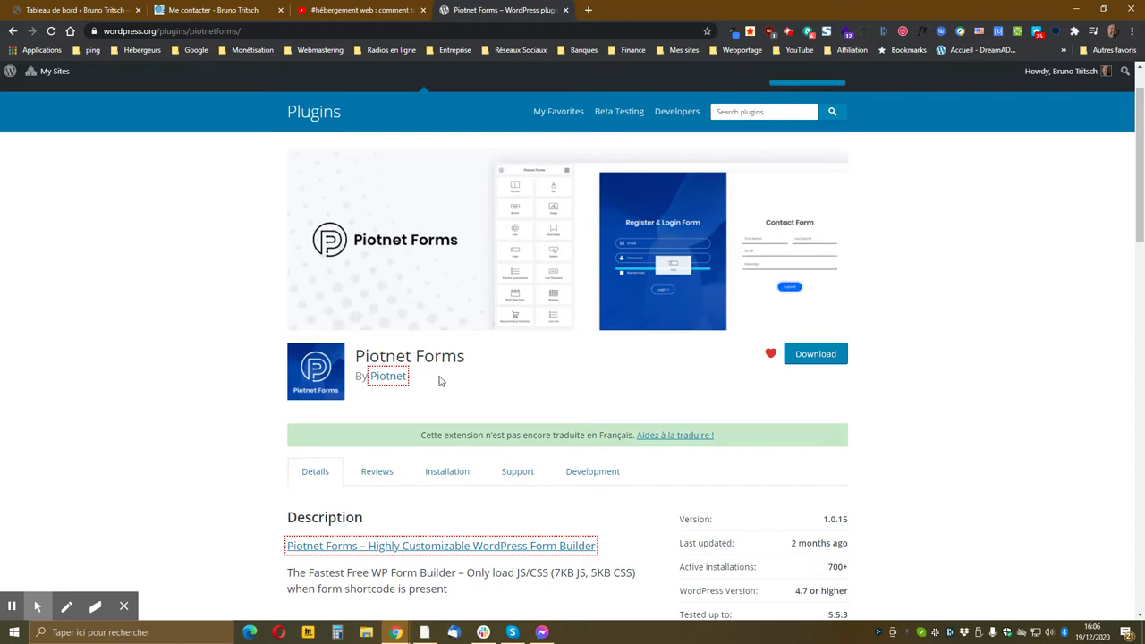
# Step: Examine the Piotnet Forms plugin page, comparing its free features with the list of Pro features
pyautogui.scroll(-1, 502, 401)
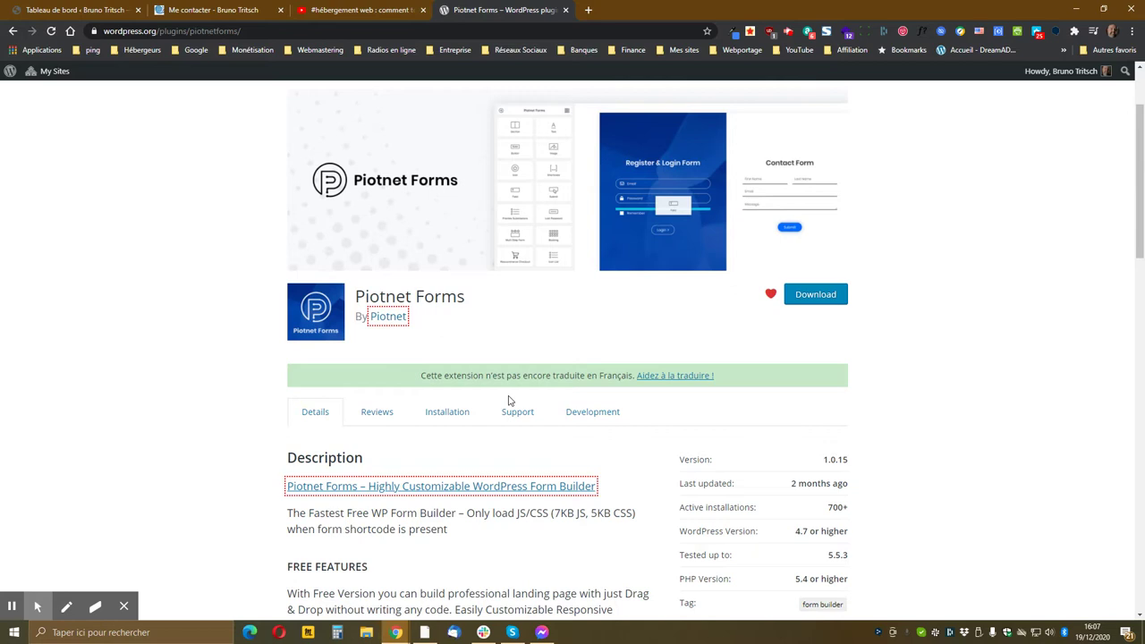
pyautogui.scroll(-3, 497, 397)
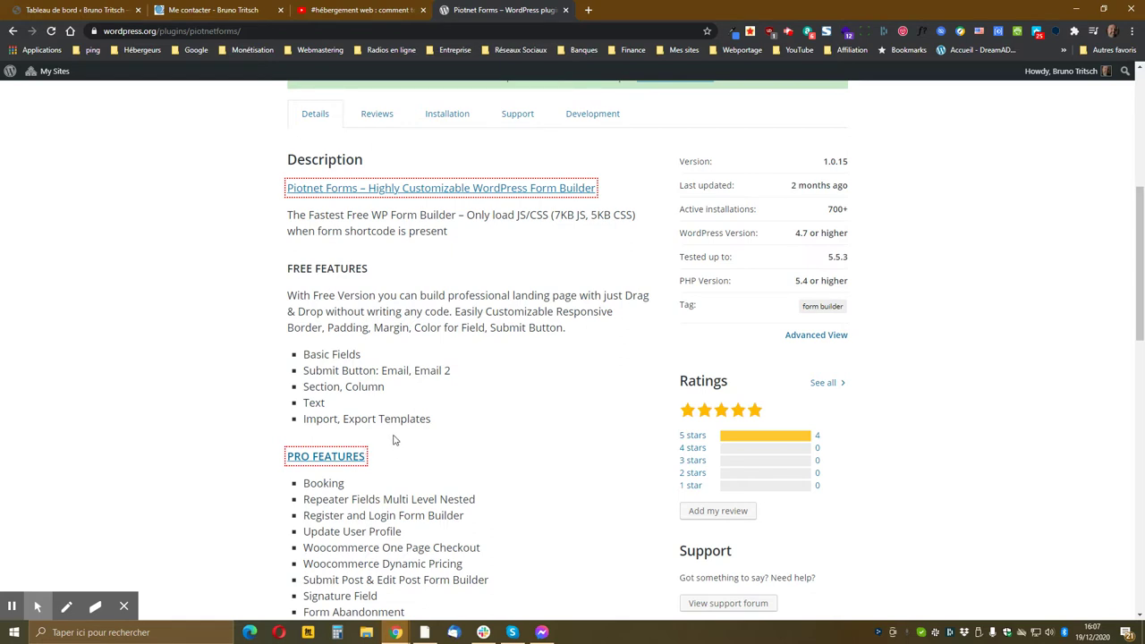
pyautogui.scroll(-1, 389, 436)
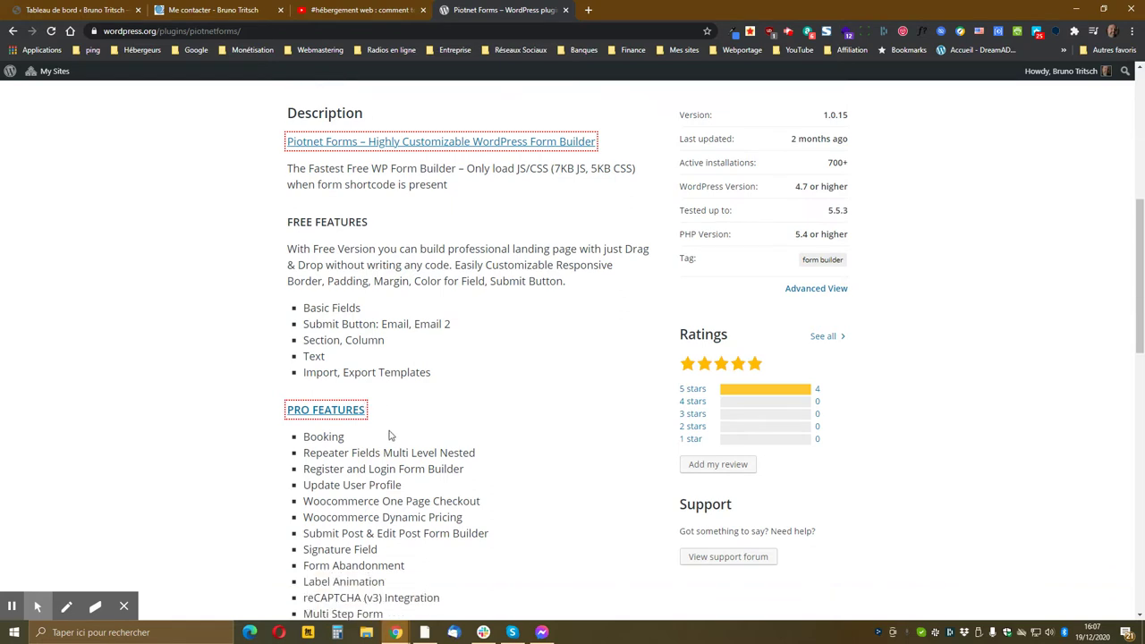
pyautogui.scroll(-4, 389, 436)
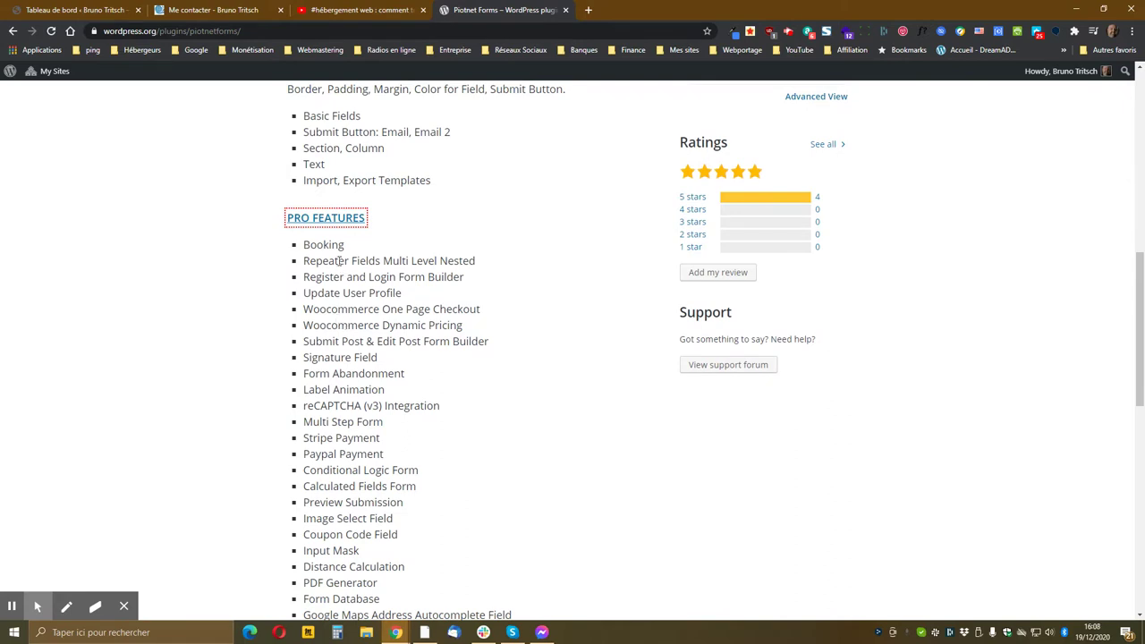
pyautogui.scroll(-1, 328, 540)
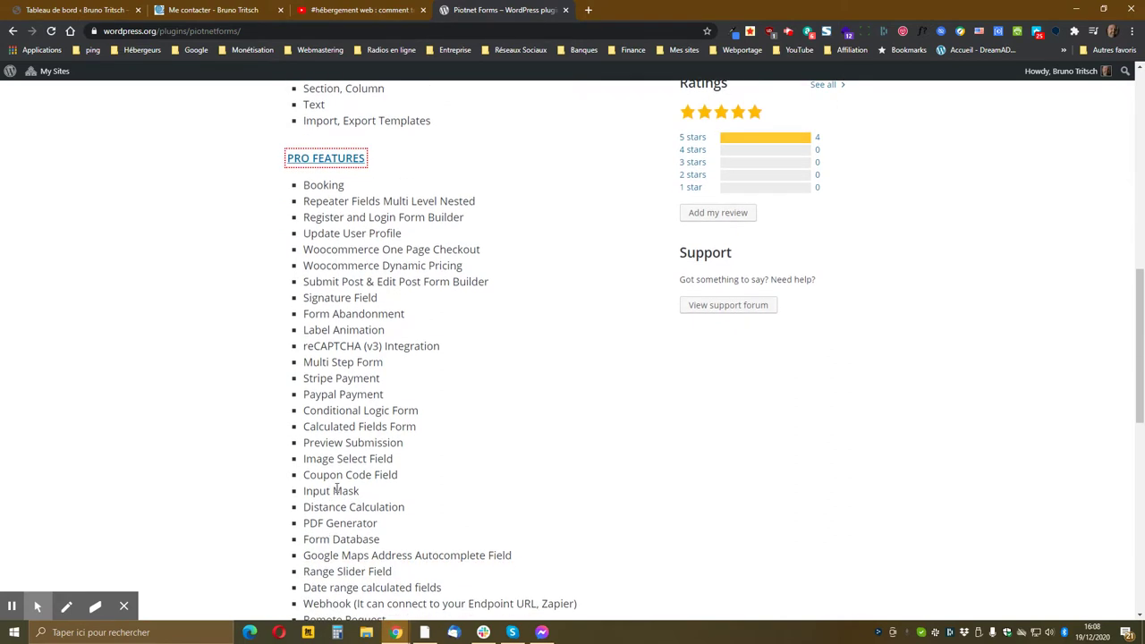
pyautogui.scroll(-2, 358, 250)
pyautogui.scroll(2, 350, 261)
pyautogui.scroll(-1, 409, 300)
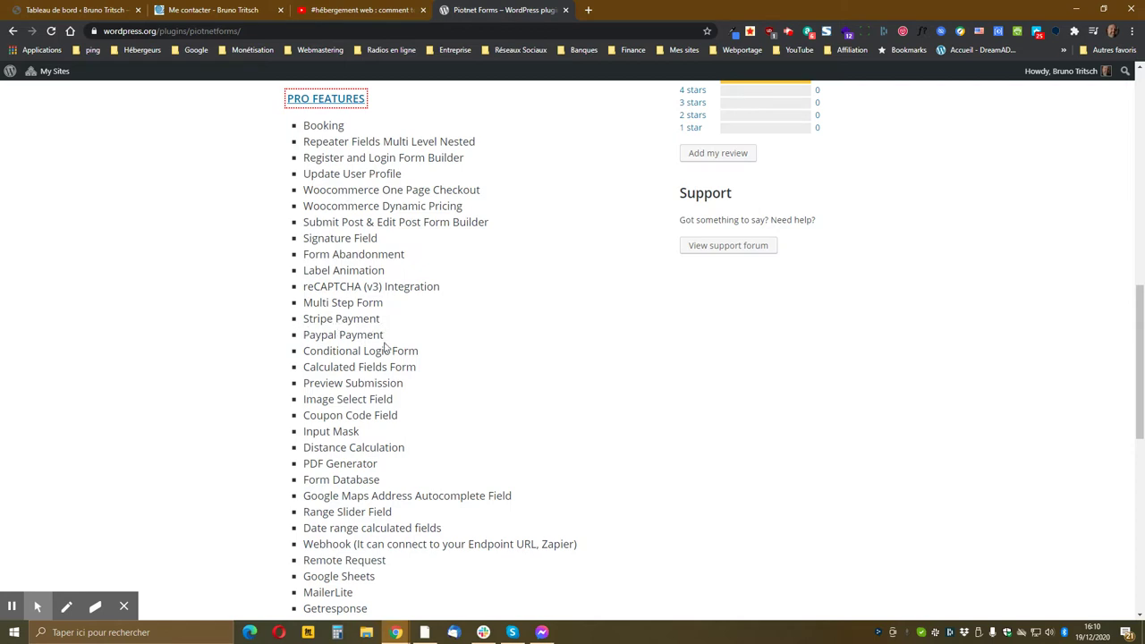
pyautogui.scroll(-2, 441, 374)
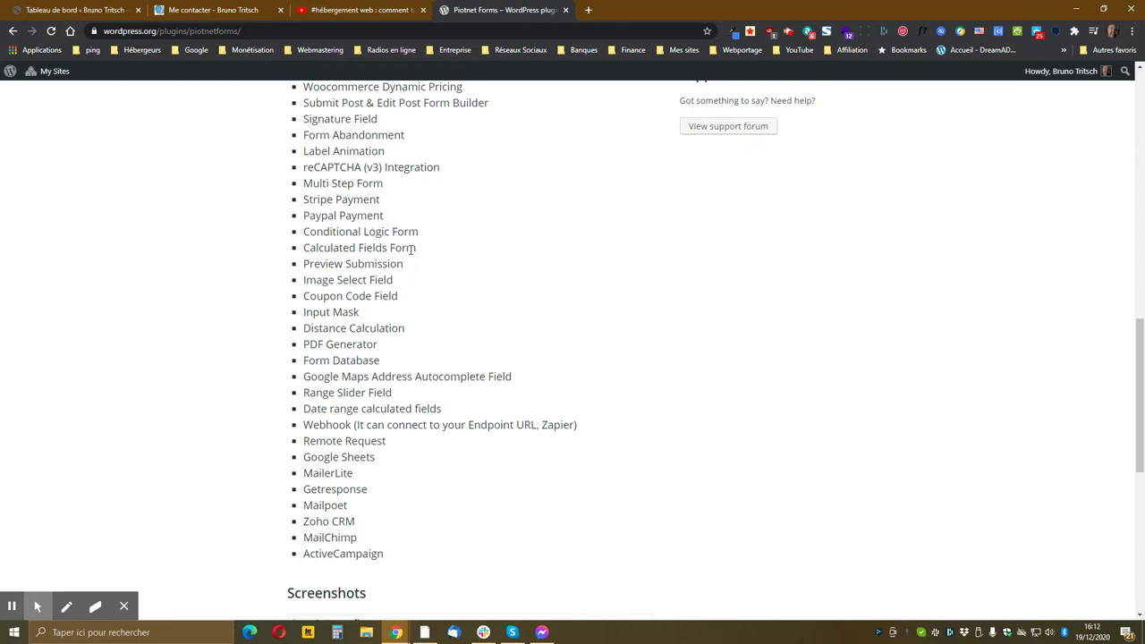
pyautogui.scroll(-2, 413, 248)
pyautogui.scroll(2, 397, 307)
pyautogui.scroll(3, 377, 283)
pyautogui.scroll(-3, 363, 297)
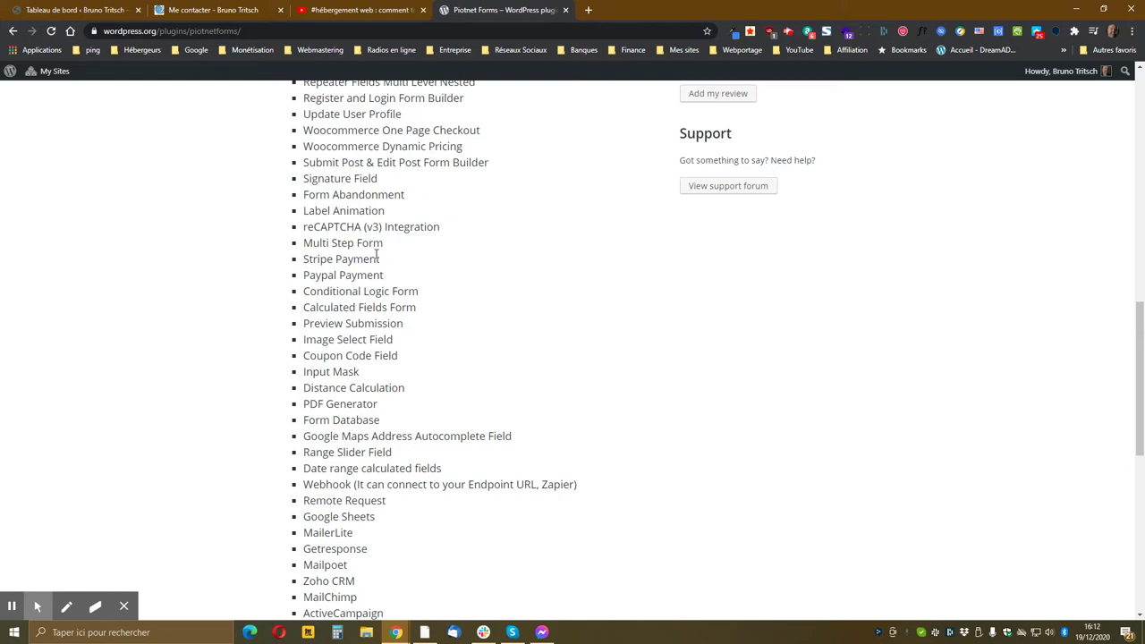
pyautogui.scroll(3, 376, 258)
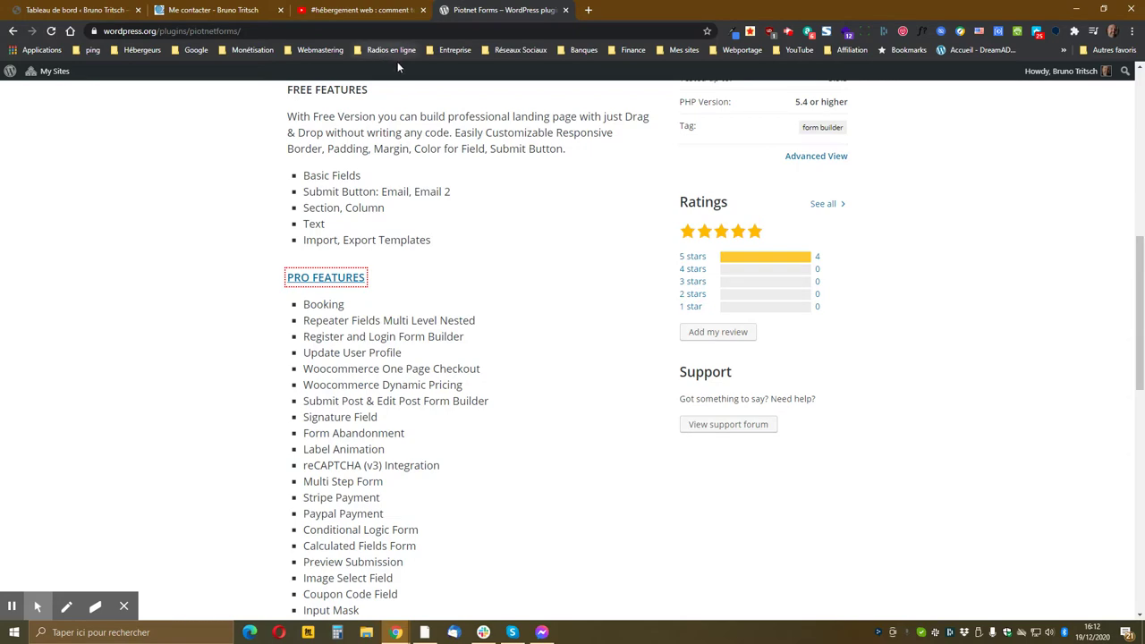
# Step: Like the YouTube video about isolating sites at O2switch and expand its description to review the links
pyautogui.click(349, 12)
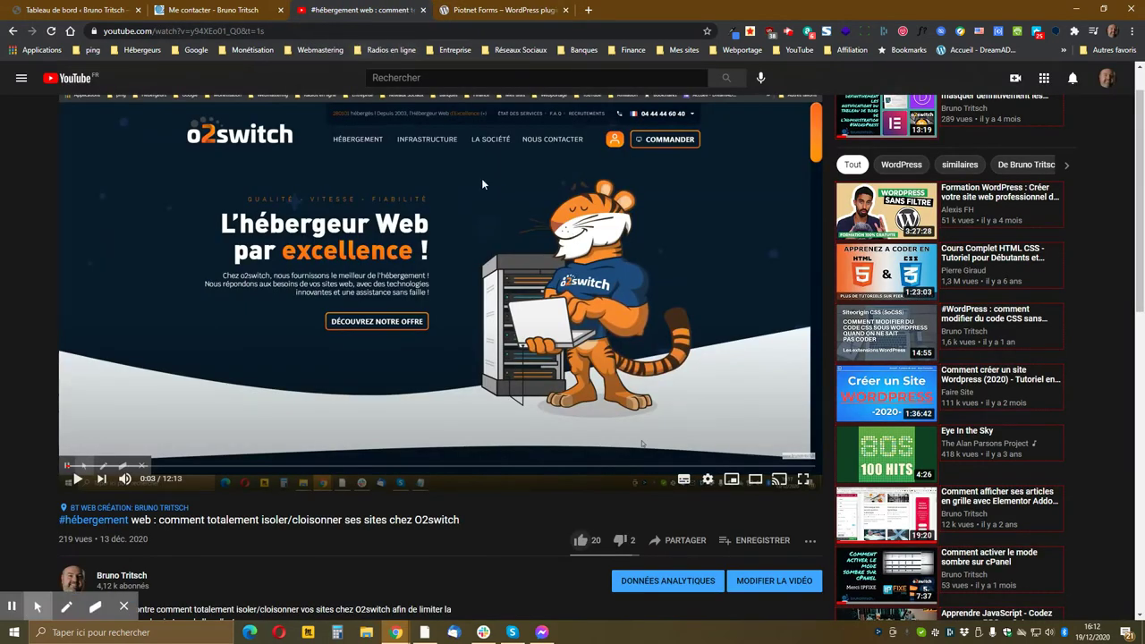
pyautogui.click(580, 546)
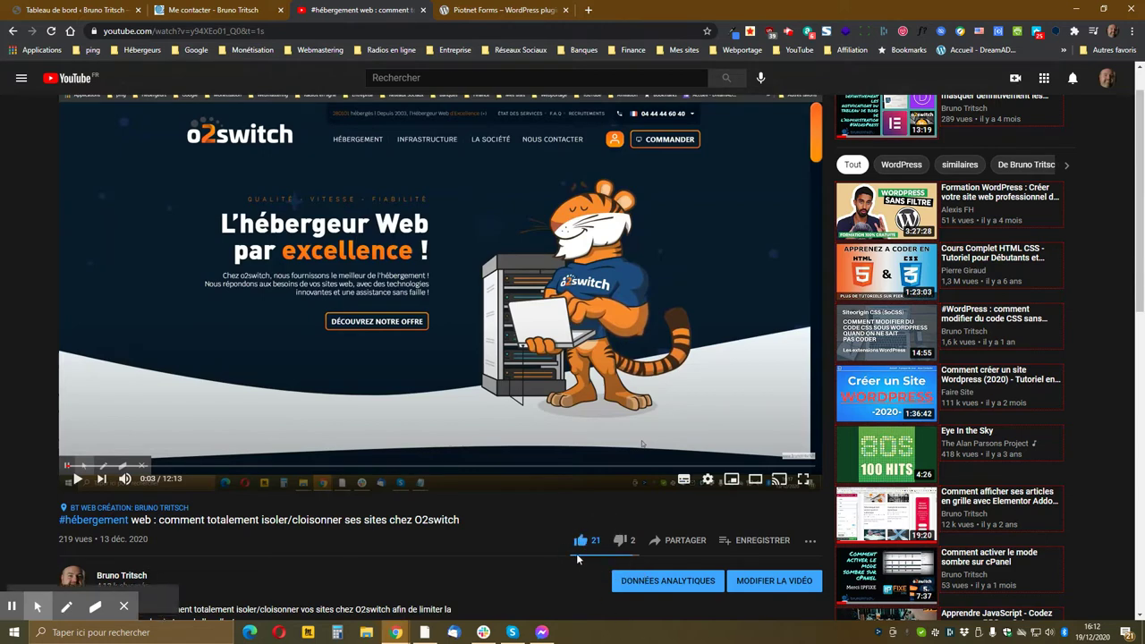
pyautogui.scroll(-1, 411, 501)
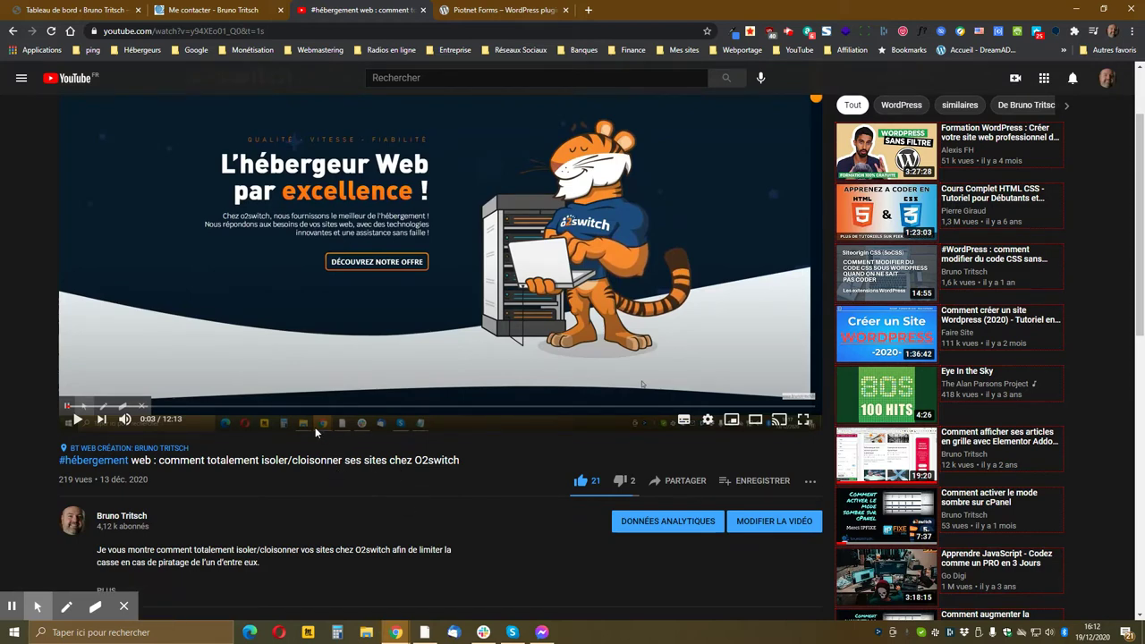
pyautogui.scroll(-3, 315, 427)
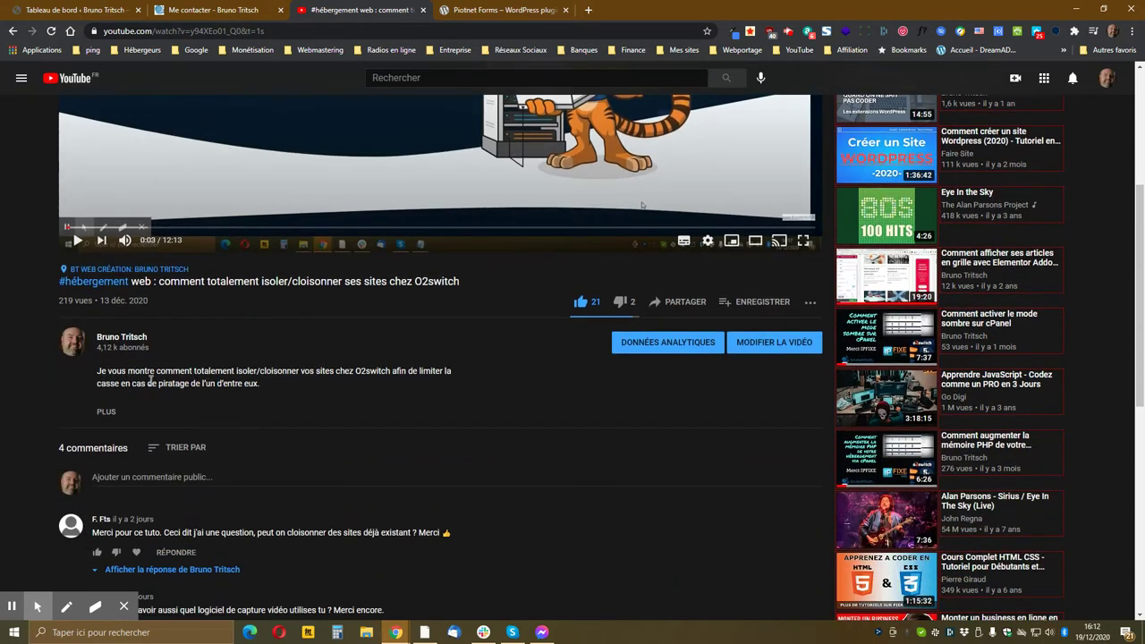
pyautogui.click(104, 413)
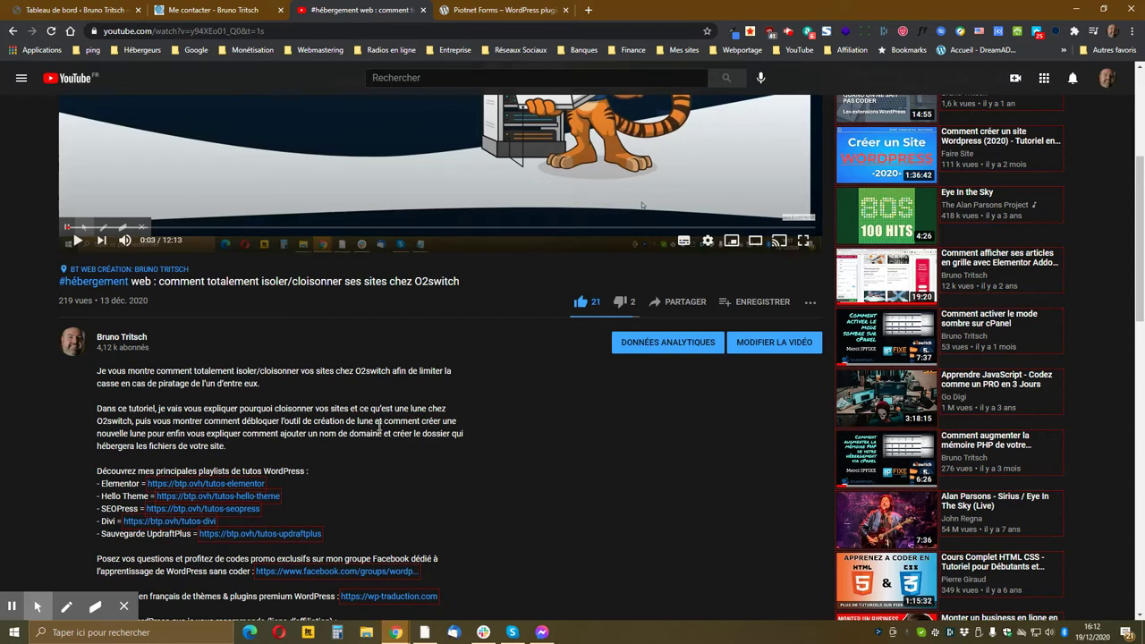
pyautogui.scroll(-3, 150, 458)
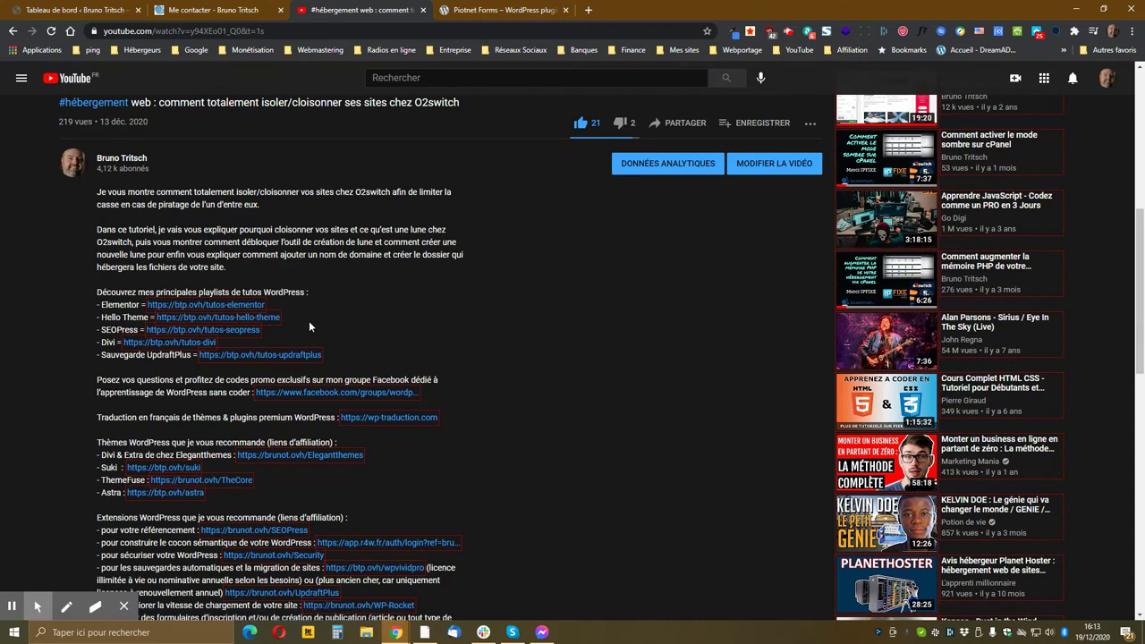
# Step: Open the Piotnet Forms settings in the WordPress dashboard and examine the integrations on offer
pyautogui.click(93, 7)
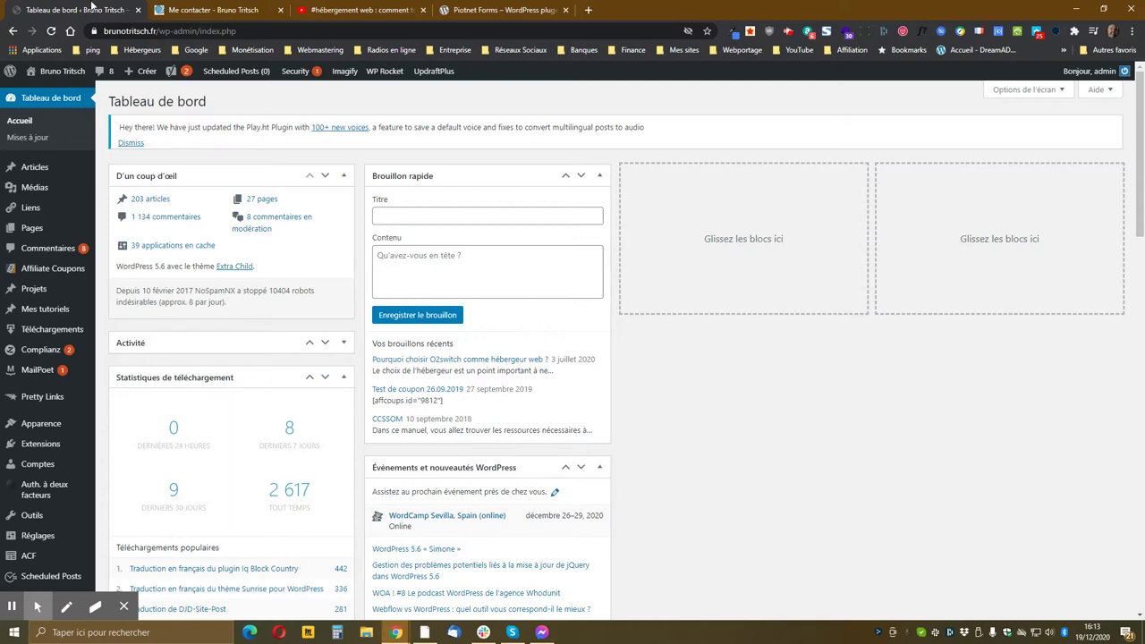
pyautogui.scroll(-5, 90, 250)
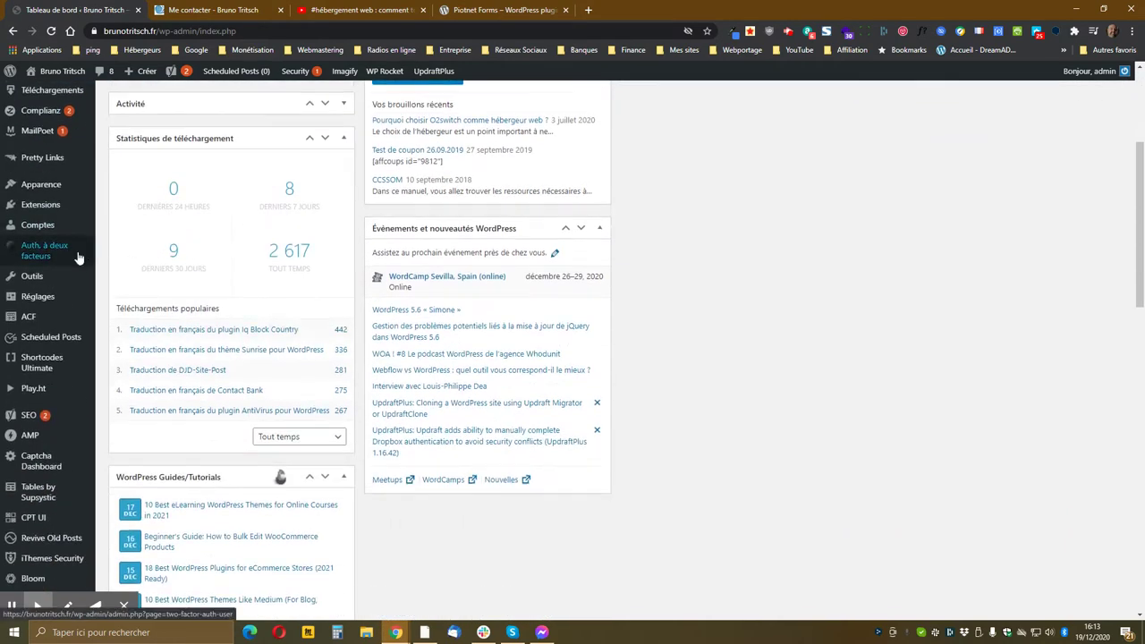
pyautogui.scroll(-3, 78, 260)
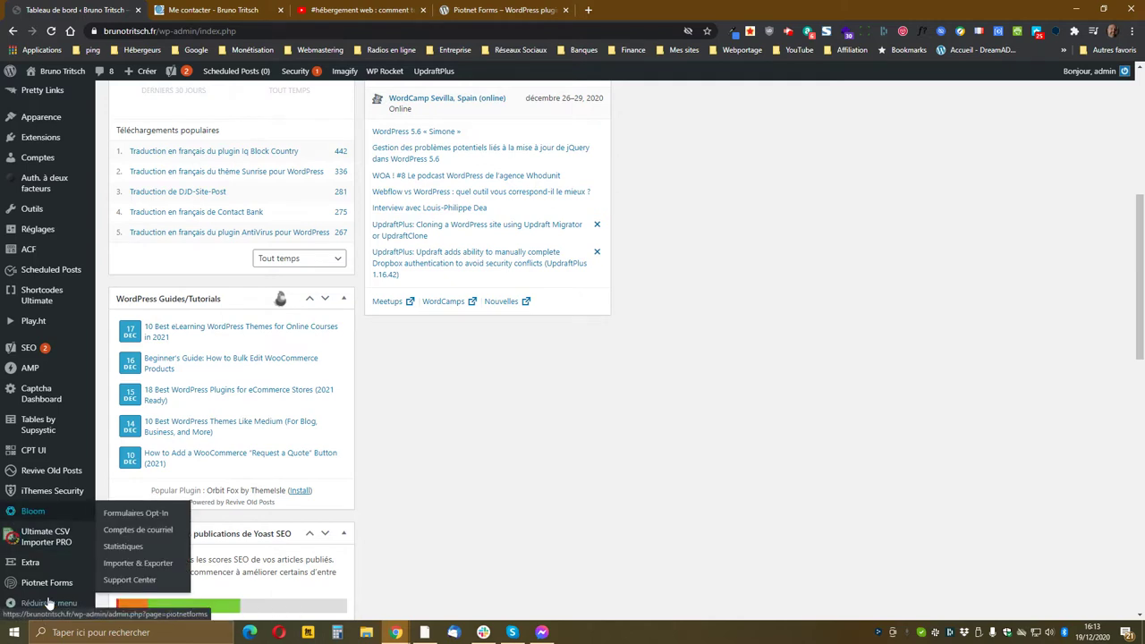
pyautogui.moveTo(18, 587)
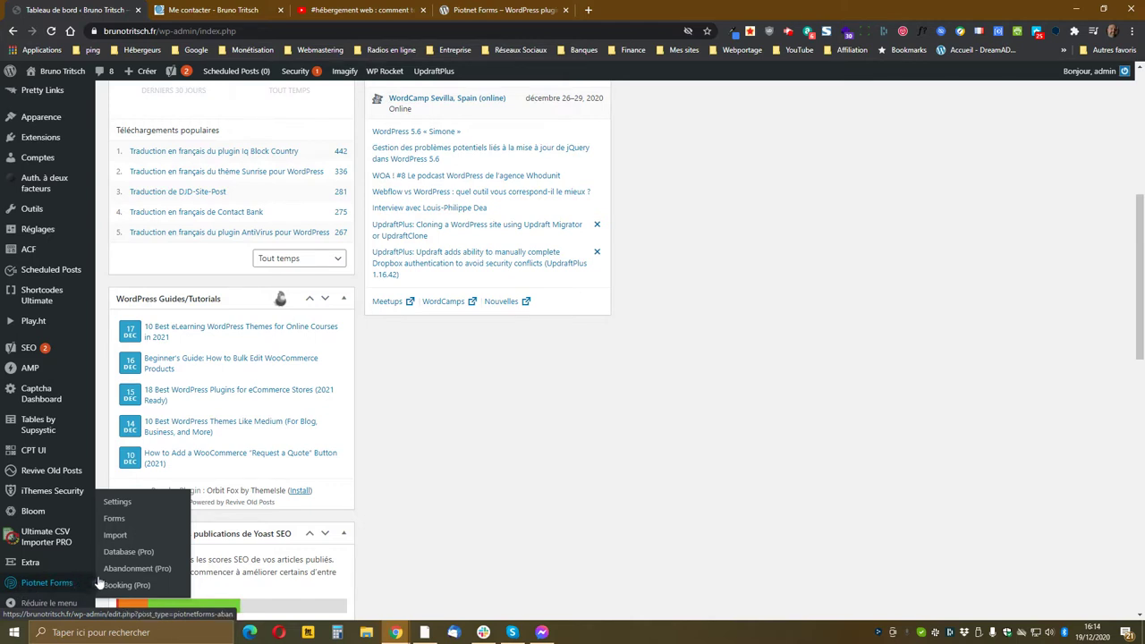
pyautogui.click(114, 505)
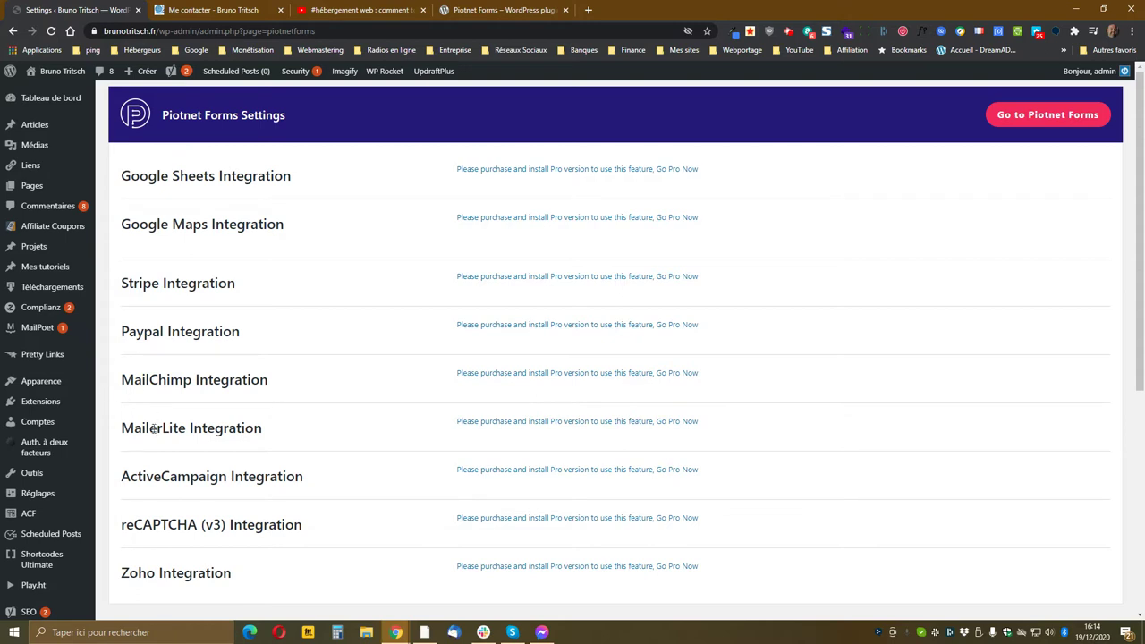
pyautogui.scroll(-2, 179, 511)
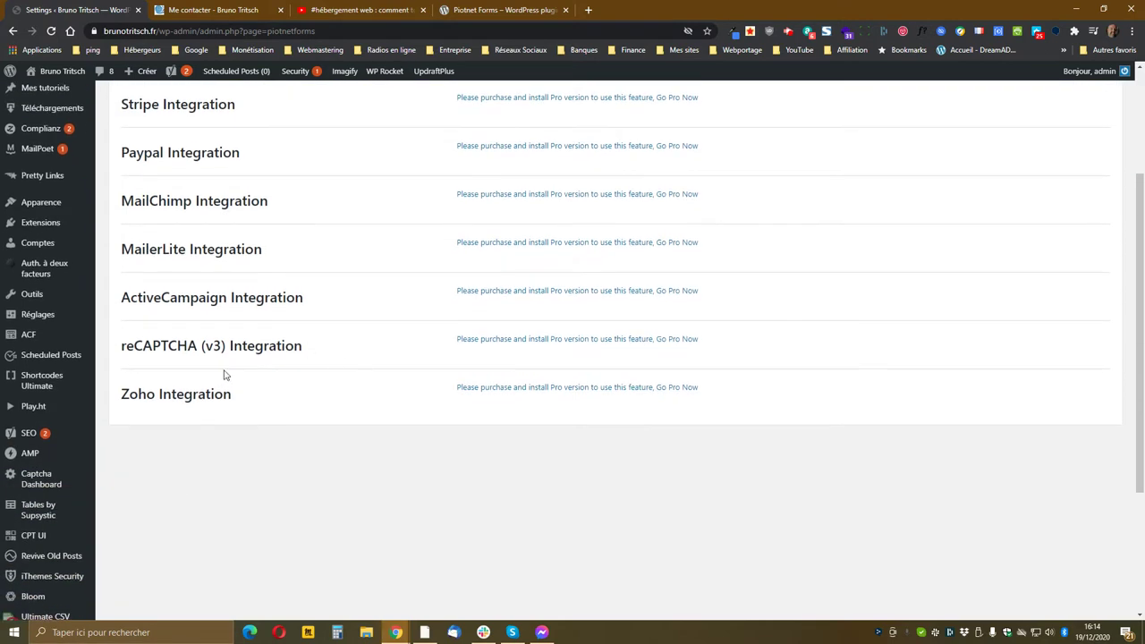
pyautogui.scroll(1, 243, 427)
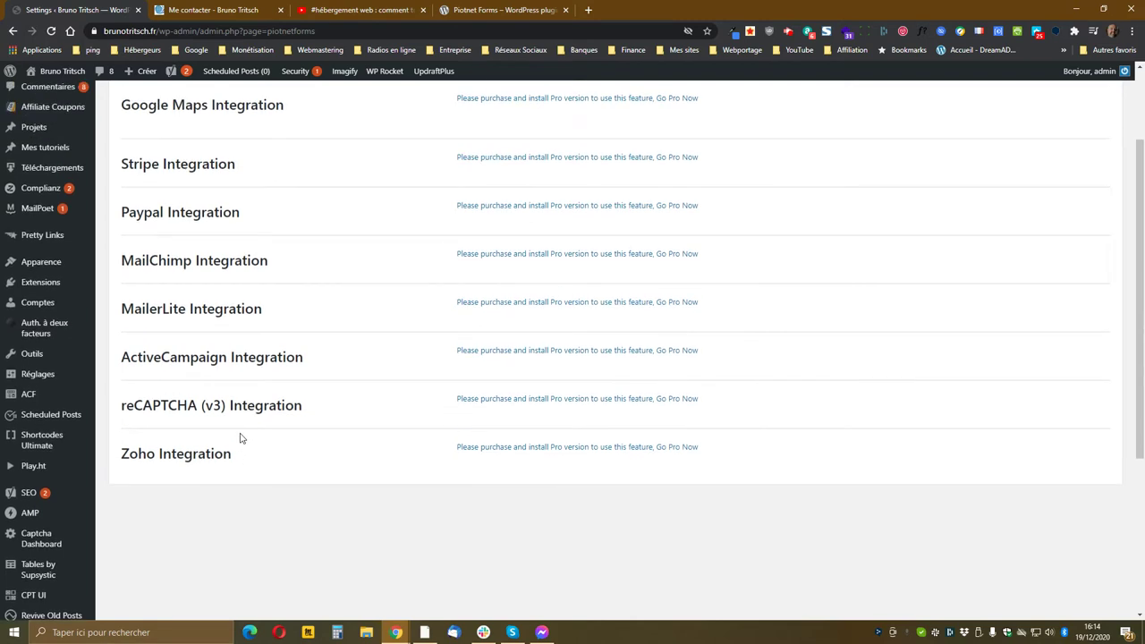
pyautogui.scroll(2, 301, 489)
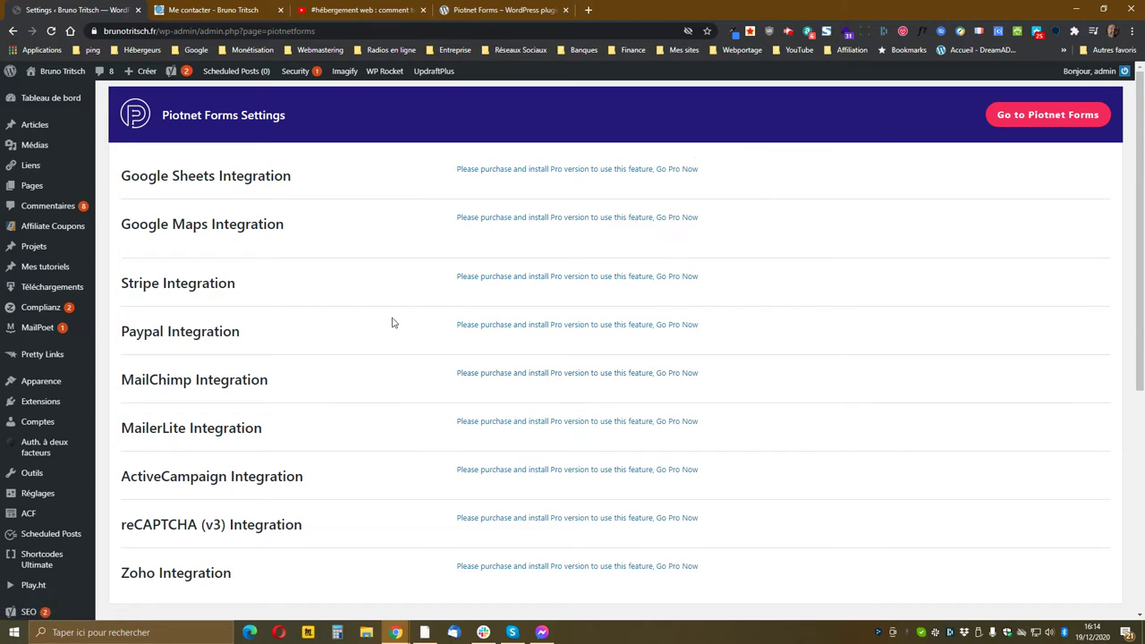
pyautogui.scroll(-3, 395, 324)
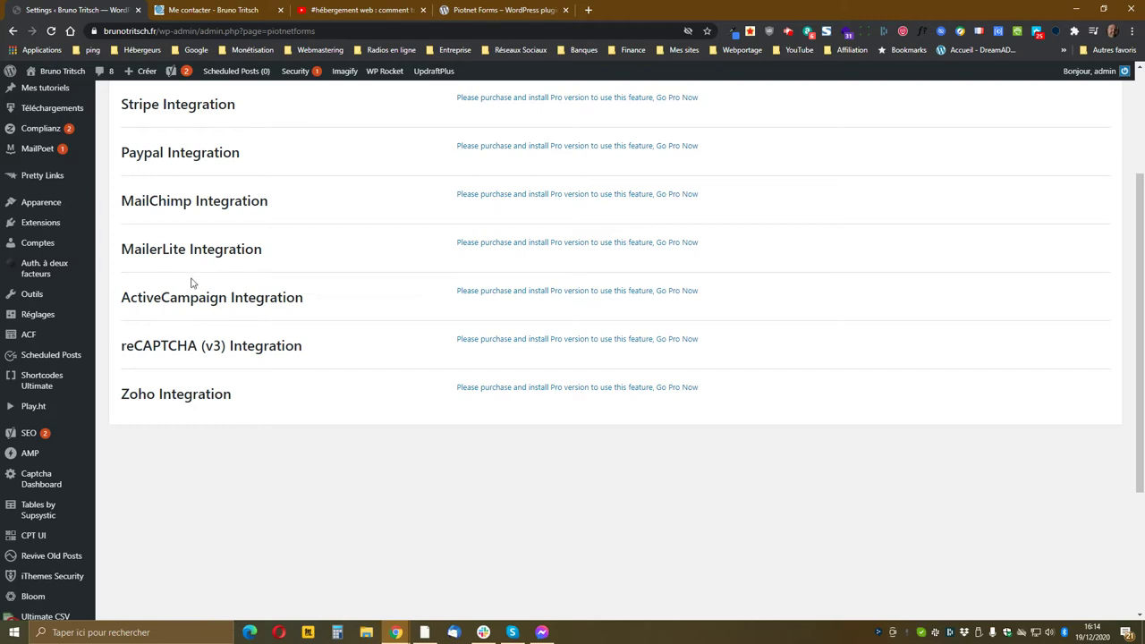
pyautogui.scroll(3, 290, 267)
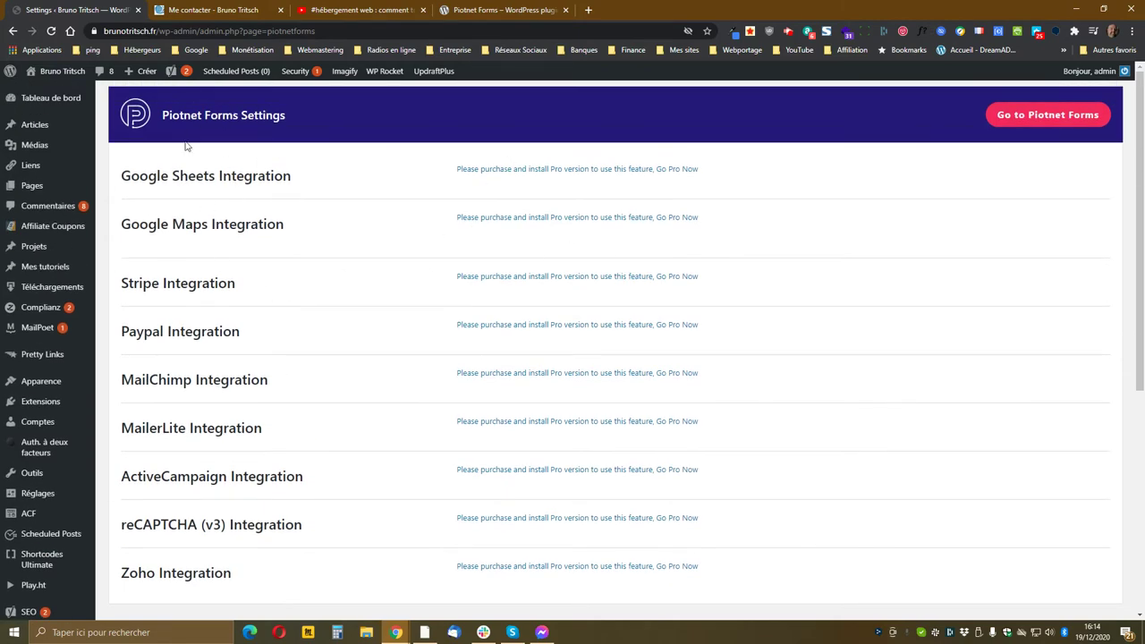
# Step: View the Piotnet Forms page for importing a JSON file, and open the plugin's list of forms
pyautogui.scroll(-5, 186, 146)
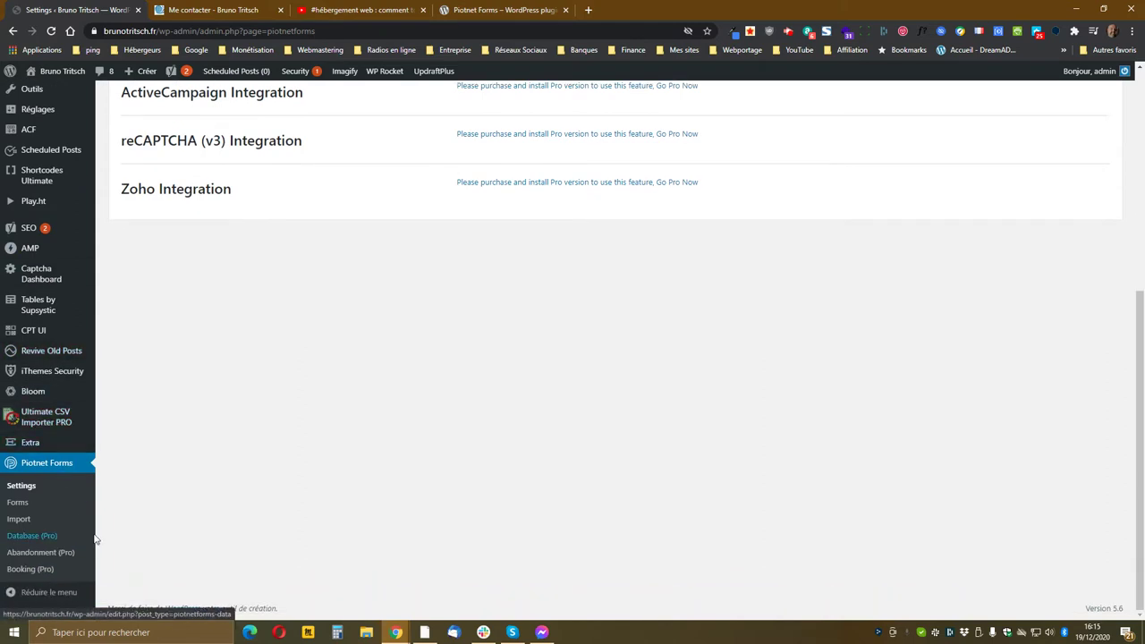
pyautogui.click(20, 523)
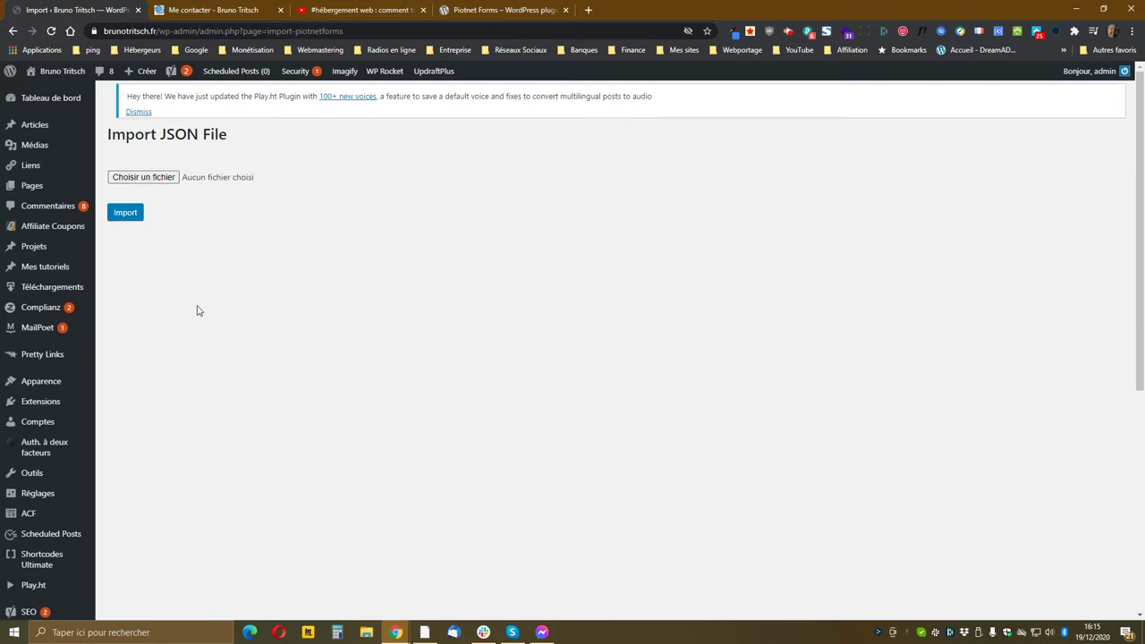
pyautogui.scroll(-5, 198, 313)
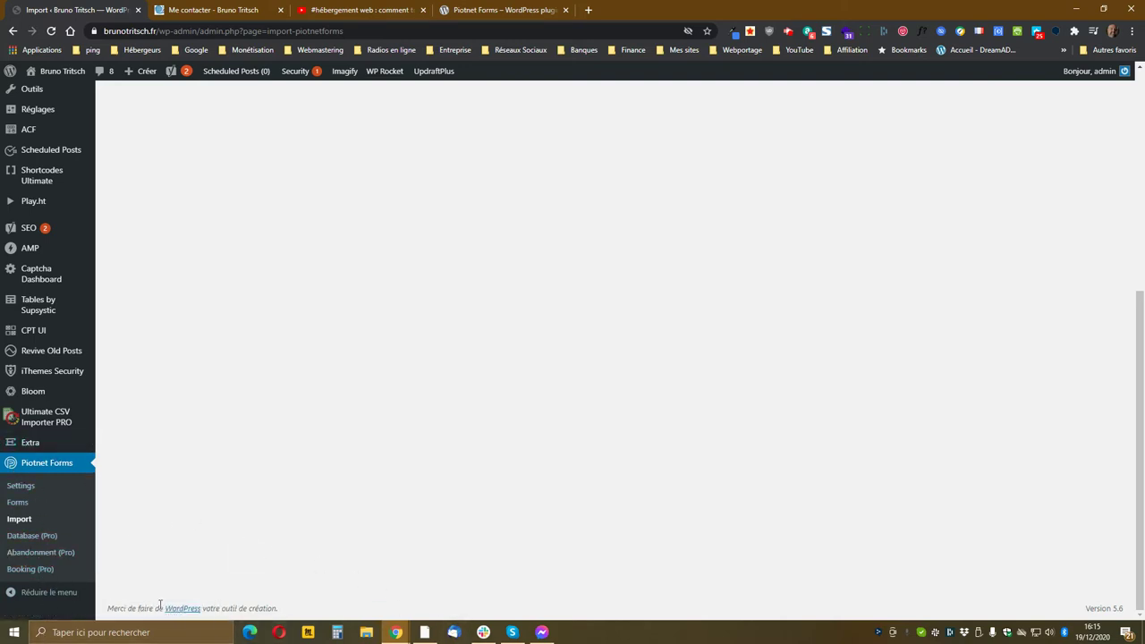
pyautogui.click(19, 503)
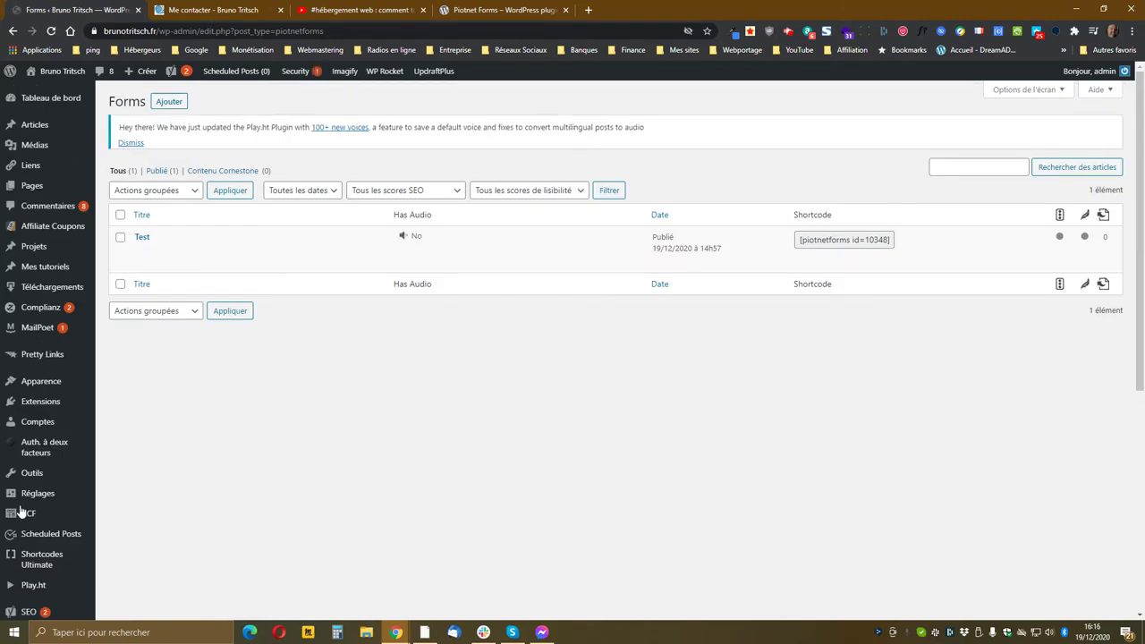
pyautogui.moveTo(3, 497)
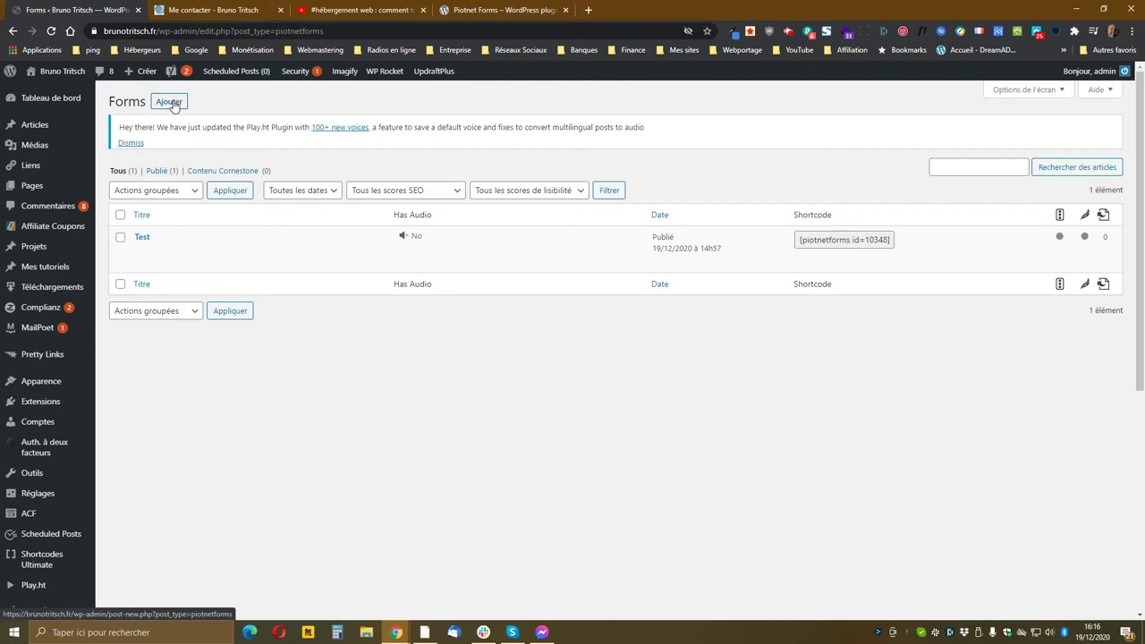
# Step: Create a new Piotnet form in a separate tab, title it "Contact" and save it as a draft
pyautogui.middleClick(173, 104)
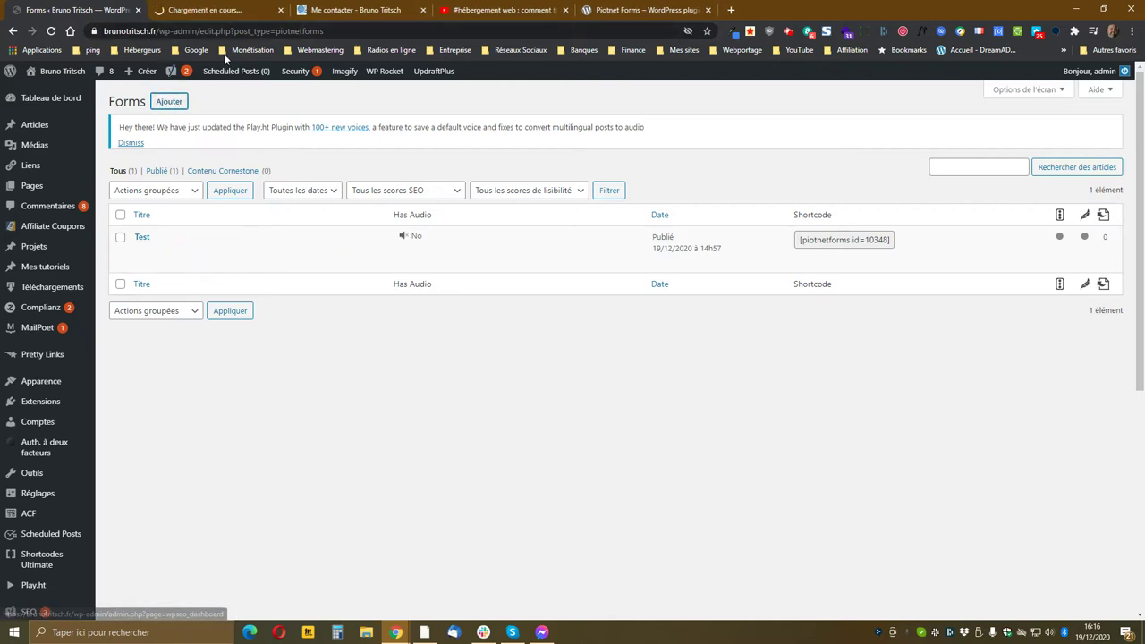
pyautogui.click(227, 8)
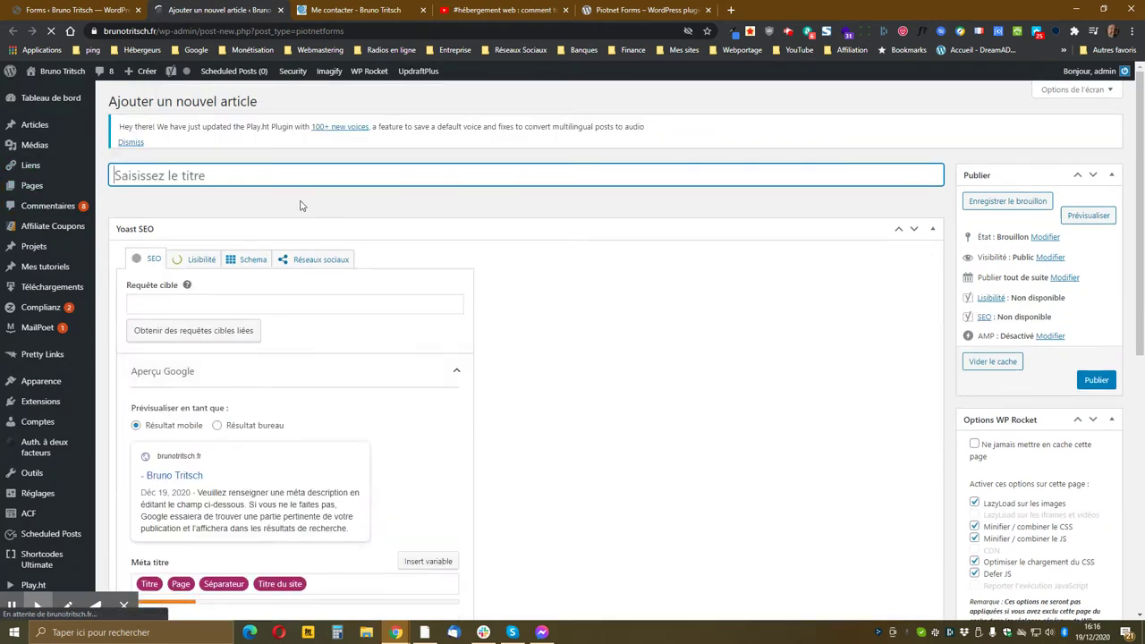
pyautogui.click(176, 175)
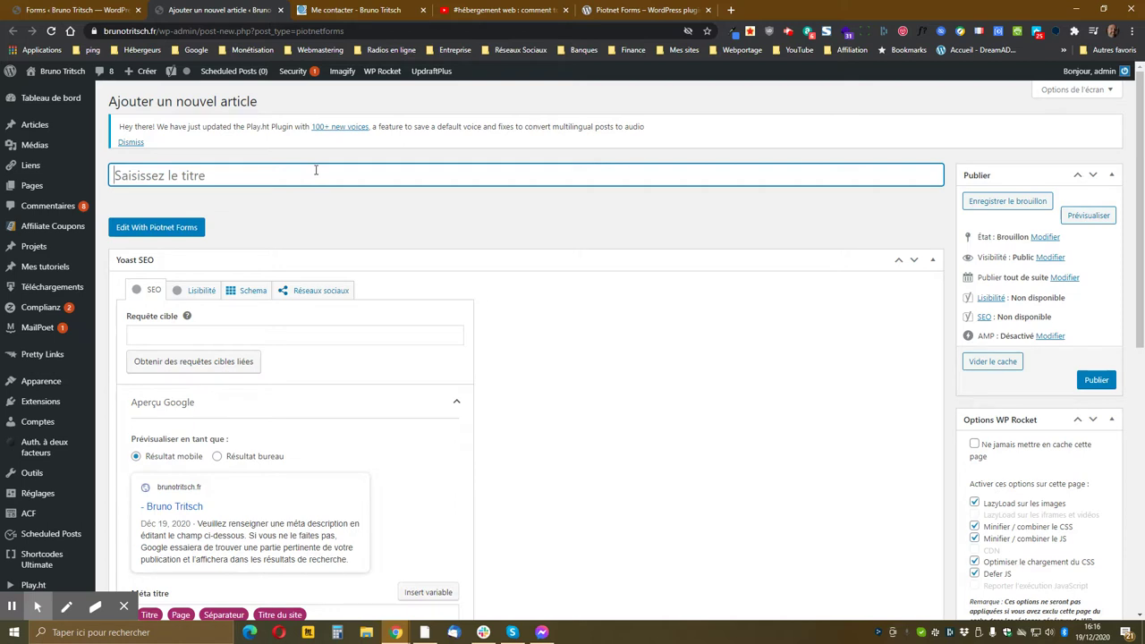
pyautogui.write('Contact')
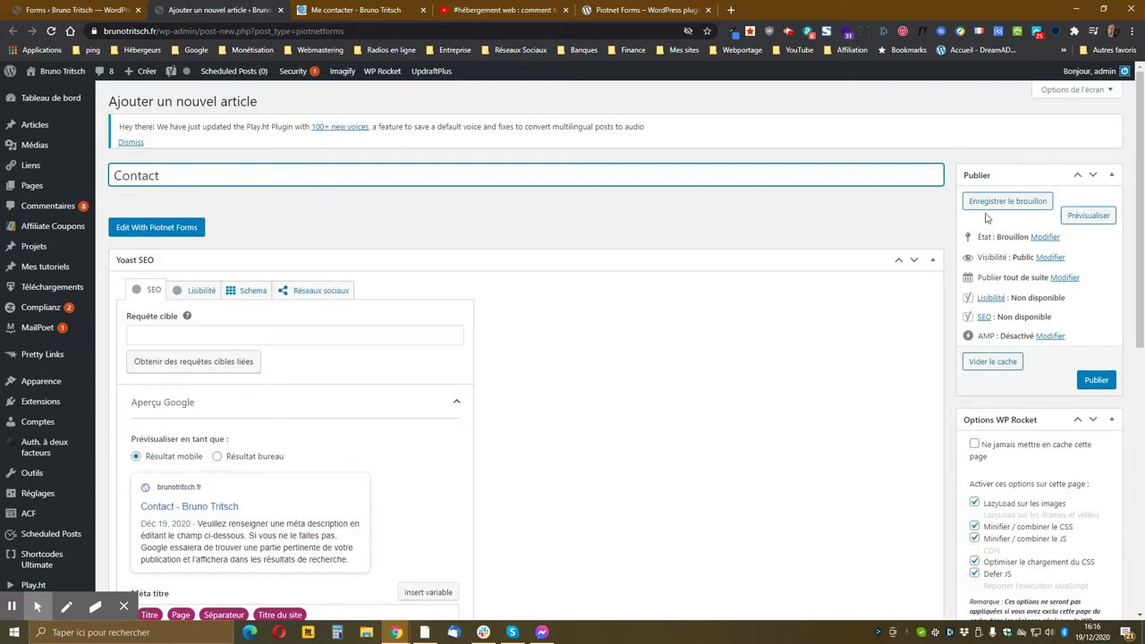
pyautogui.click(1009, 201)
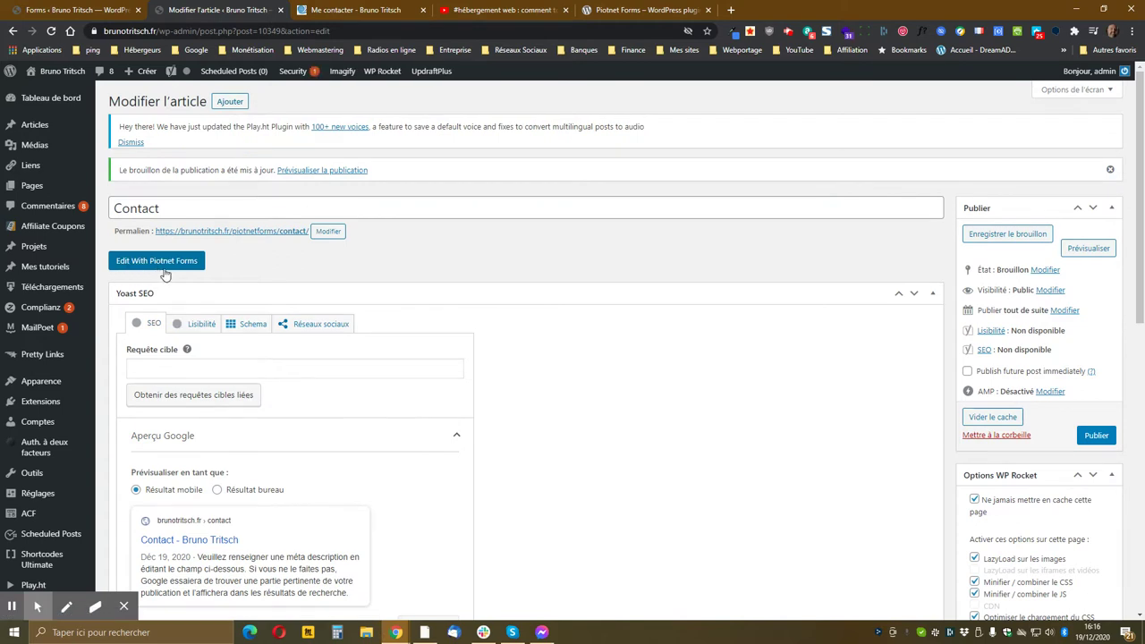
# Step: Open the Contact form in the Piotnet Forms editor and try to place the Pro Image widget in the empty form area
pyautogui.click(165, 272)
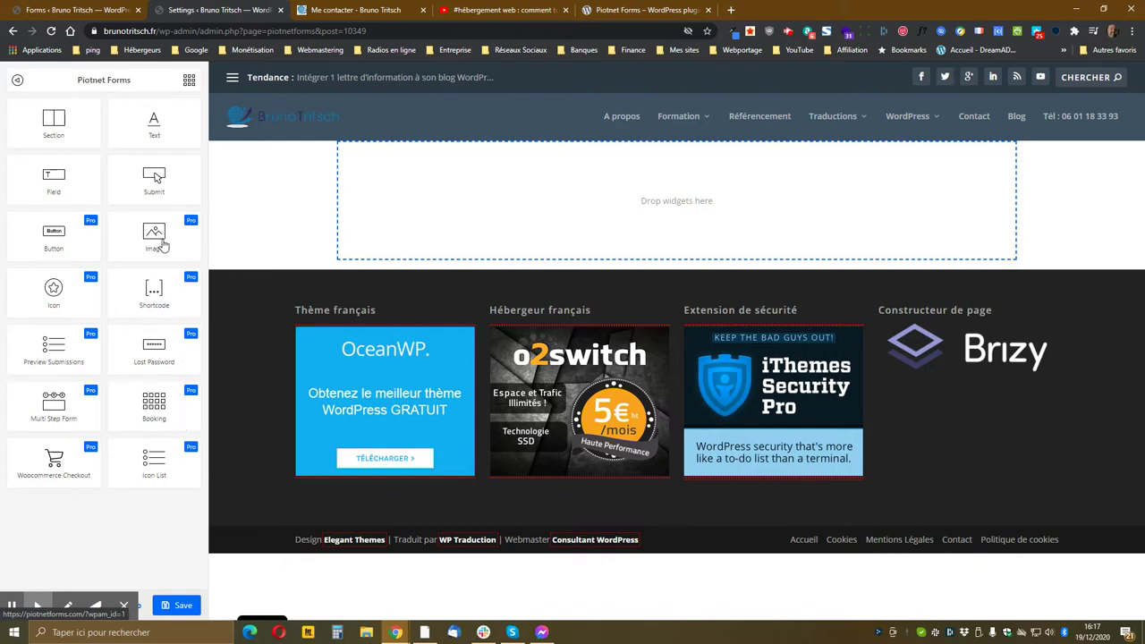
pyautogui.moveTo(162, 246); pyautogui.dragTo(516, 173)
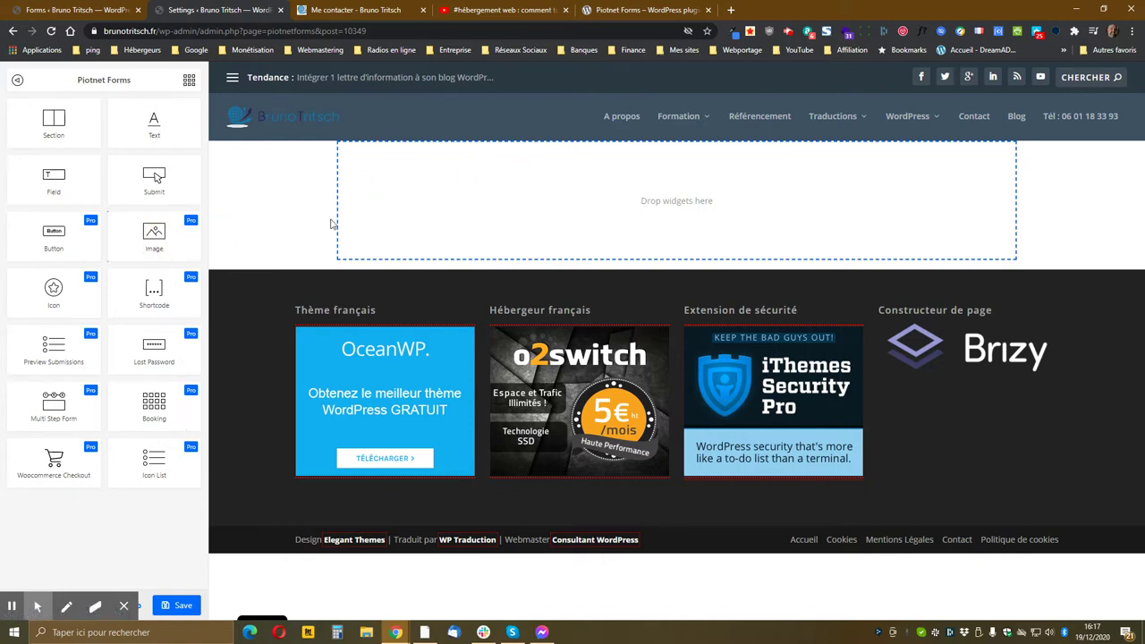
pyautogui.moveTo(154, 236); pyautogui.dragTo(582, 184)
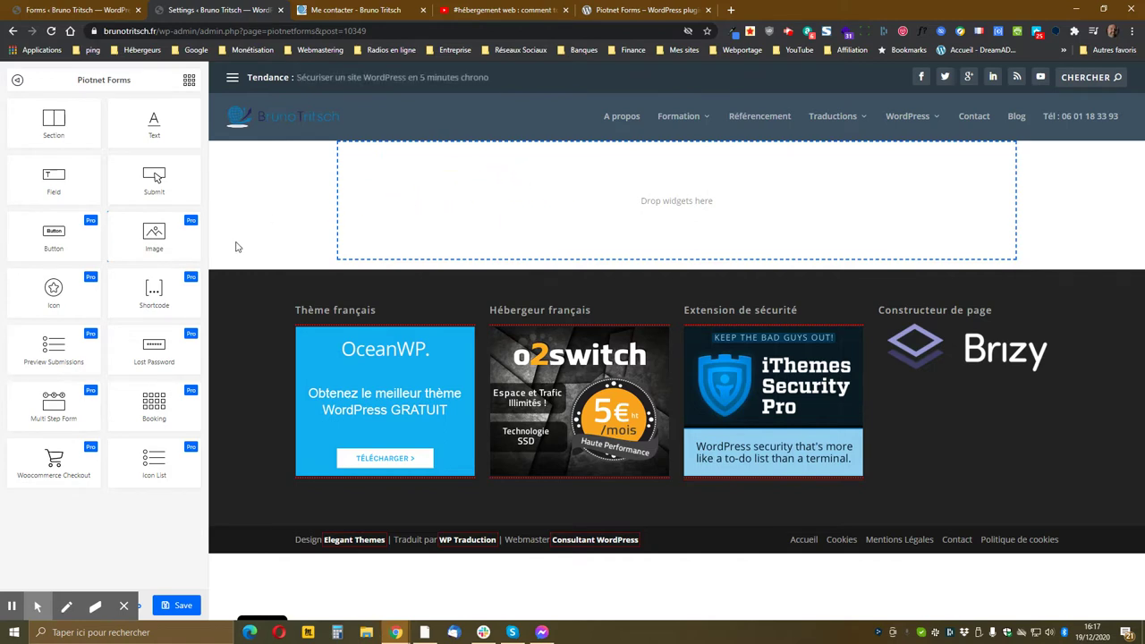
# Step: Add a Field widget to the empty form, with "contact" as the form ID and "nom" as the field ID
pyautogui.moveTo(45, 175); pyautogui.dragTo(497, 177)
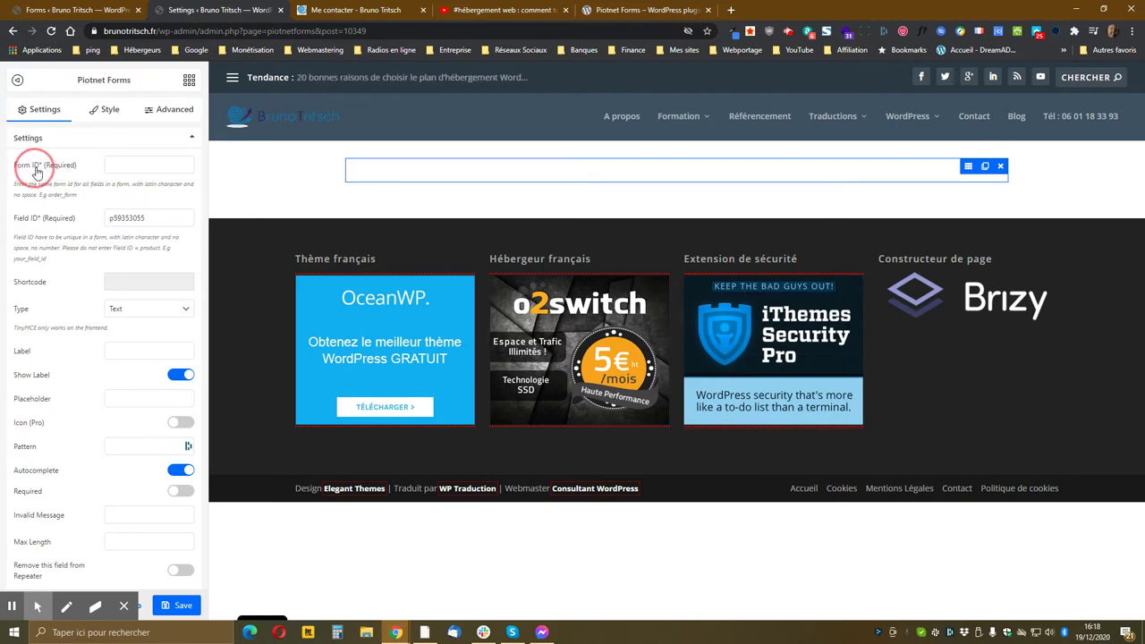
pyautogui.click(114, 168)
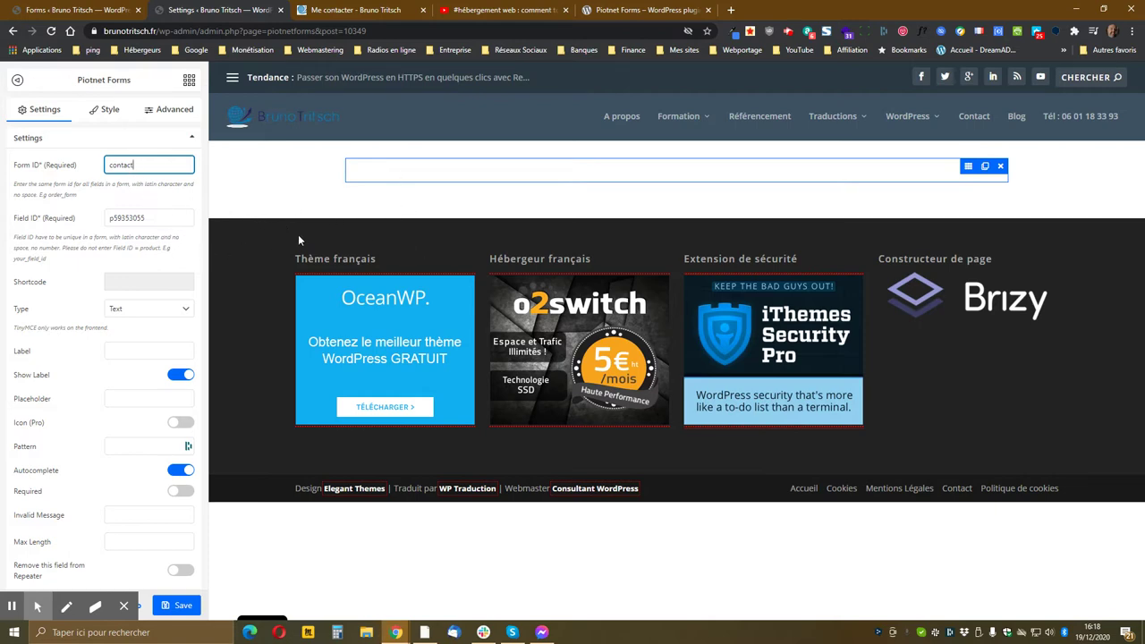
pyautogui.press('Tab')
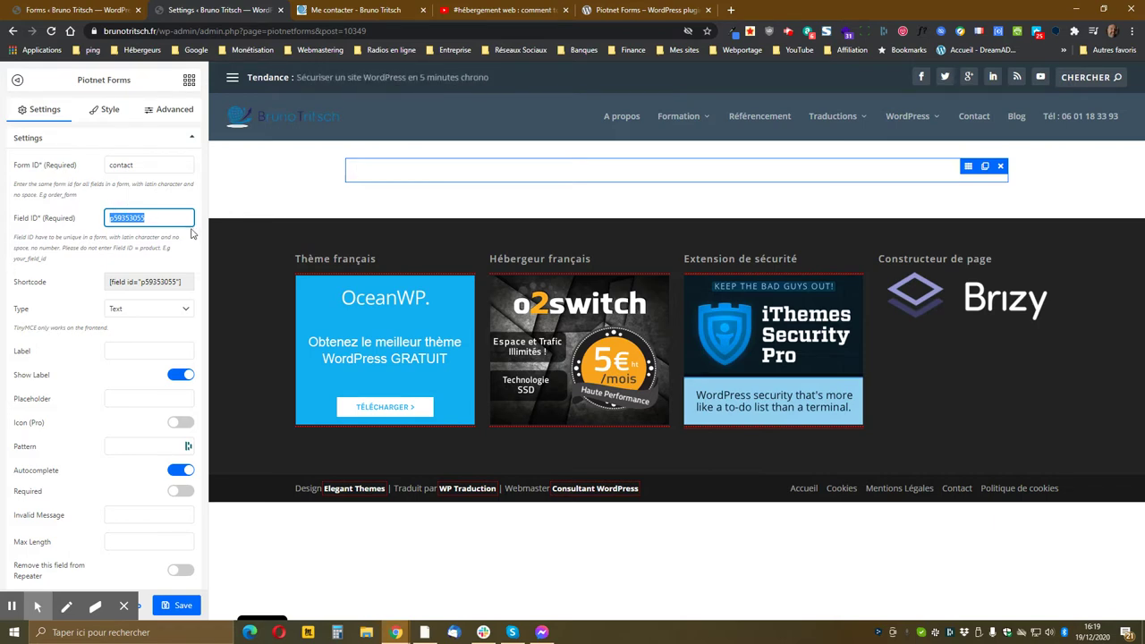
pyautogui.write('nom')
pyautogui.click(134, 282)
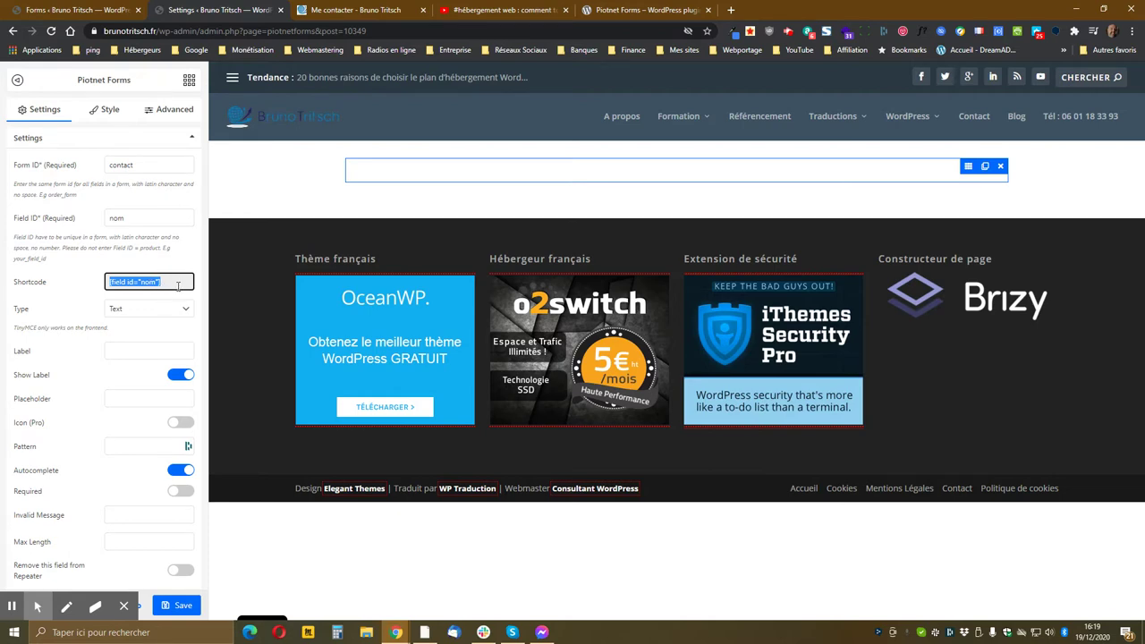
# Step: Examine the free and Pro field types on offer for the nom field
pyautogui.click(125, 313)
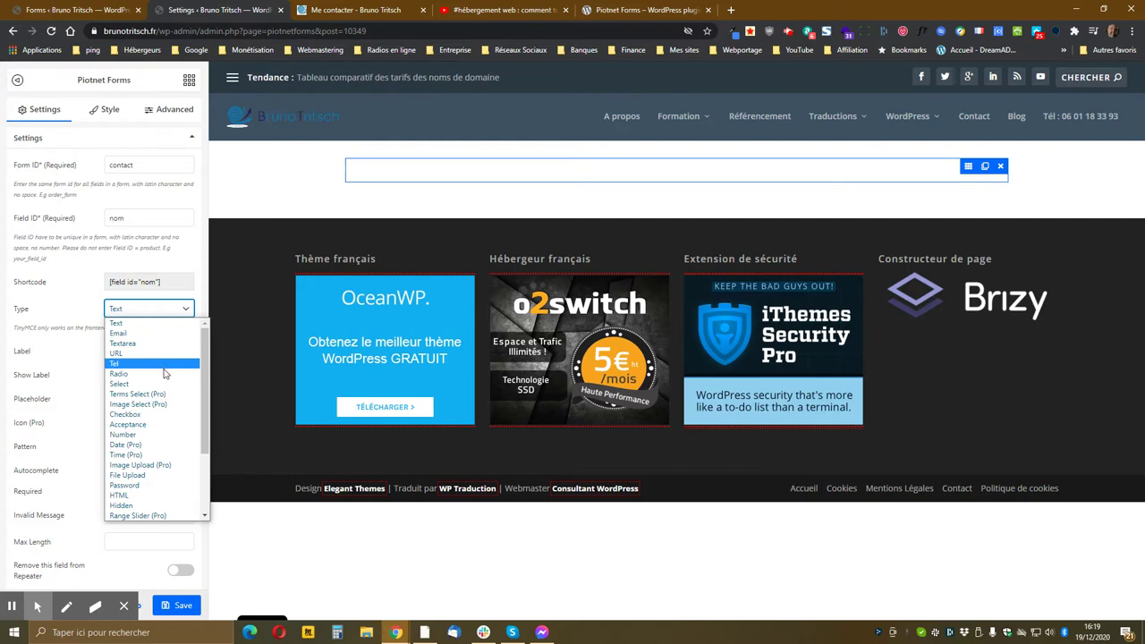
pyautogui.scroll(-3, 164, 379)
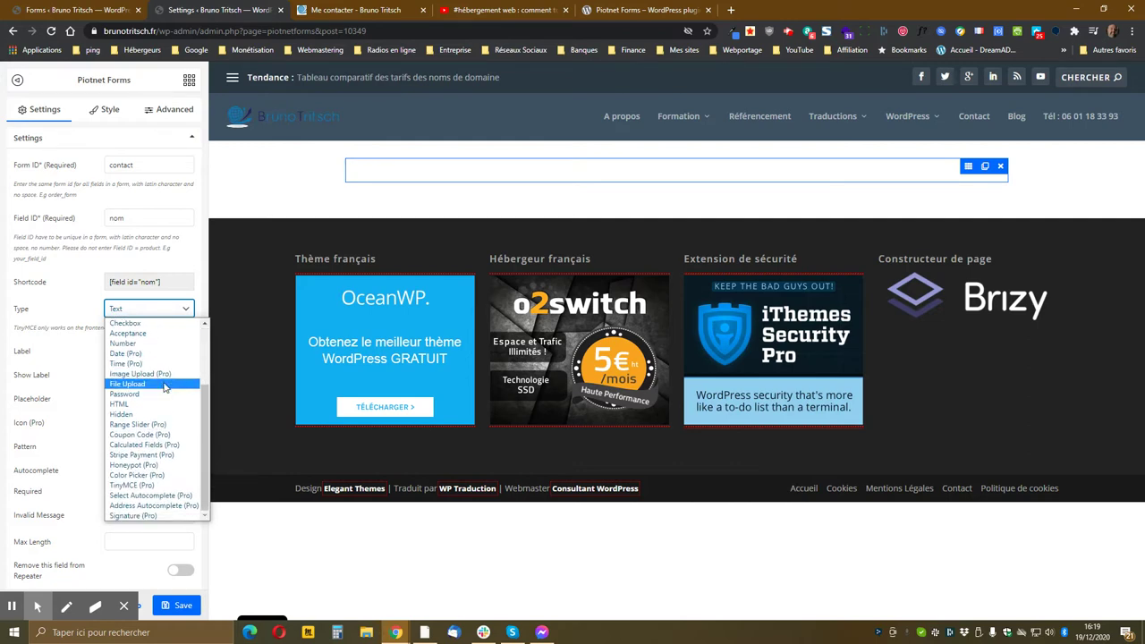
pyautogui.scroll(3, 164, 385)
pyautogui.scroll(-3, 163, 390)
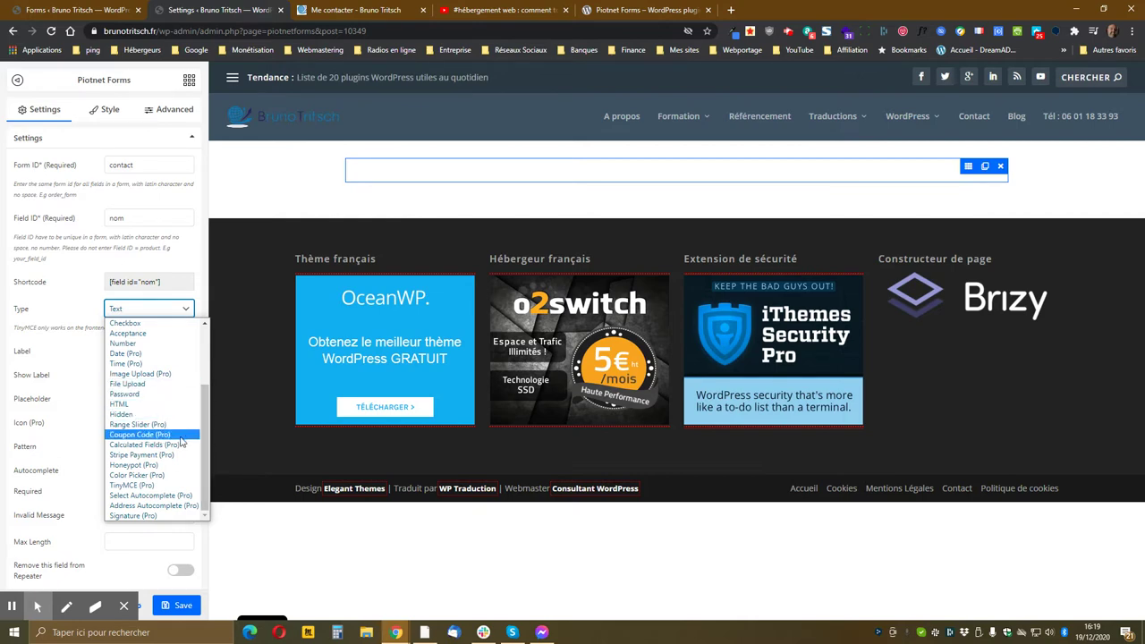
pyautogui.scroll(3, 156, 432)
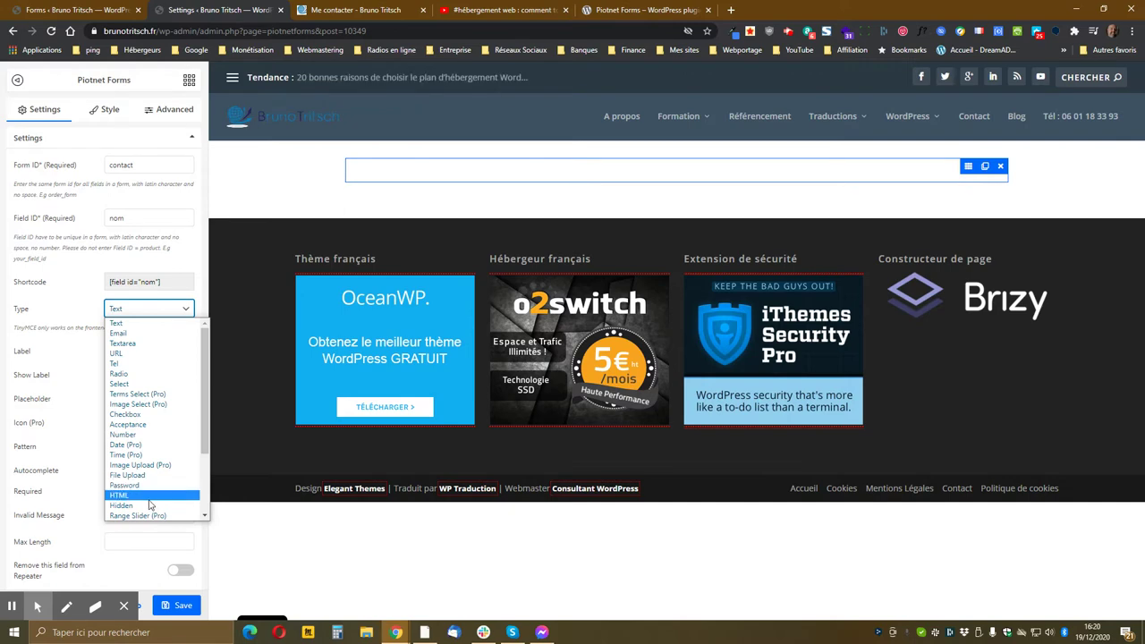
pyautogui.scroll(-2, 150, 501)
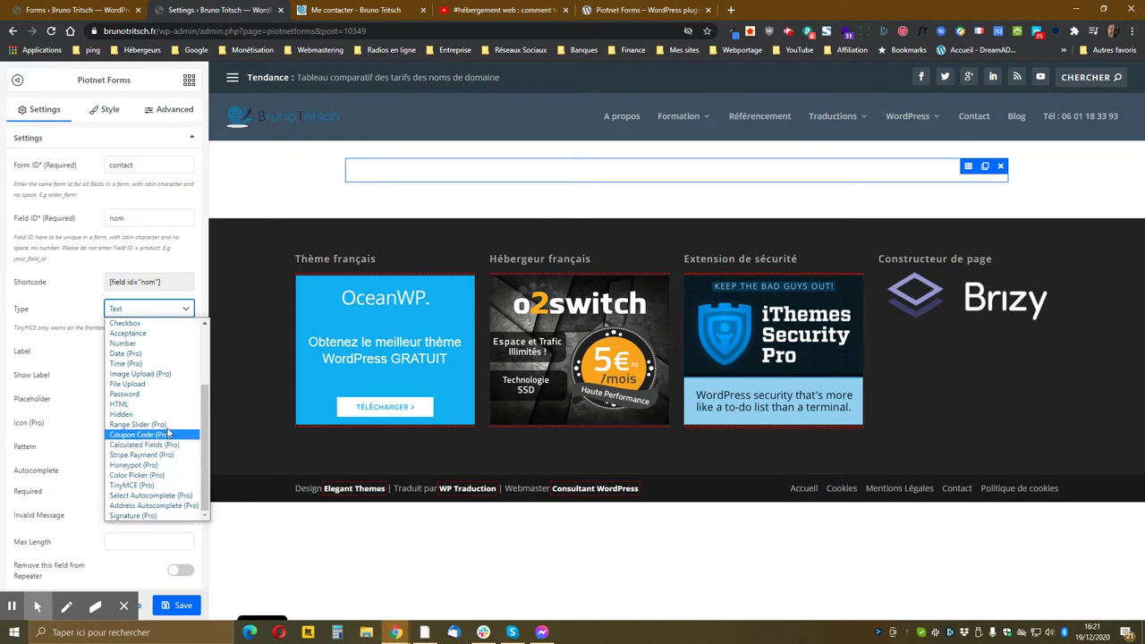
pyautogui.scroll(3, 168, 432)
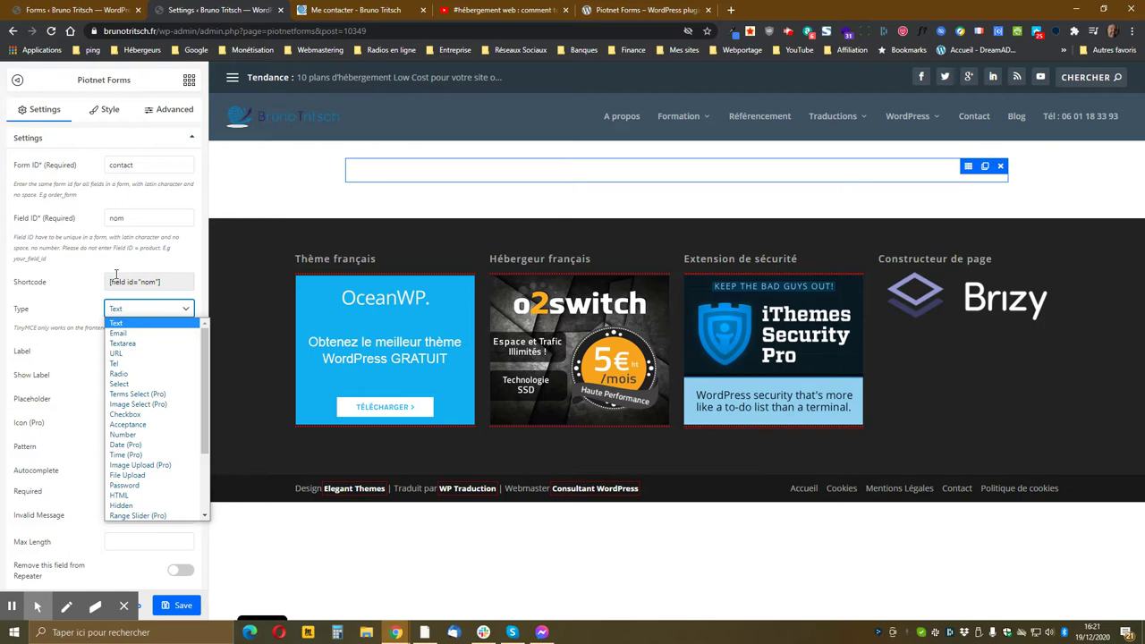
# Step: Choose Text as the field's type and label the field "Nom"
pyautogui.click(130, 324)
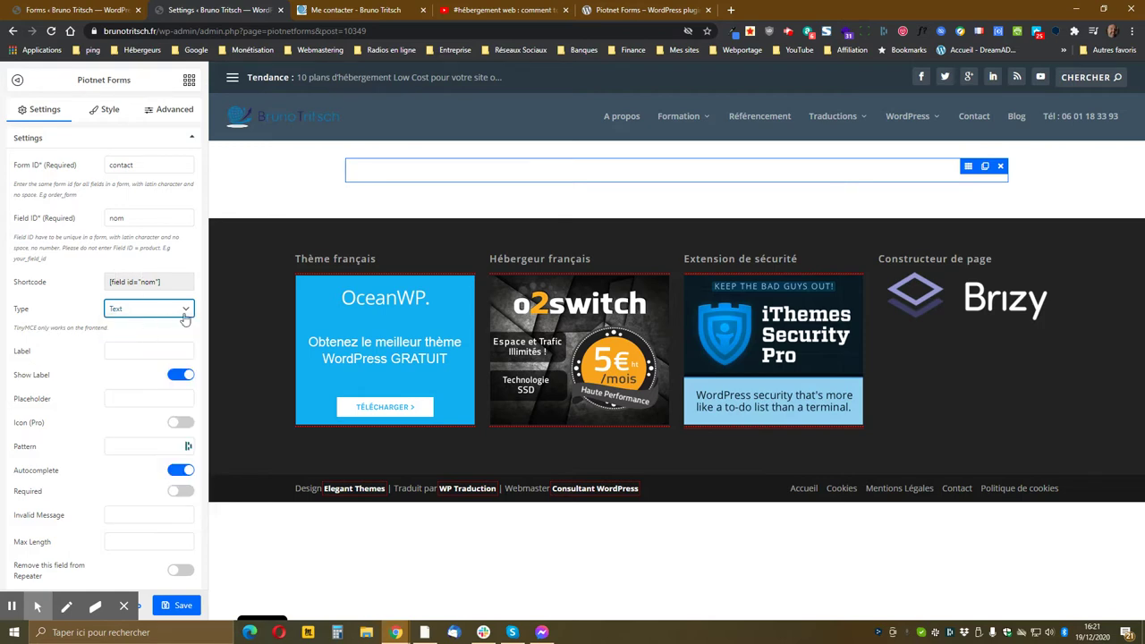
pyautogui.click(121, 353)
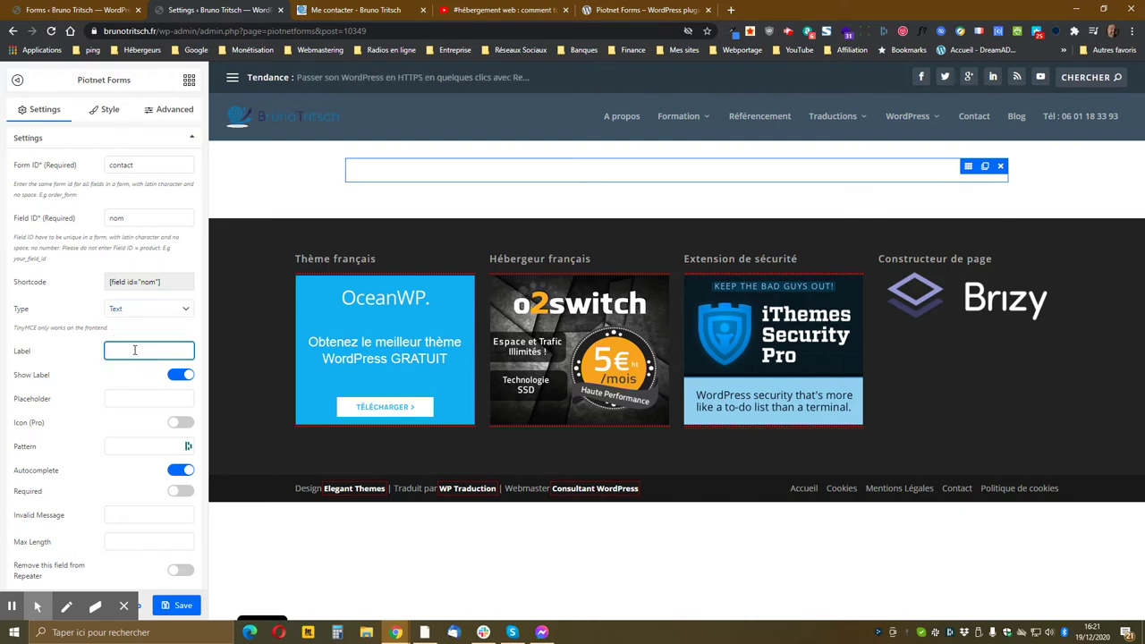
pyautogui.write('Nom')
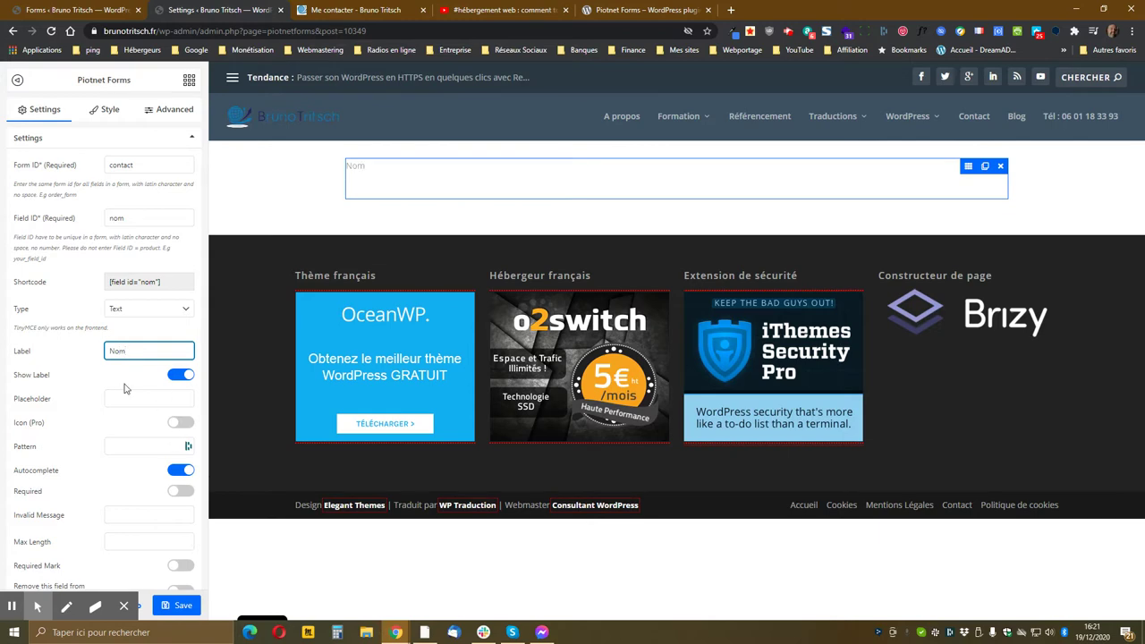
# Step: Try a sample surname as the Nom field's placeholder and clear it again
pyautogui.scroll(-2, 117, 398)
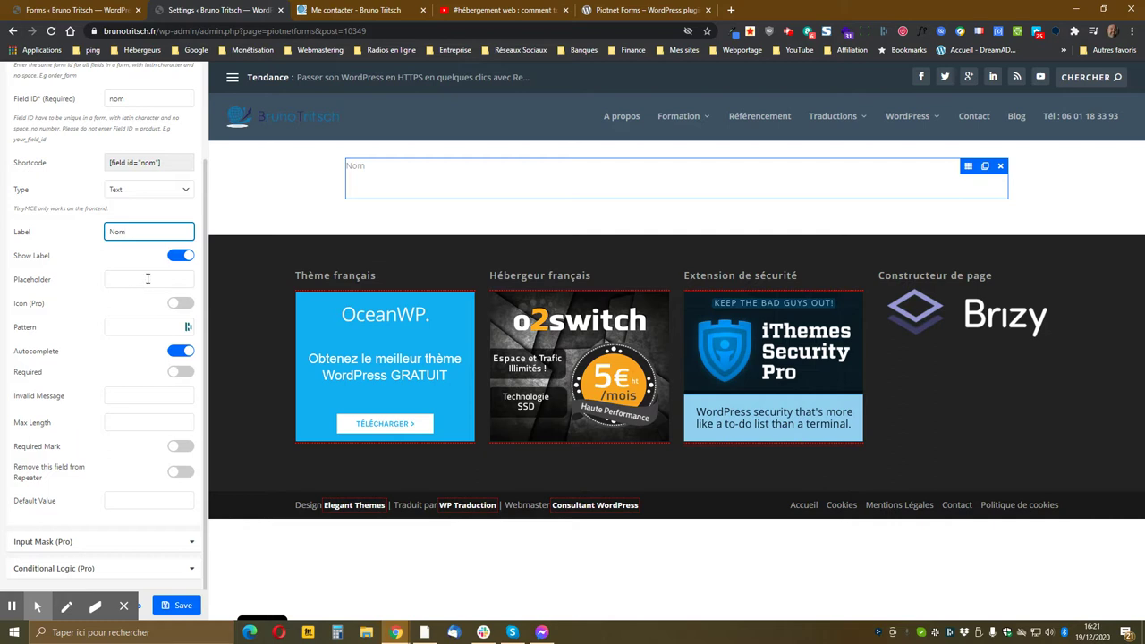
pyautogui.click(147, 279)
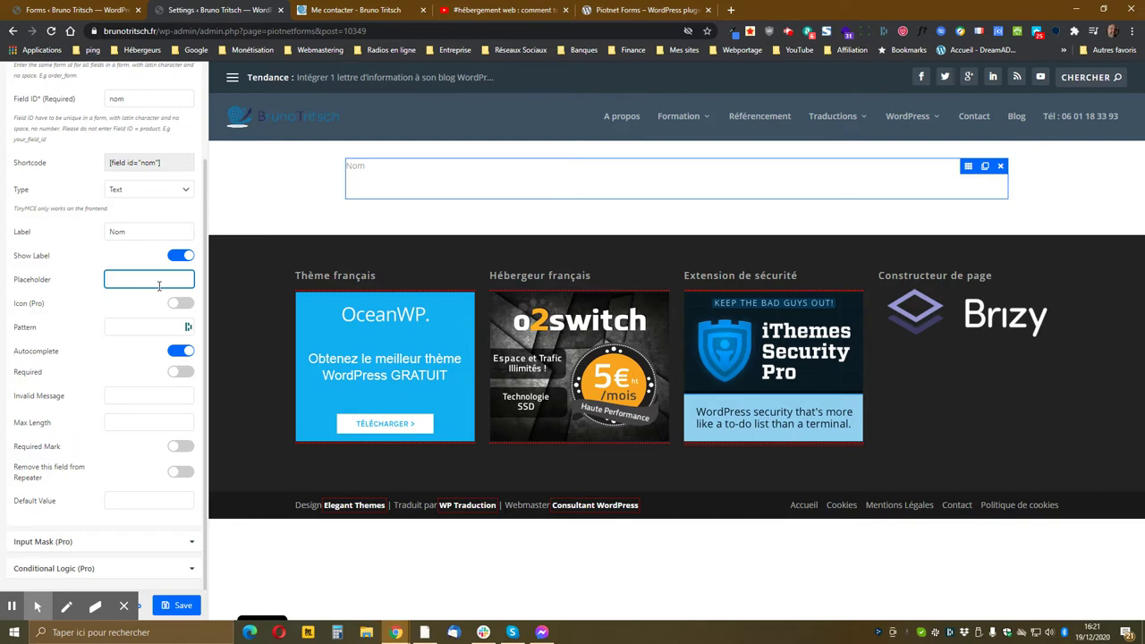
pyautogui.write('Durand')
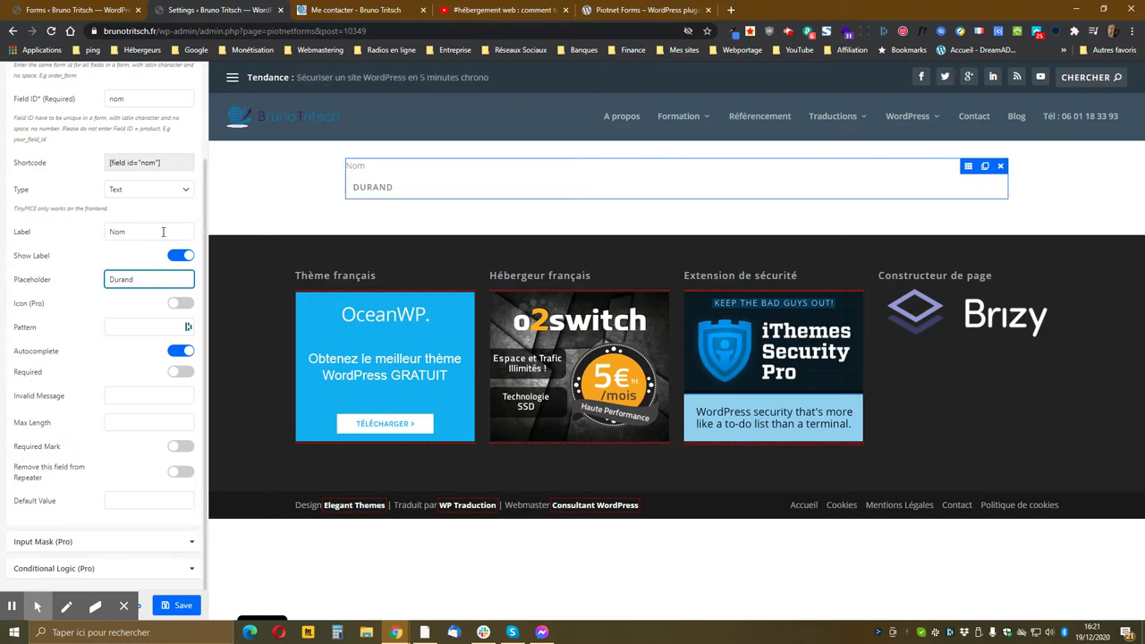
pyautogui.press('BackSpace')
pyautogui.press('BackSpace')
pyautogui.press('BackSpace')
pyautogui.press('BackSpace')
pyautogui.press('BackSpace')
pyautogui.press('BackSpace')
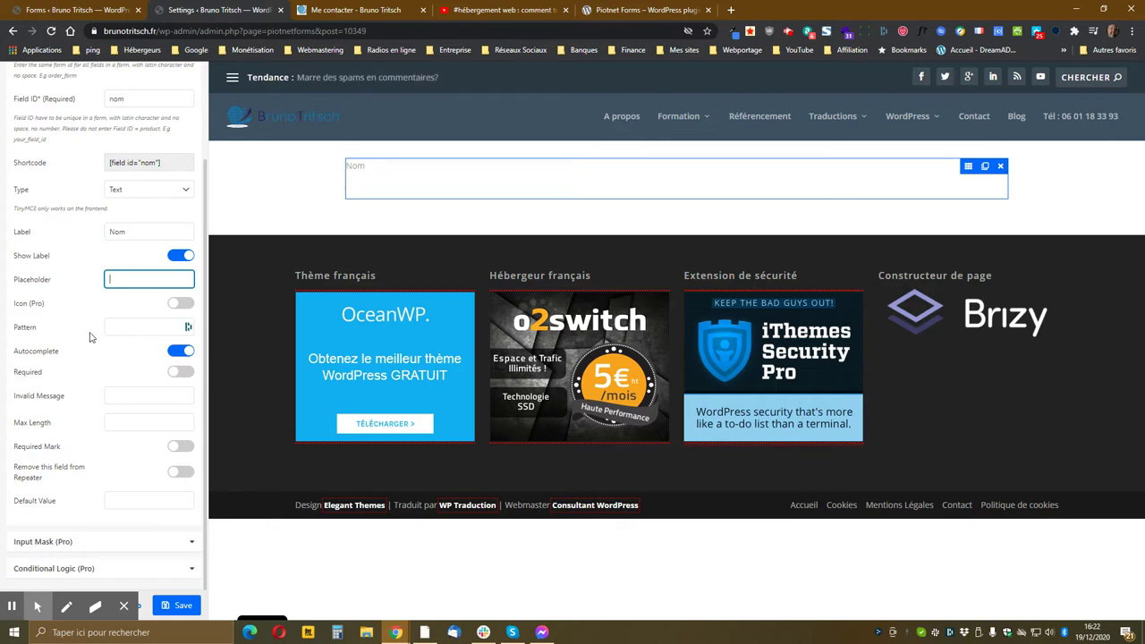
pyautogui.click(130, 328)
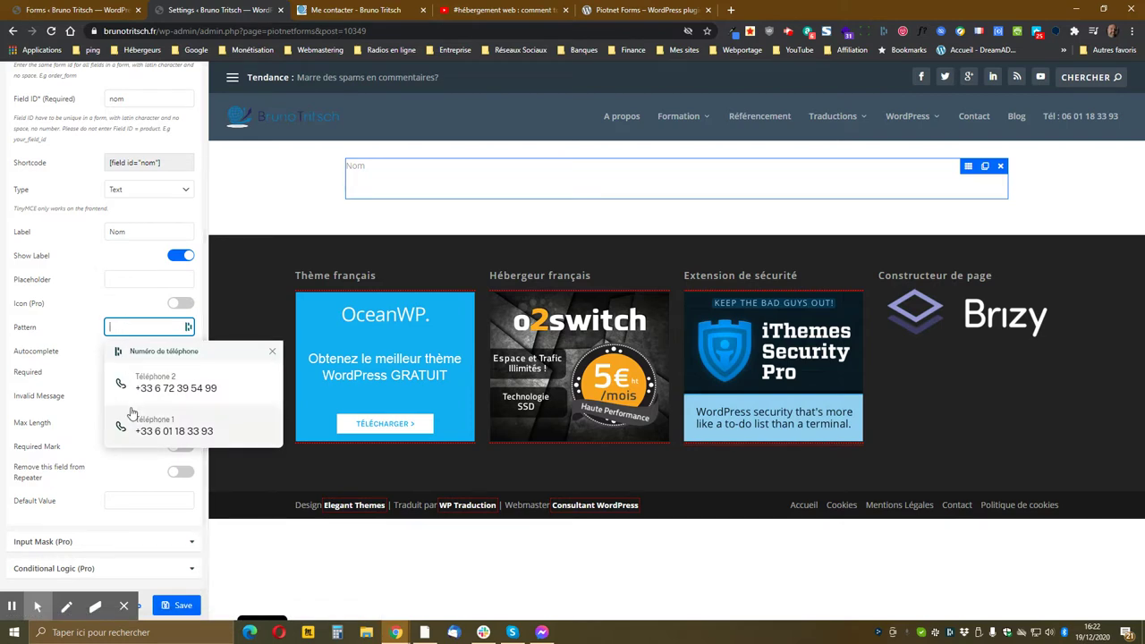
pyautogui.click(74, 318)
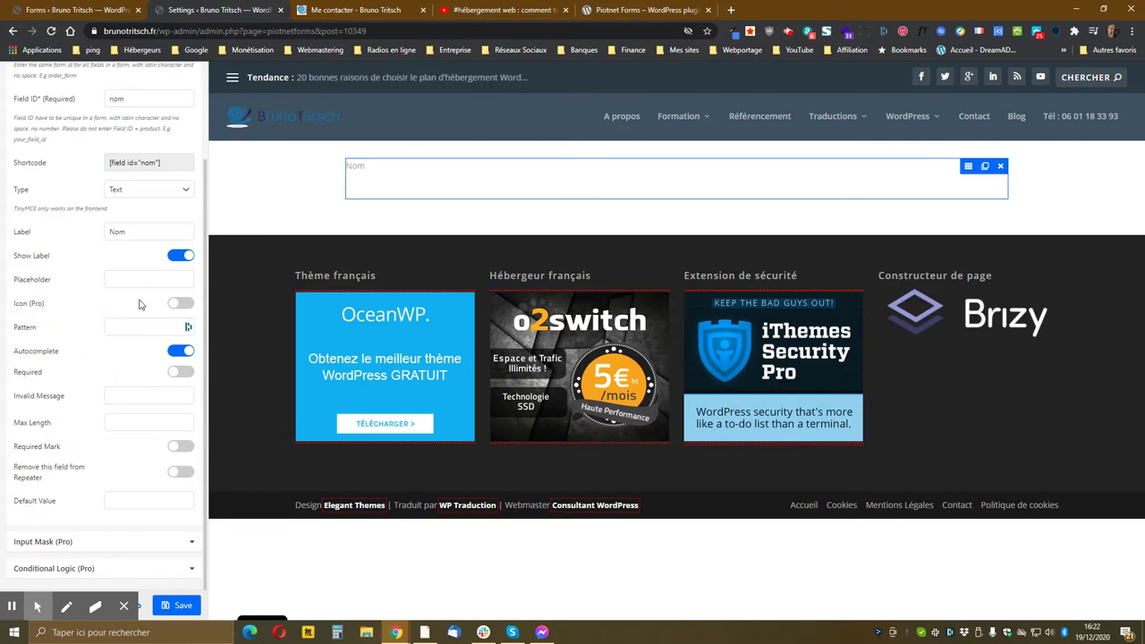
pyautogui.click(163, 329)
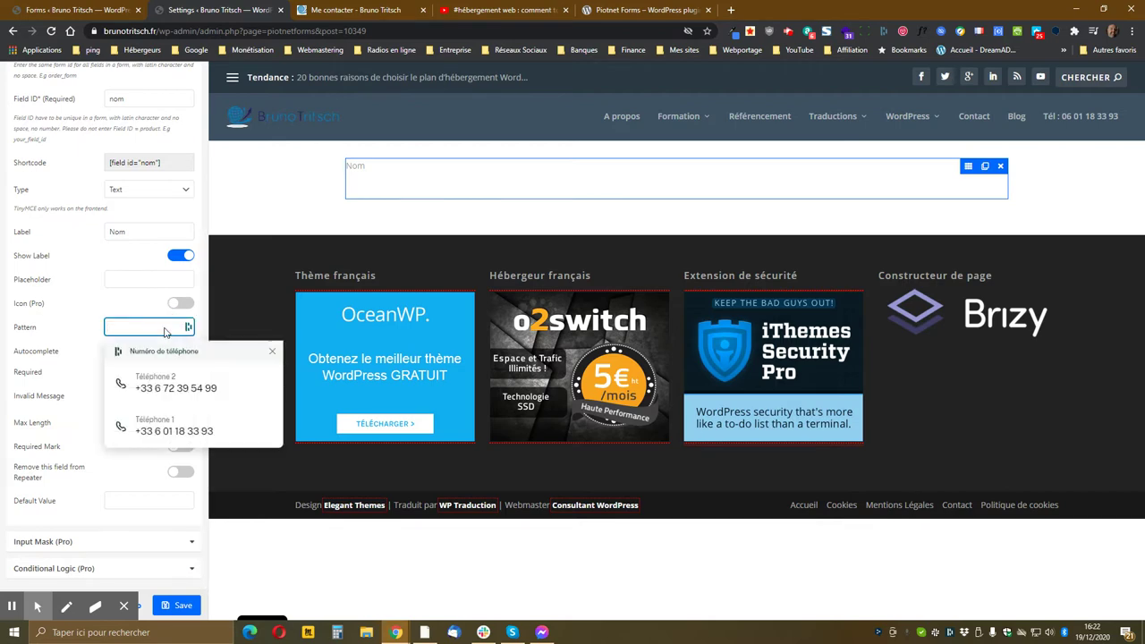
pyautogui.click(76, 333)
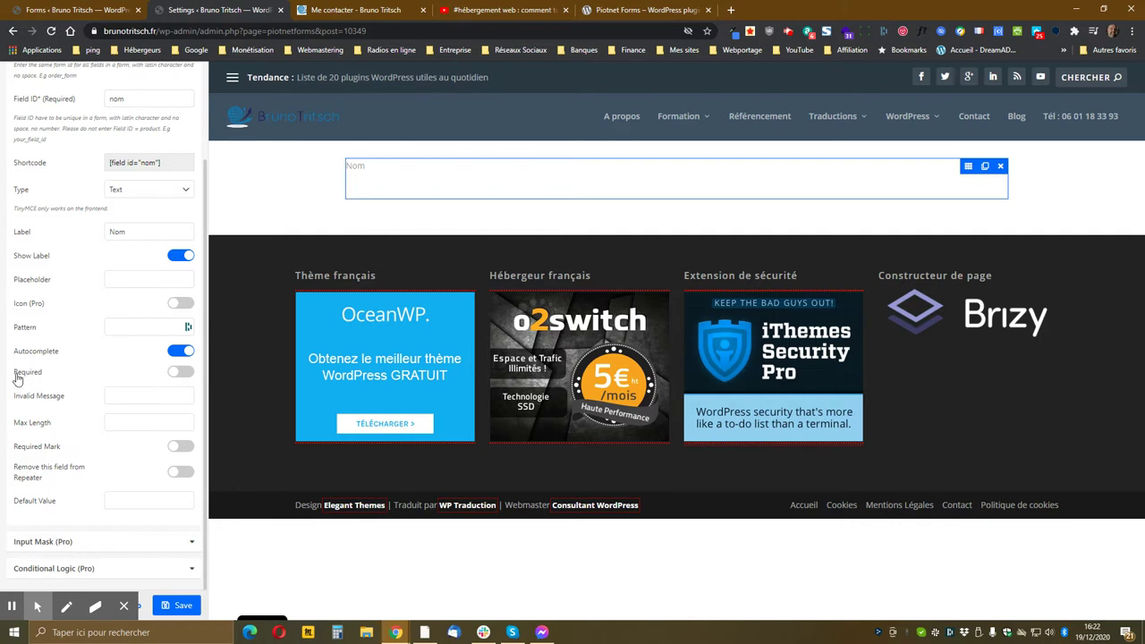
# Step: Make the Nom field required and set its invalid message to "Formulaire non valide, veuillez saisir tous les champs obligatoires"
pyautogui.click(177, 375)
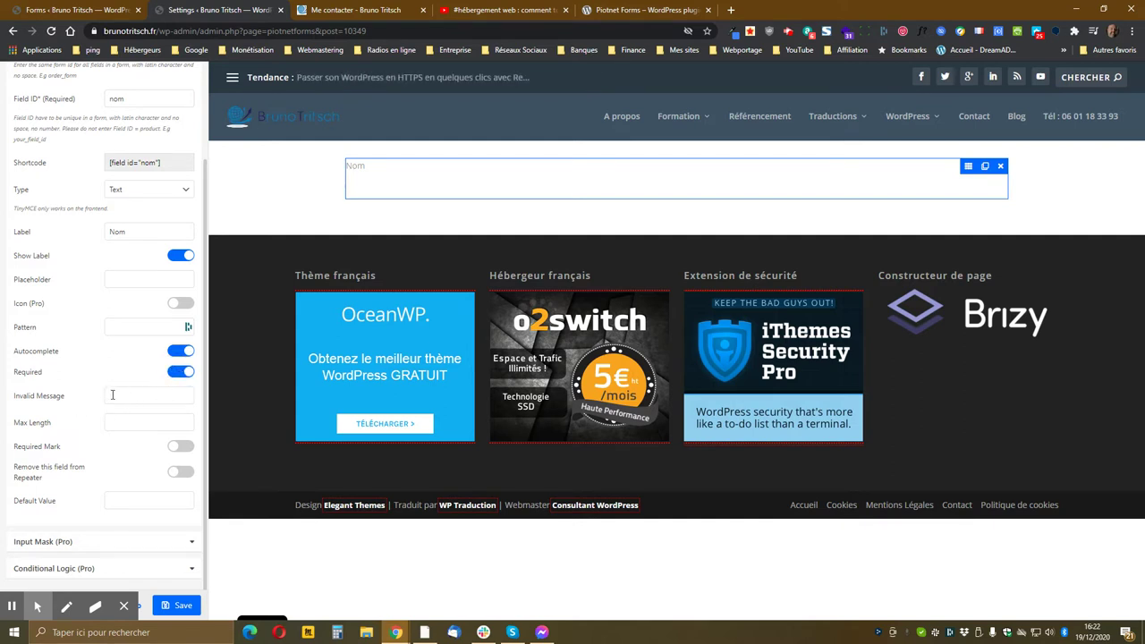
pyautogui.click(140, 395)
pyautogui.write('Formulaire non va')
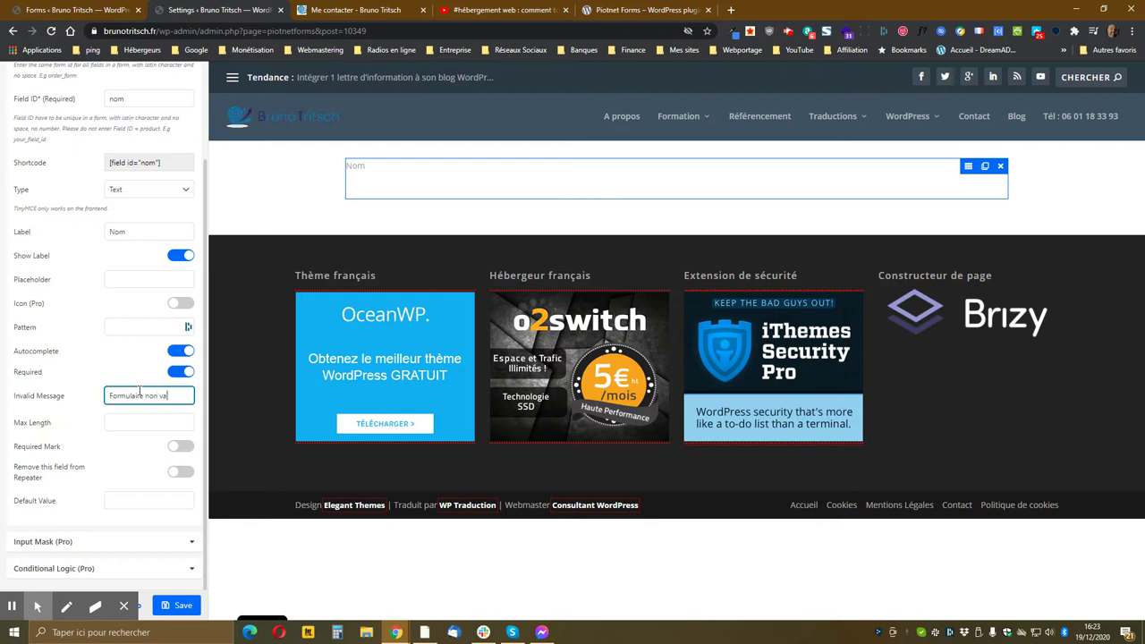
pyautogui.write('lide, veuillez')
pyautogui.write(' saisir tou')
pyautogui.write('s le')
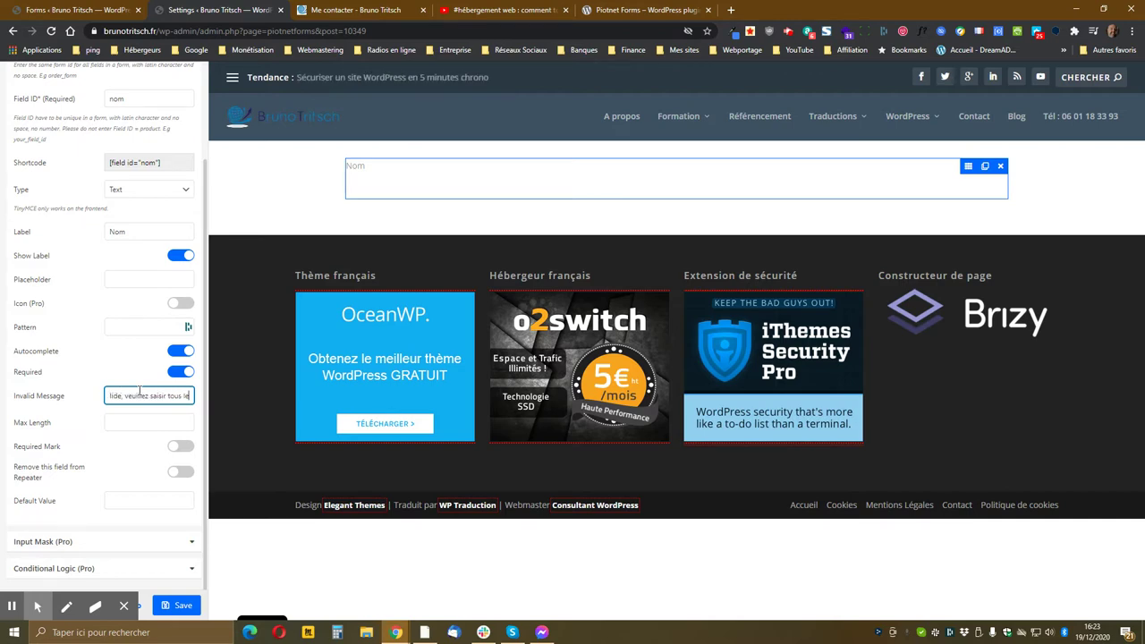
pyautogui.write('s champs abligatoires')
# Step: Set the Nom field's maximum length to 50 and turn on its required mark
pyautogui.click(141, 423)
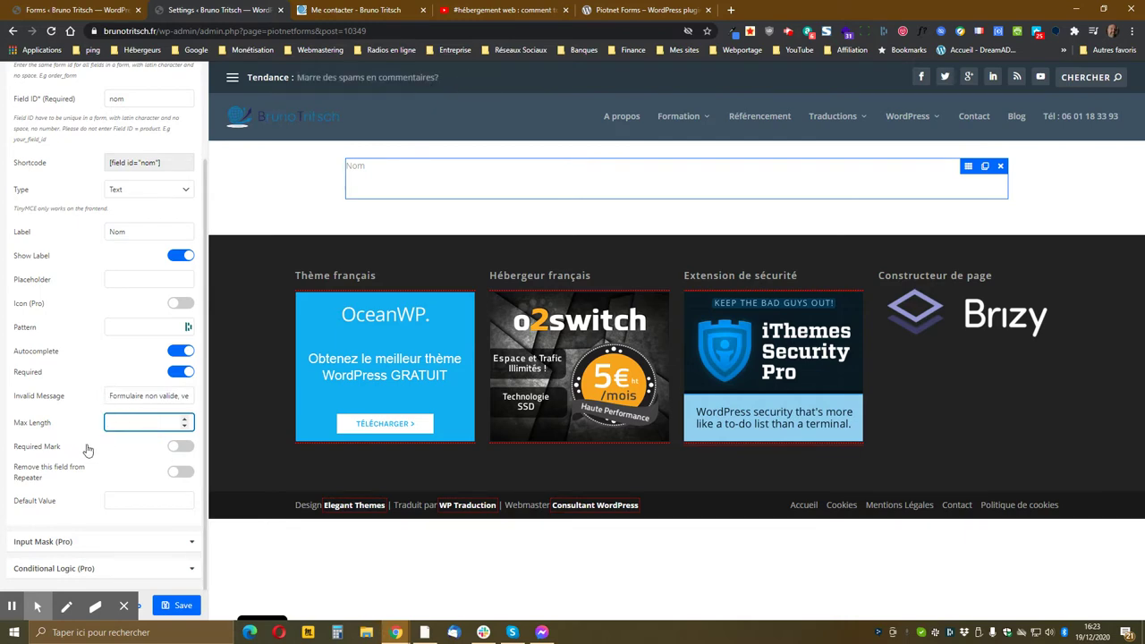
pyautogui.click(170, 427)
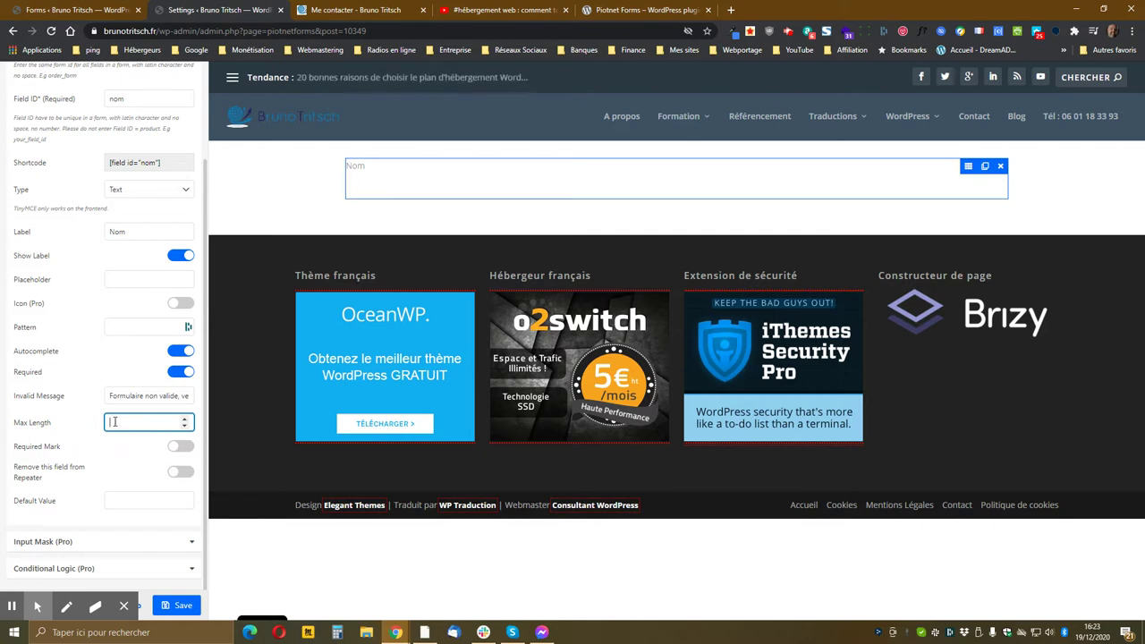
pyautogui.click(143, 421)
pyautogui.write('50')
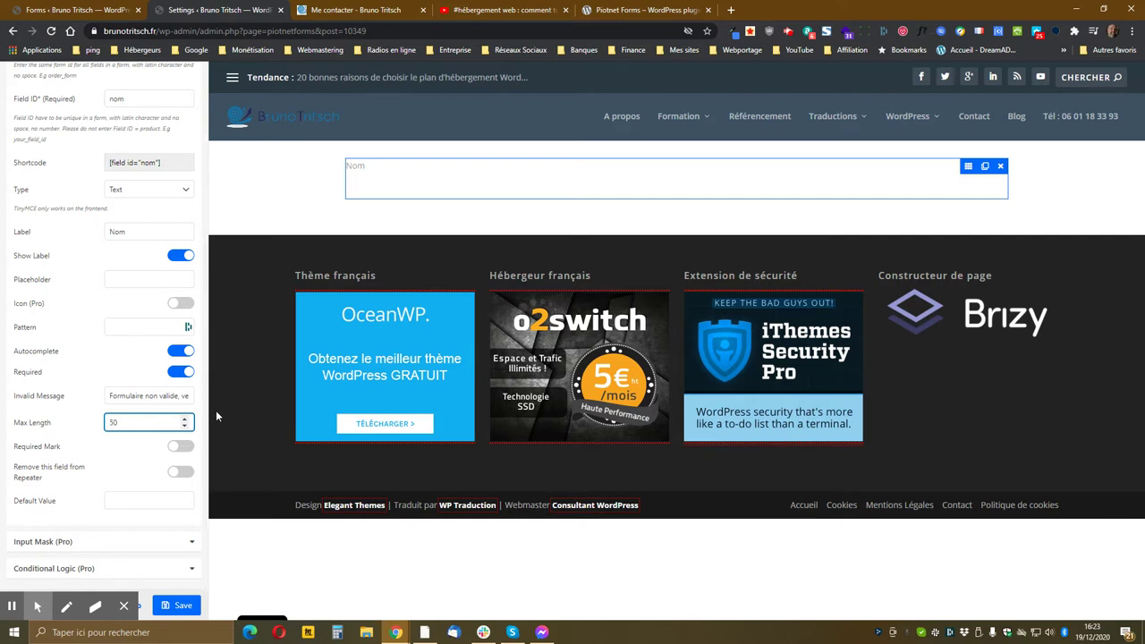
pyautogui.scroll(-1, 72, 427)
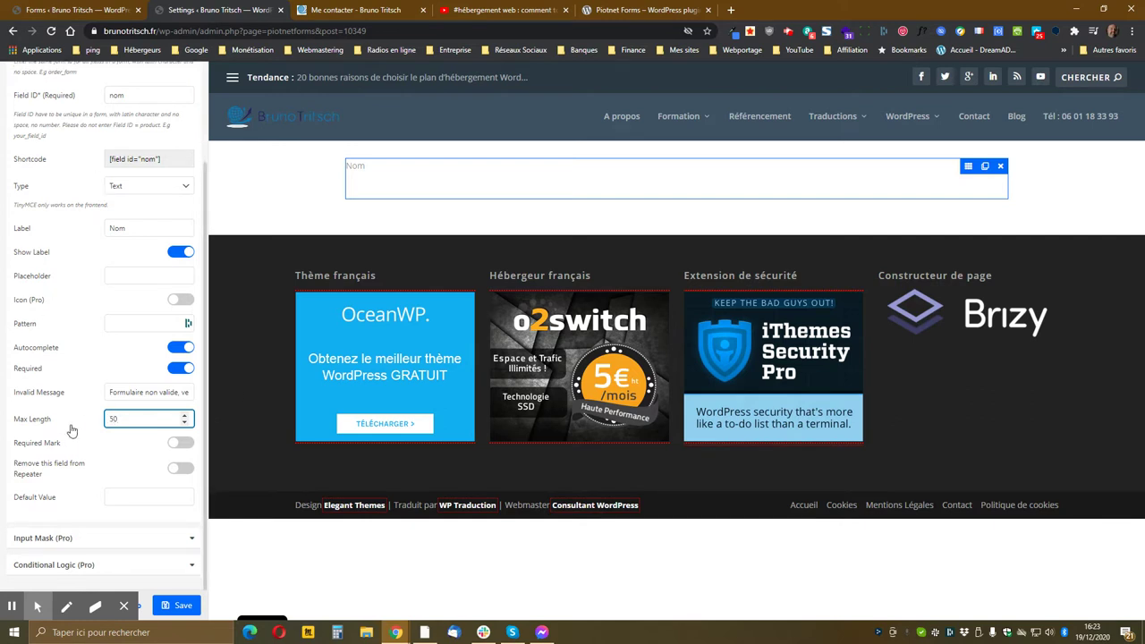
pyautogui.click(179, 445)
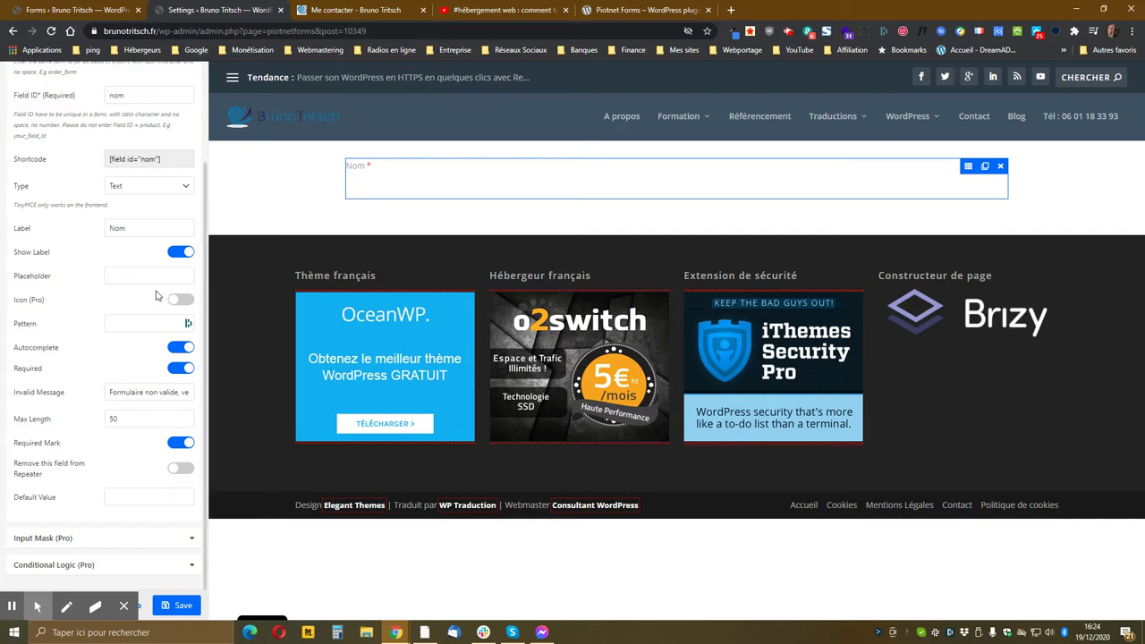
# Step: Add a second Field widget to the form, directly below the Nom field
pyautogui.scroll(2, 154, 290)
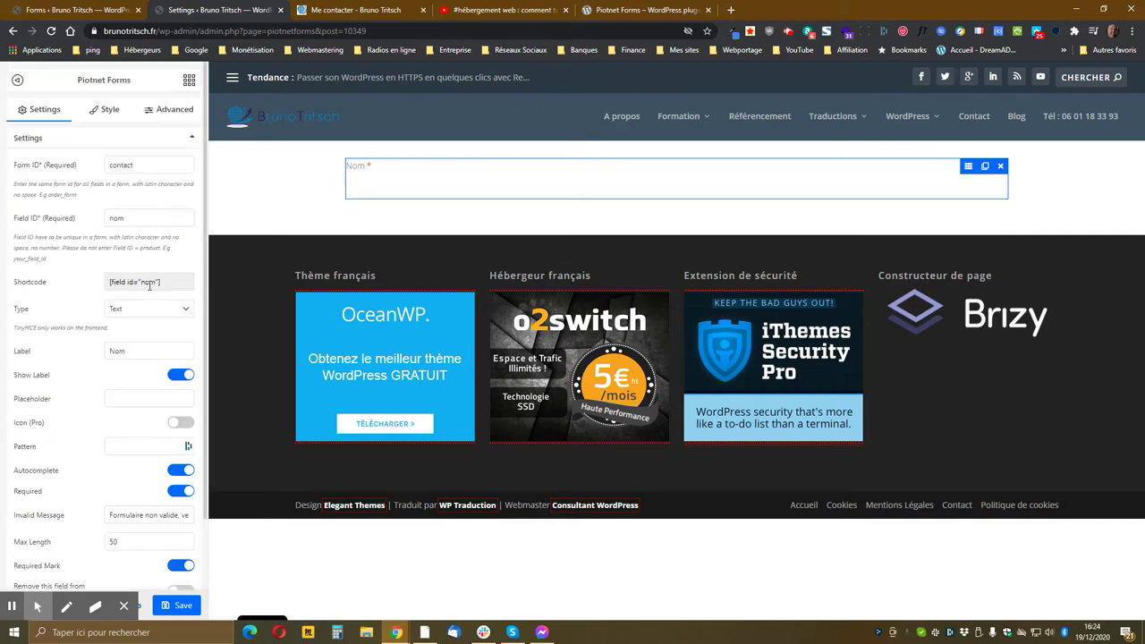
pyautogui.click(189, 80)
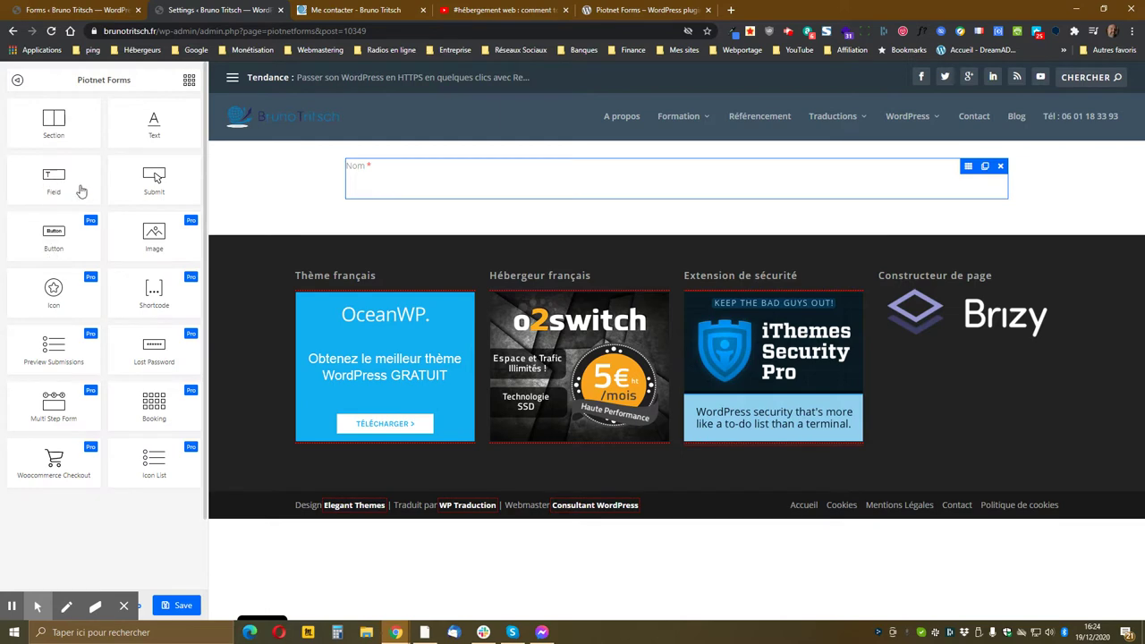
pyautogui.moveTo(53, 179); pyautogui.dragTo(466, 220)
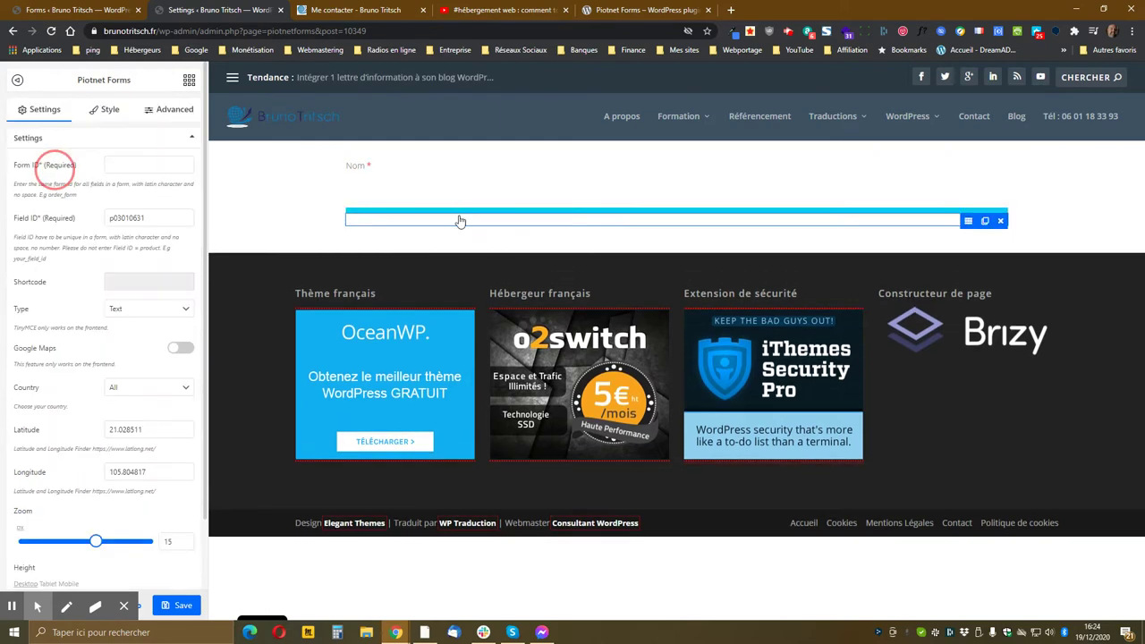
# Step: Delete the empty second field and duplicate the Nom field in its place
pyautogui.click(113, 163)
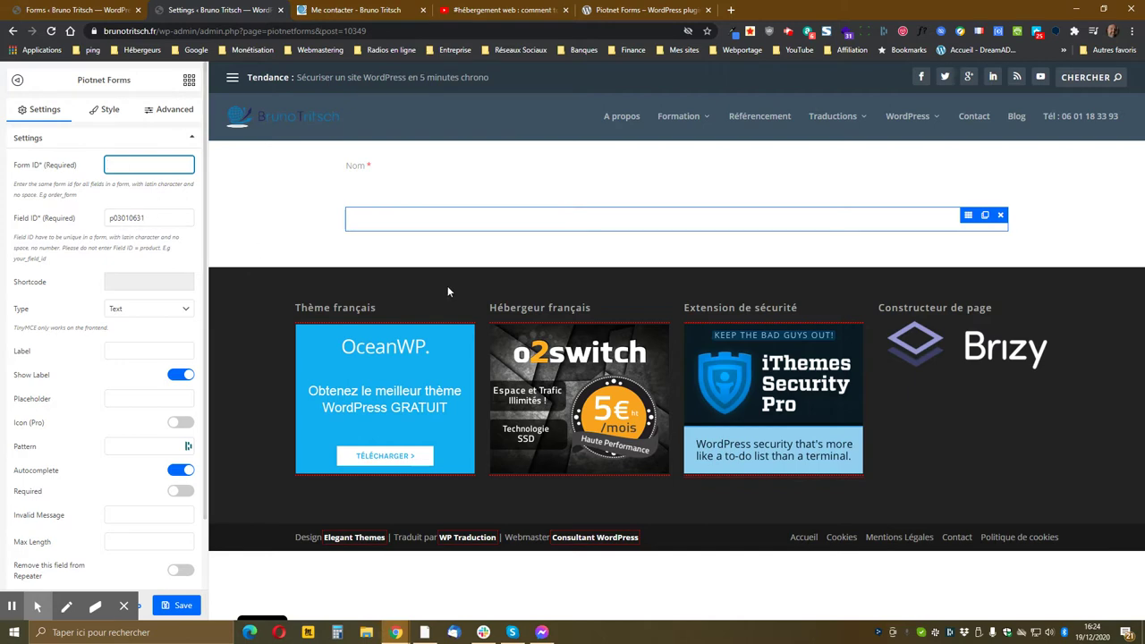
pyautogui.click(1001, 216)
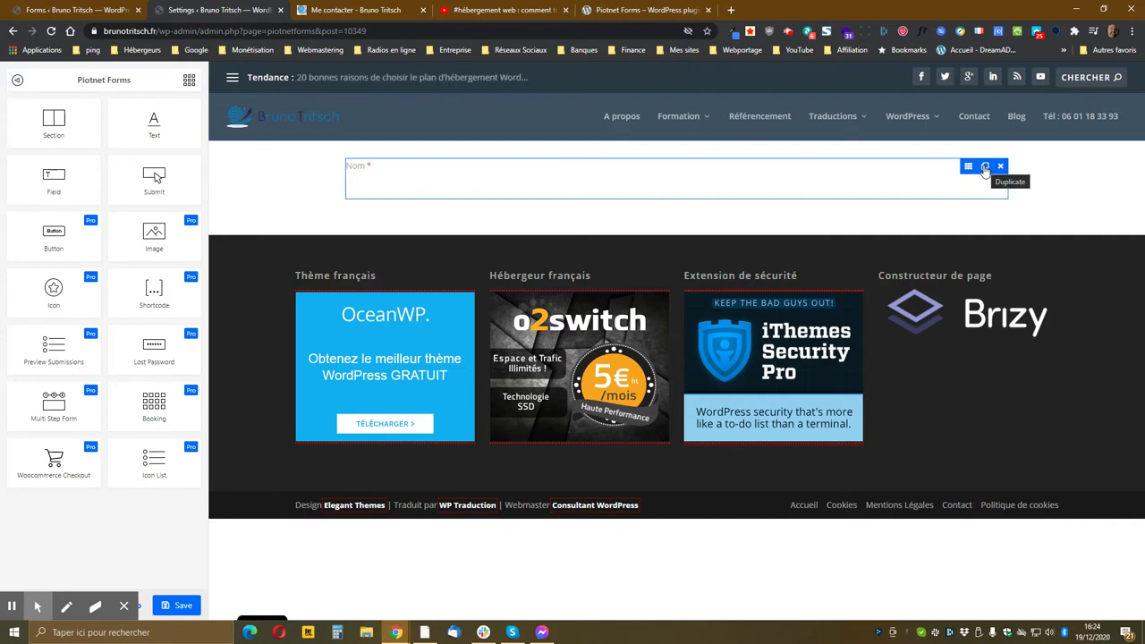
pyautogui.click(986, 168)
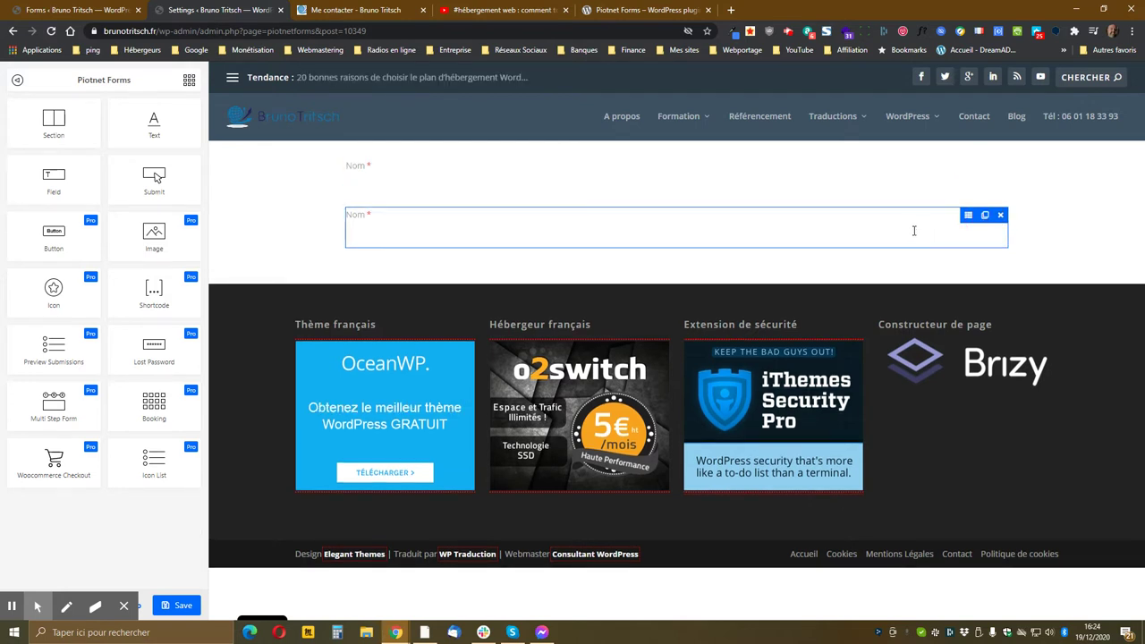
# Step: Open the settings of the duplicated Nom field and set its field ID to prenom
pyautogui.click(968, 216)
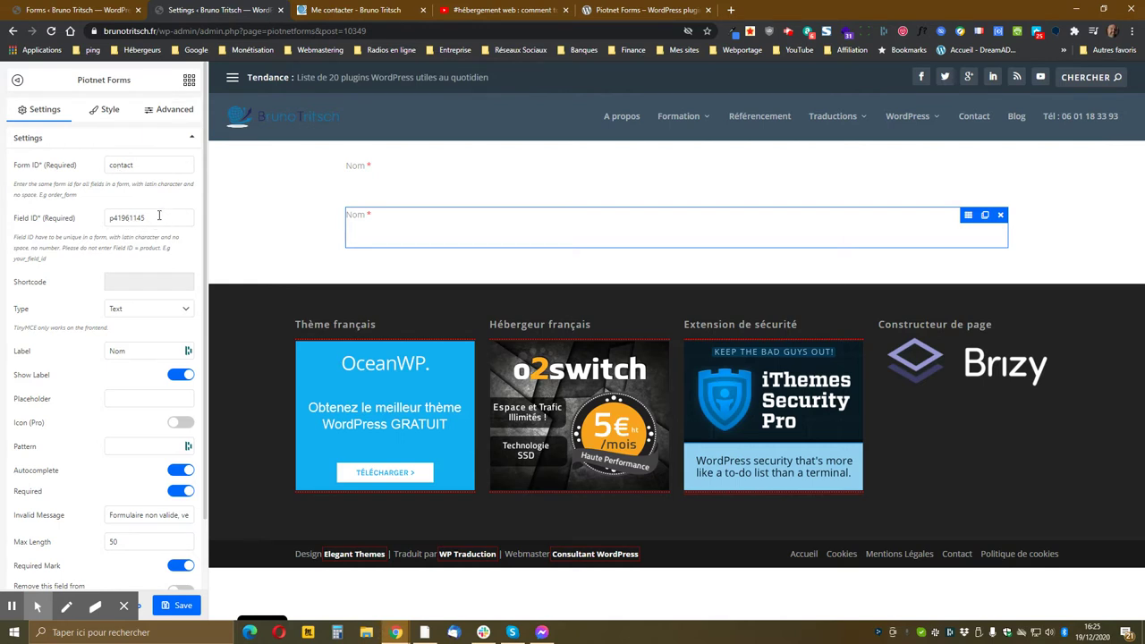
pyautogui.moveTo(159, 218); pyautogui.dragTo(72, 228)
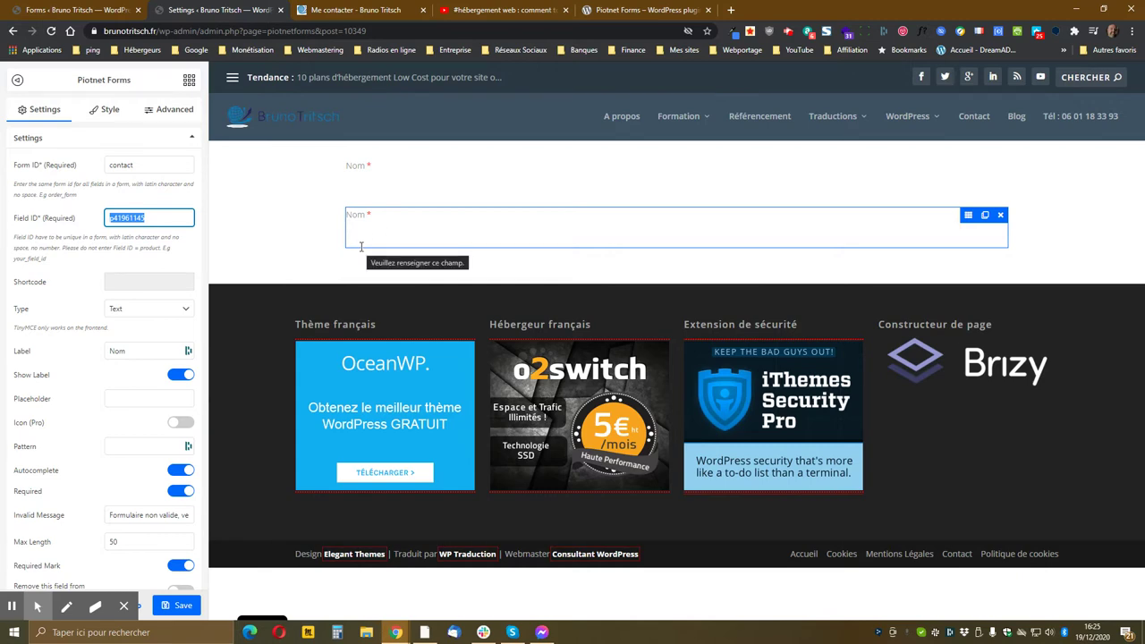
pyautogui.write('prenom')
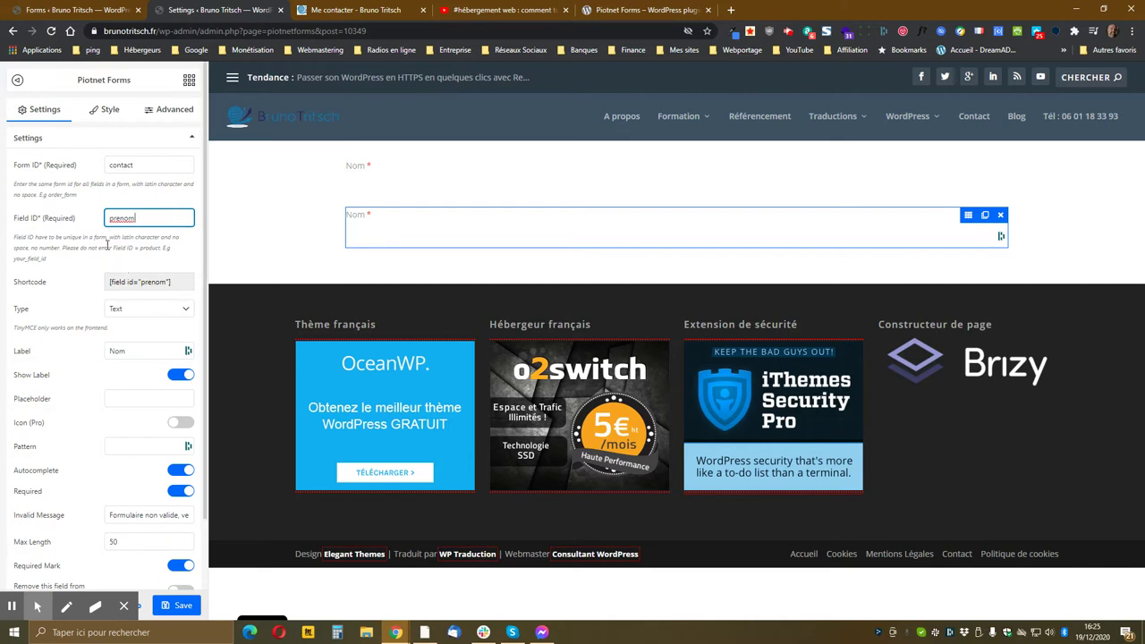
# Step: Change the duplicated field's label to "Prénom" and save the form
pyautogui.scroll(-1, 166, 318)
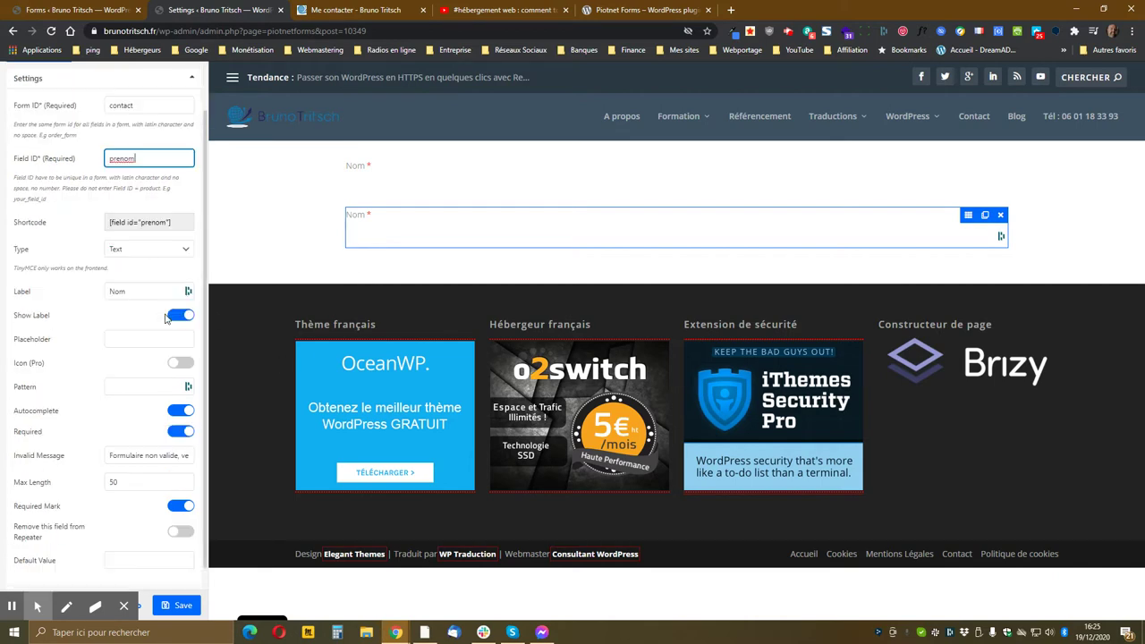
pyautogui.scroll(-1, 166, 317)
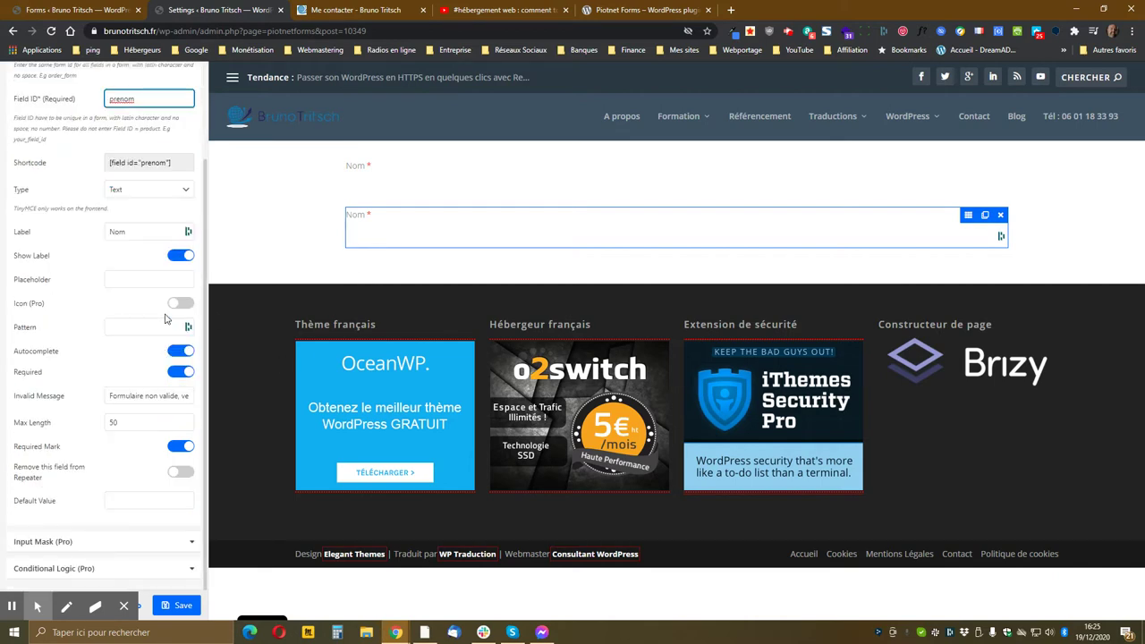
pyautogui.click(111, 232)
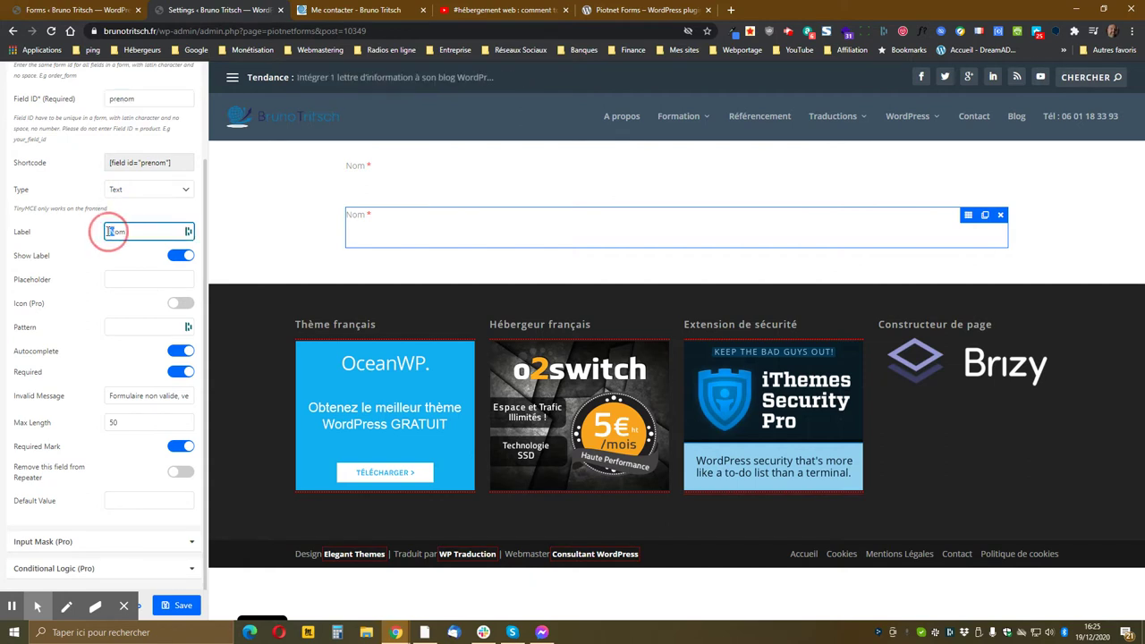
pyautogui.press('Delete')
pyautogui.write('Pr')
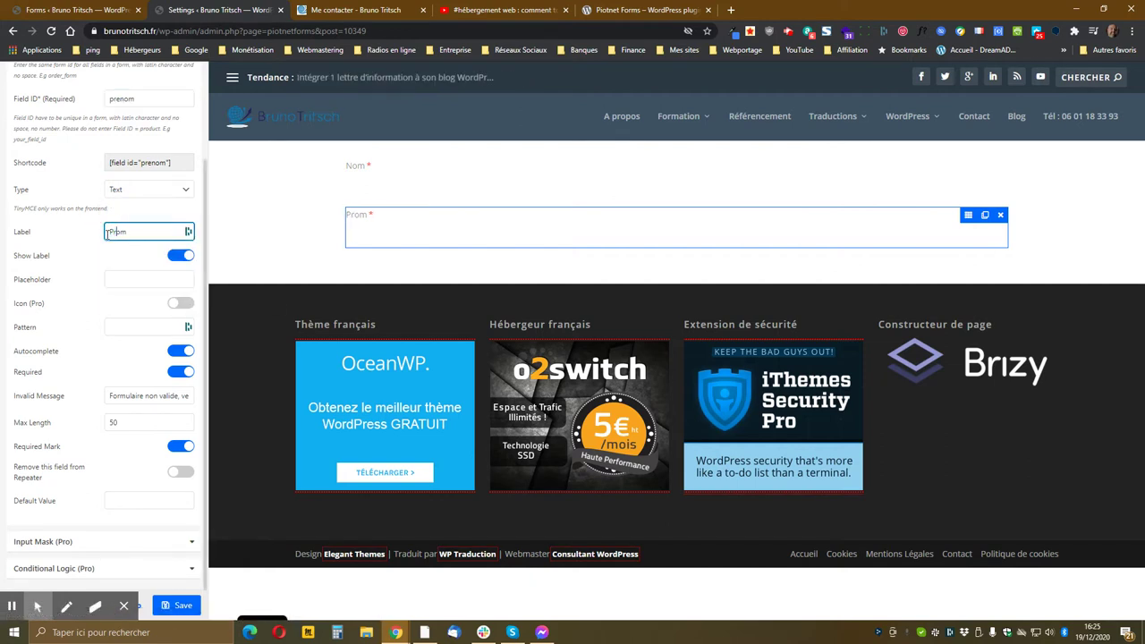
pyautogui.write('én')
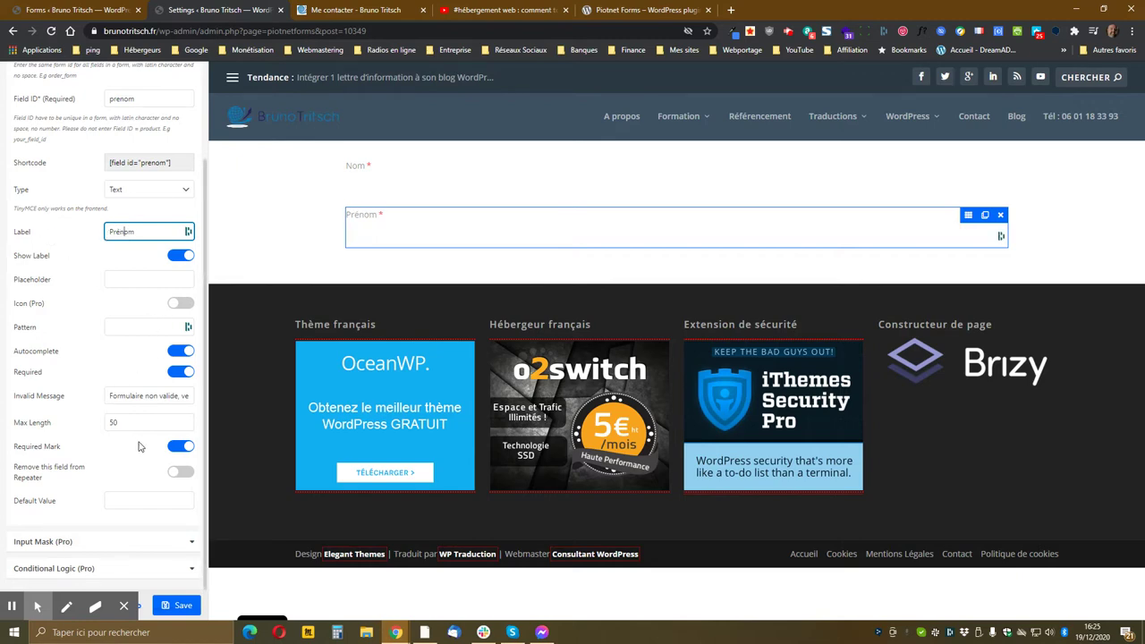
pyautogui.click(181, 608)
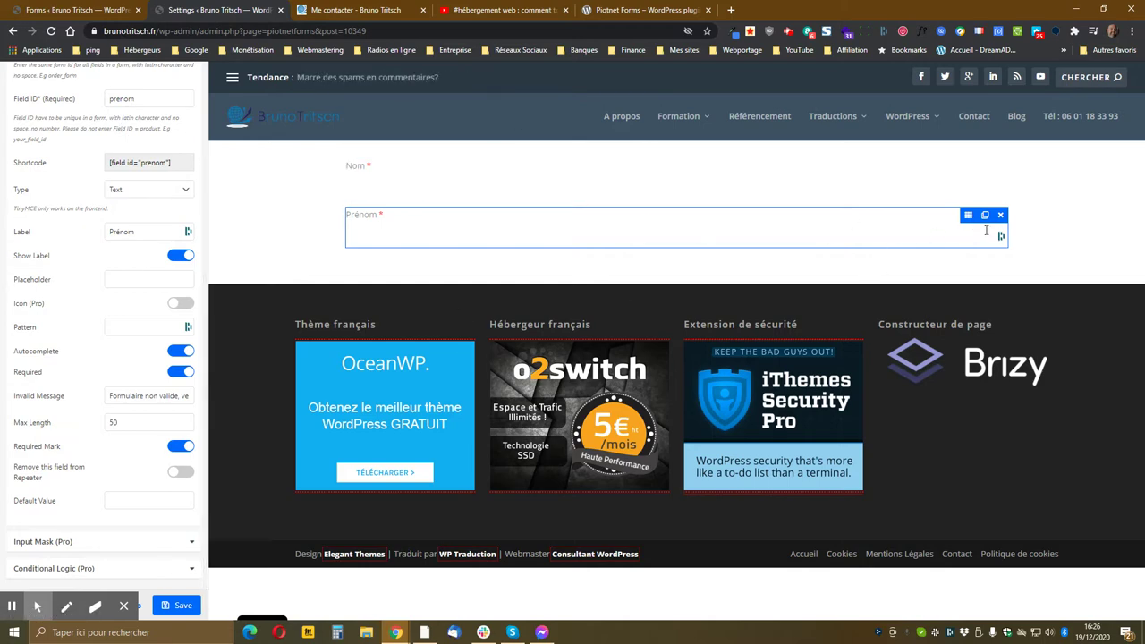
# Step: Duplicate the Prénom field and set the upper of the two to field ID email and type Email
pyautogui.click(985, 217)
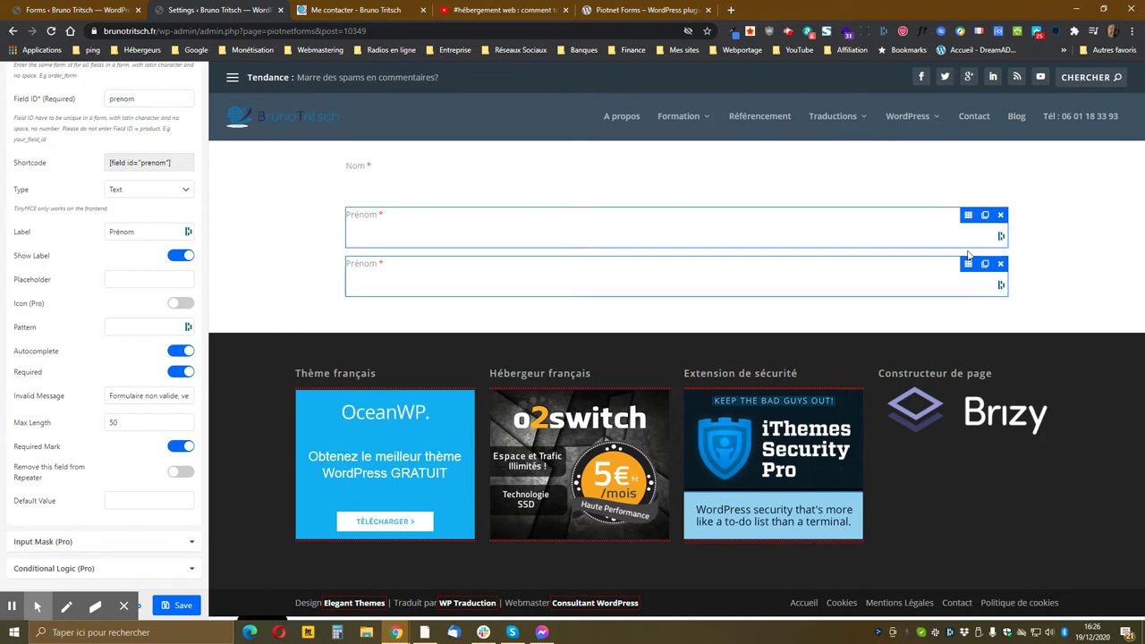
pyautogui.scroll(3, 50, 260)
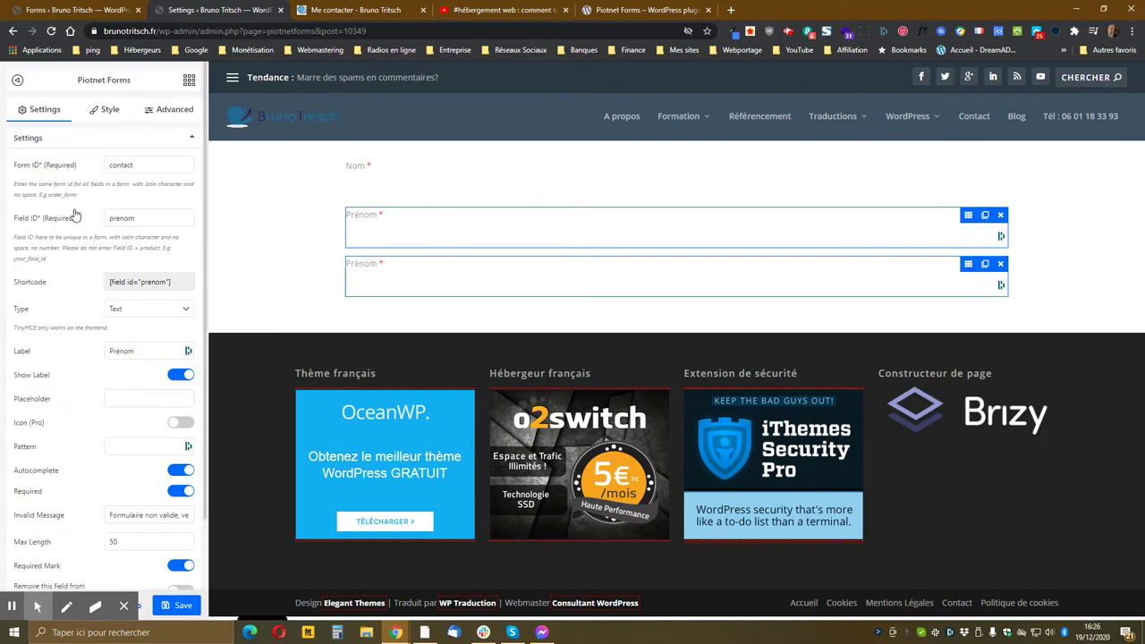
pyautogui.moveTo(149, 217); pyautogui.dragTo(89, 219)
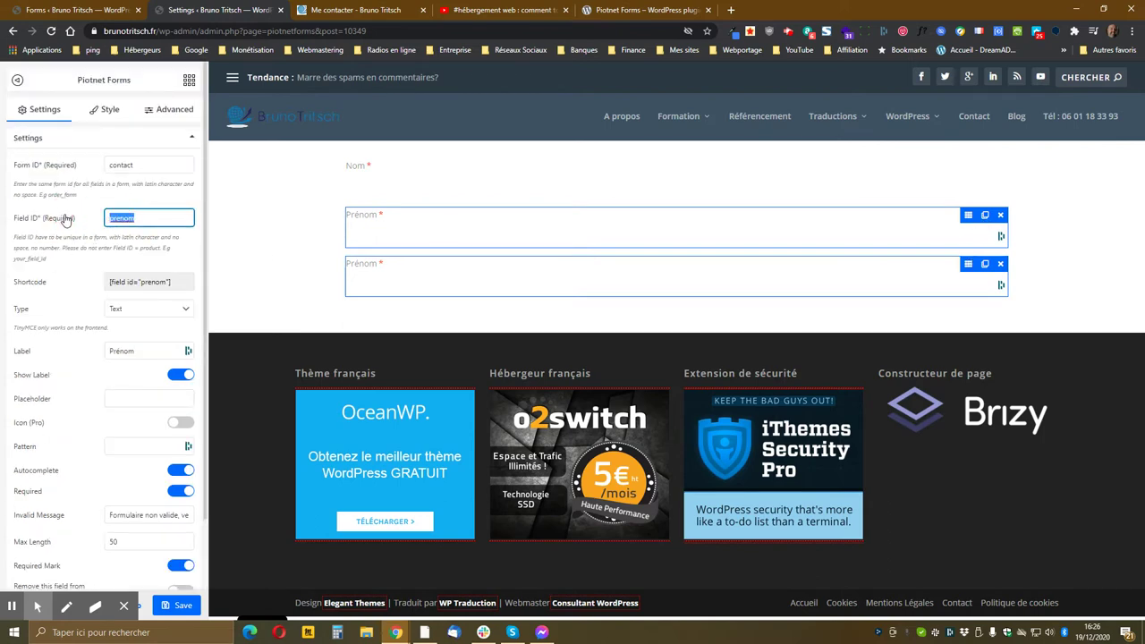
pyautogui.write('email')
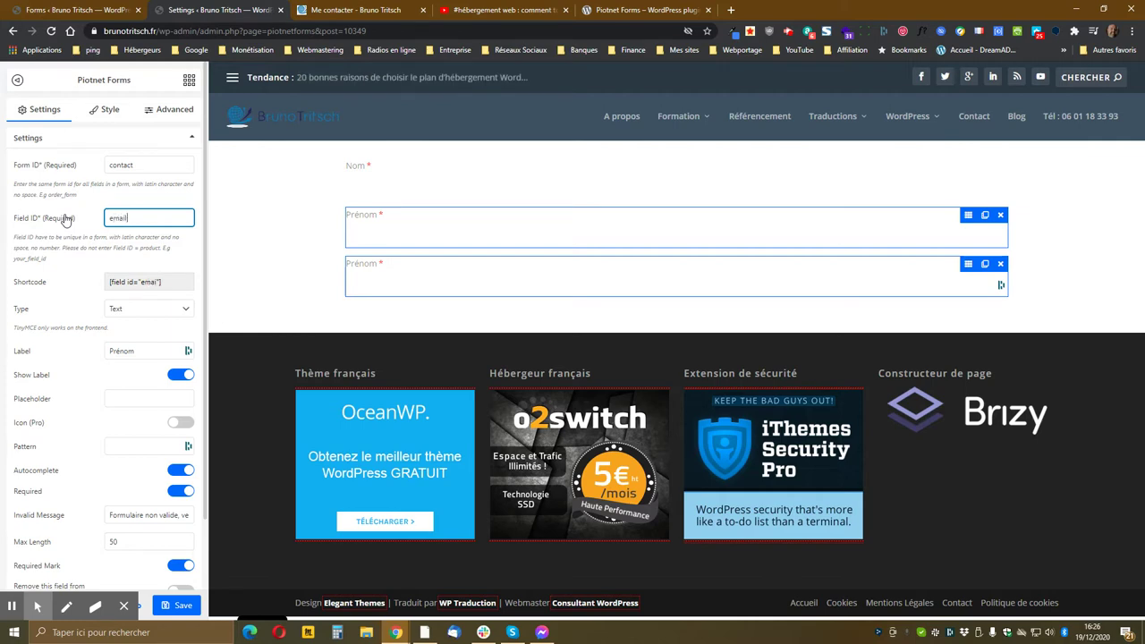
pyautogui.click(166, 313)
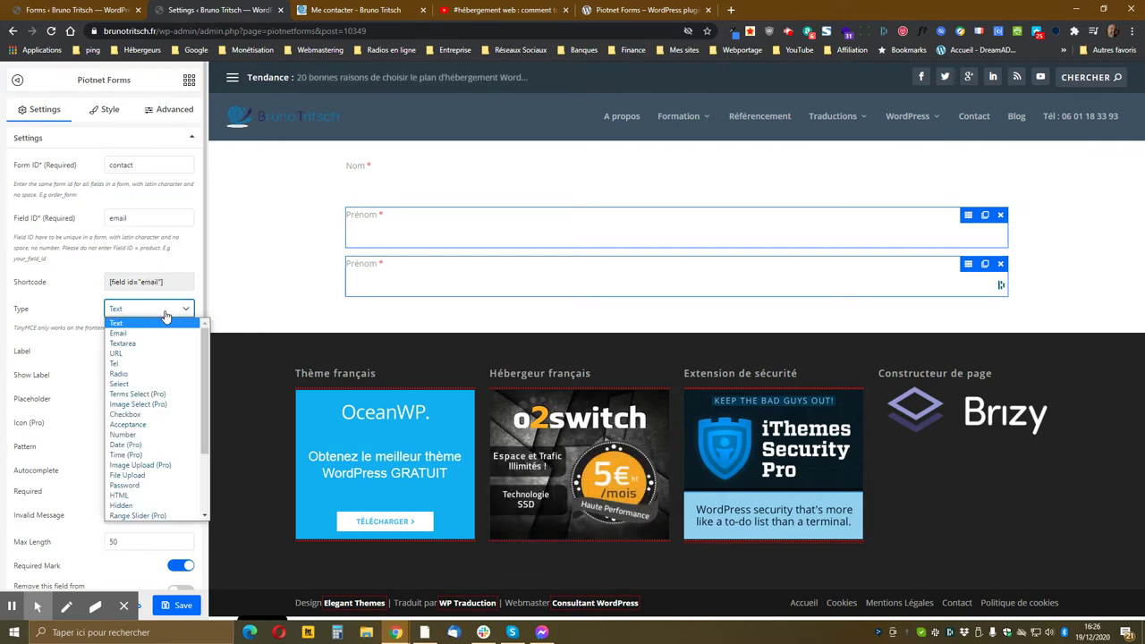
pyautogui.click(158, 333)
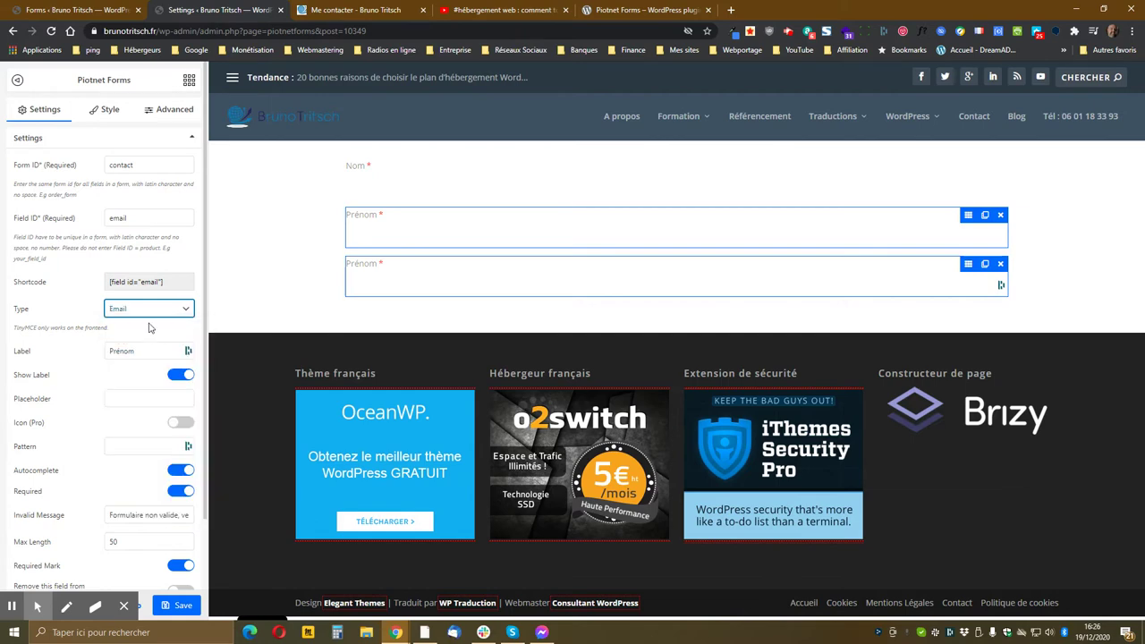
# Step: Set the label of the email-type field to "Adresse e-mail"
pyautogui.doubleClick(125, 352)
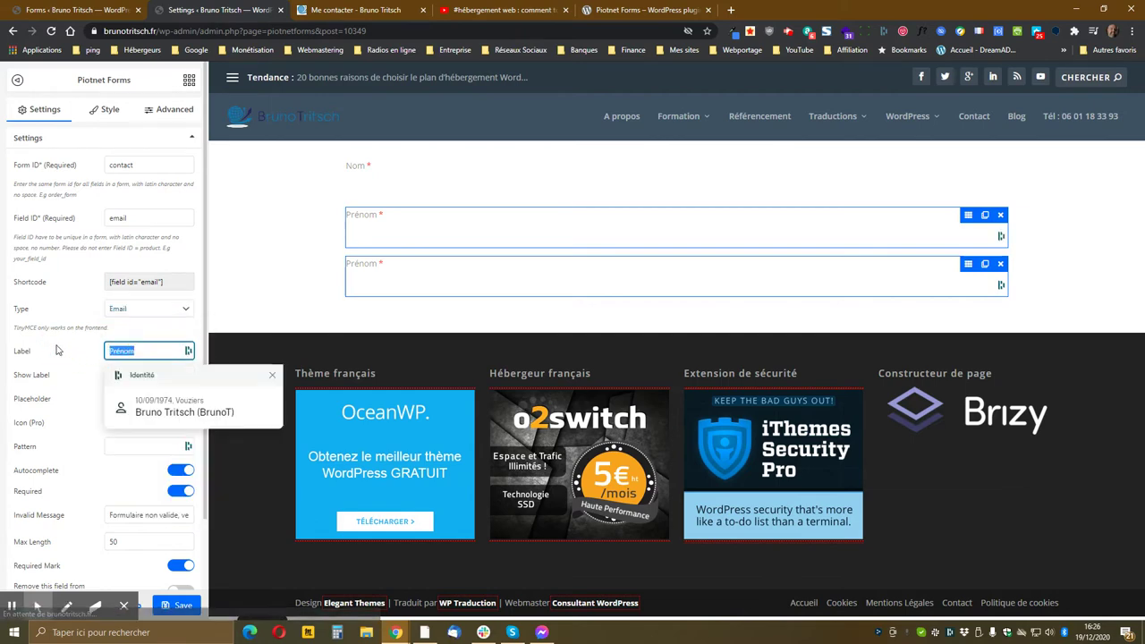
pyautogui.press('Escape')
pyautogui.write('a')
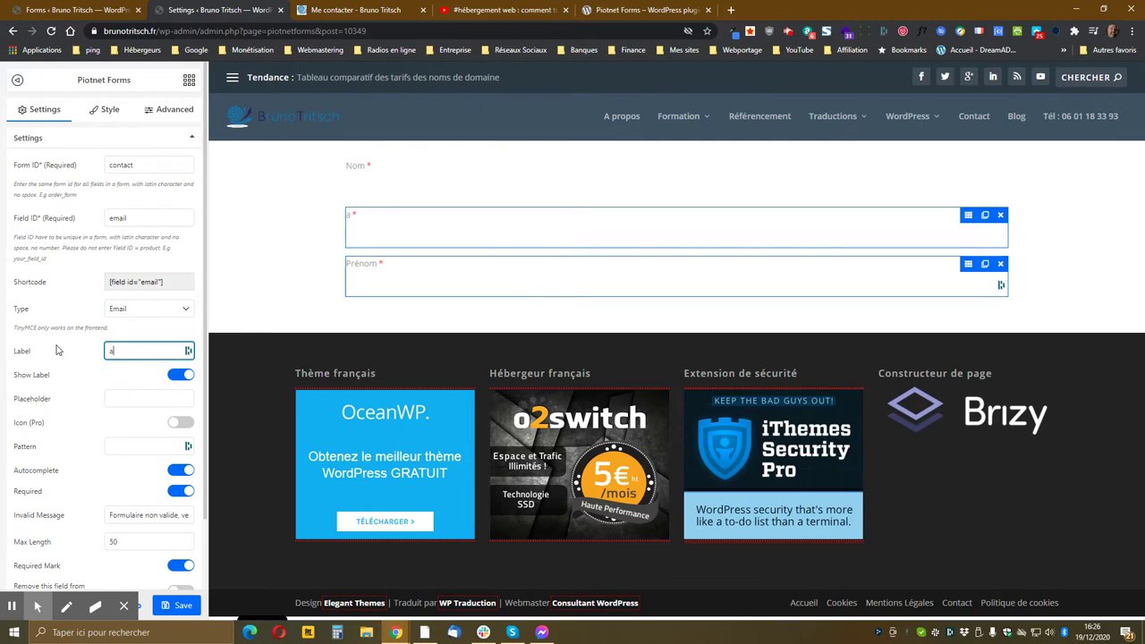
pyautogui.write('DRESSE ')
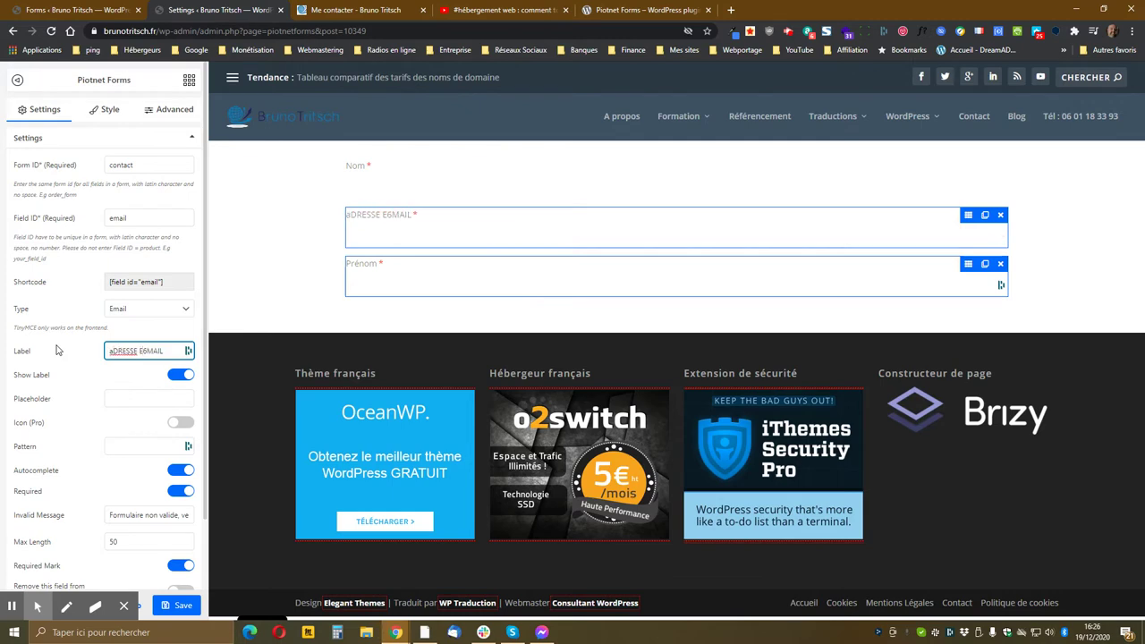
pyautogui.write('E6MAIL')
pyautogui.press('BackSpace')
pyautogui.press('capslock')
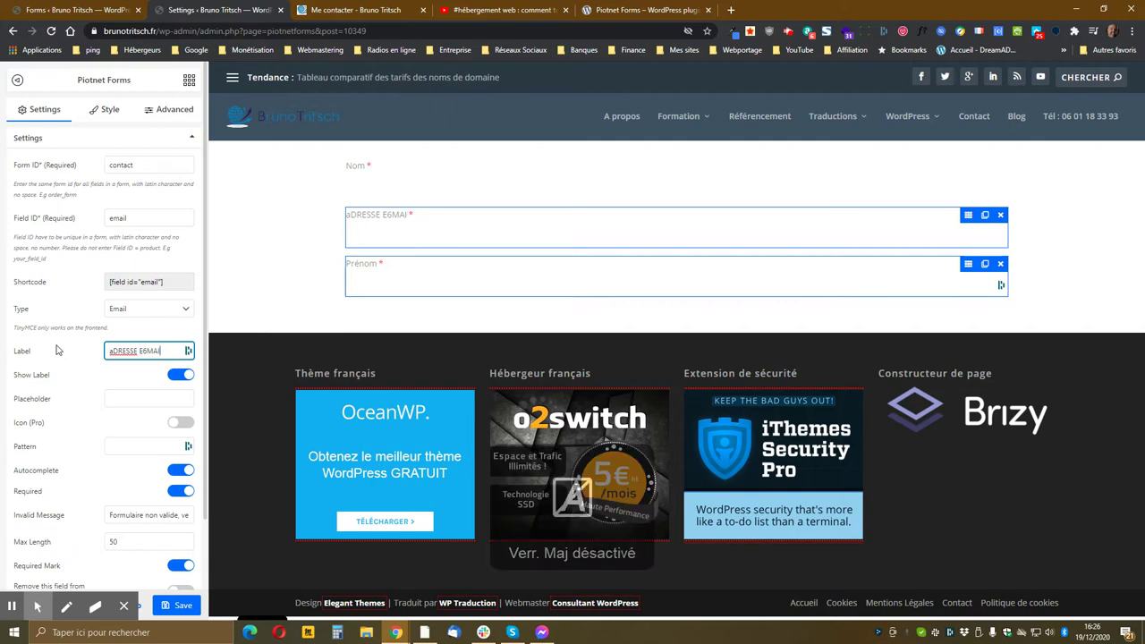
pyautogui.press('BackSpace')
pyautogui.press('BackSpace')
pyautogui.press('BackSpace')
pyautogui.press('BackSpace')
pyautogui.press('BackSpace')
pyautogui.press('BackSpace')
pyautogui.press('BackSpace')
pyautogui.press('BackSpace')
pyautogui.press('BackSpace')
pyautogui.press('BackSpace')
pyautogui.press('BackSpace')
pyautogui.press('BackSpace')
pyautogui.press('BackSpace')
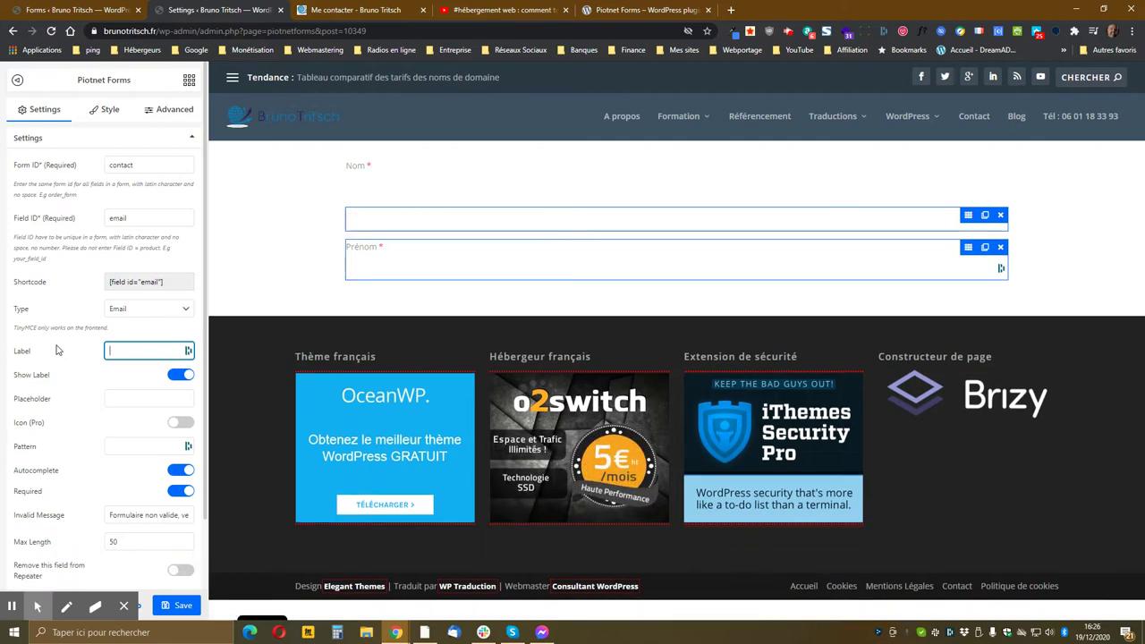
pyautogui.write('E-m')
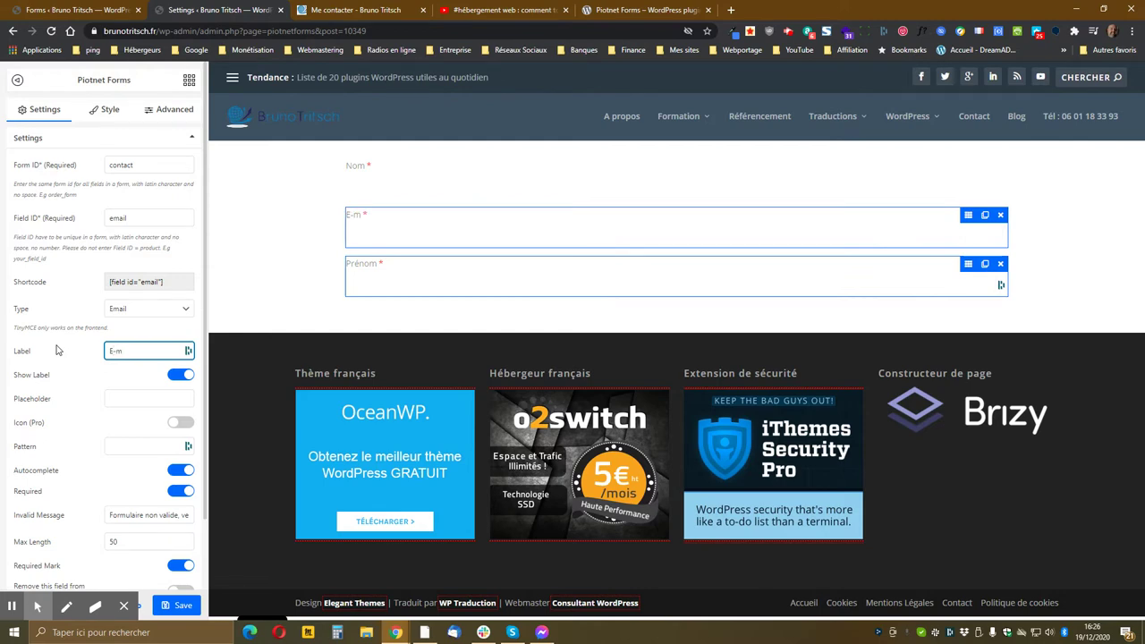
pyautogui.press('BackSpace')
pyautogui.press('BackSpace')
pyautogui.press('BackSpace')
pyautogui.write('Adresse e-mail')
pyautogui.click(57, 350)
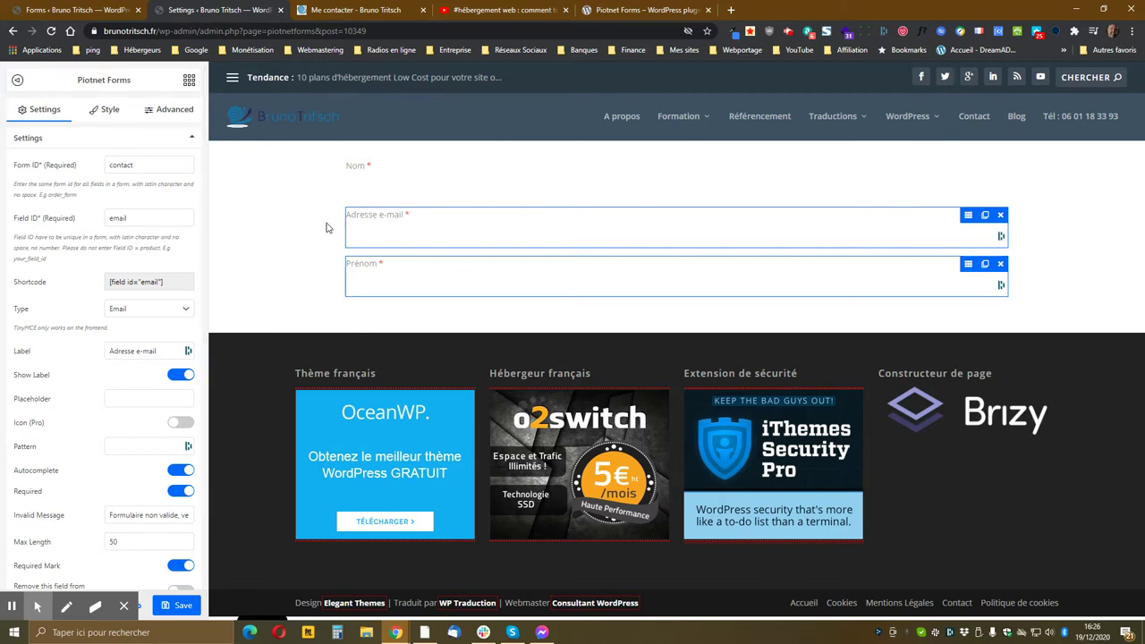
# Step: Save the form and move the Adresse e-mail field below the Prénom field
pyautogui.scroll(-2, 114, 323)
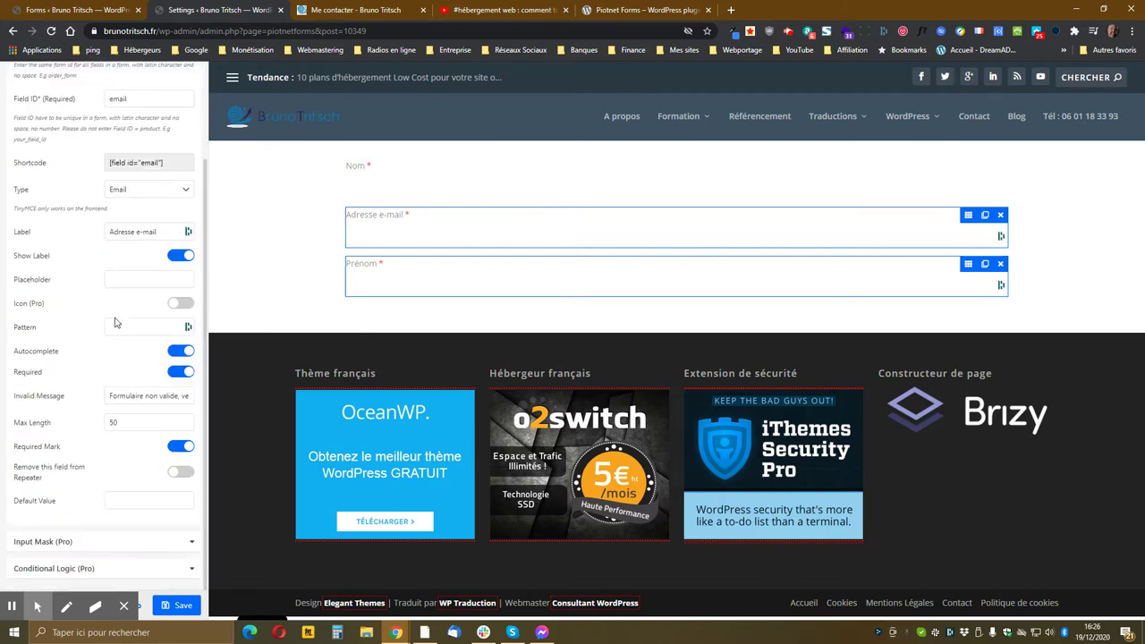
pyautogui.scroll(-1, 116, 323)
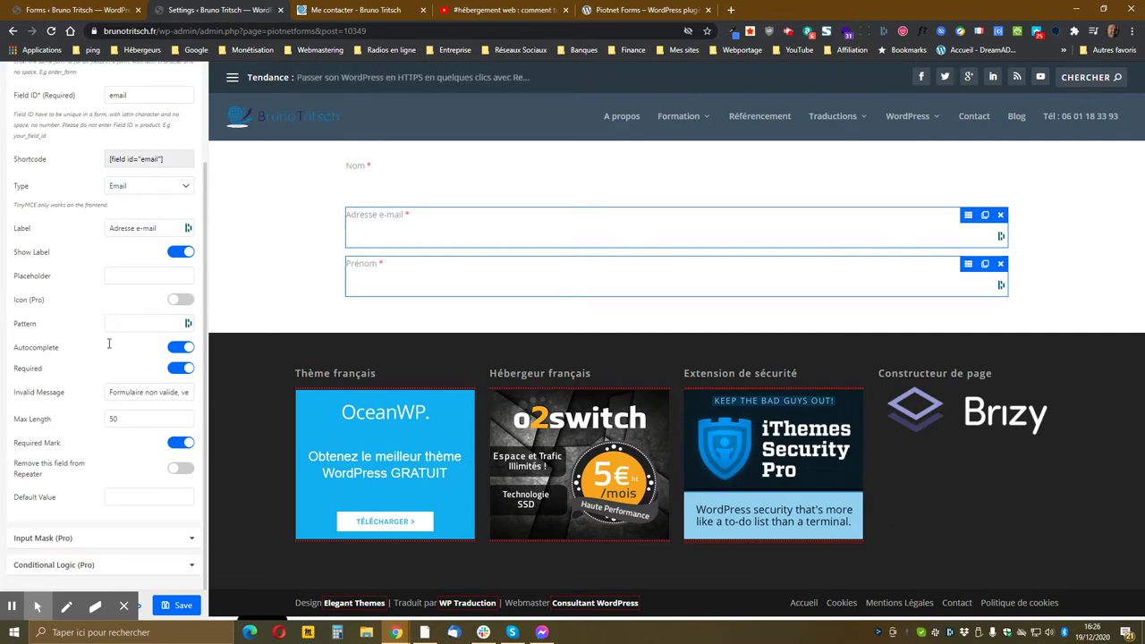
pyautogui.click(176, 606)
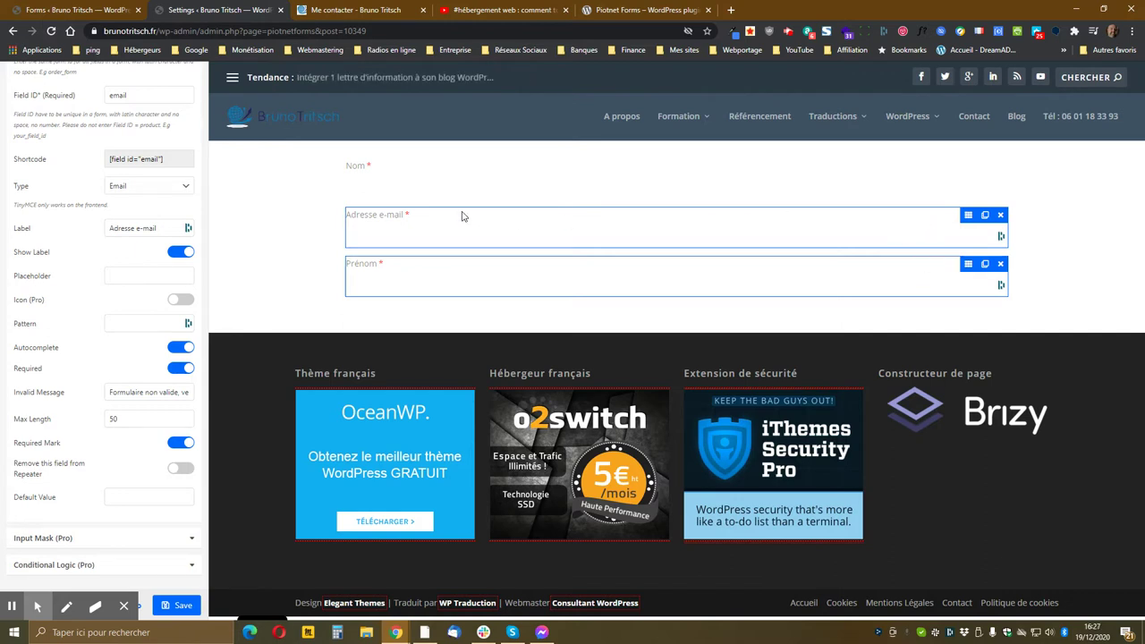
pyautogui.click(976, 214)
pyautogui.moveTo(978, 217); pyautogui.dragTo(863, 294)
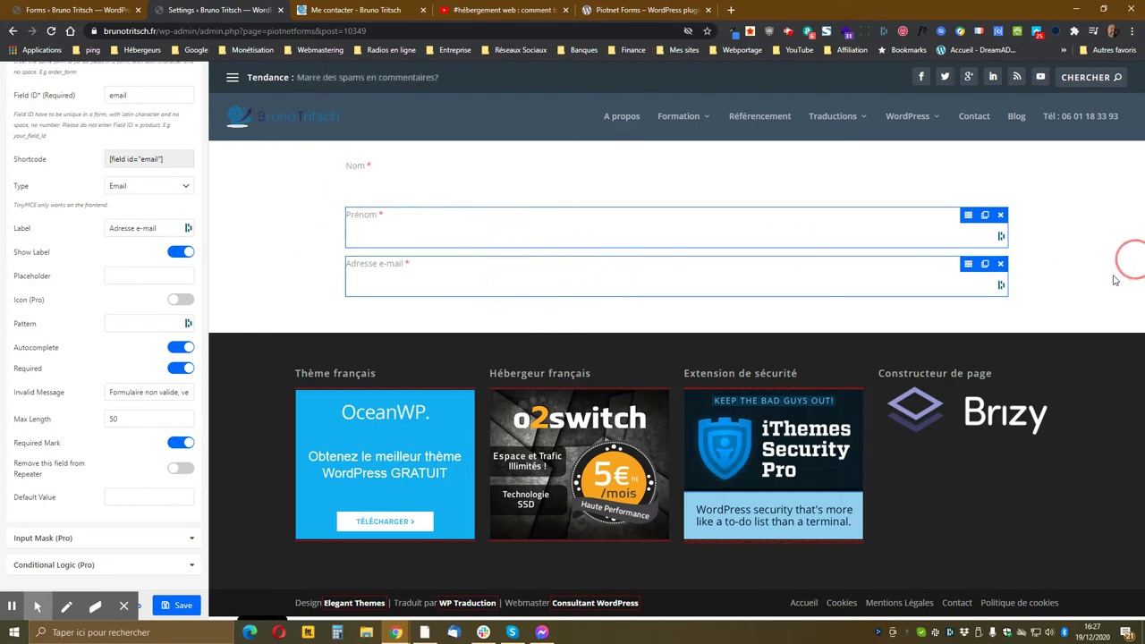
# Step: Duplicate the Adresse e-mail field and set the upper one's field ID to message
pyautogui.click(985, 264)
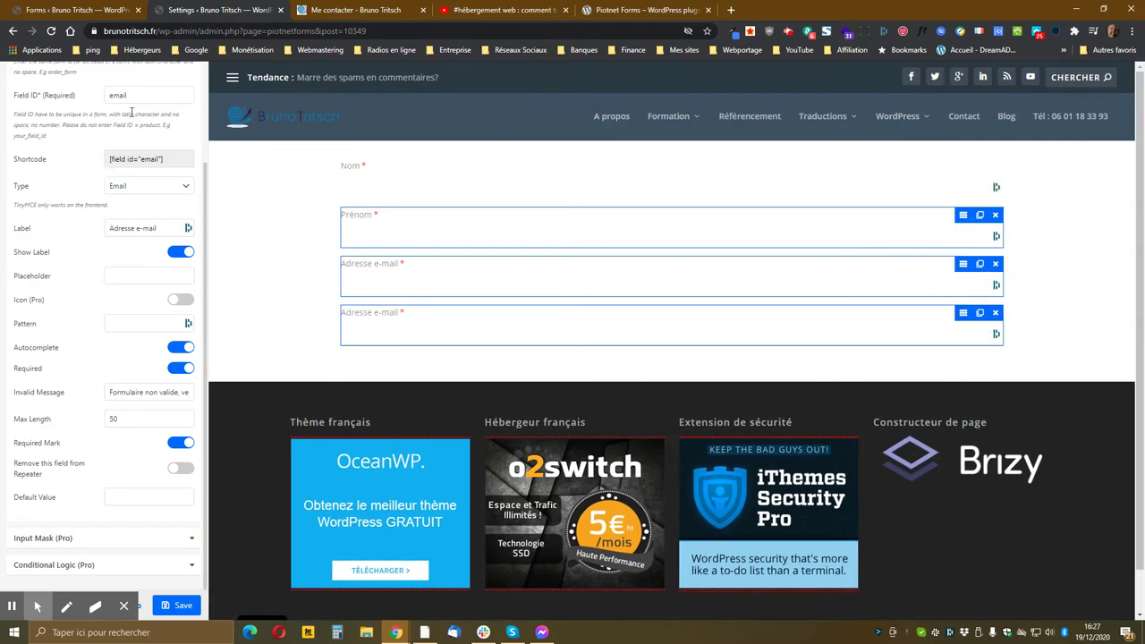
pyautogui.moveTo(141, 98); pyautogui.dragTo(90, 102)
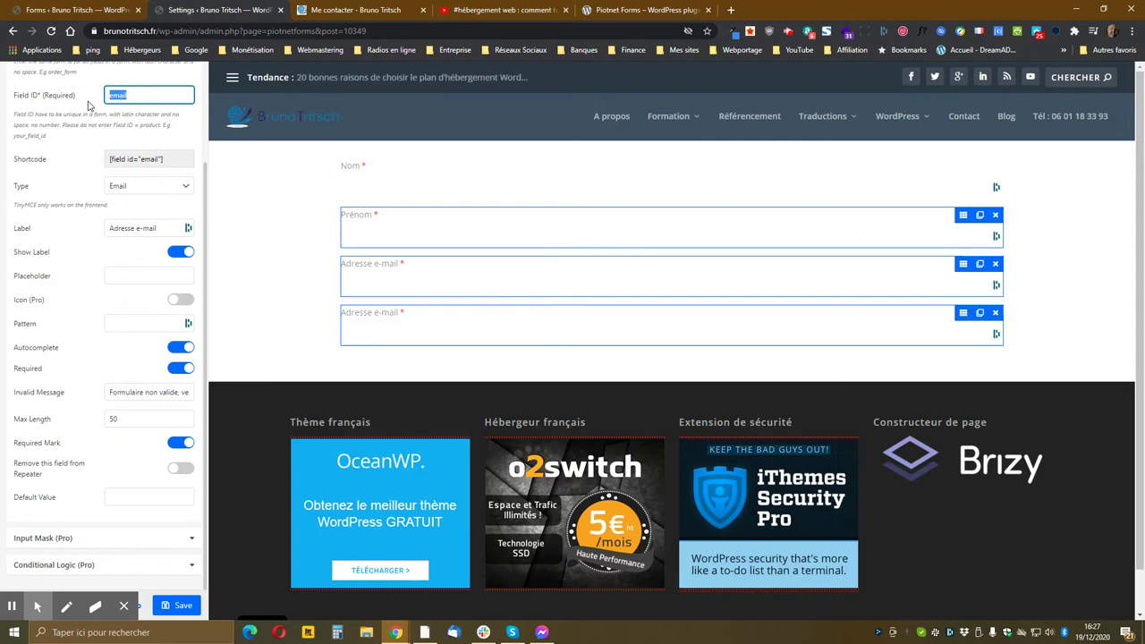
pyautogui.write('message')
pyautogui.press('Tab')
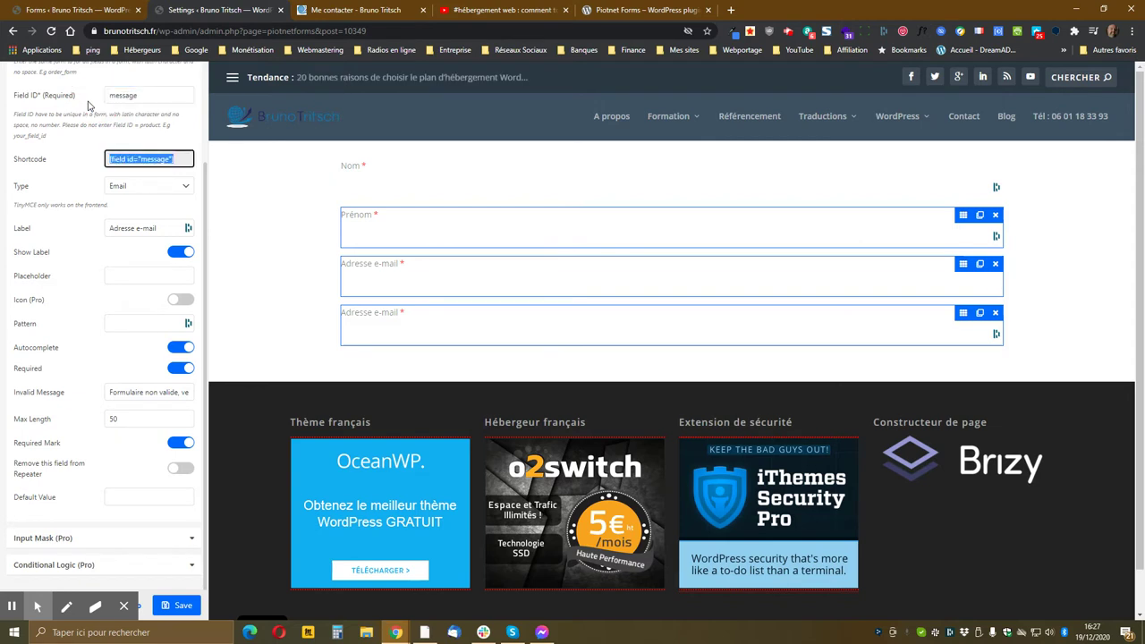
# Step: Change the message field's type to Textarea and move it below the remaining Adresse e-mail field
pyautogui.click(148, 188)
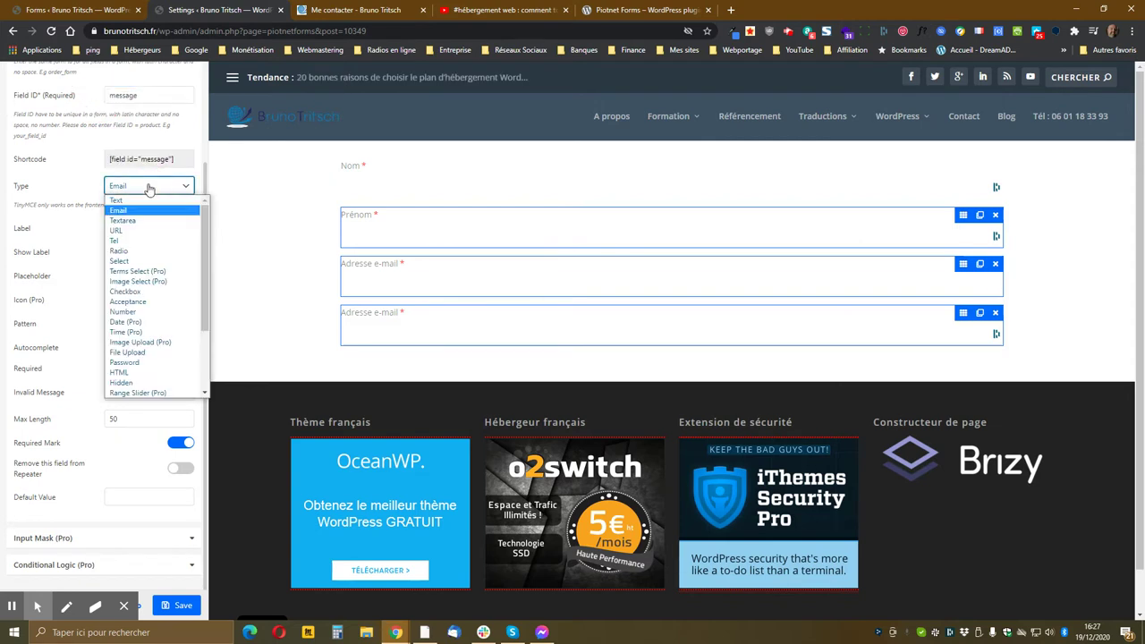
pyautogui.click(141, 221)
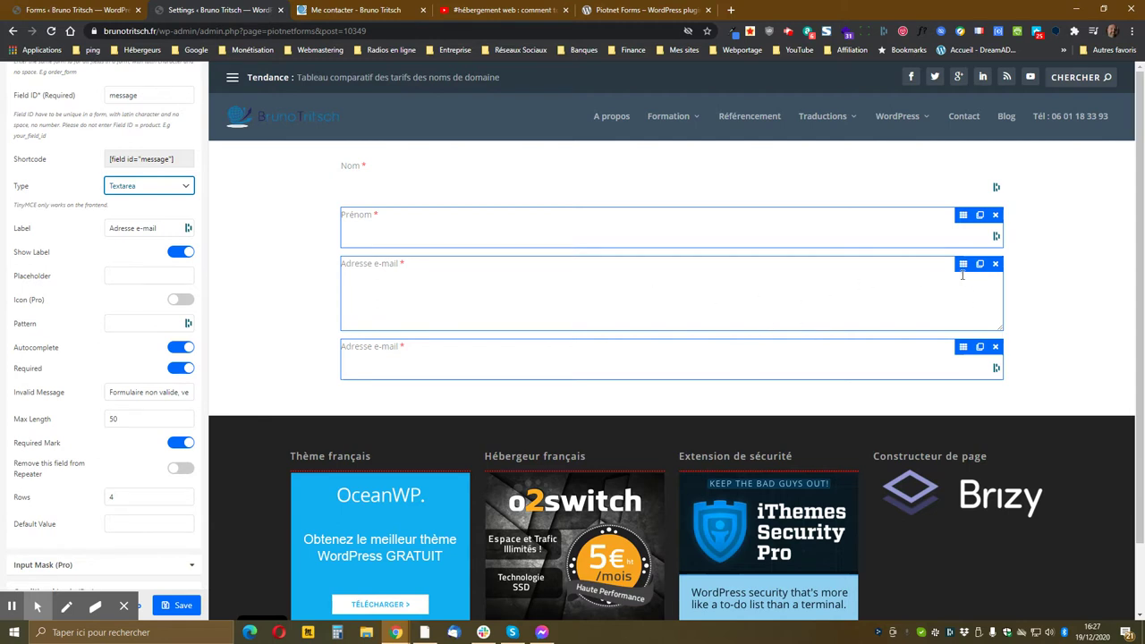
pyautogui.moveTo(965, 266); pyautogui.dragTo(814, 395)
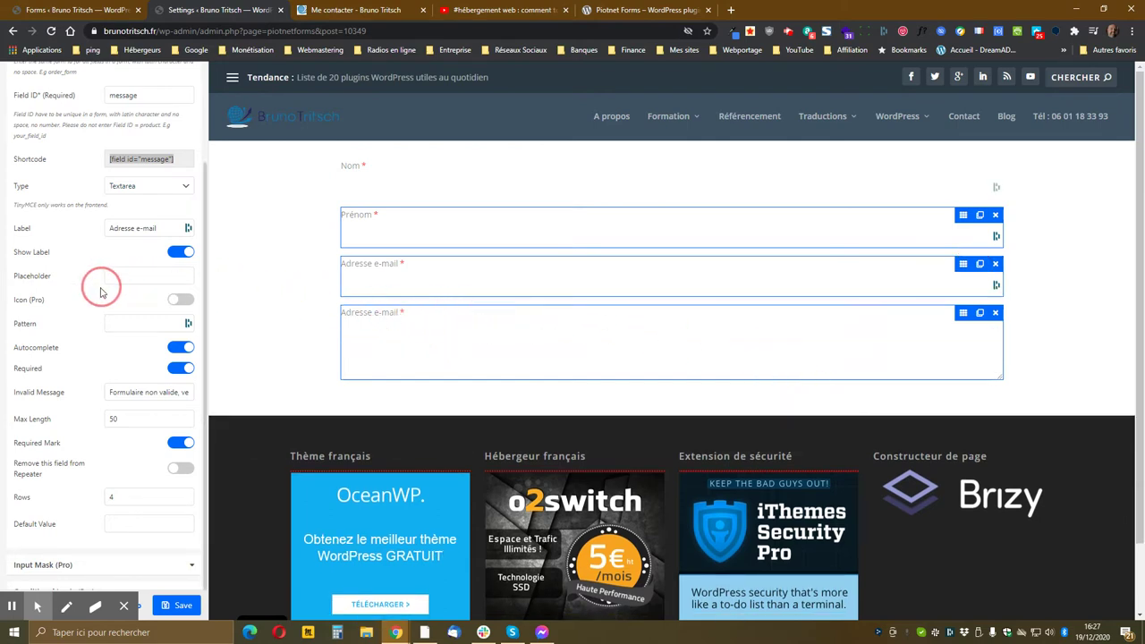
# Step: Set the label of the message Textarea field to "Votre message" and save the form
pyautogui.scroll(1, 100, 210)
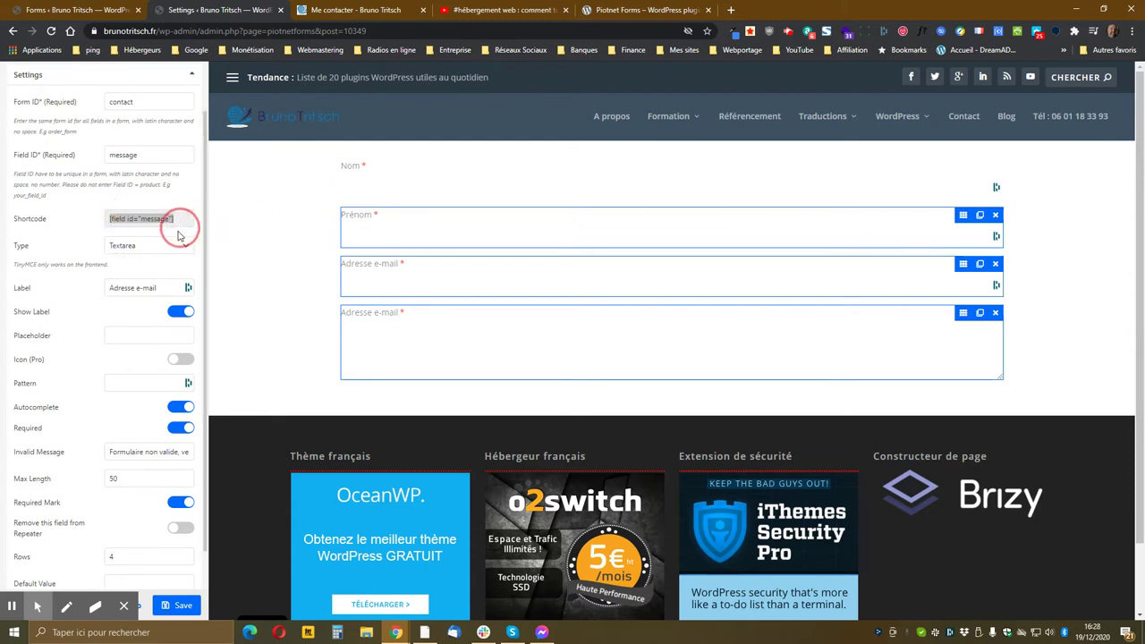
pyautogui.moveTo(158, 288); pyautogui.dragTo(78, 295)
pyautogui.write('V')
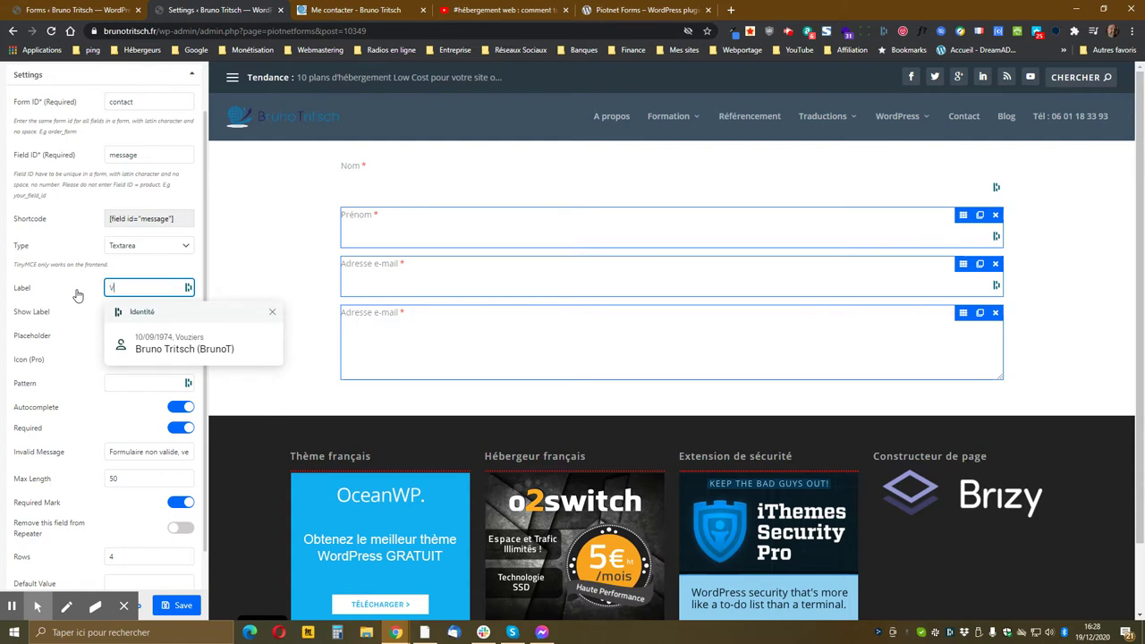
pyautogui.write('otre mess')
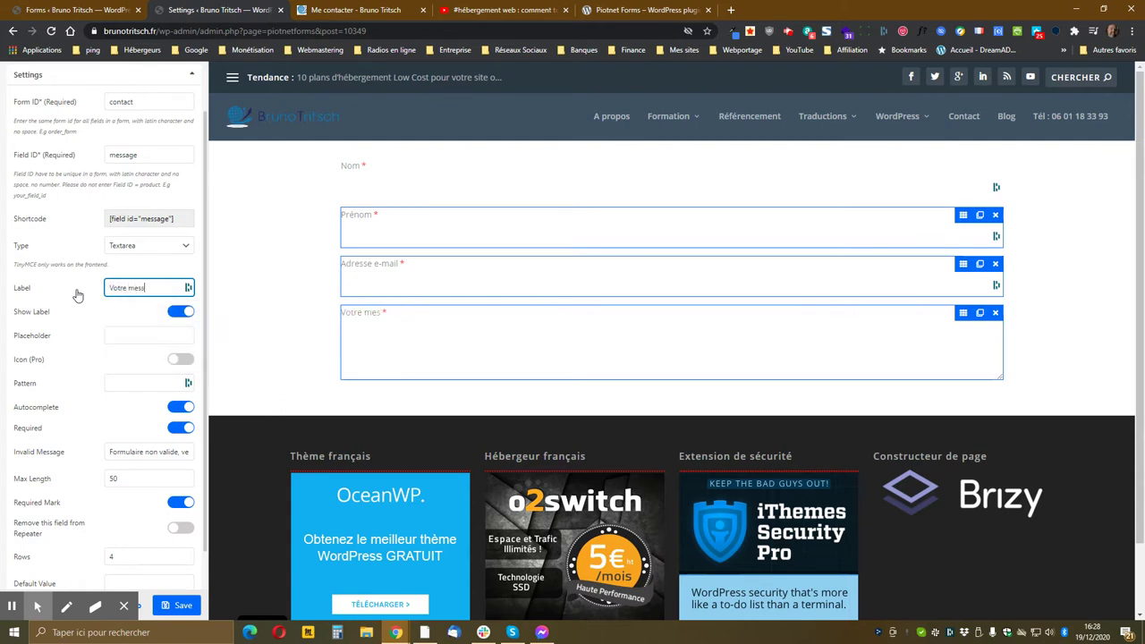
pyautogui.write('age')
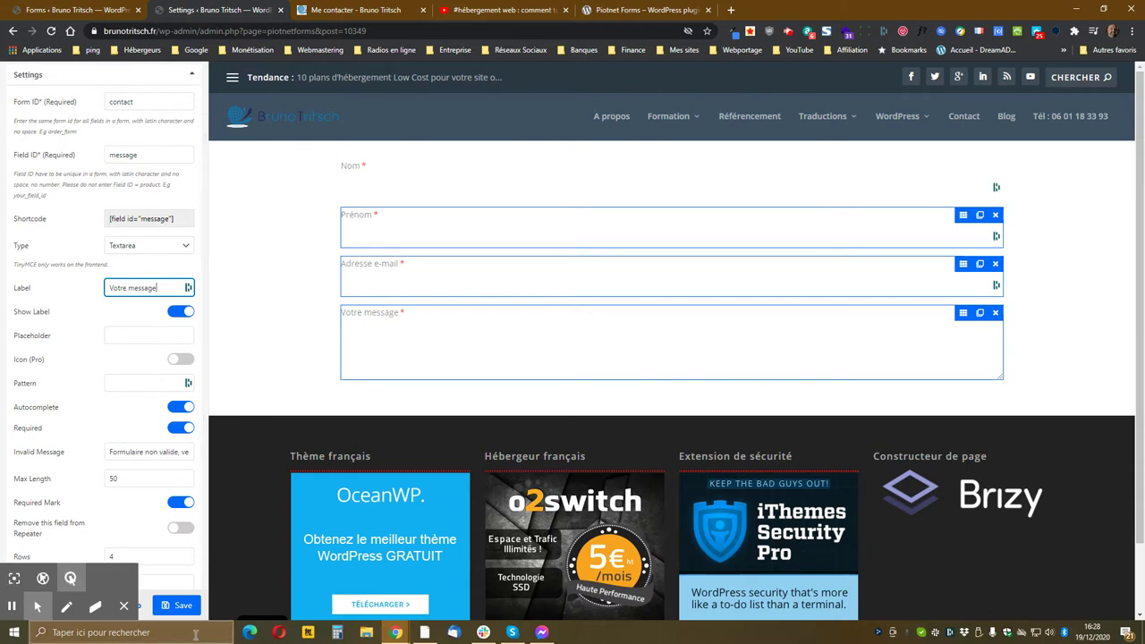
pyautogui.click(176, 605)
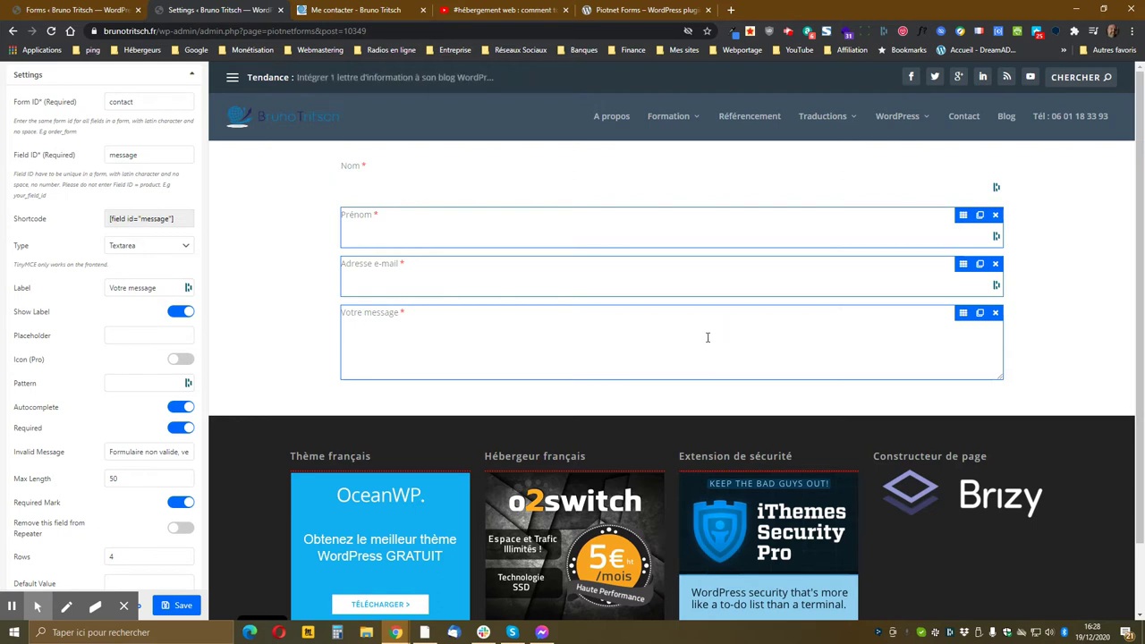
# Step: Duplicate the Votre message field and set the upper one's field ID to service
pyautogui.click(980, 314)
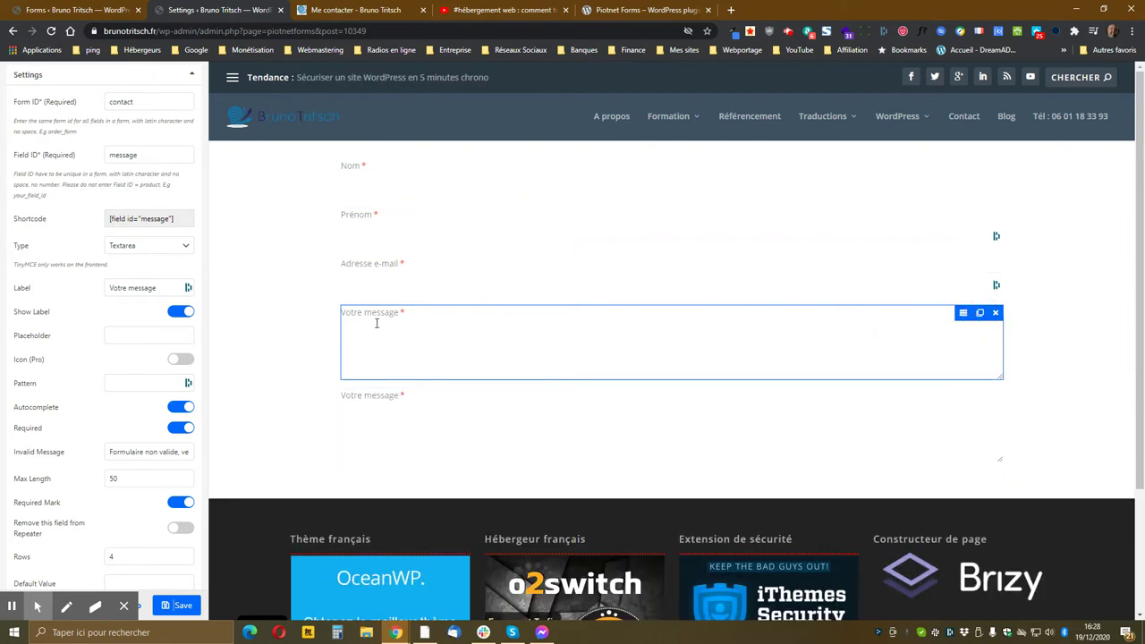
pyautogui.doubleClick(146, 157)
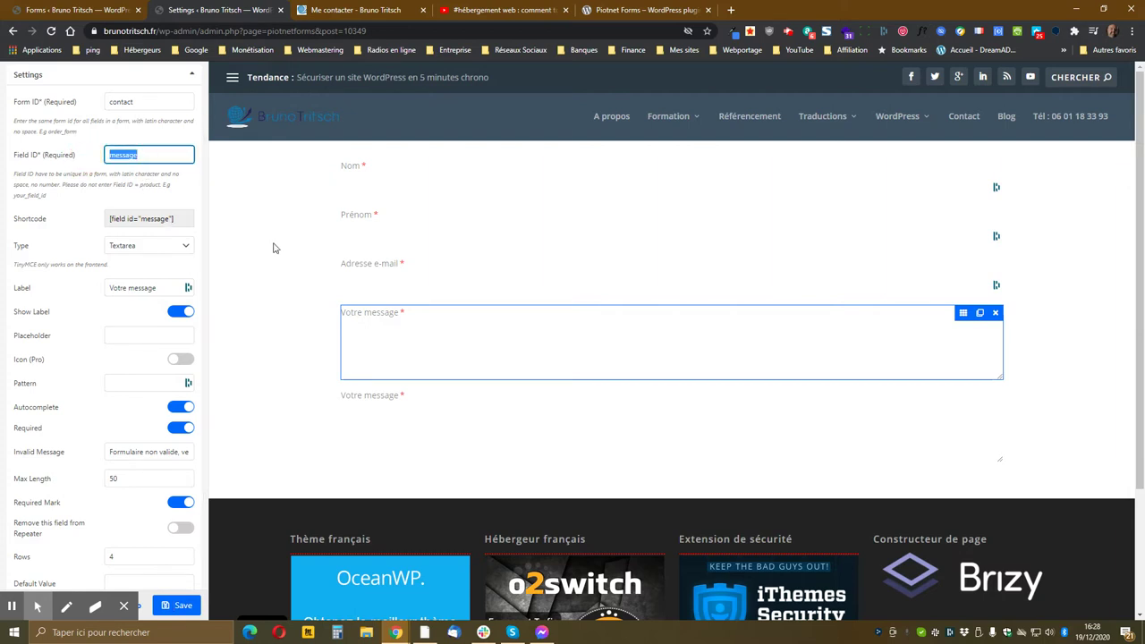
pyautogui.write('service')
pyautogui.press('Tab')
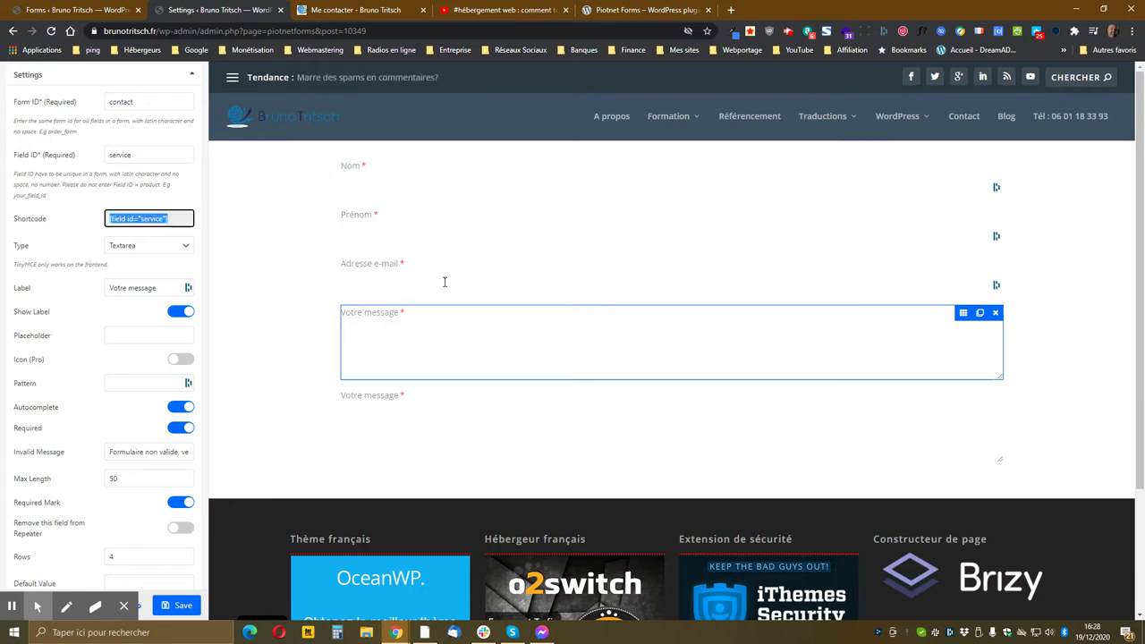
# Step: Change the upper Votre message field's type to Select and set its field ID to objet
pyautogui.click(122, 247)
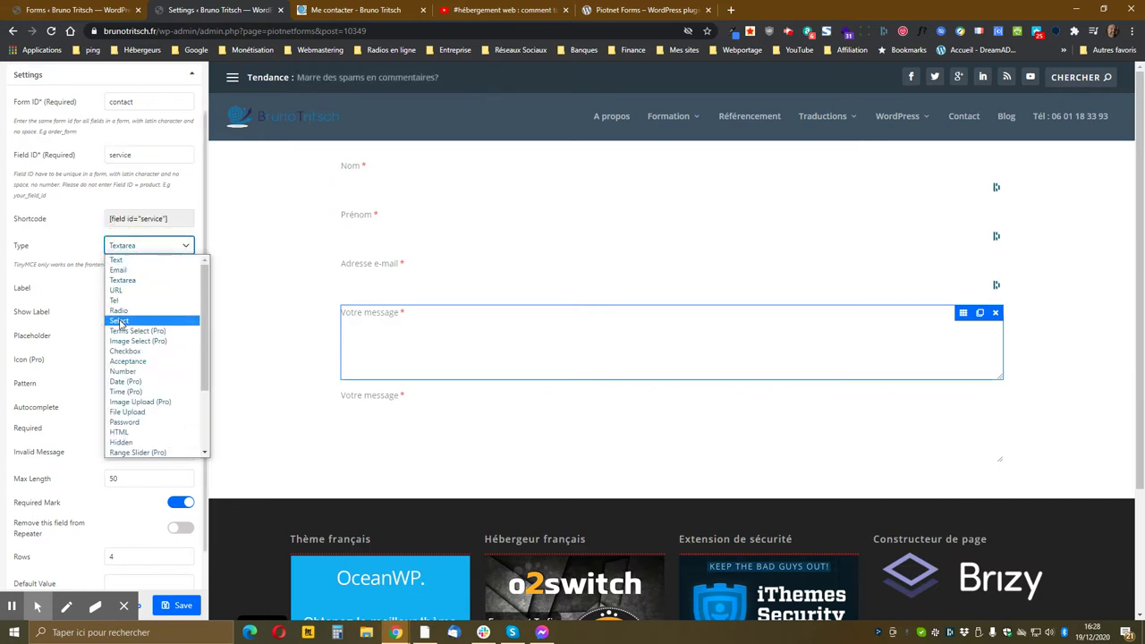
pyautogui.click(120, 321)
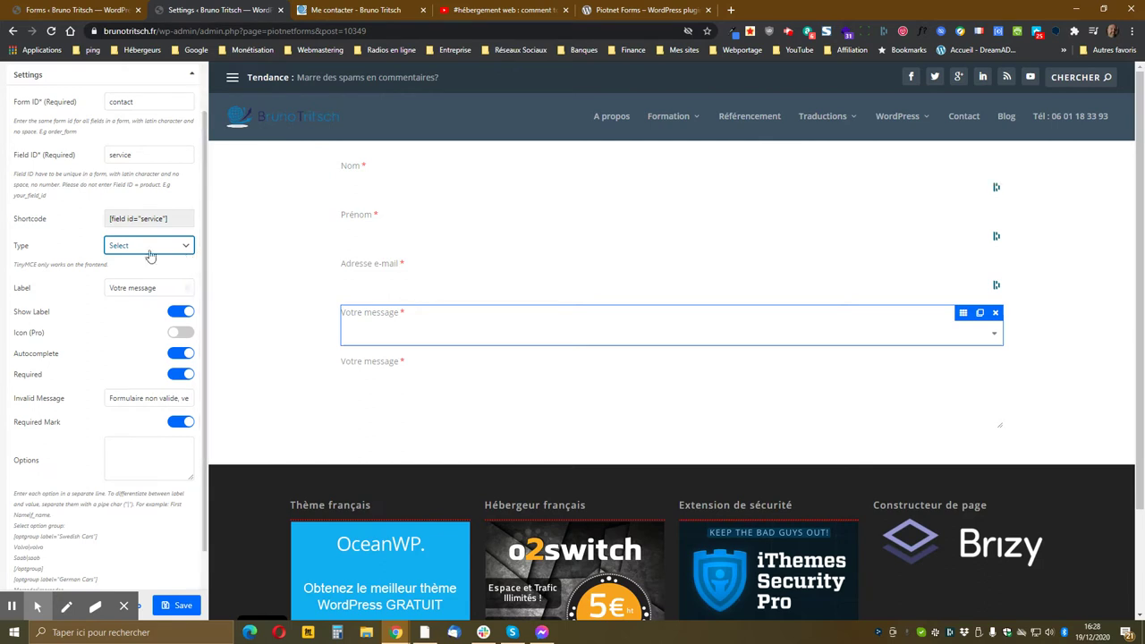
pyautogui.moveTo(163, 288); pyautogui.dragTo(107, 288)
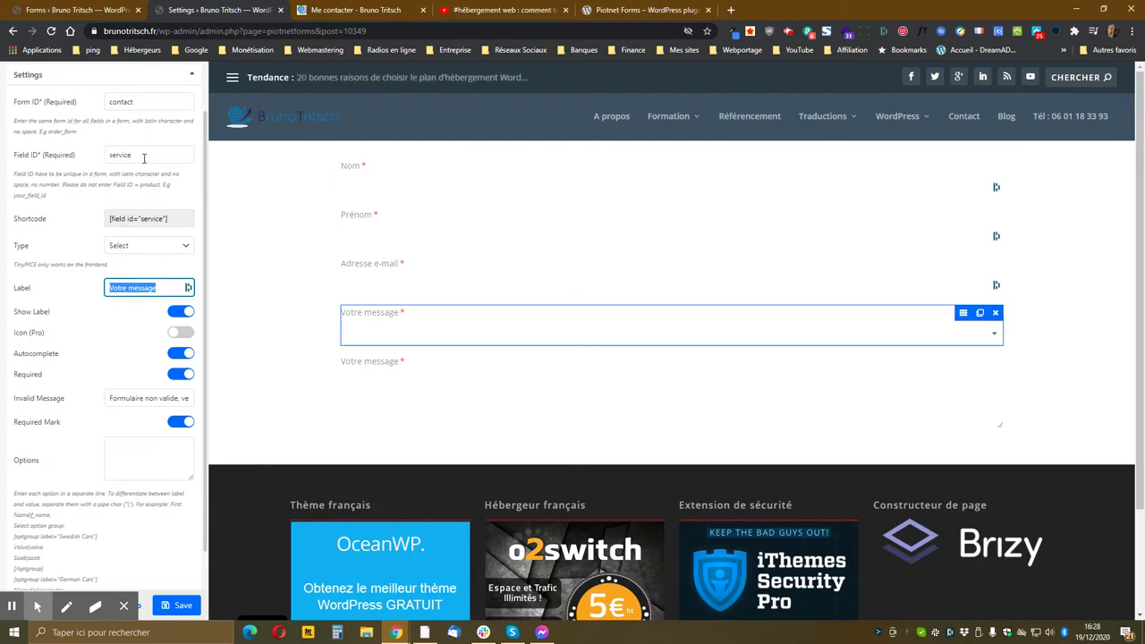
pyautogui.moveTo(140, 156); pyautogui.dragTo(34, 161)
pyautogui.write('objet')
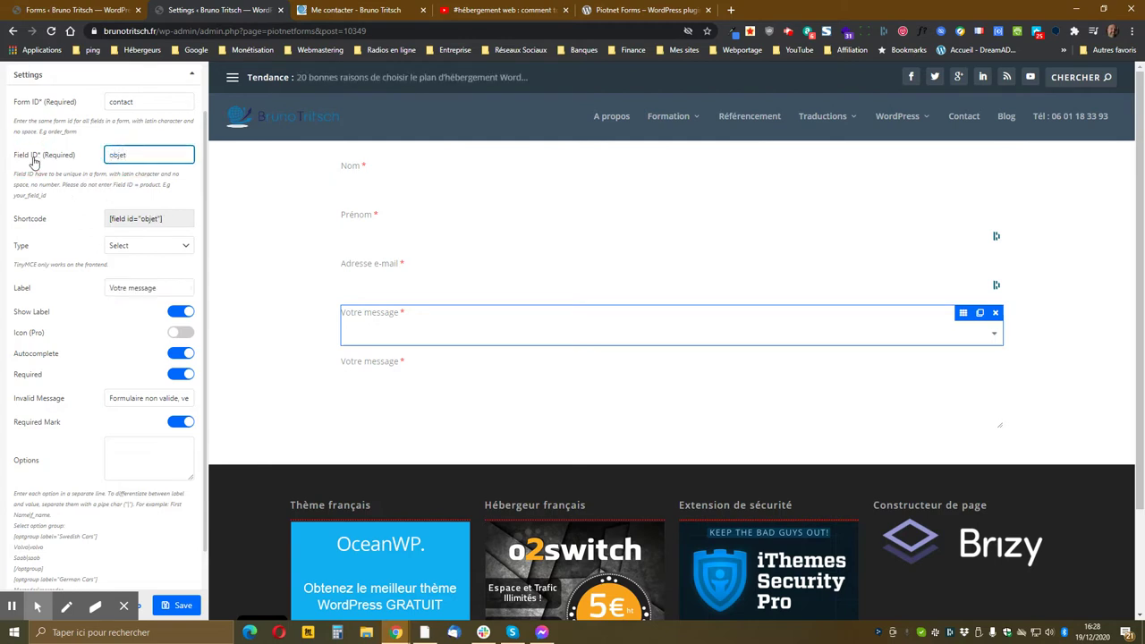
pyautogui.press('Tab')
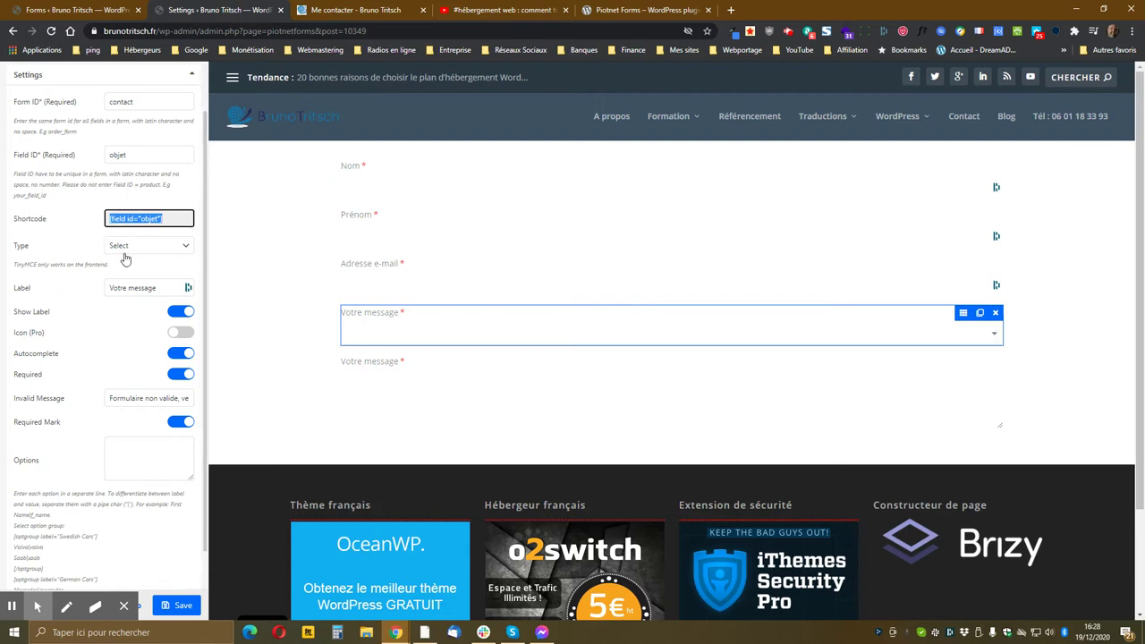
# Step: Set the label of the objet select field to "Sélectionnez l'objet de votre message"
pyautogui.click(167, 288)
pyautogui.moveTo(164, 289); pyautogui.dragTo(89, 289)
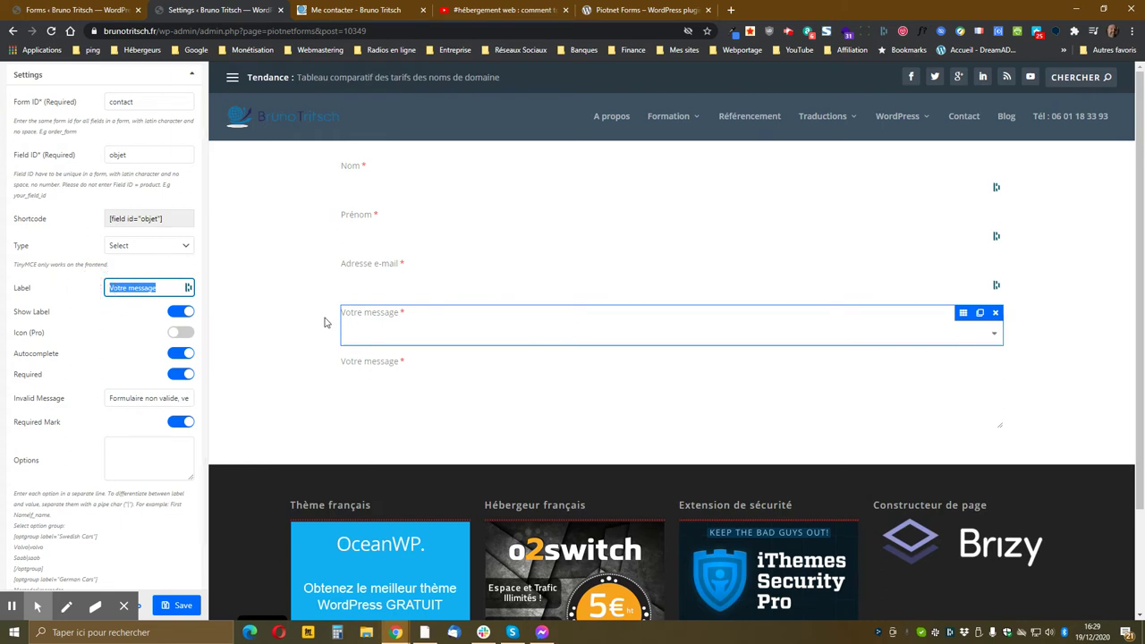
pyautogui.write('Se')
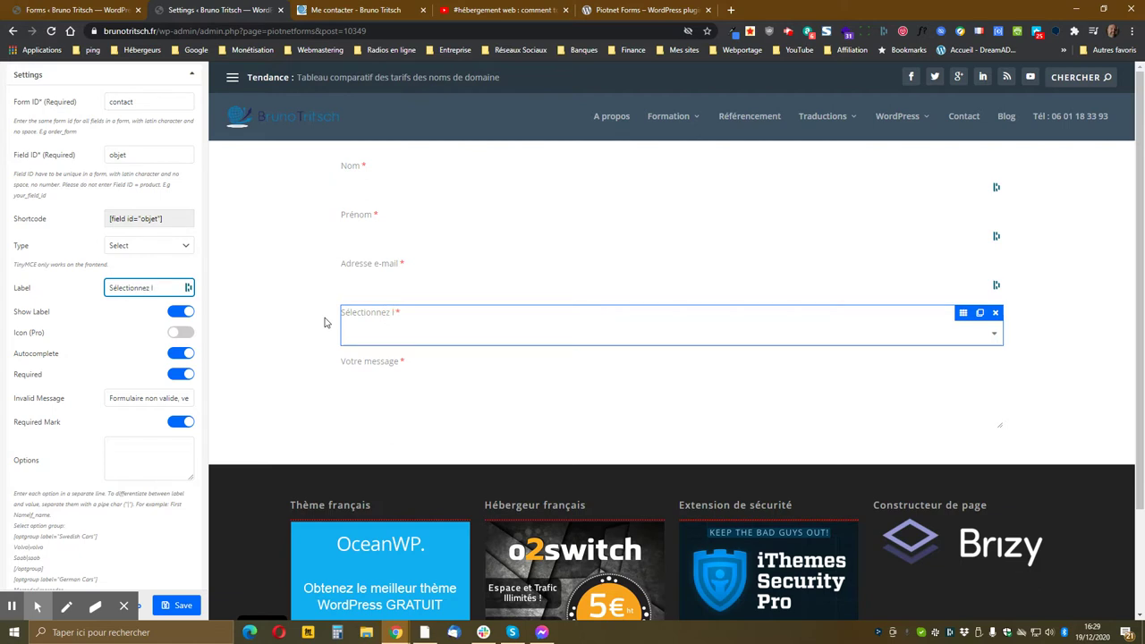
pyautogui.click(325, 322)
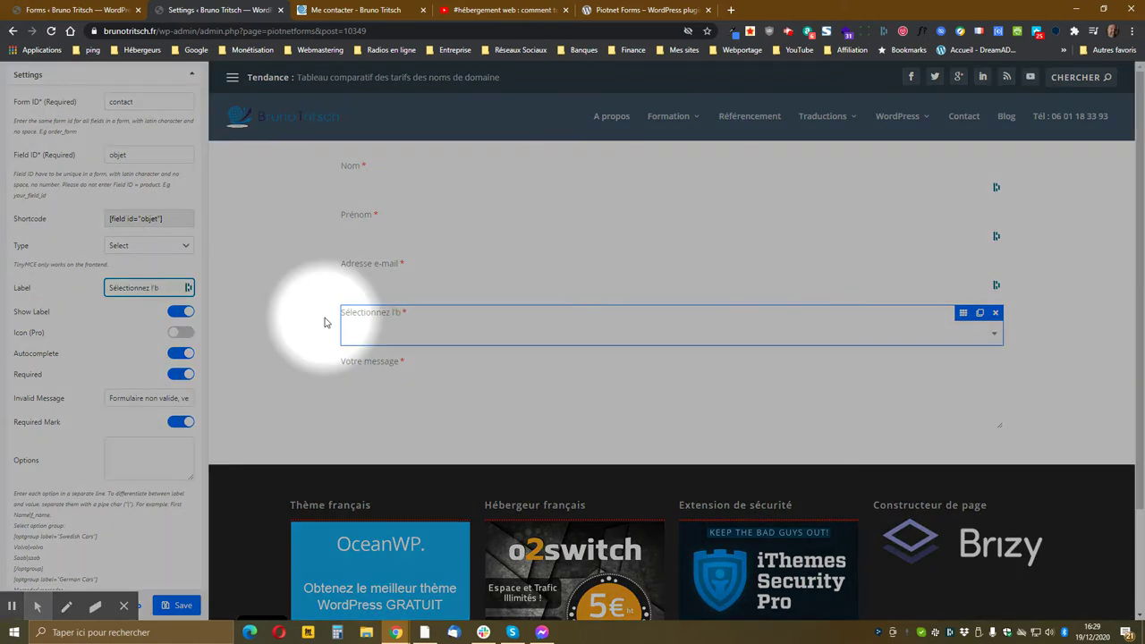
pyautogui.click(146, 250)
pyautogui.click(146, 248)
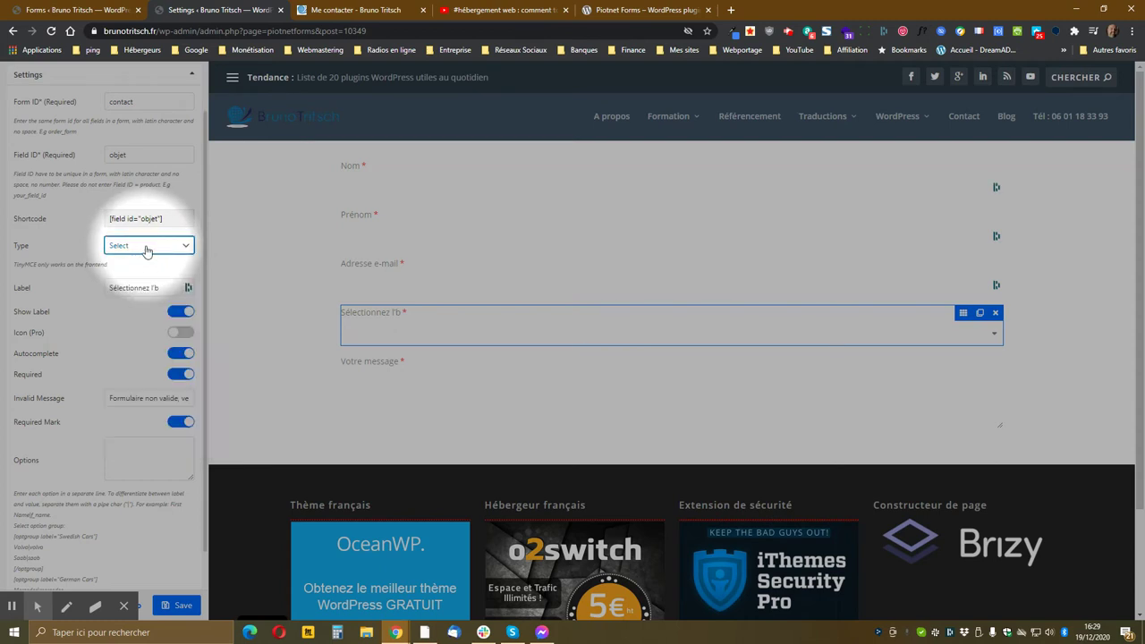
pyautogui.click(154, 287)
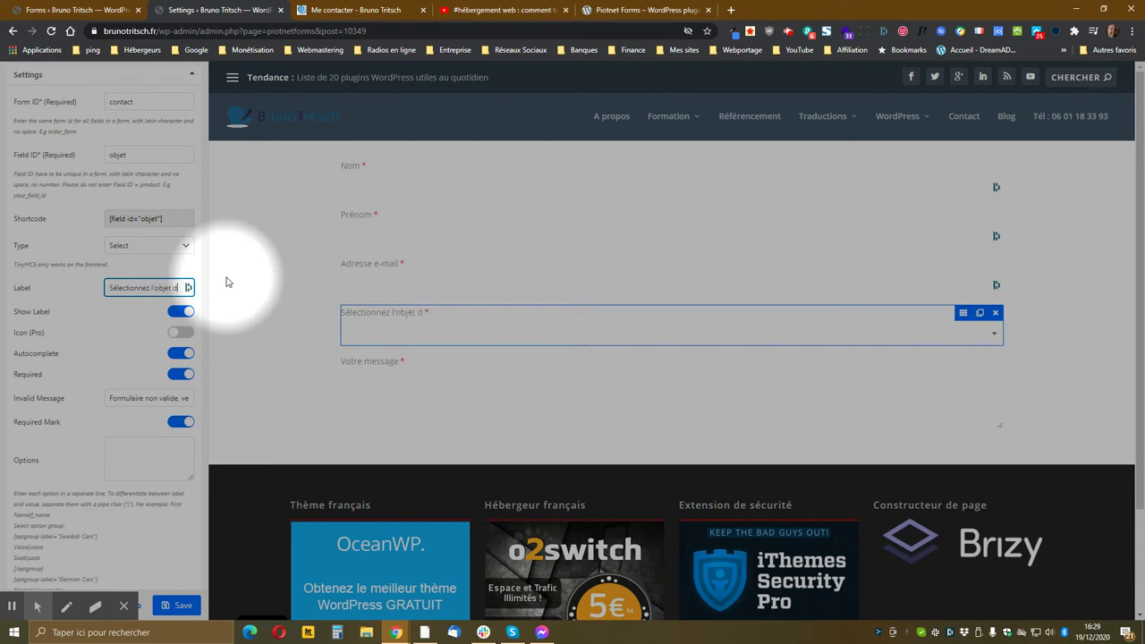
pyautogui.write('bjet de vo')
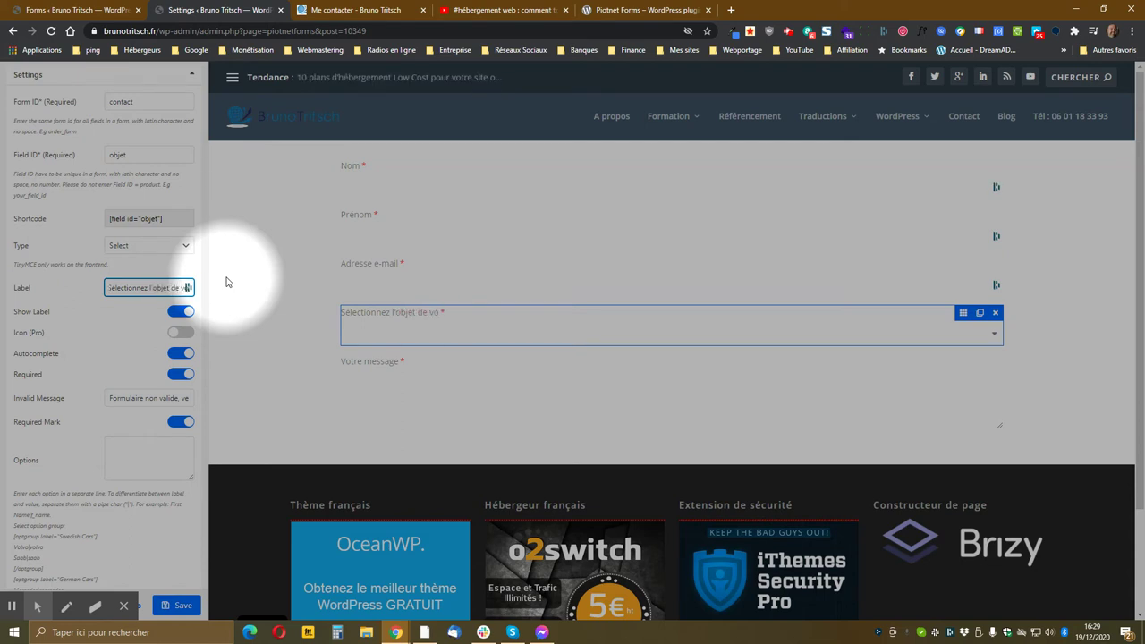
pyautogui.write('tre message')
pyautogui.click(226, 282)
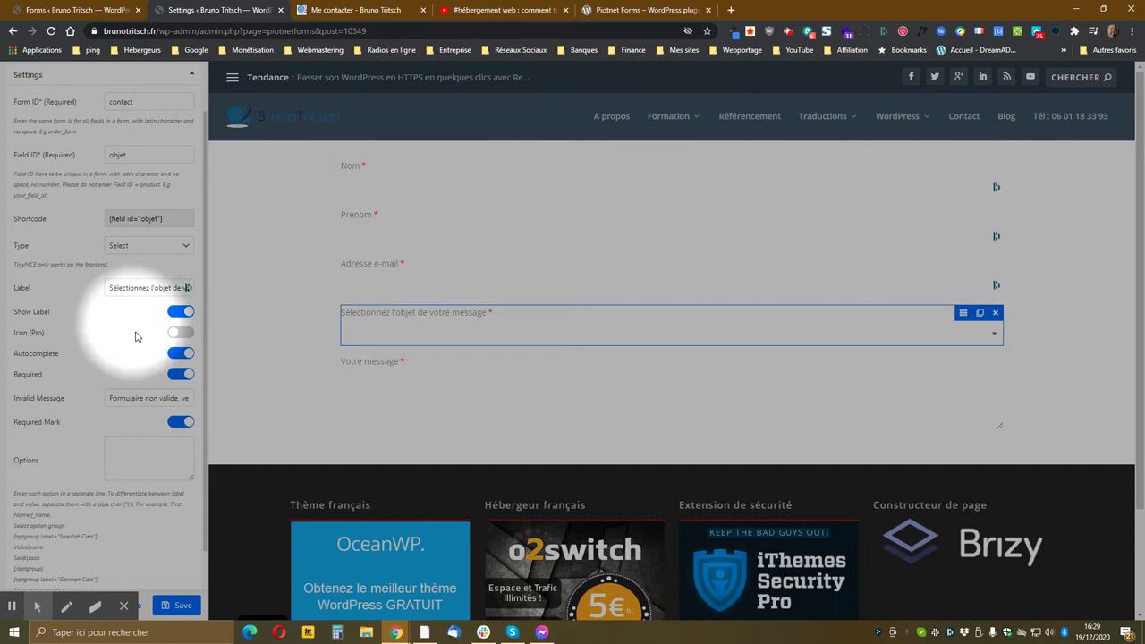
# Step: Turn off autocomplete for the objet field and enter "J'ai une question avant-vente" as its first option
pyautogui.click(164, 362)
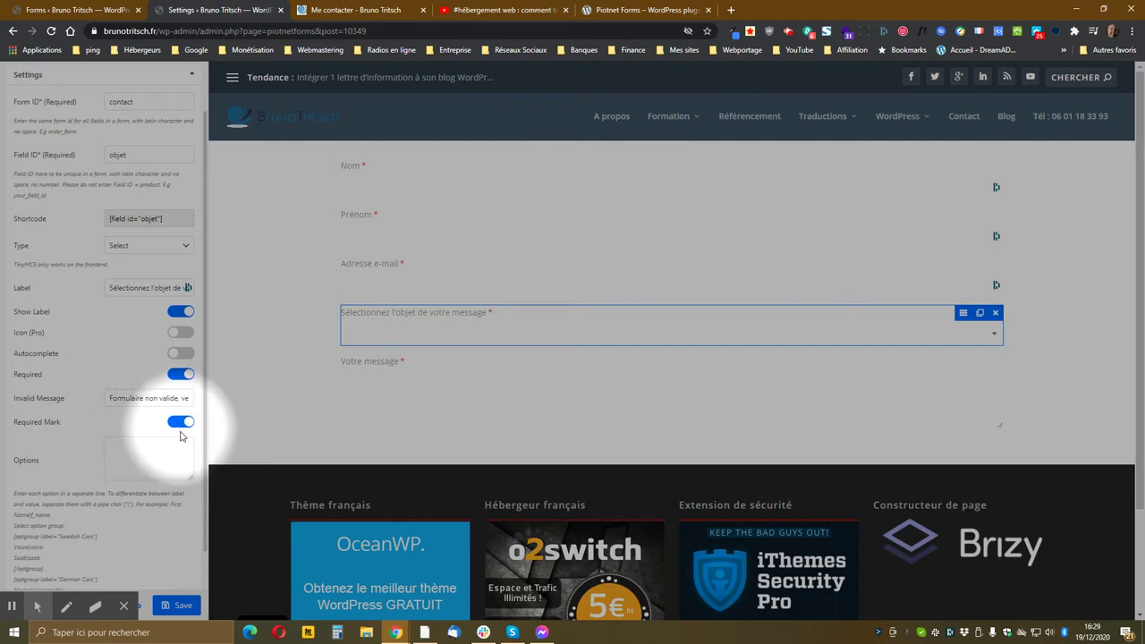
pyautogui.click(136, 452)
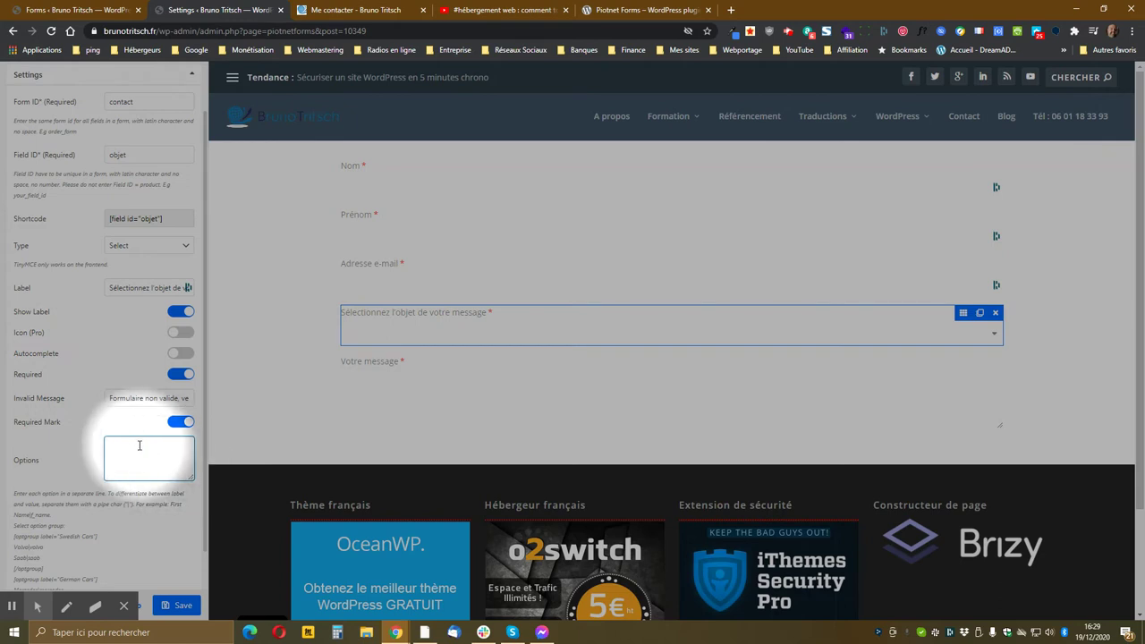
pyautogui.scroll(-1, 139, 445)
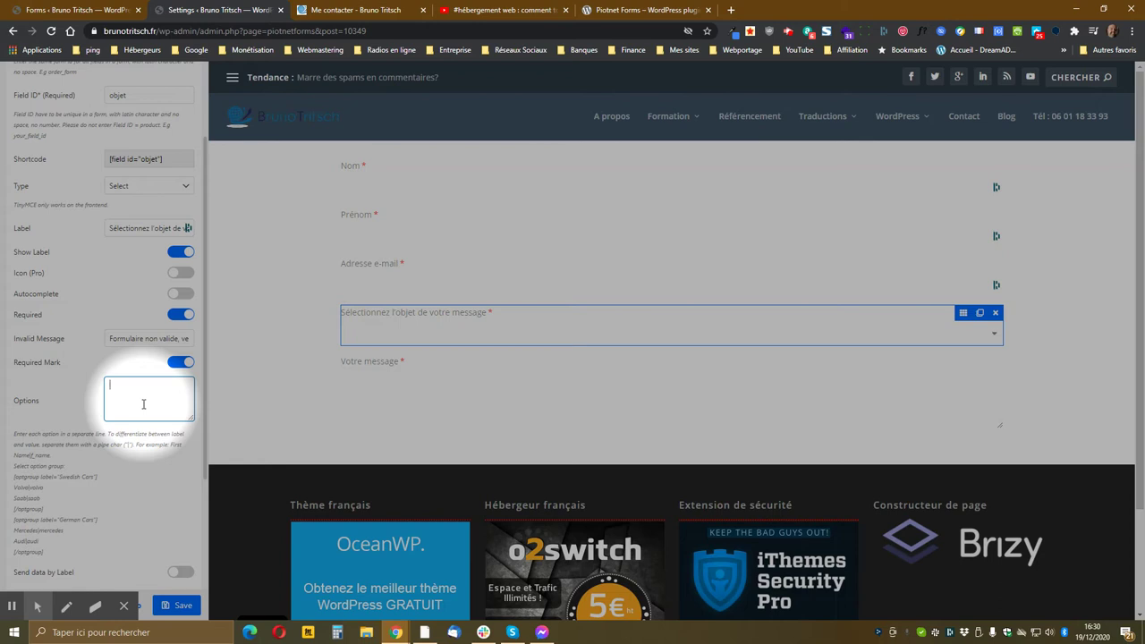
pyautogui.write('J')
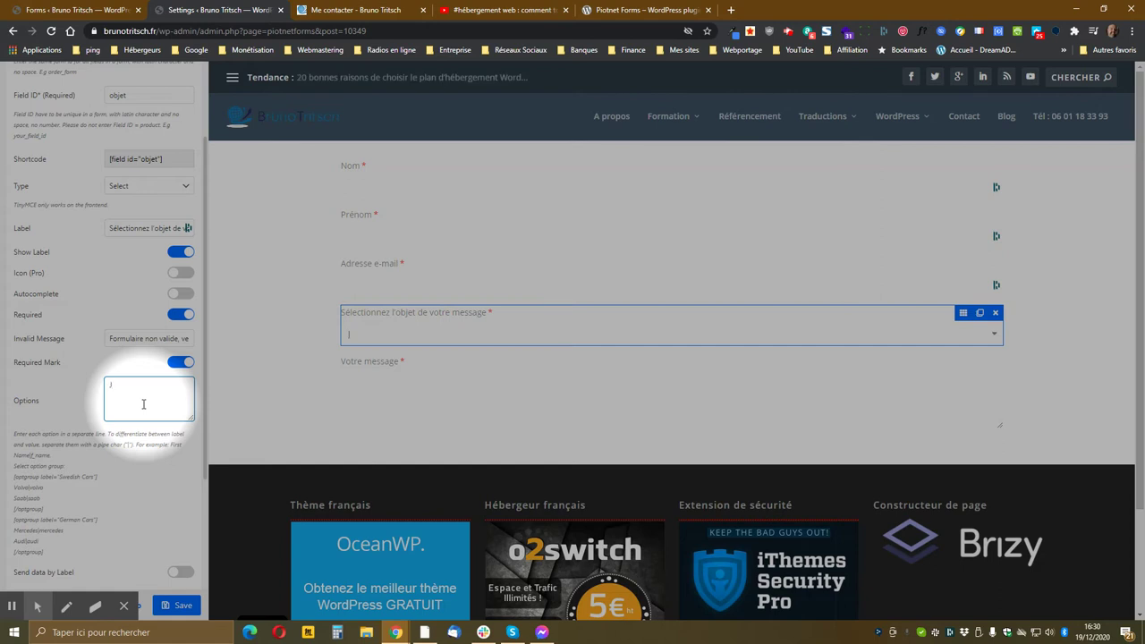
pyautogui.write("'ai une que")
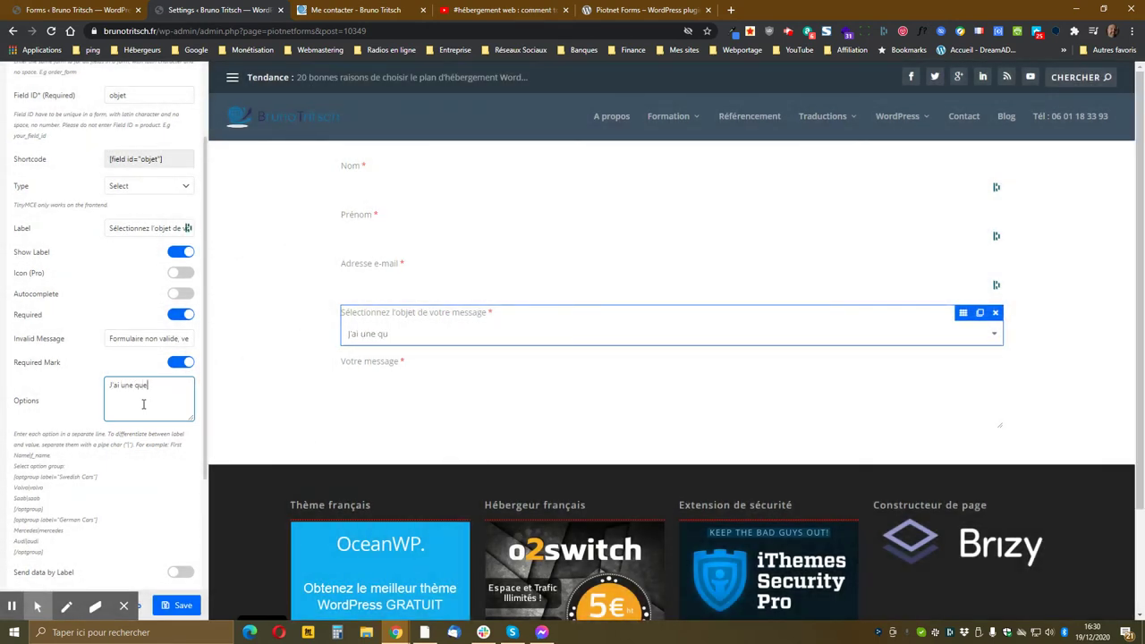
pyautogui.write('stion avant-vente')
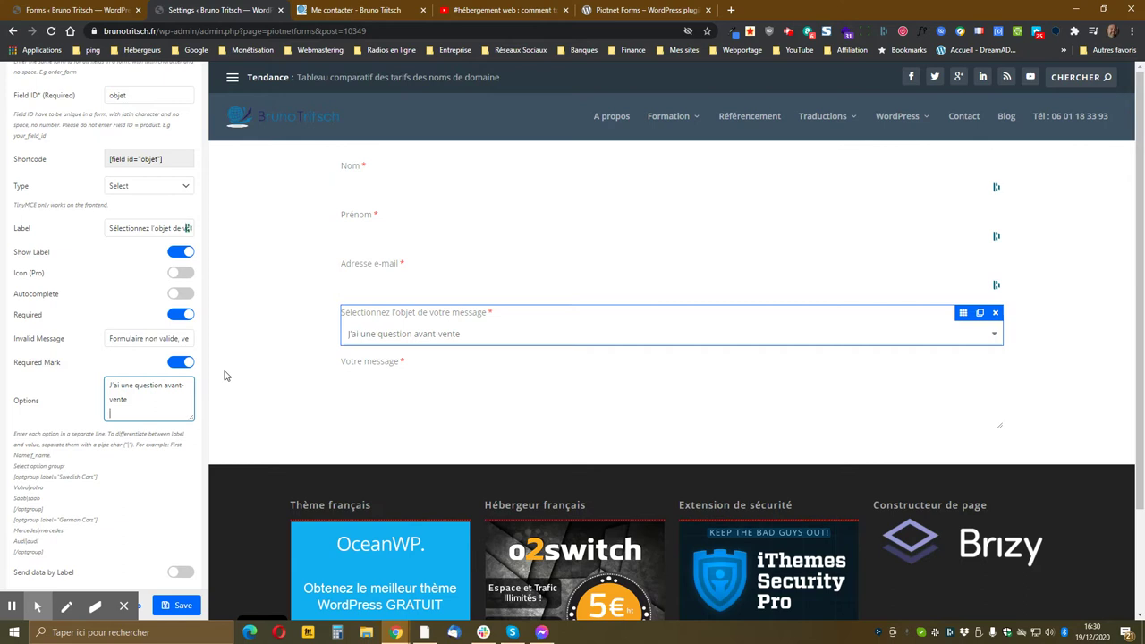
# Step: Add "J'ai un souci avec le produit acheté" as the second option of the objet field
pyautogui.write("J'ai")
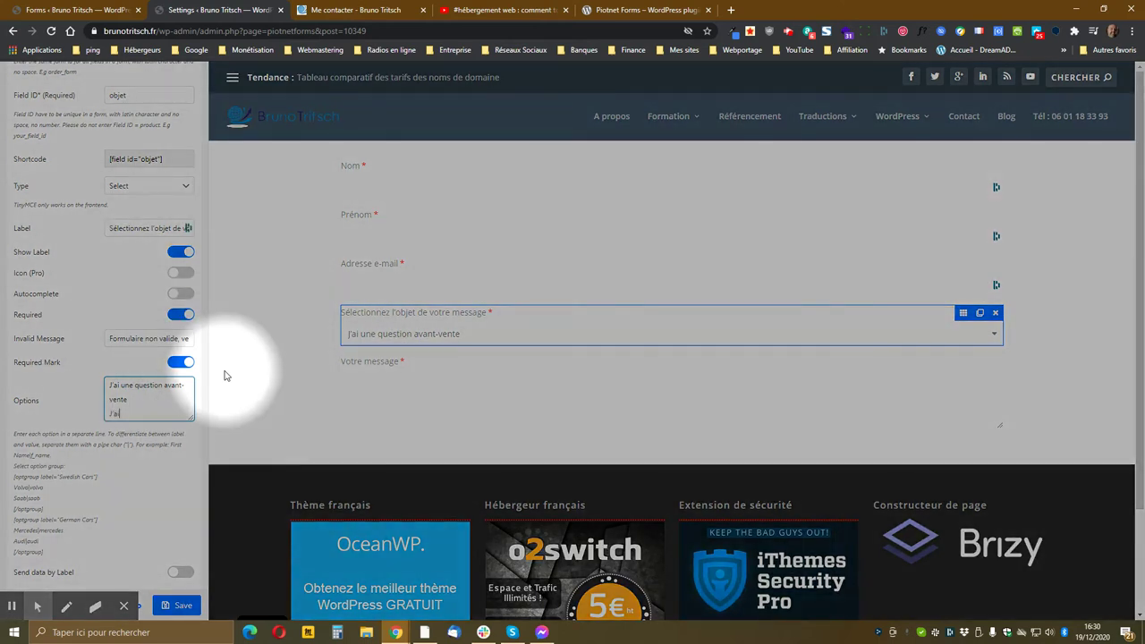
pyautogui.write(' un souci a')
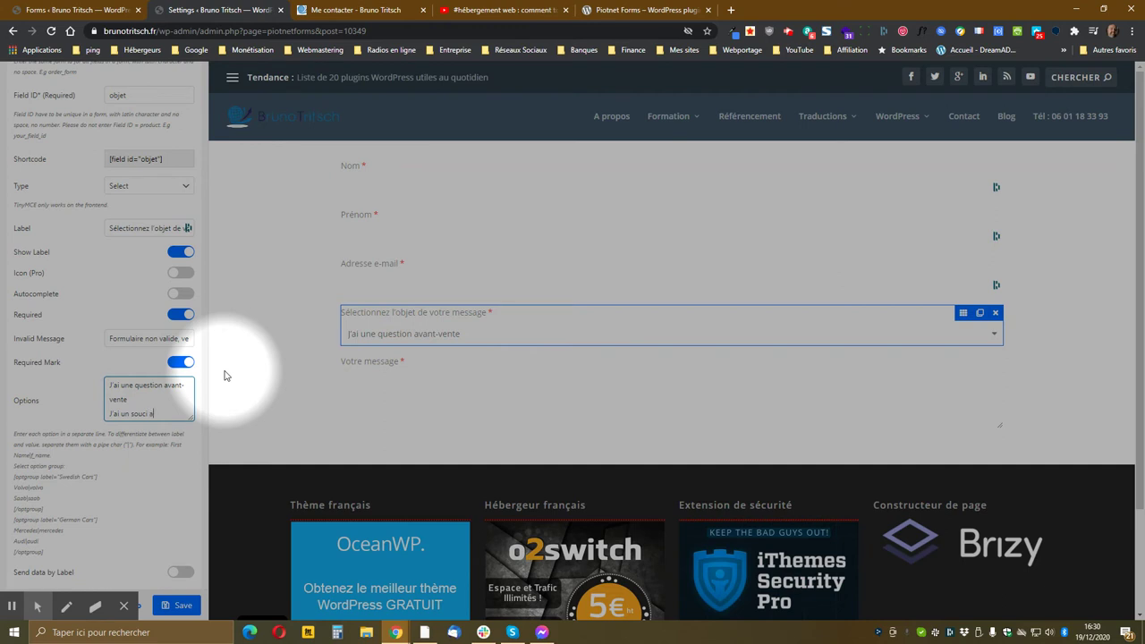
pyautogui.write('vec le produit')
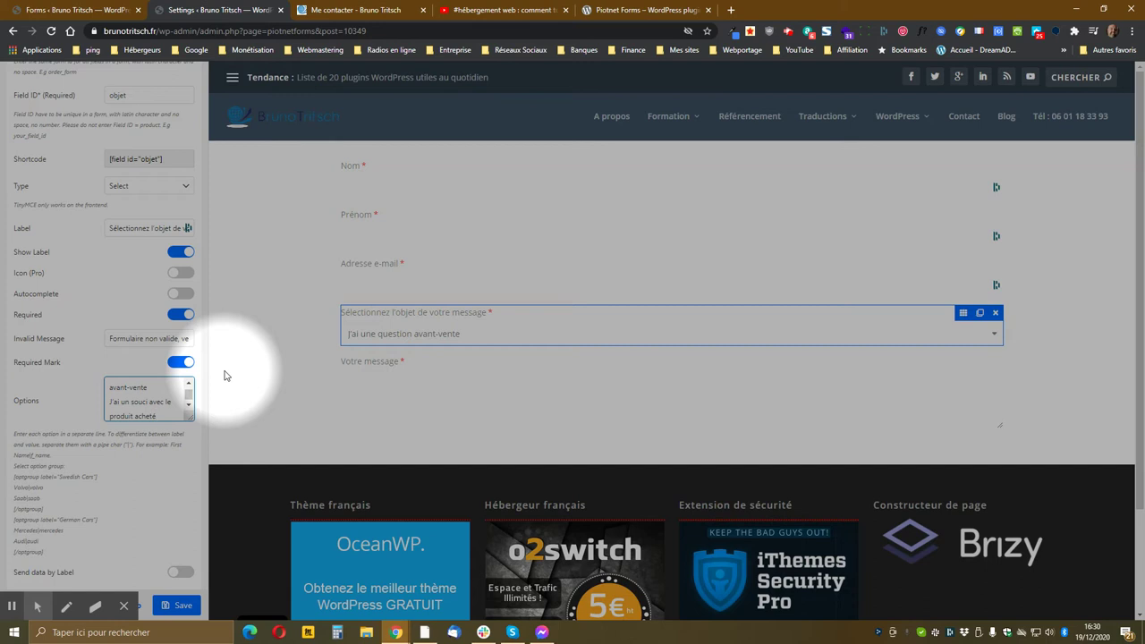
pyautogui.write(' acheté')
pyautogui.press('Return')
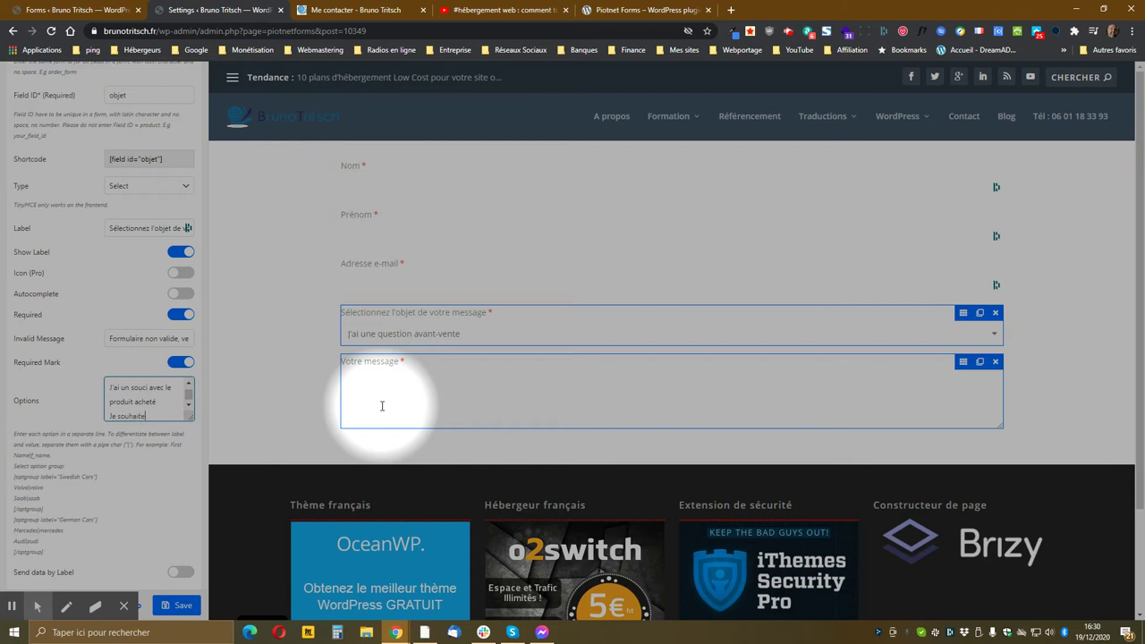
# Step: Add the options "Je souhaite contacter la comptabilité" and "J'ai une question" on separate lines, correcting the spelling of comptabilité
pyautogui.write('ontacter')
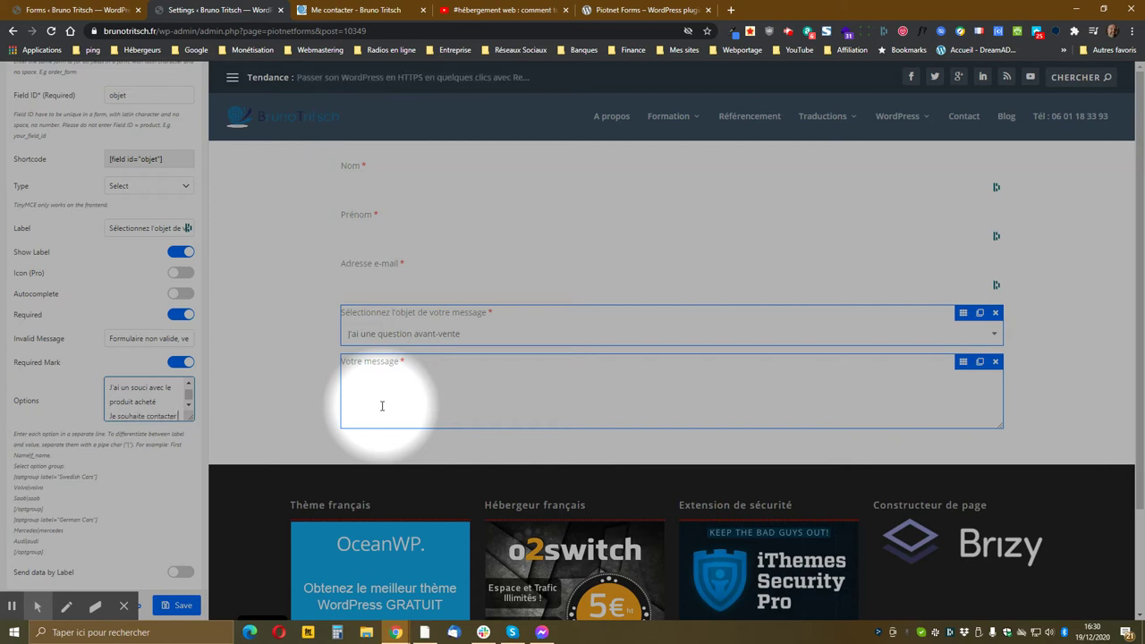
pyautogui.write(' le')
pyautogui.press('Return')
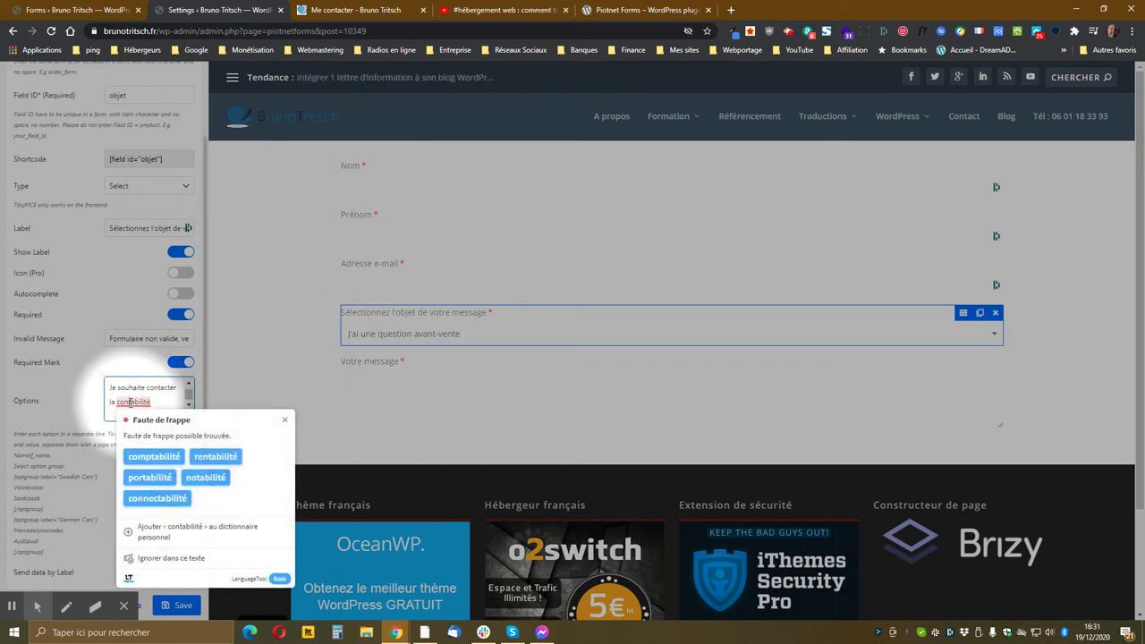
pyautogui.click(138, 403)
pyautogui.click(154, 456)
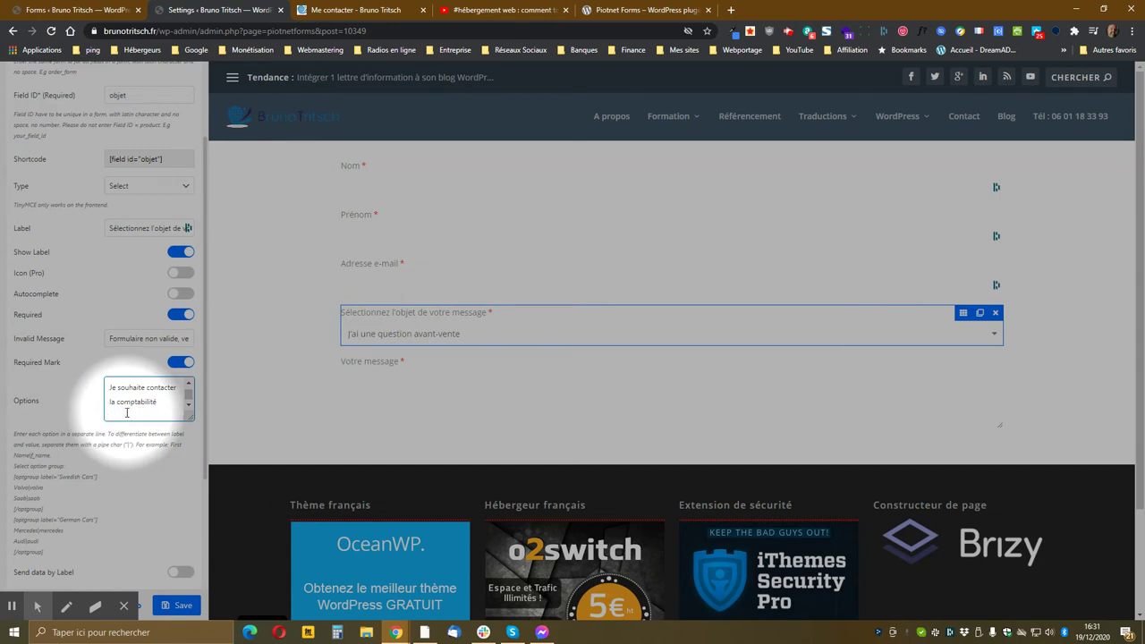
pyautogui.write('J')
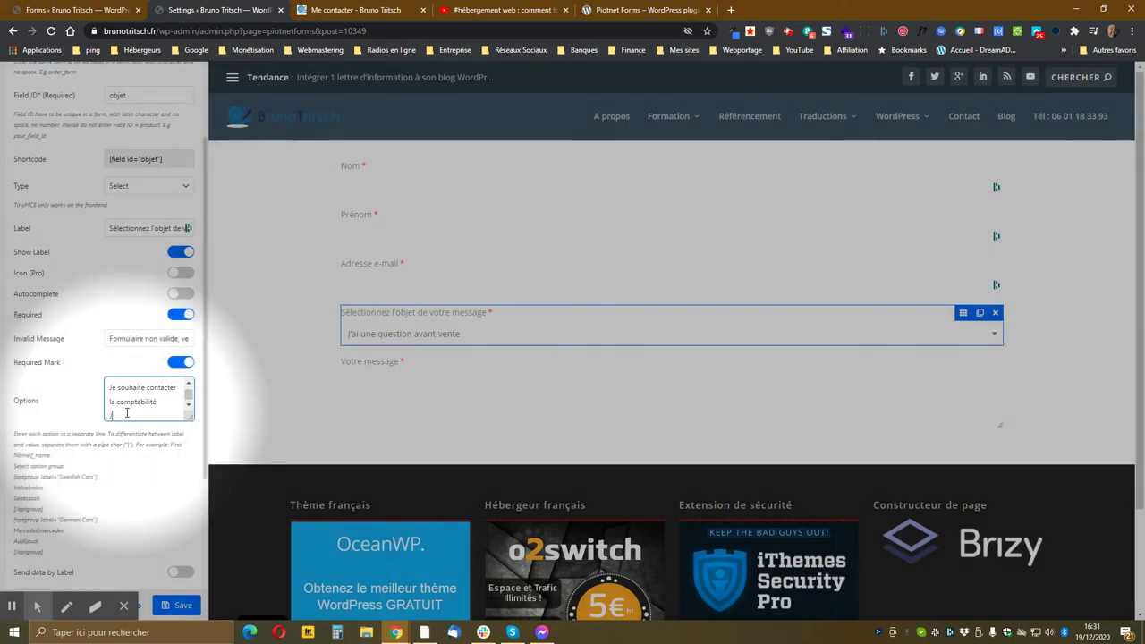
pyautogui.write("'ai une question")
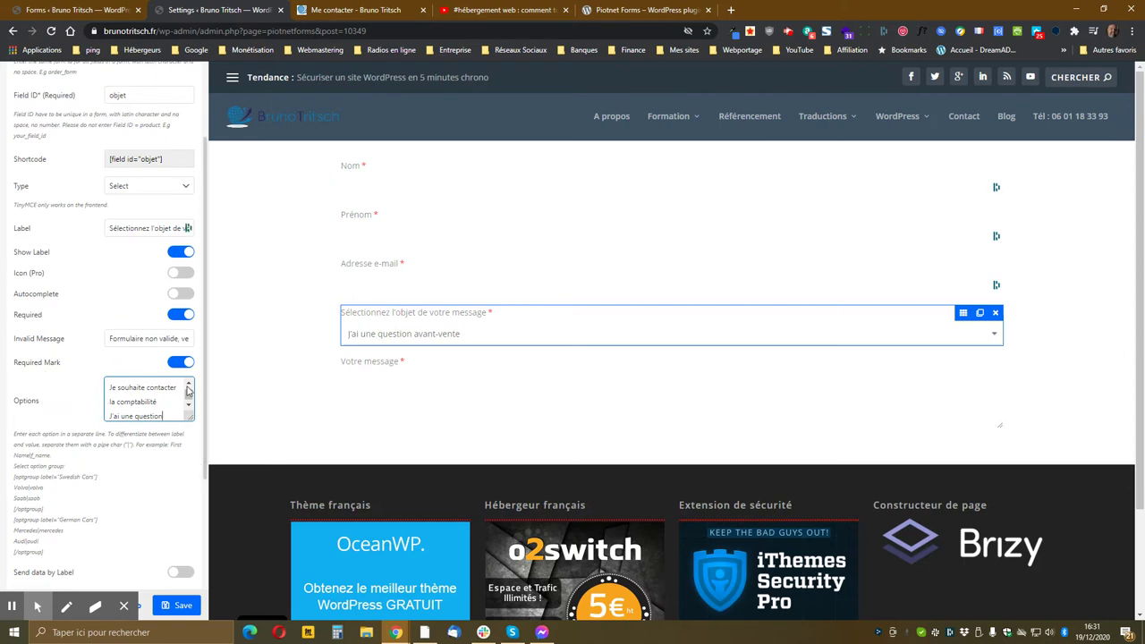
# Step: Save the form and preview its tablet and mobile layouts before returning to the desktop layout
pyautogui.click(173, 607)
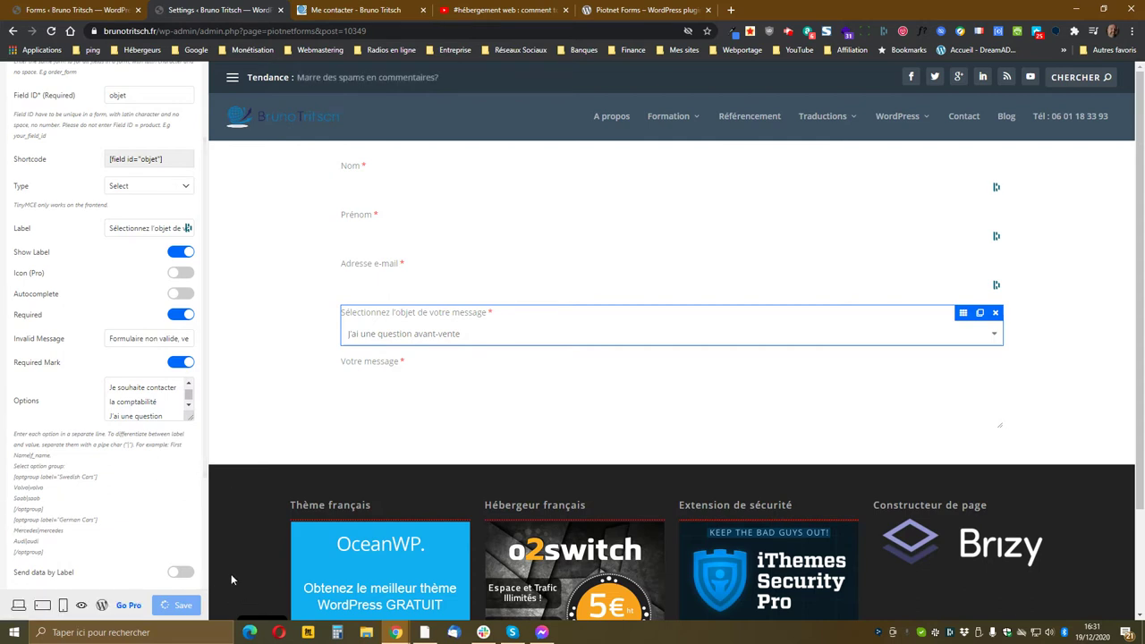
pyautogui.scroll(-3, 80, 510)
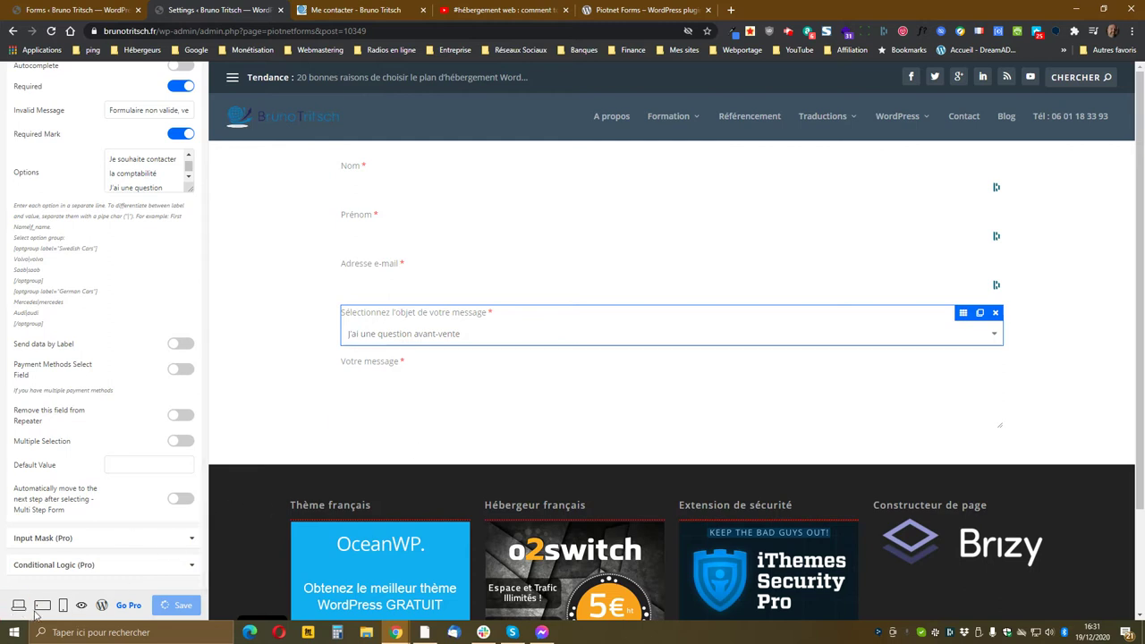
pyautogui.click(41, 607)
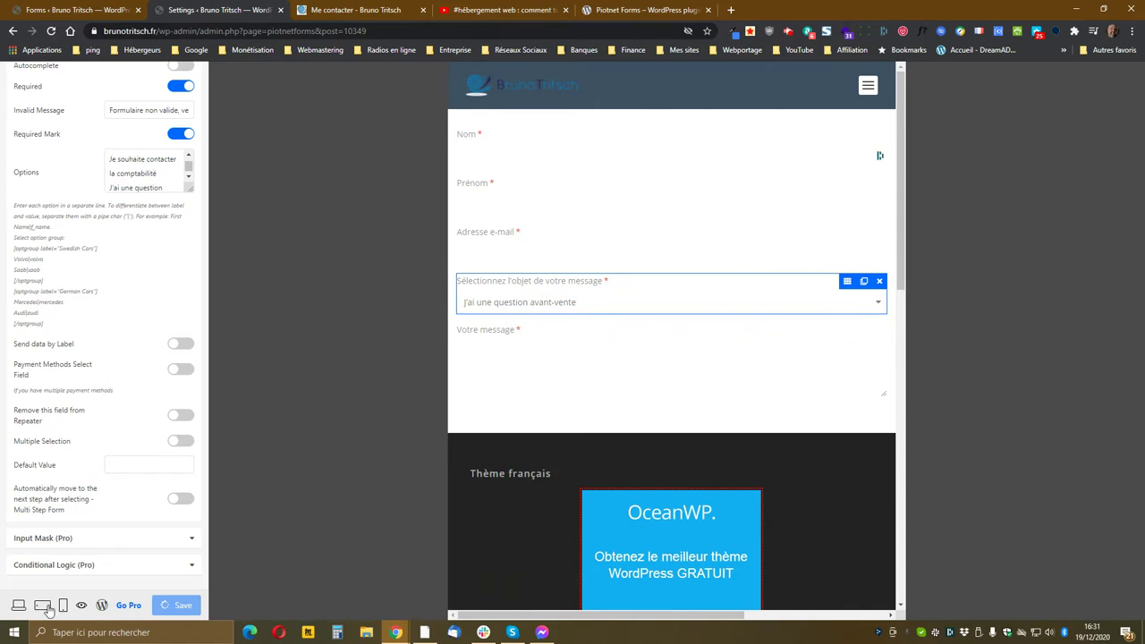
pyautogui.click(63, 606)
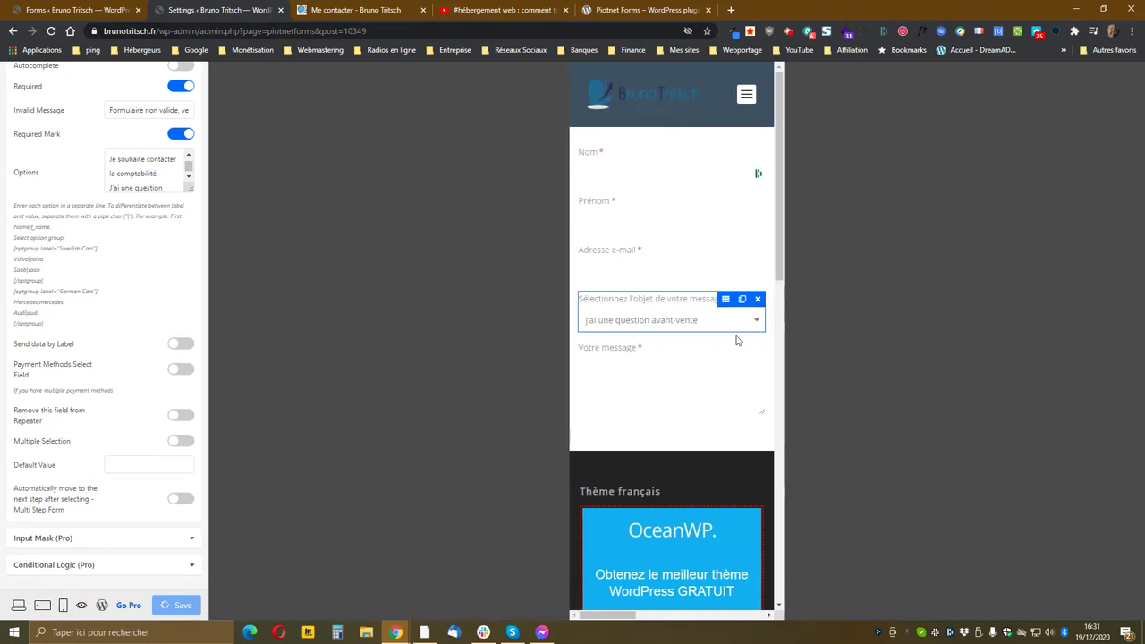
pyautogui.scroll(-5, 699, 321)
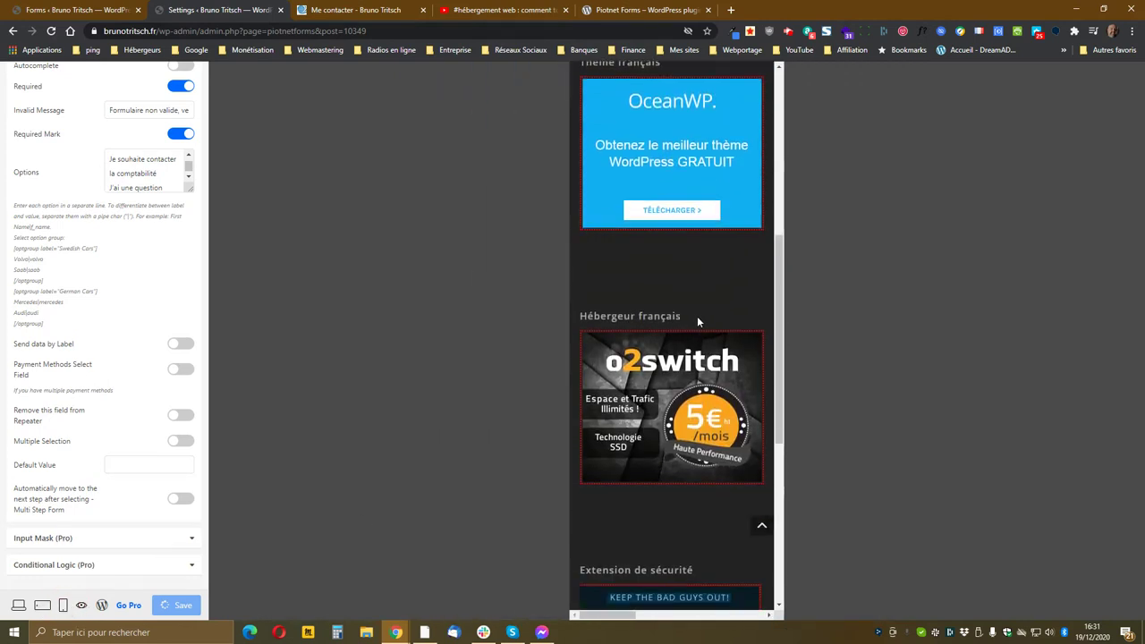
pyautogui.scroll(5, 694, 322)
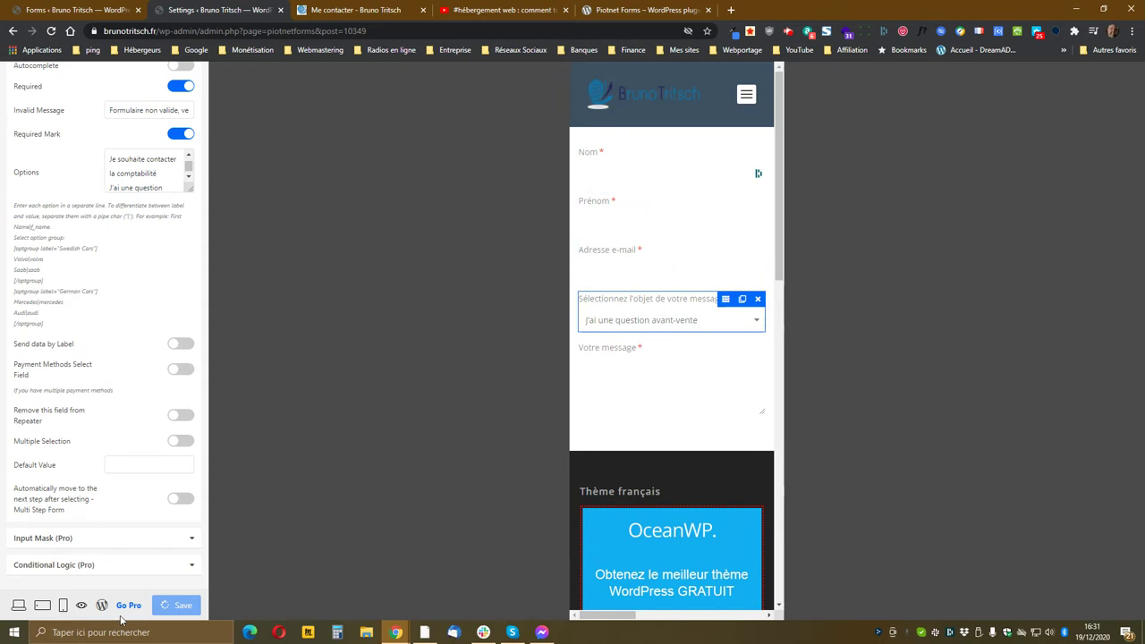
pyautogui.click(14, 609)
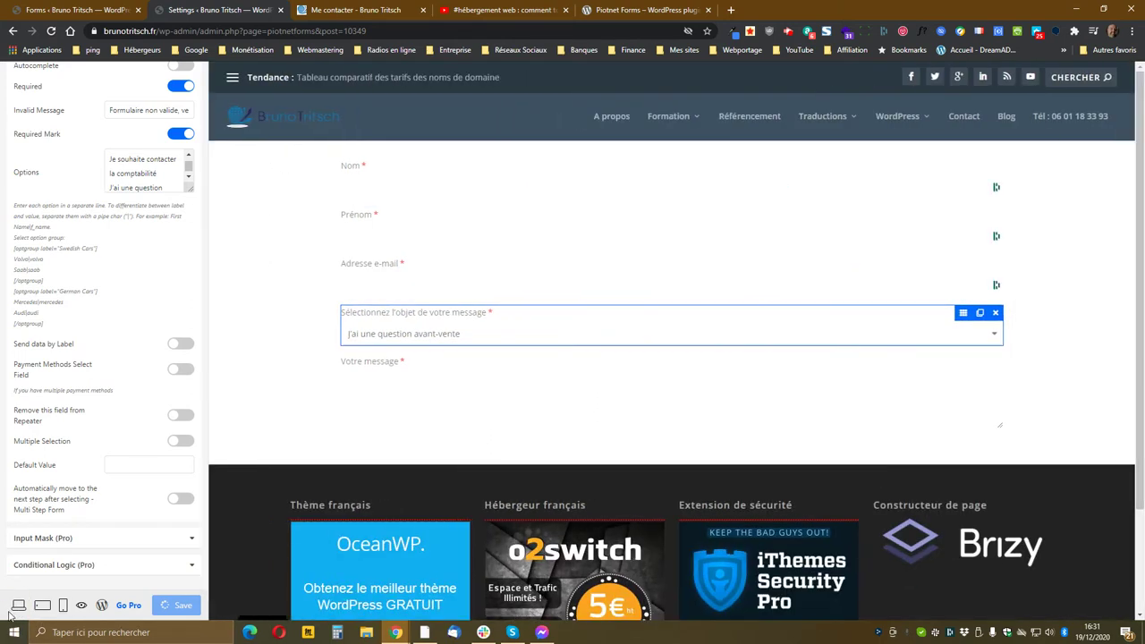
# Step: Open the published contact form, reload it to load the saved version, and examine the options of the message subject list
pyautogui.click(82, 609)
pyautogui.click(335, 9)
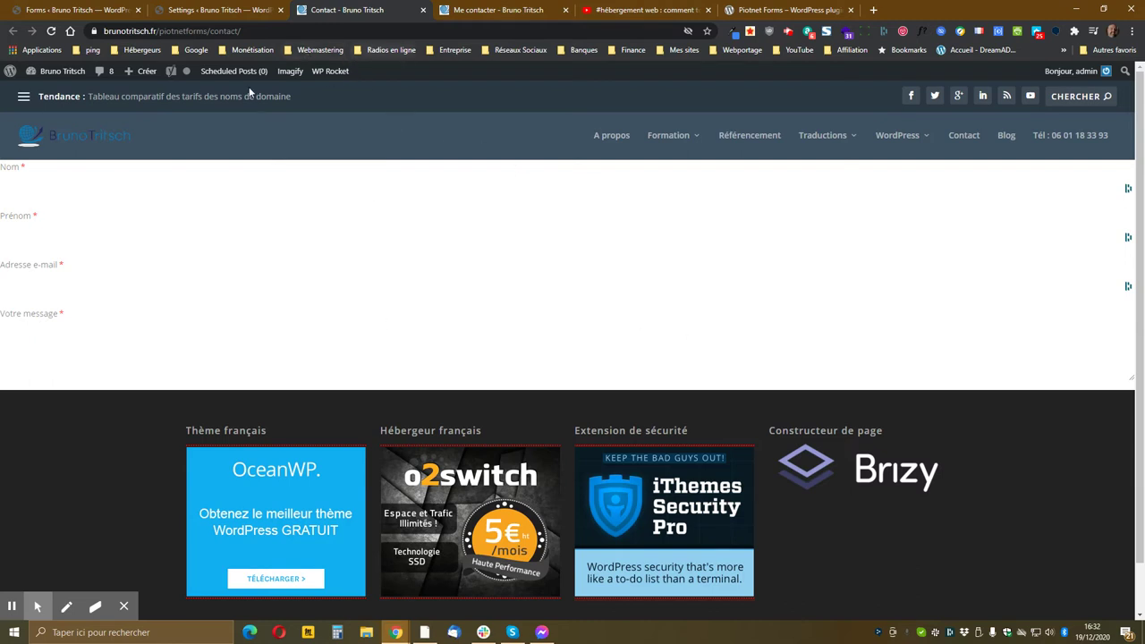
pyautogui.click(259, 16)
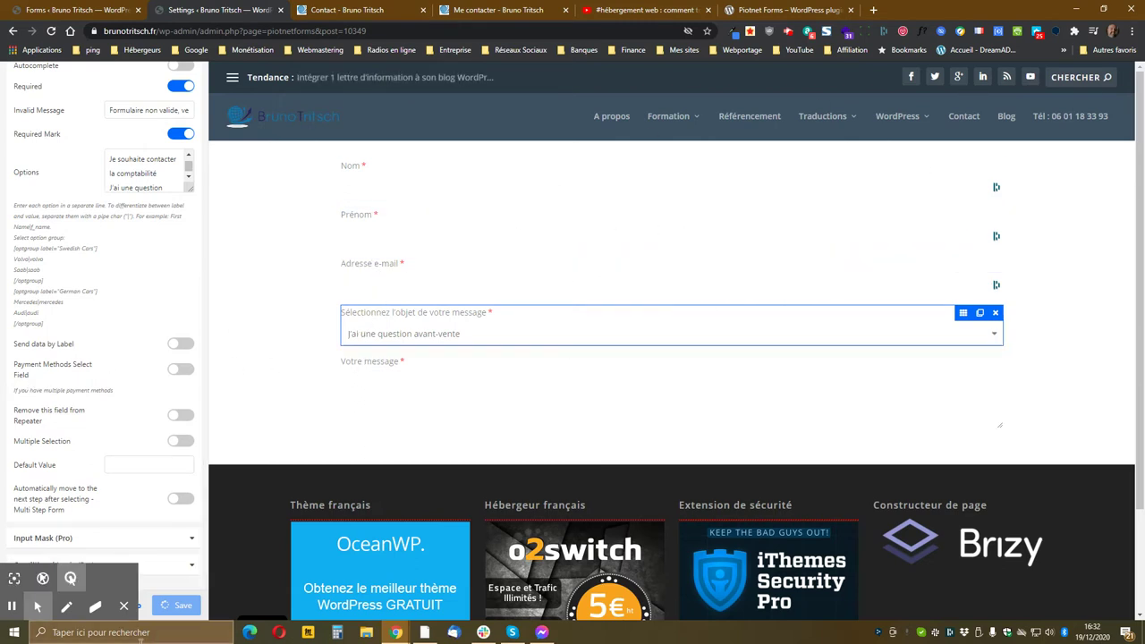
pyautogui.click(341, 12)
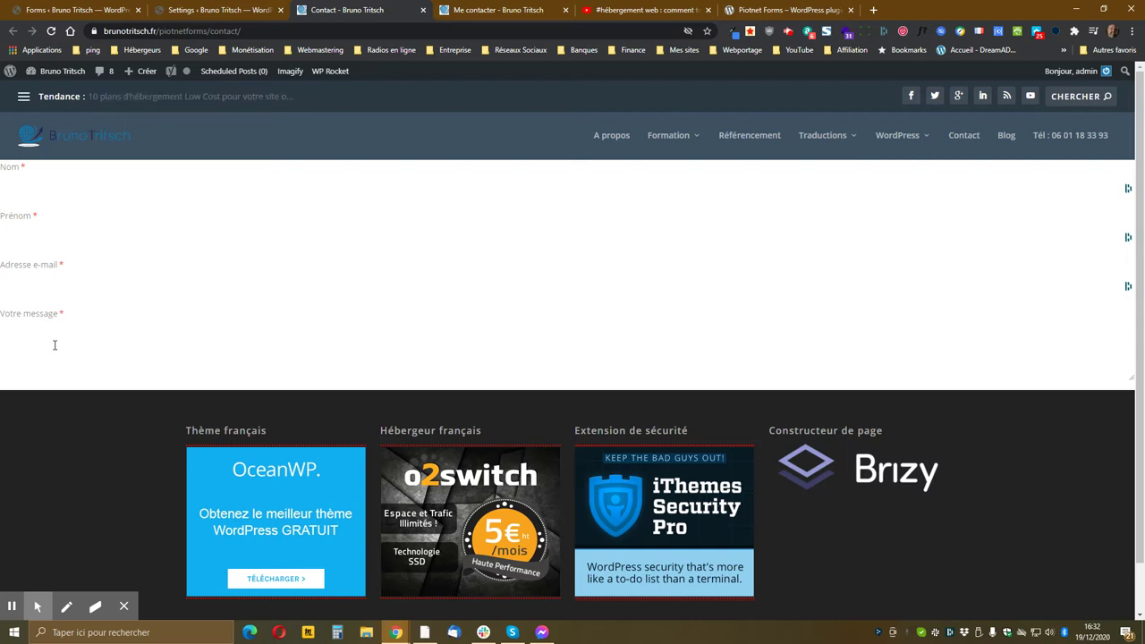
pyautogui.click(219, 9)
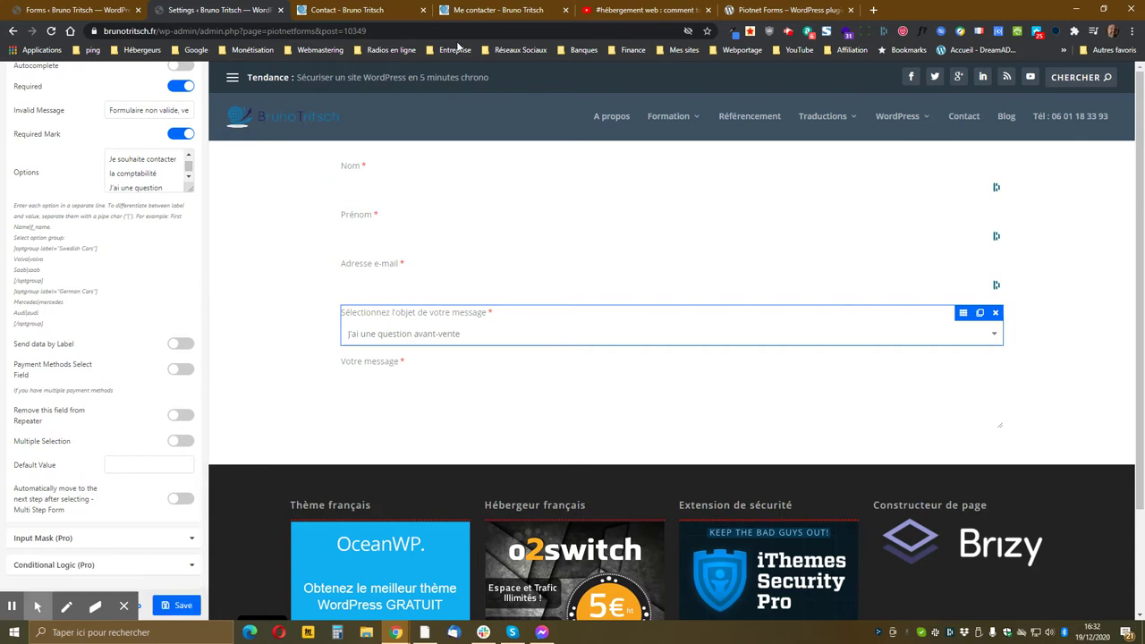
pyautogui.click(323, 10)
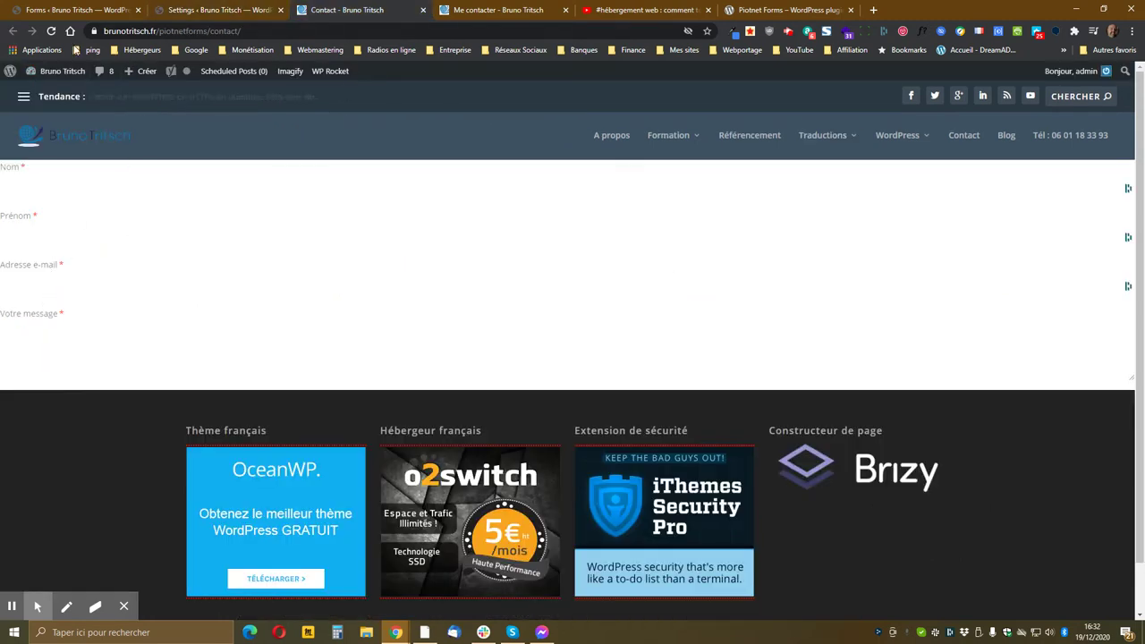
pyautogui.click(52, 31)
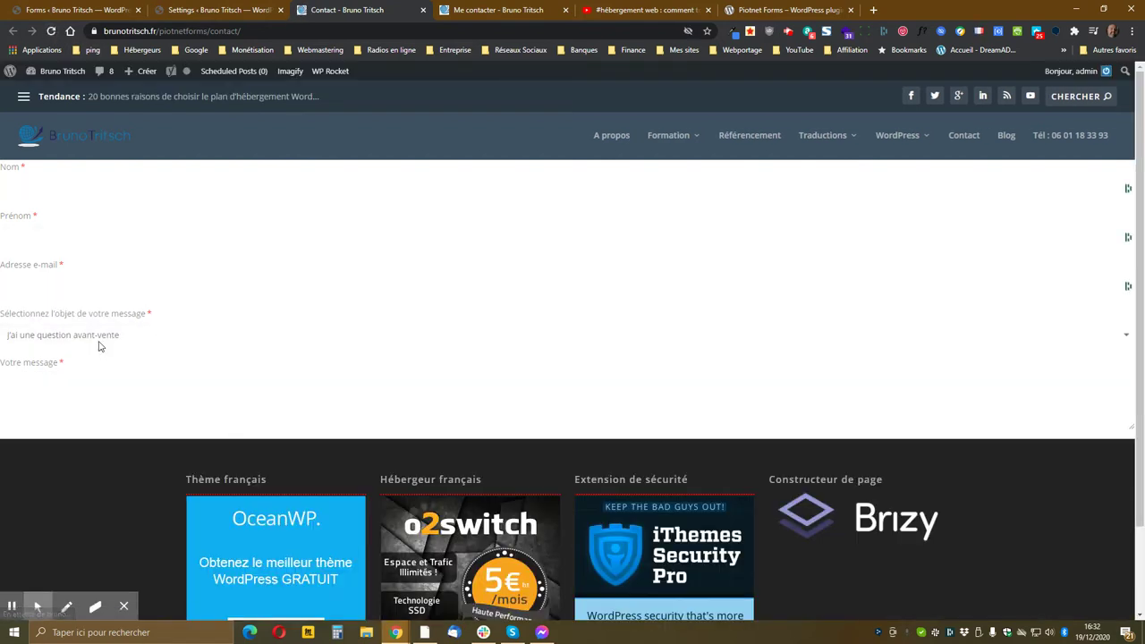
pyautogui.click(85, 337)
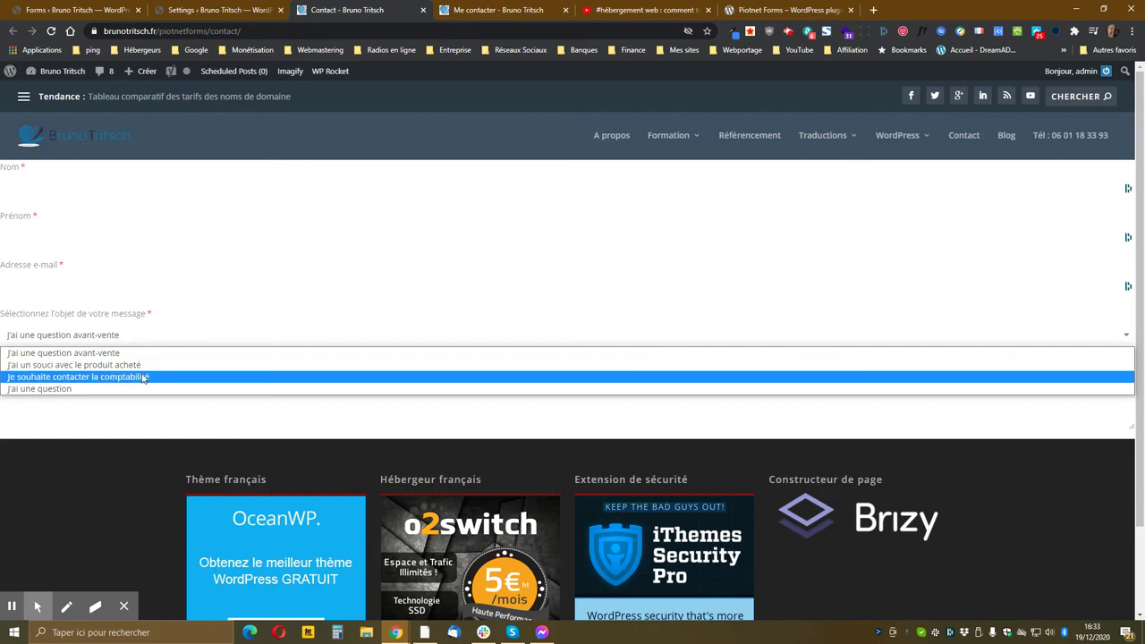
pyautogui.click(148, 336)
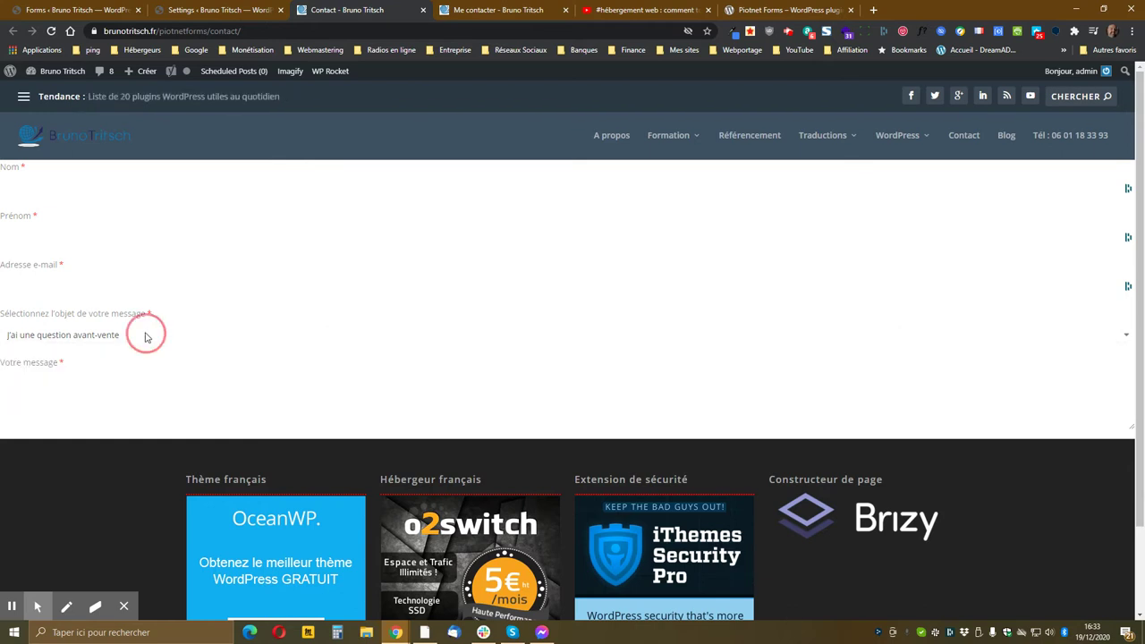
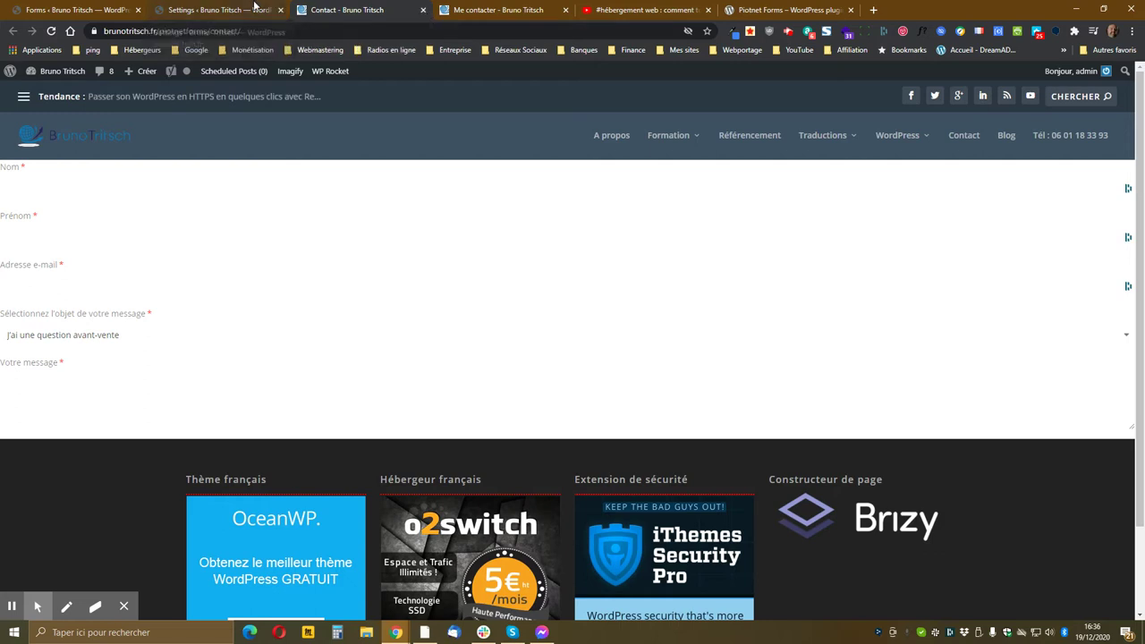
# Step: Enlarge the objet field's options box in the form editor and append a pipe plus the sales e-mail address to "J'ai une question avant-vente"
pyautogui.click(220, 9)
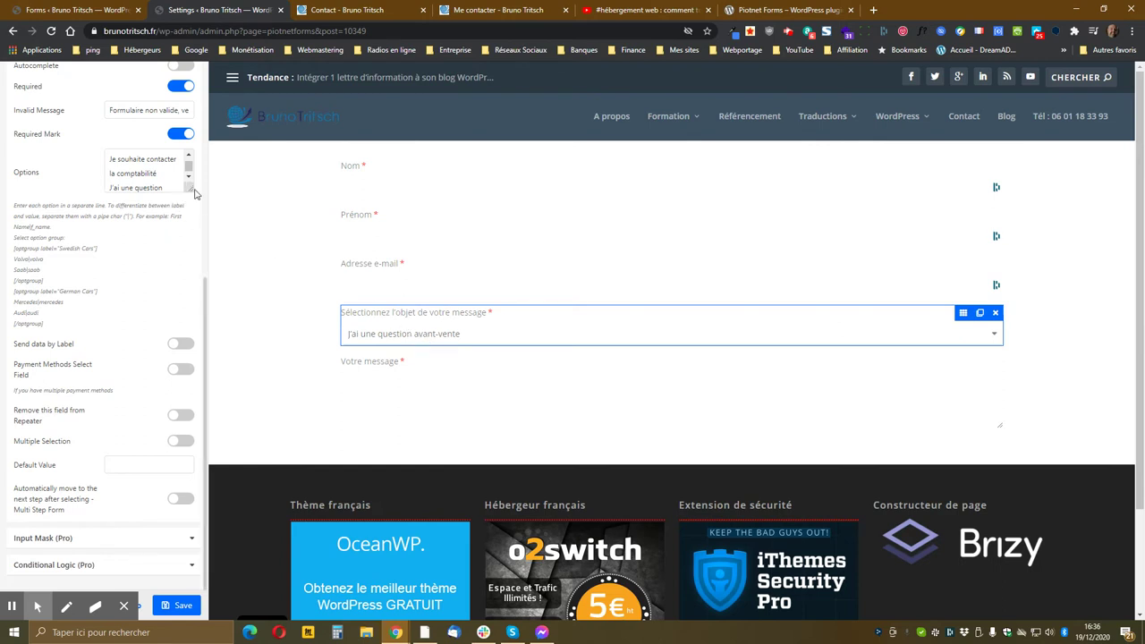
pyautogui.moveTo(191, 191); pyautogui.dragTo(201, 315)
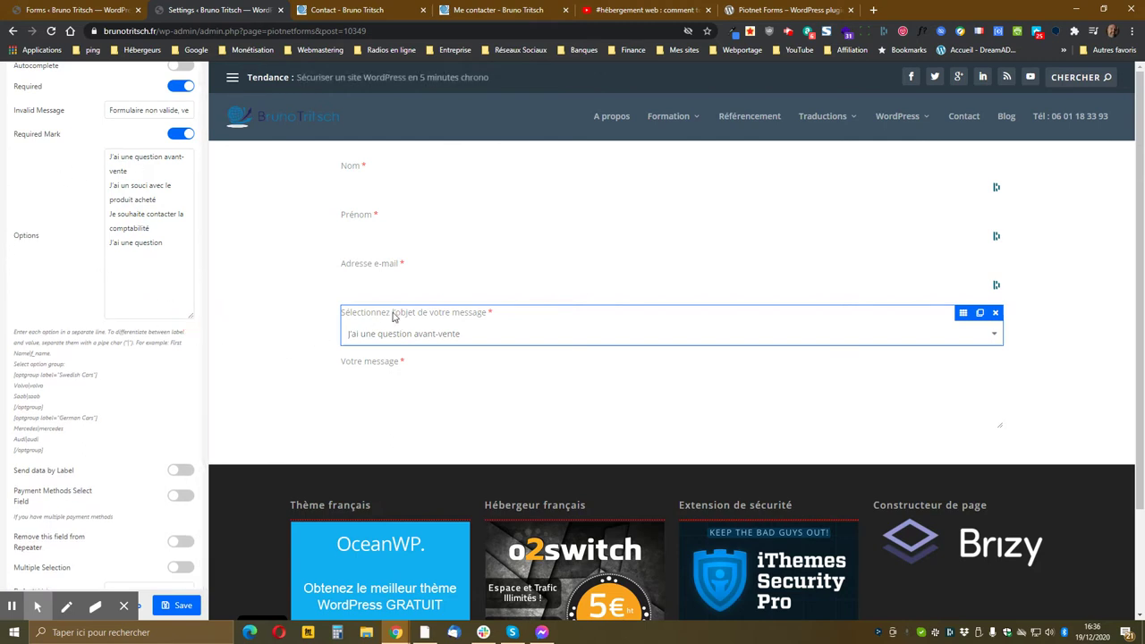
pyautogui.click(130, 170)
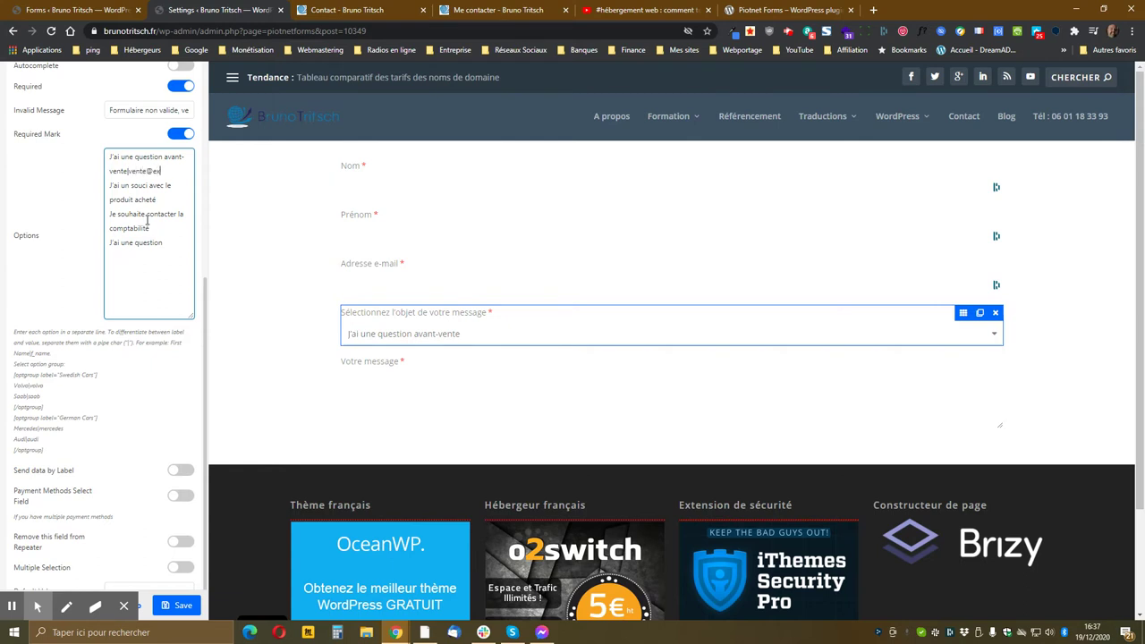
pyautogui.write('ample.com')
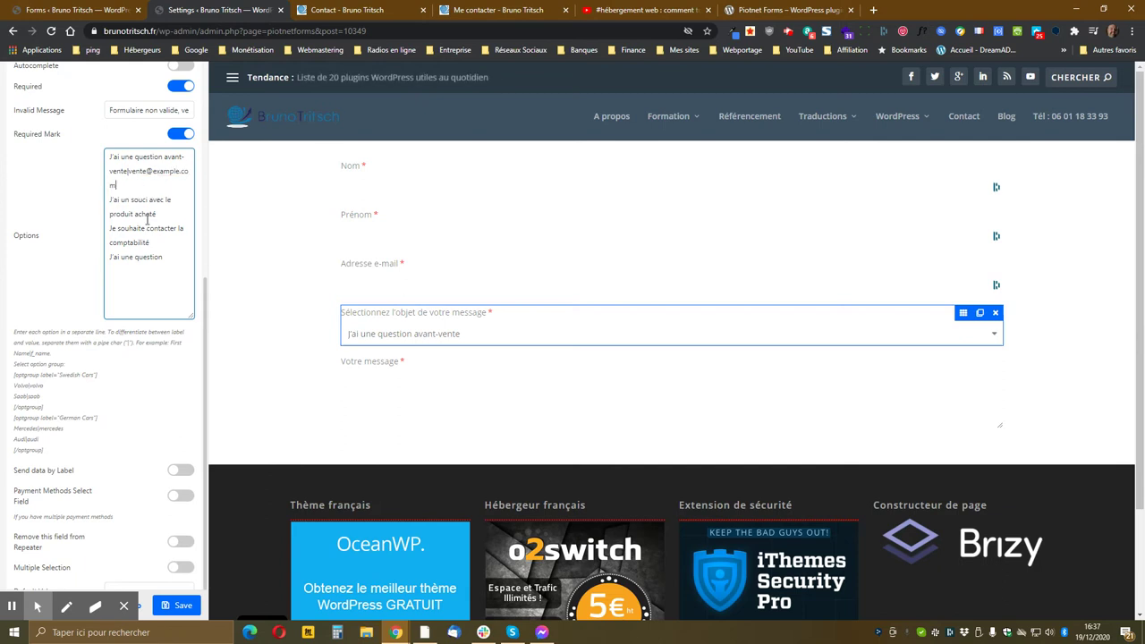
# Step: Append a pipe and the after-sales e-mail address to the option "J'ai un souci avec le produit acheté"
pyautogui.click(128, 170)
pyautogui.write('|')
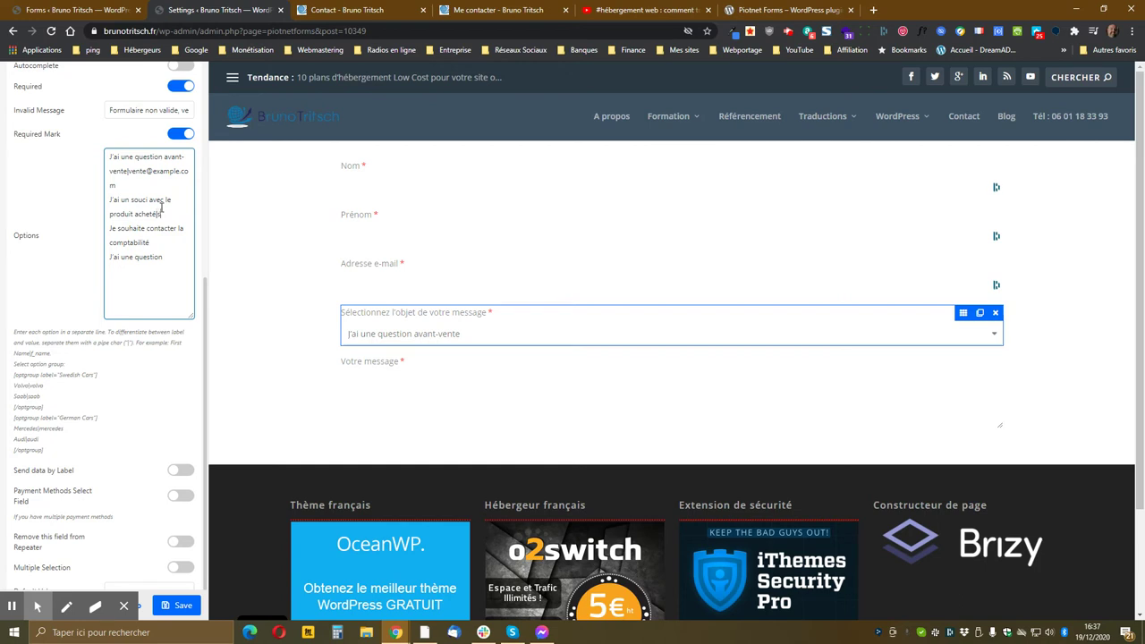
pyautogui.write('sav')
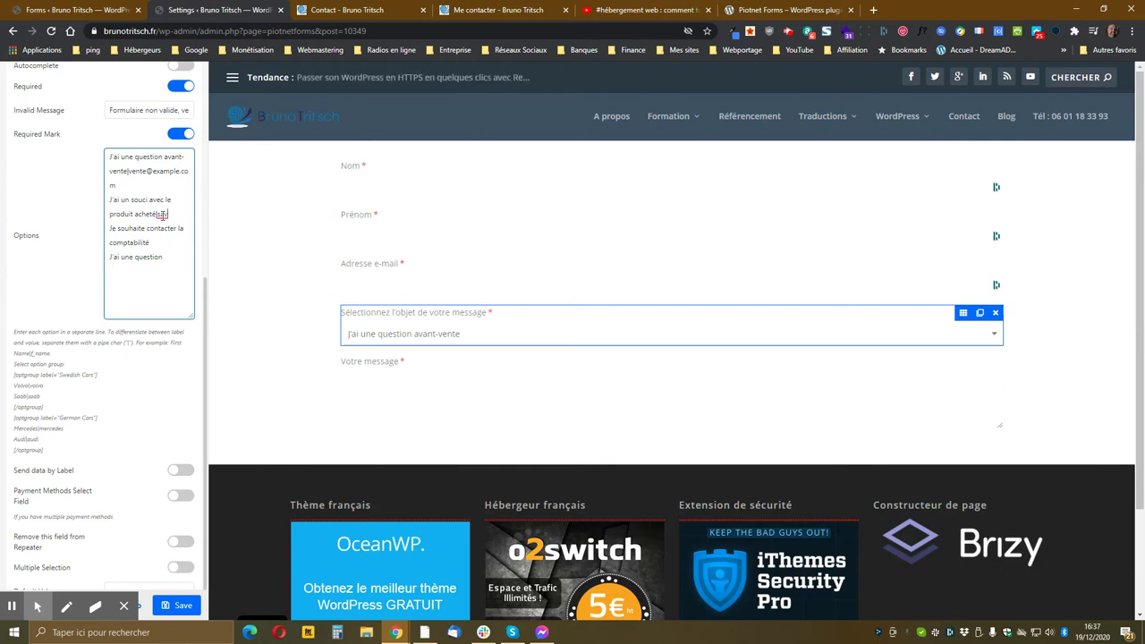
pyautogui.write('@')
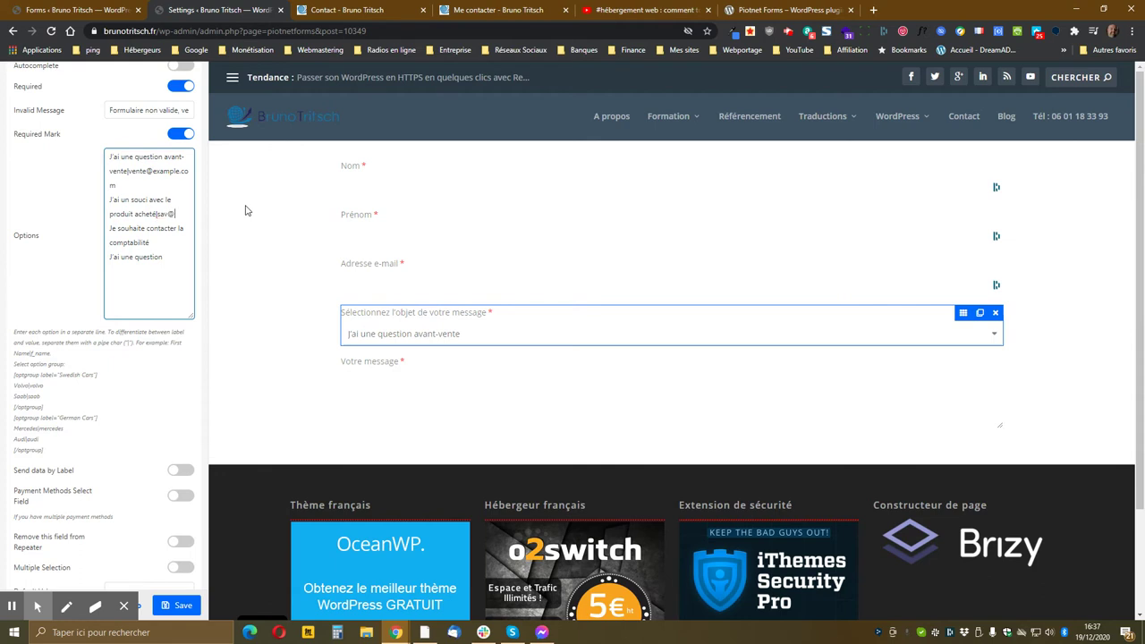
pyautogui.write('example')
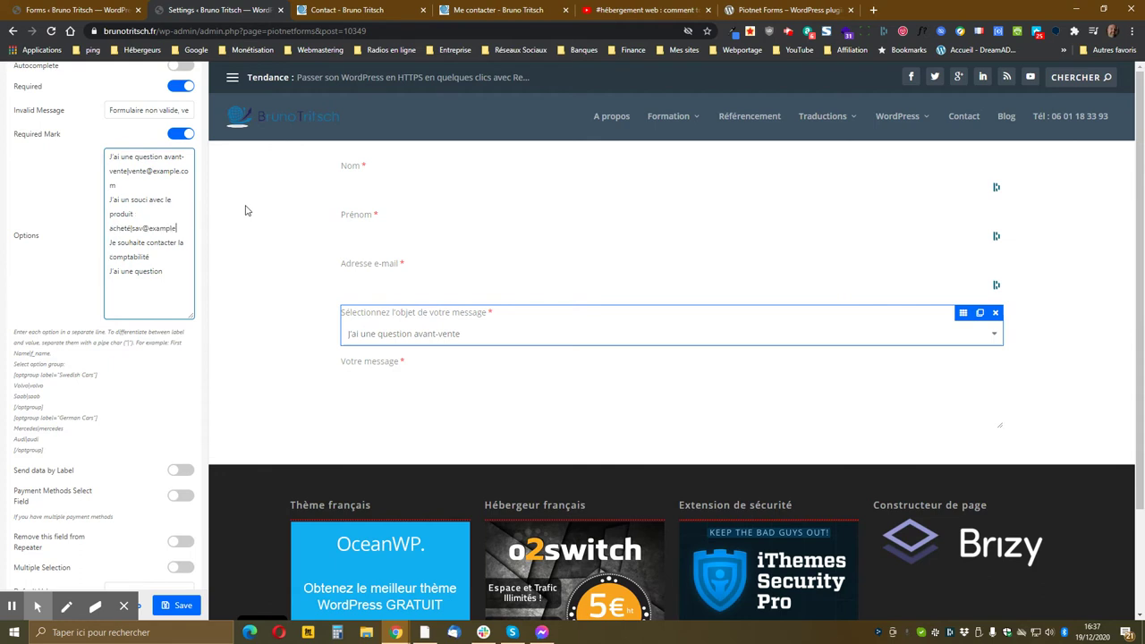
pyautogui.write('.com')
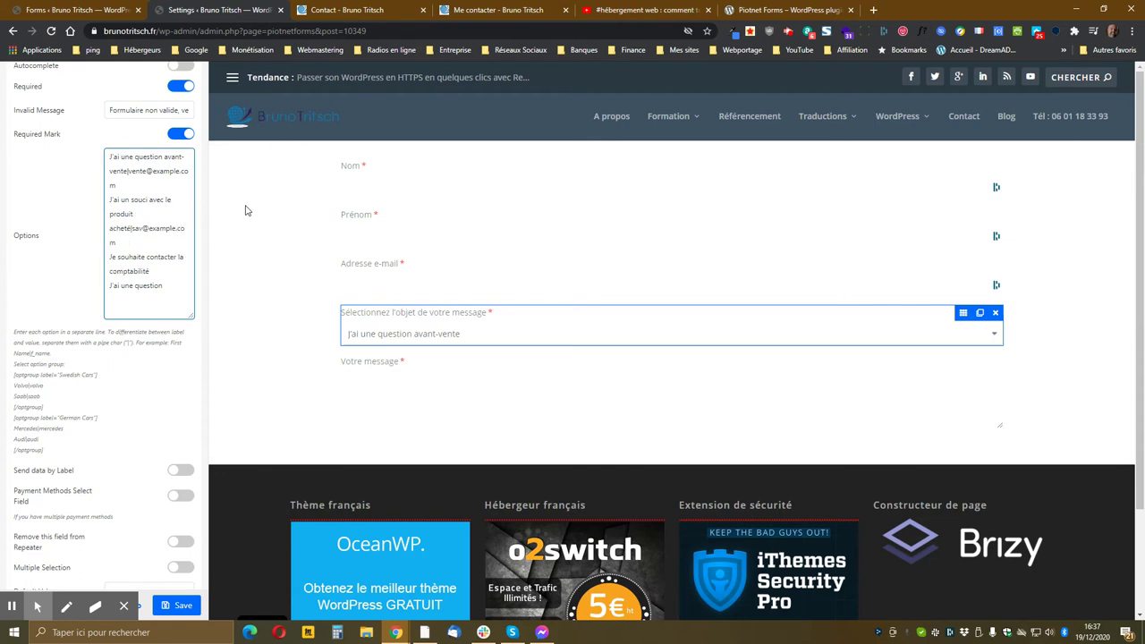
# Step: Append a pipe and the accounting department's e-mail address to the option "Je souhaite contacter la comptabilité"
pyautogui.click(158, 268)
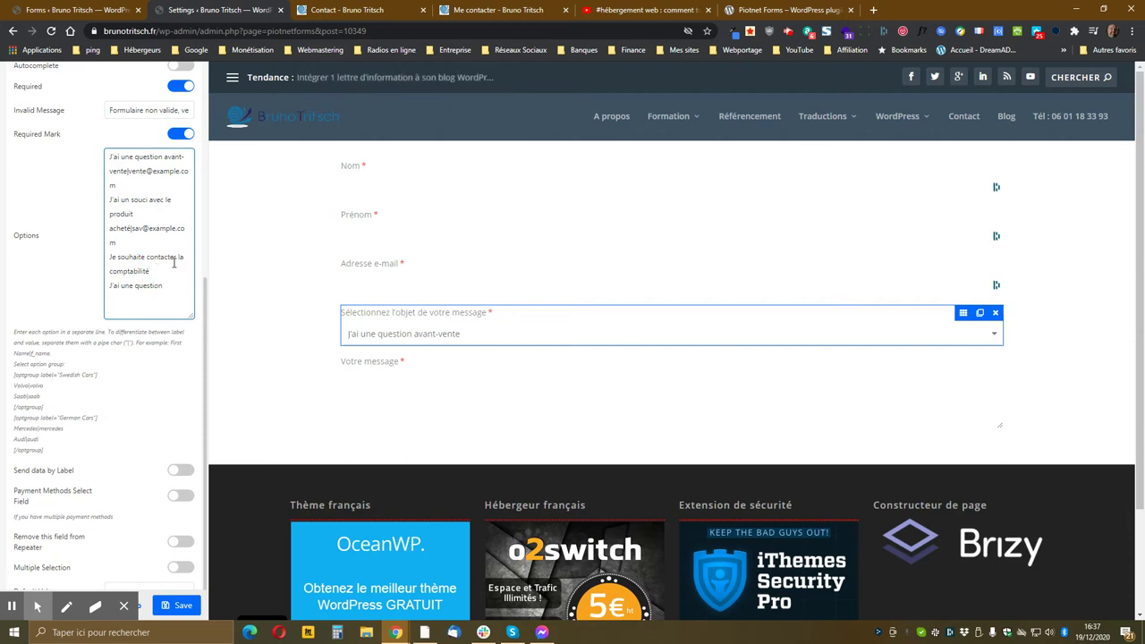
pyautogui.write('|compta@example.co')
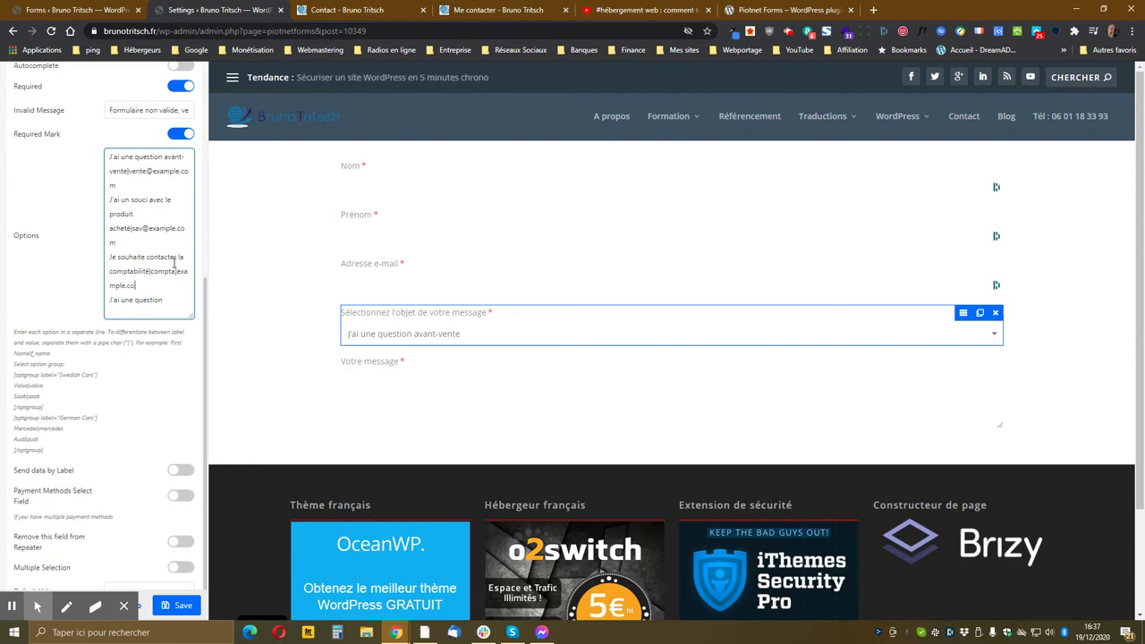
pyautogui.write('m')
# Step: Append a pipe and the general contact e-mail address to the option "J'ai une question", and save the form
pyautogui.click(172, 296)
pyautogui.write('|contact@e')
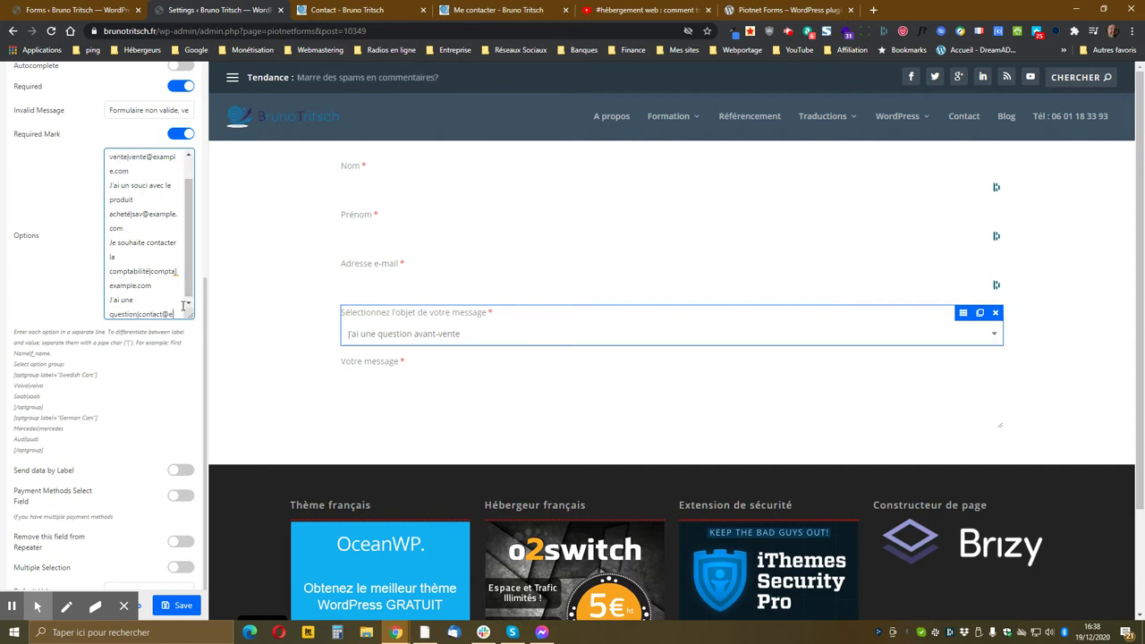
pyautogui.write('xample.com')
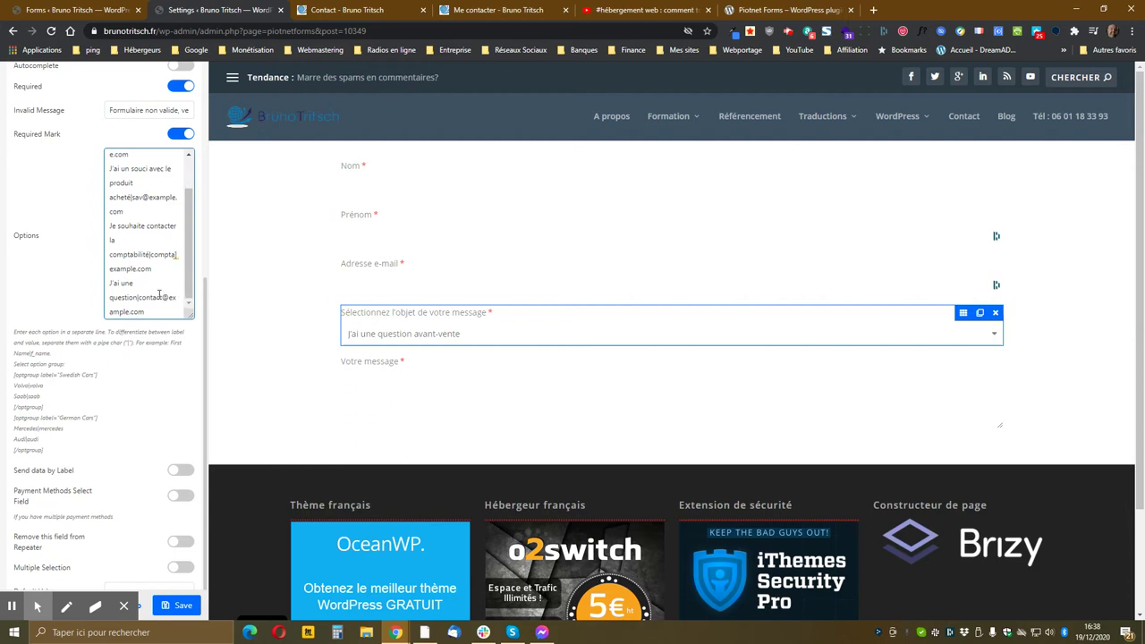
pyautogui.click(176, 605)
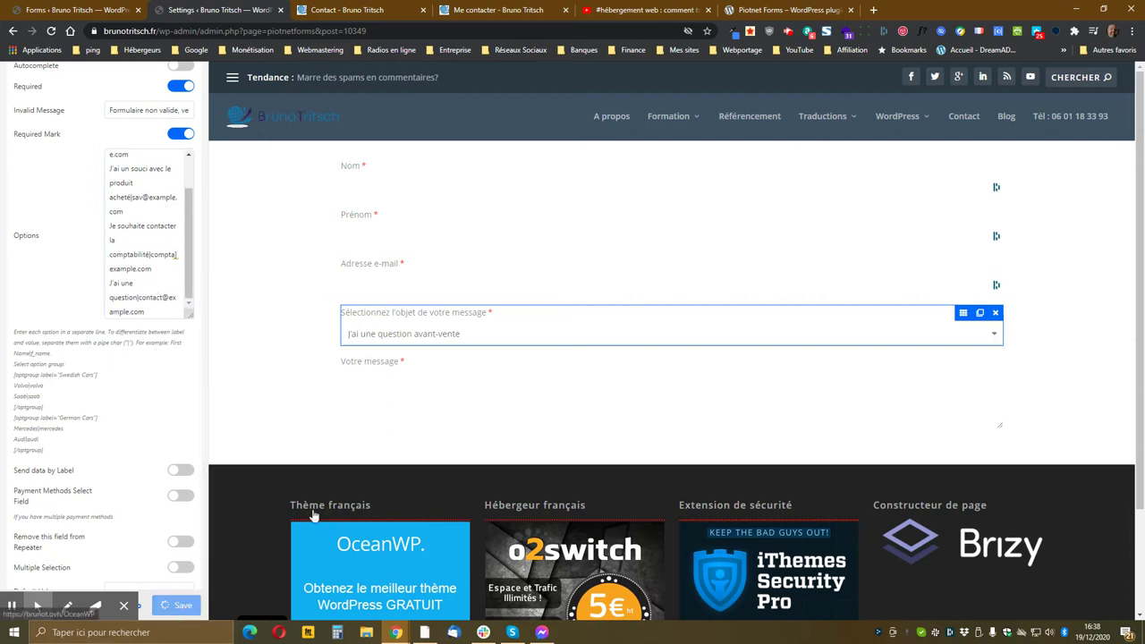
# Step: Reload the published contact form and check how the message subject options are displayed
pyautogui.click(349, 10)
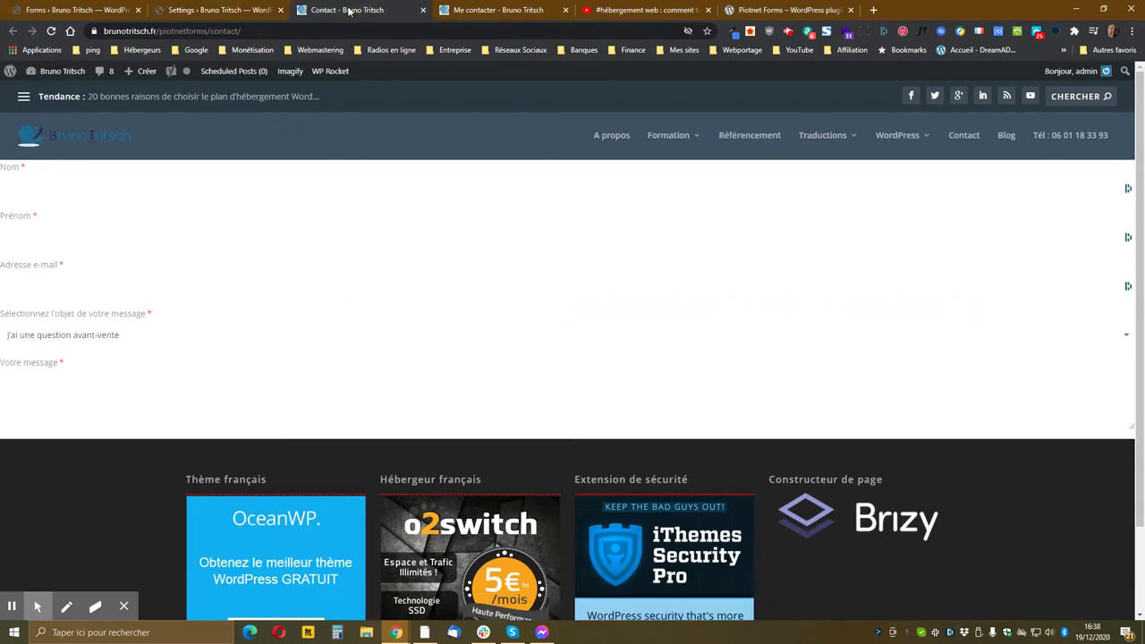
pyautogui.click(50, 32)
pyautogui.click(99, 338)
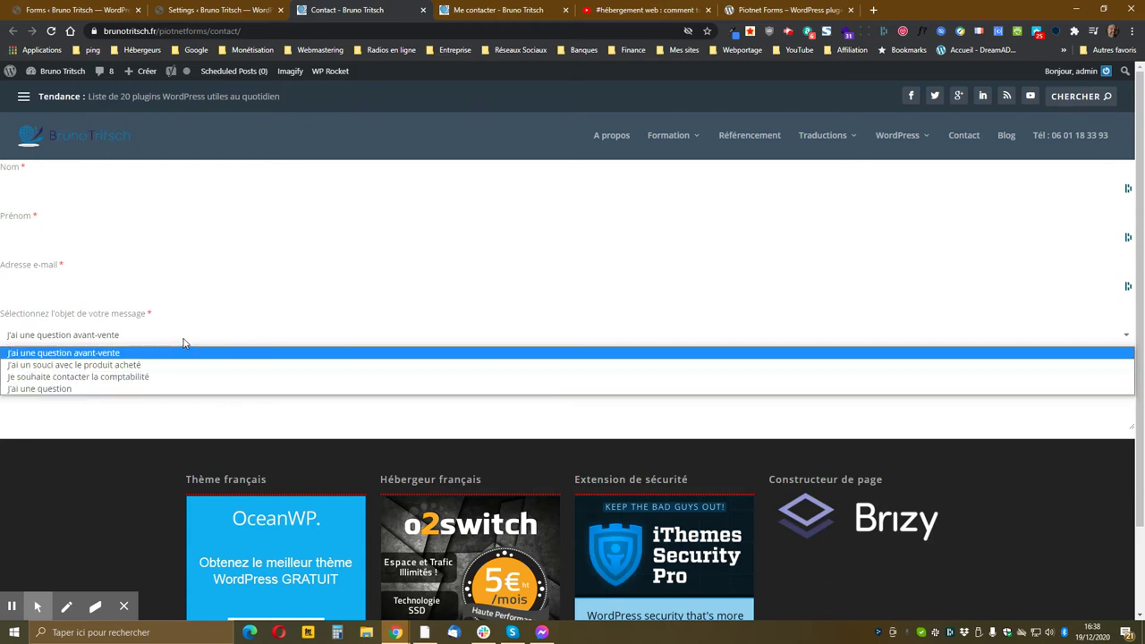
# Step: Return to the form editor and add a Submit button element below the "Votre message" field
pyautogui.click(215, 10)
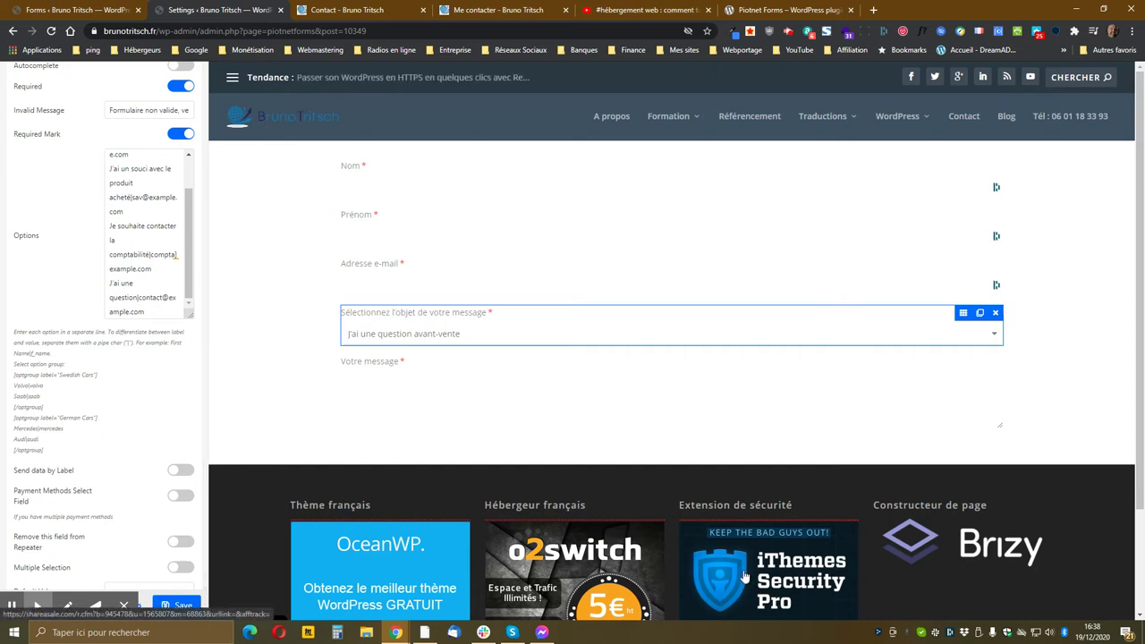
pyautogui.scroll(4, 63, 273)
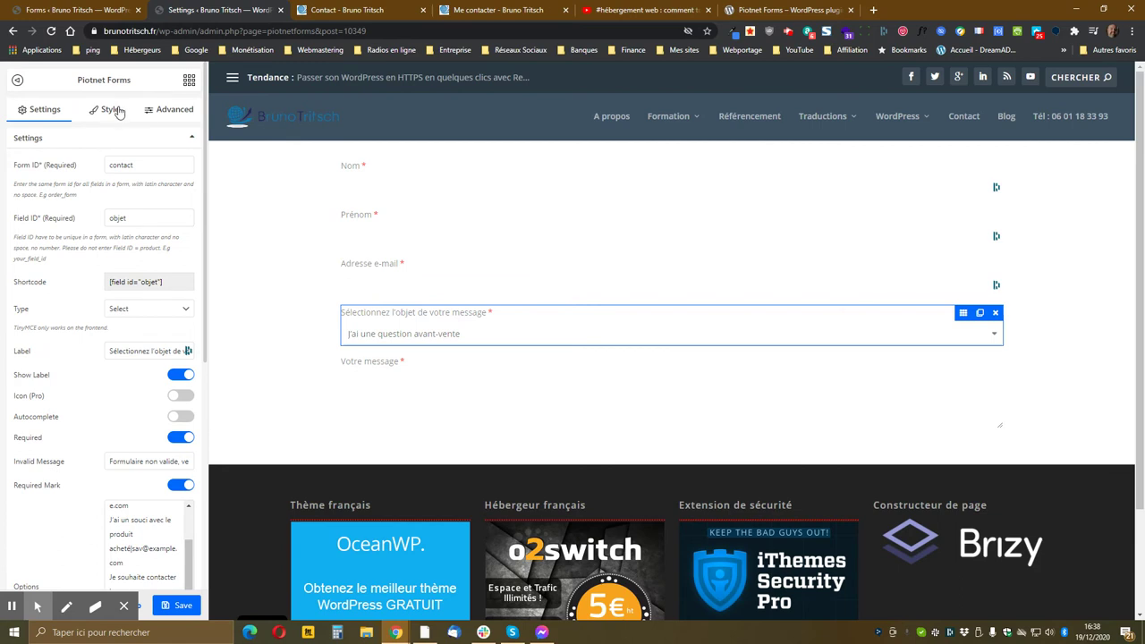
pyautogui.click(189, 83)
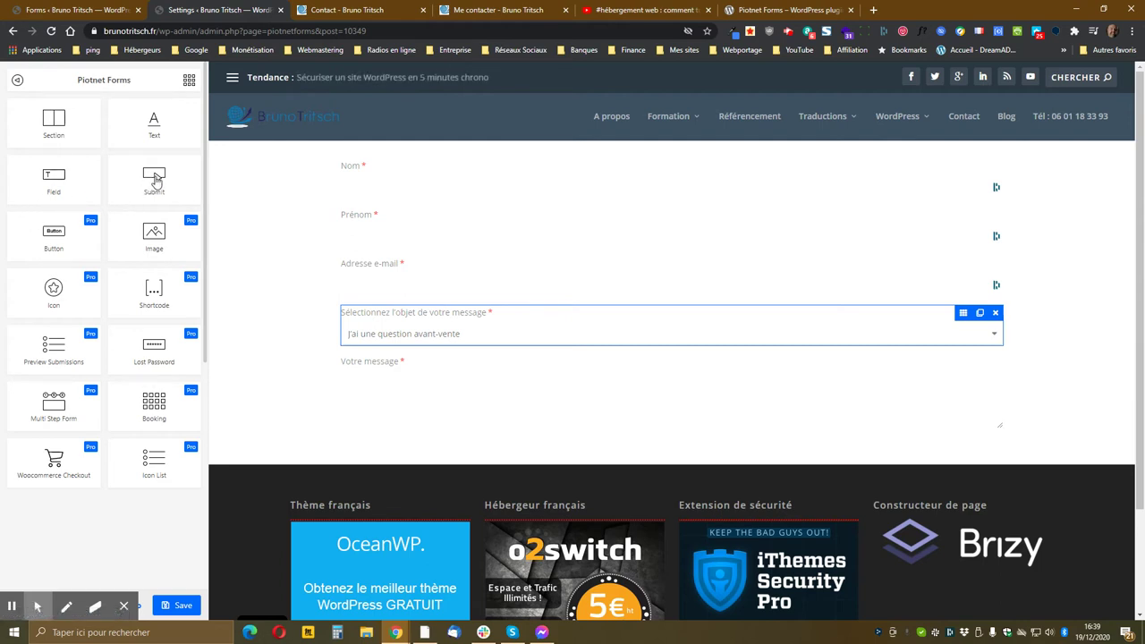
pyautogui.moveTo(154, 180); pyautogui.dragTo(486, 416)
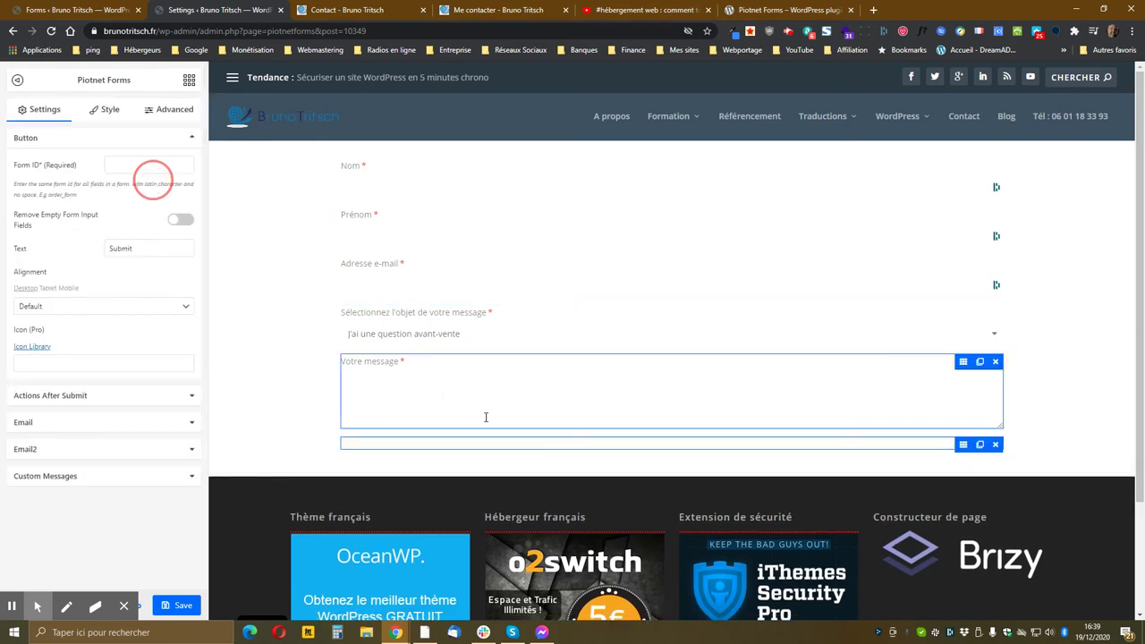
pyautogui.click(493, 406)
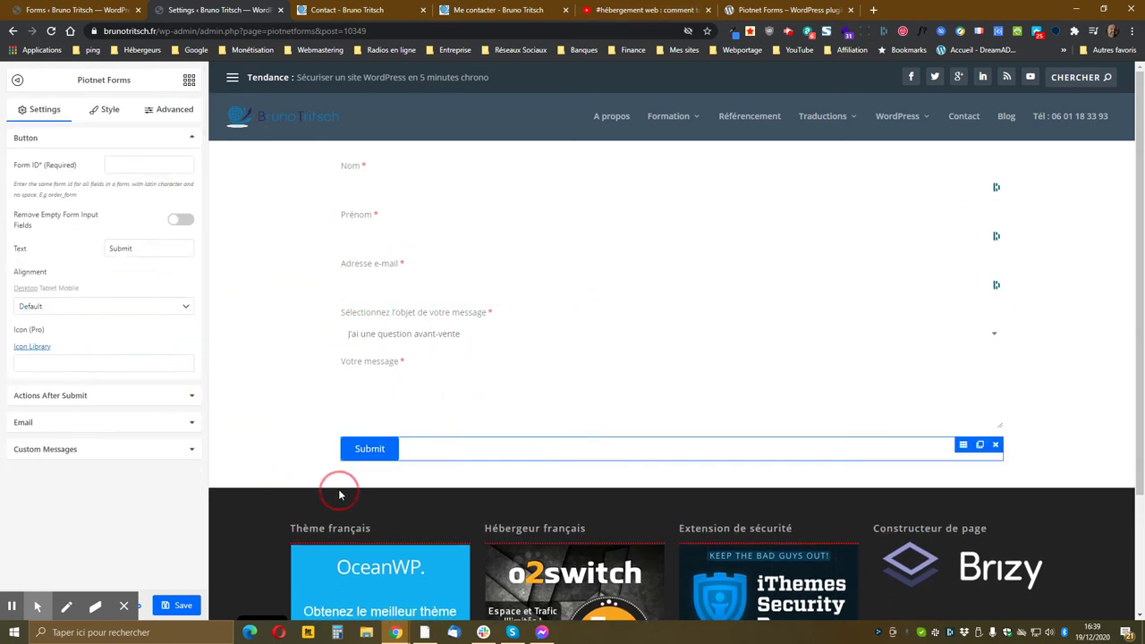
# Step: Set the submit button's text to "Envoyer" and its form ID to "contact"
pyautogui.doubleClick(145, 248)
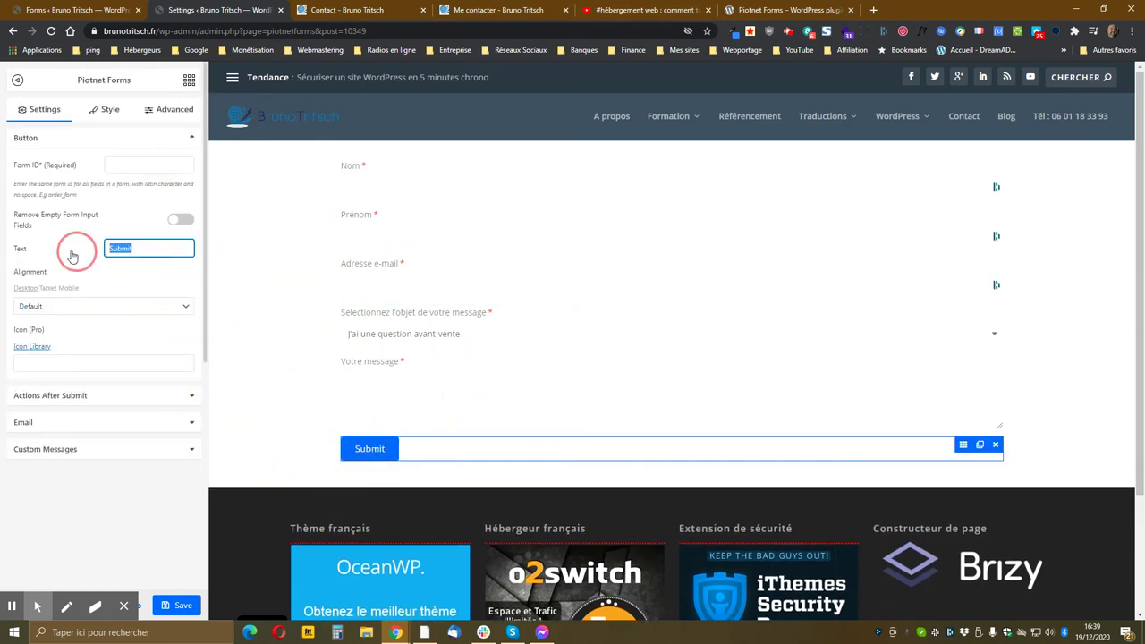
pyautogui.write('E')
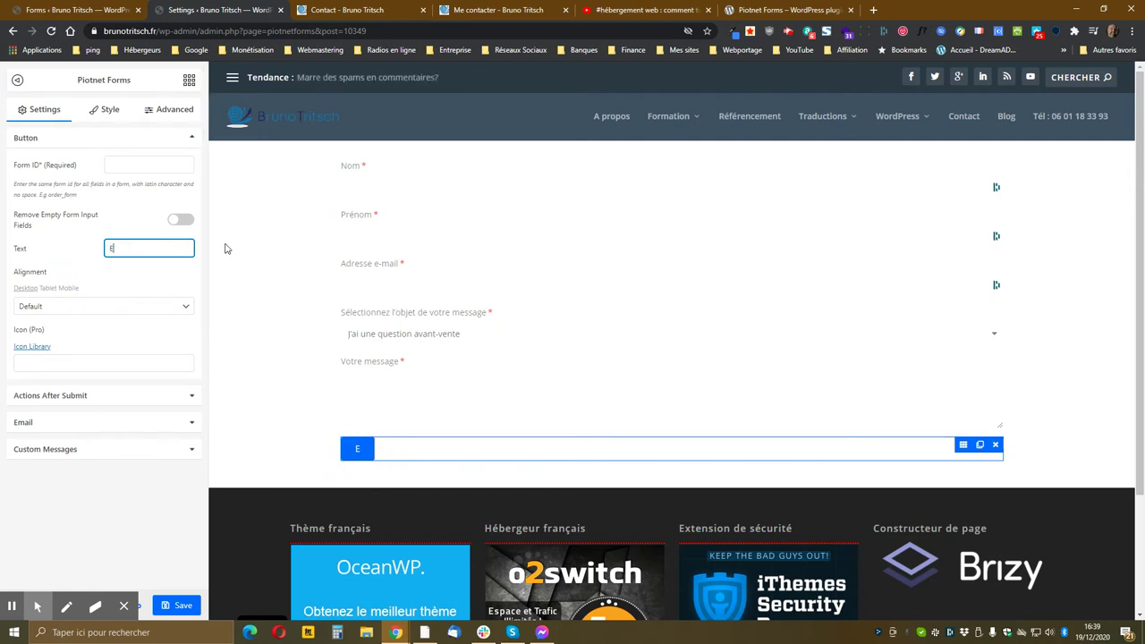
pyautogui.write('nvoyer')
pyautogui.press('Tab')
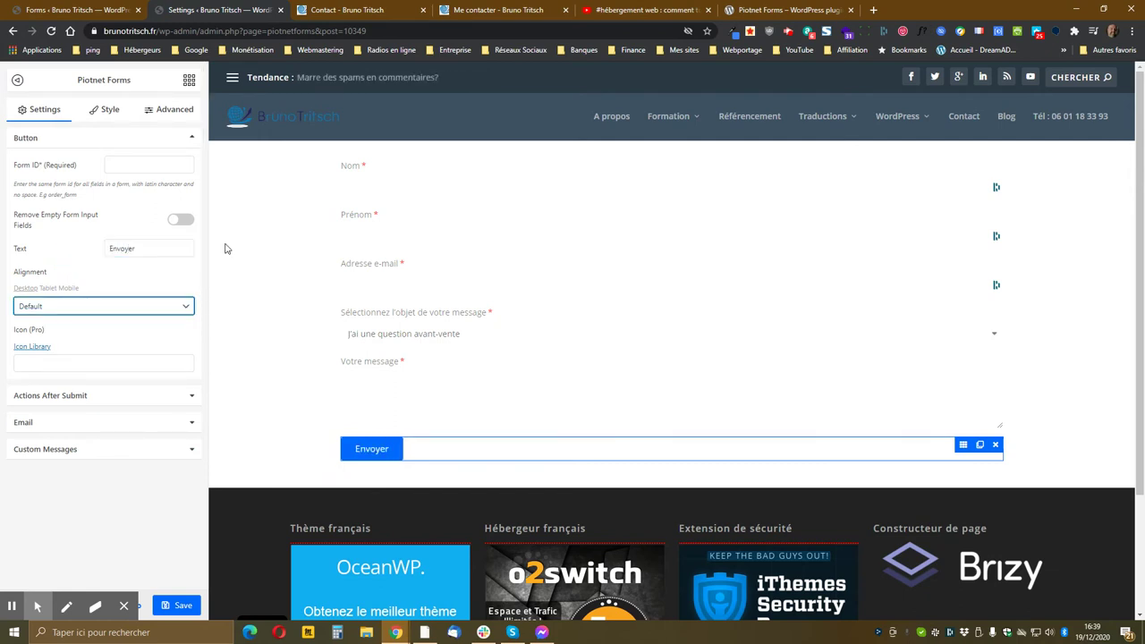
pyautogui.click(152, 164)
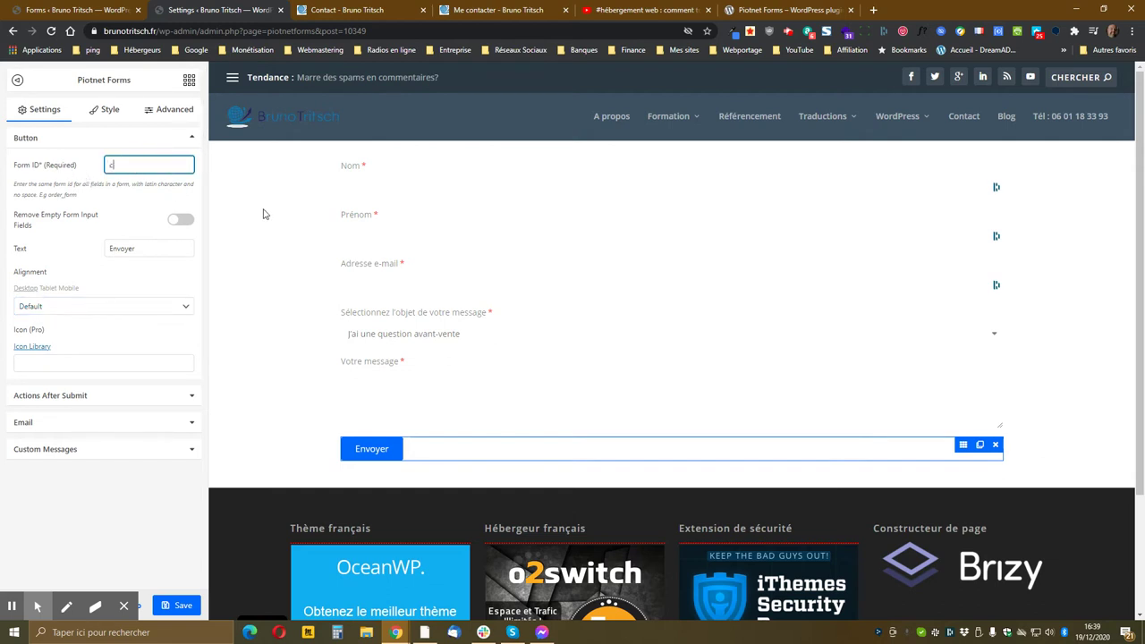
pyautogui.write('contact')
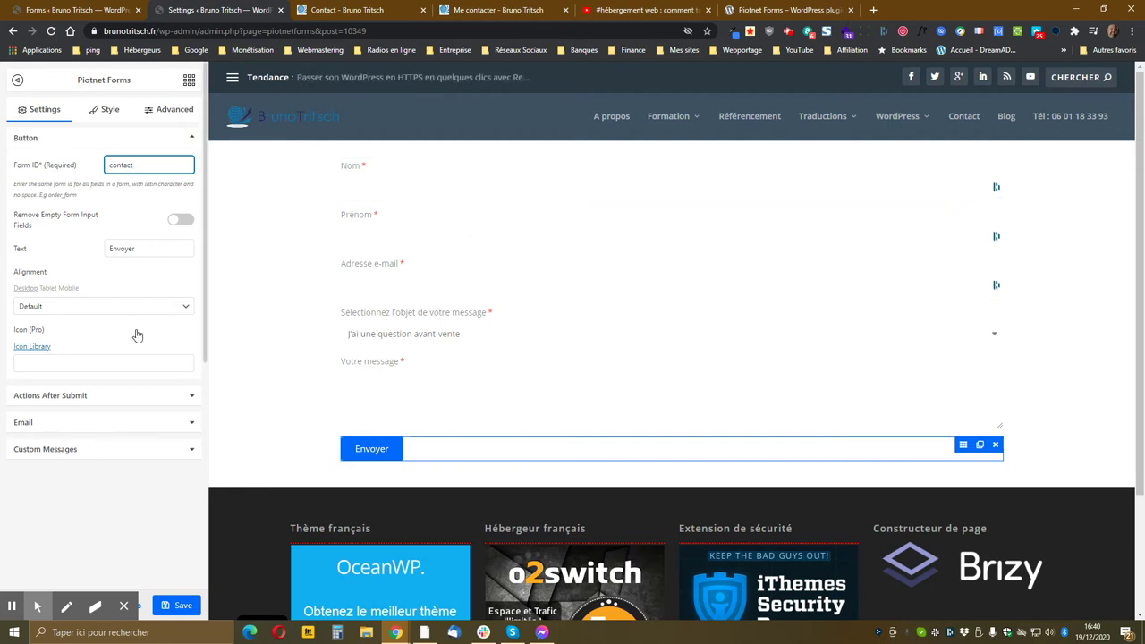
# Step: Align the submit button to Center and assign it the outlined envelope icon from the icon library
pyautogui.click(86, 307)
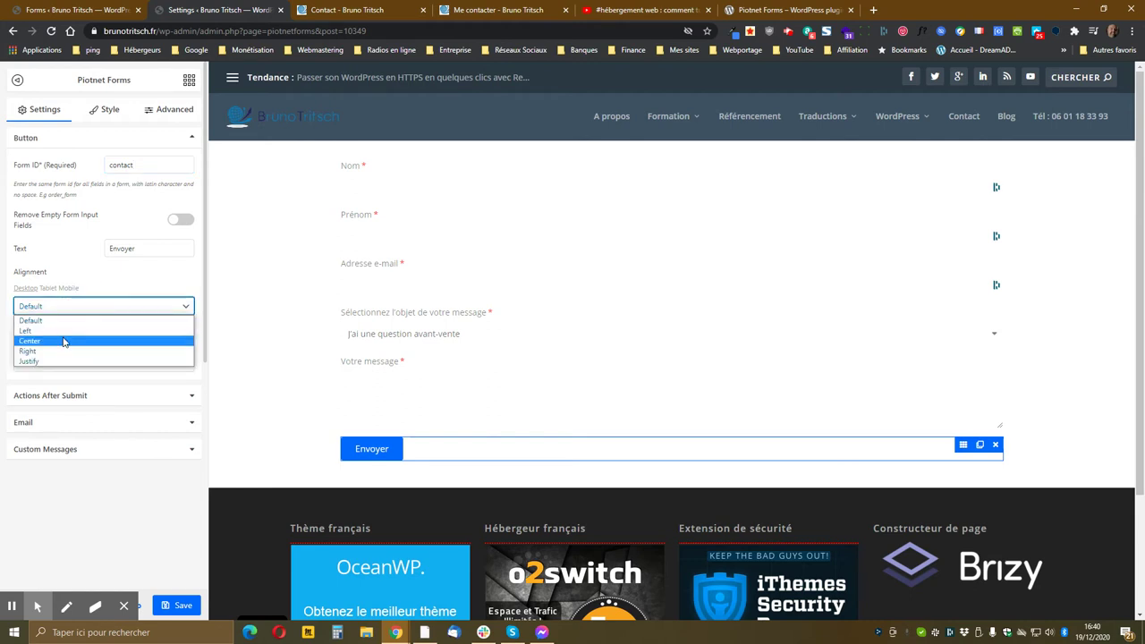
pyautogui.click(63, 342)
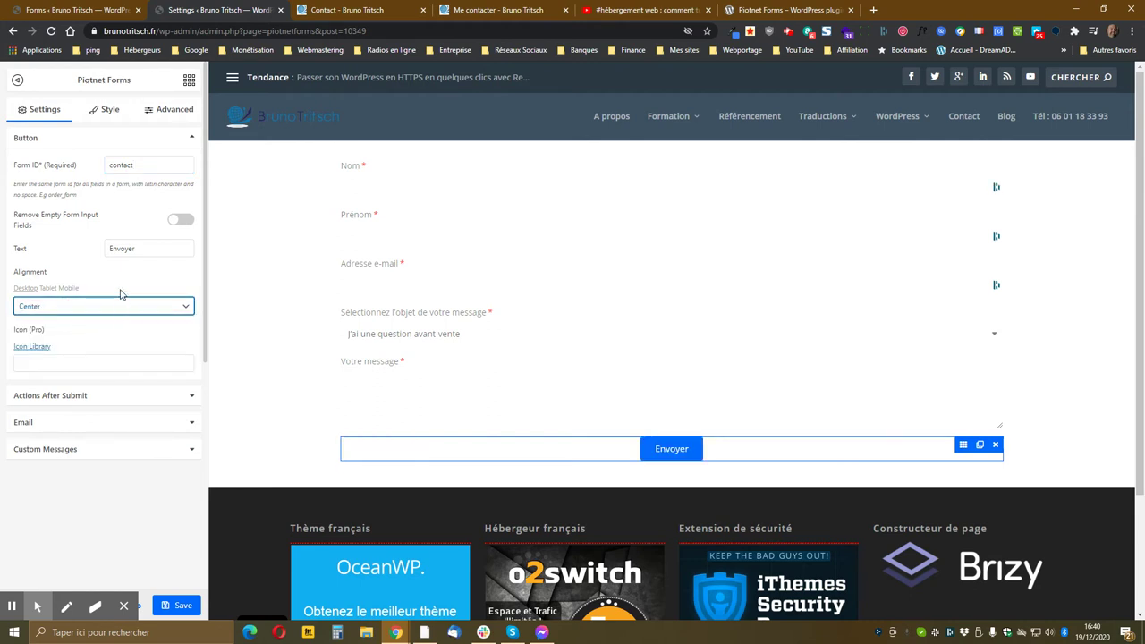
pyautogui.click(27, 347)
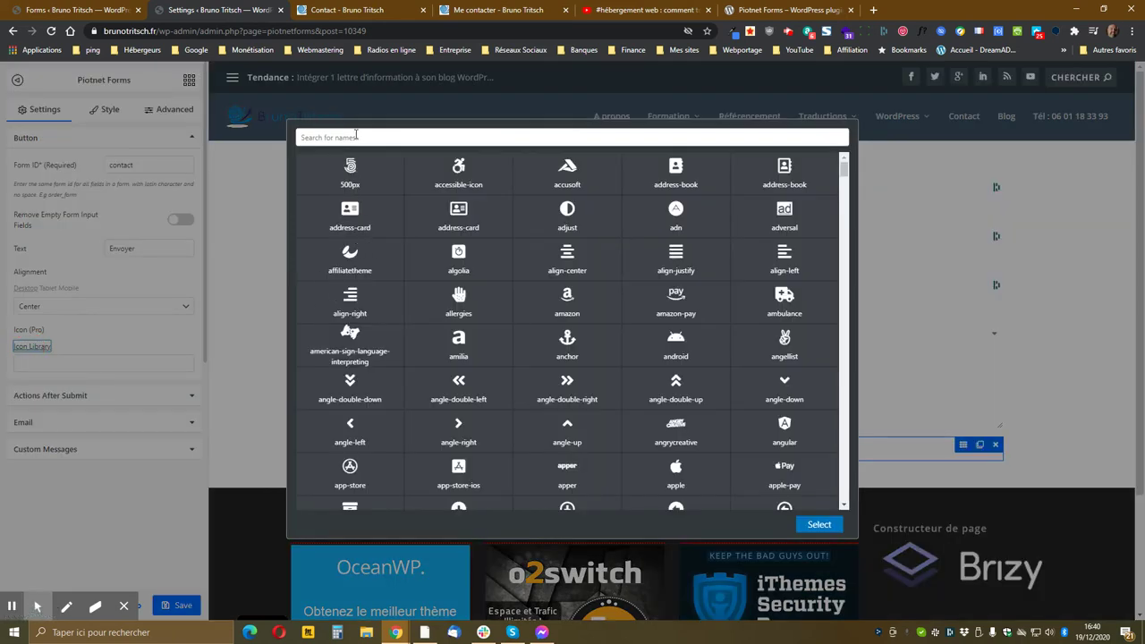
pyautogui.scroll(-10, 567, 349)
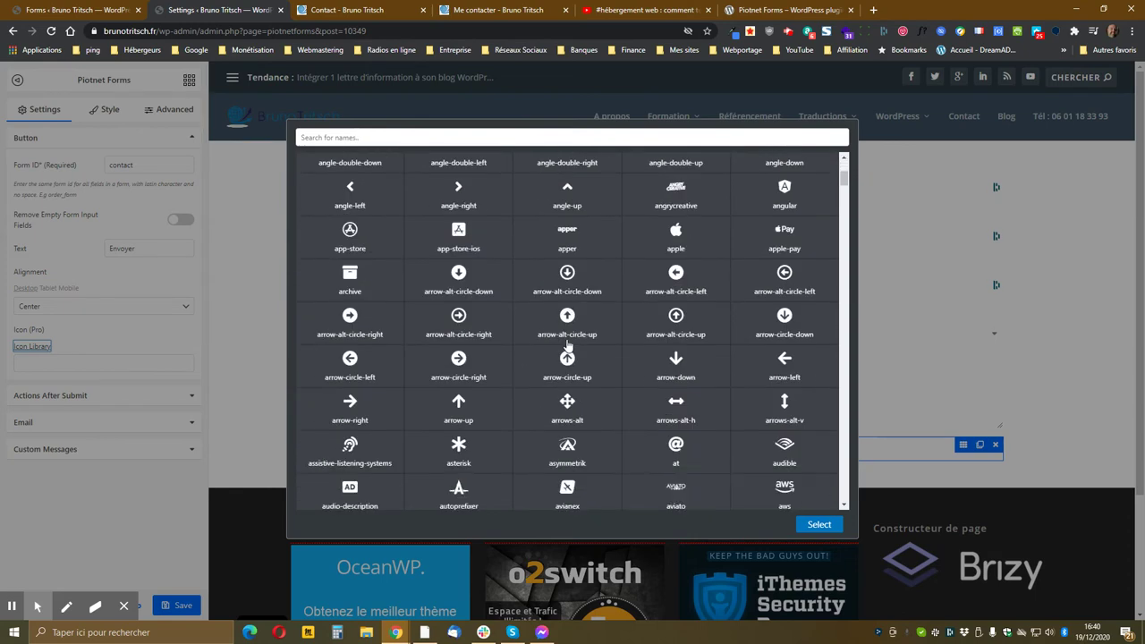
pyautogui.scroll(2, 343, 190)
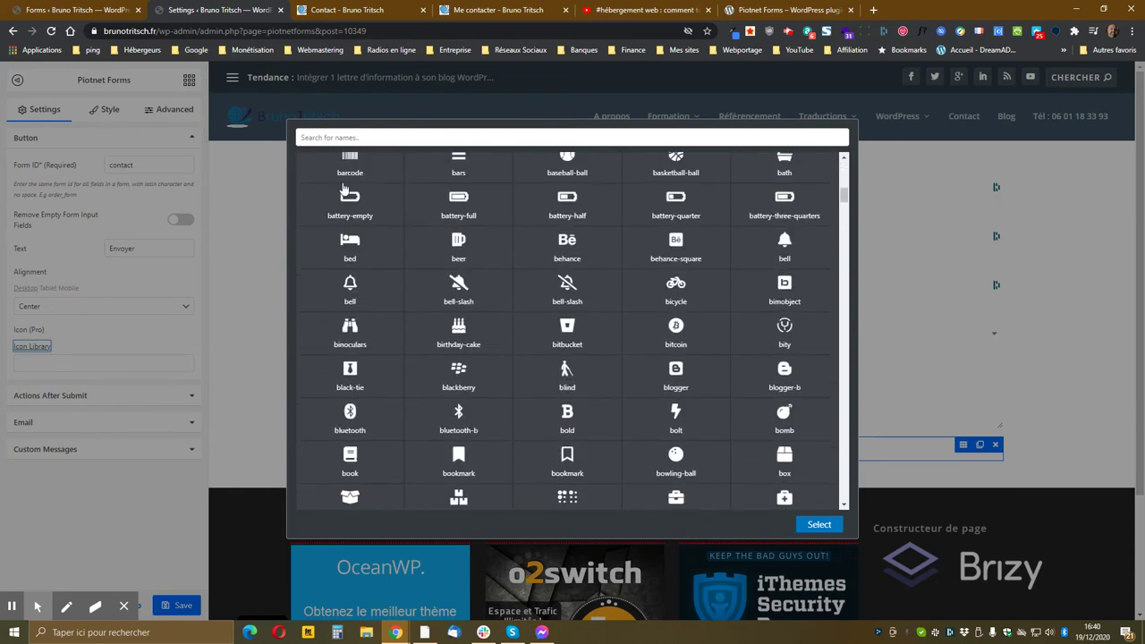
pyautogui.click(367, 138)
pyautogui.write('enve')
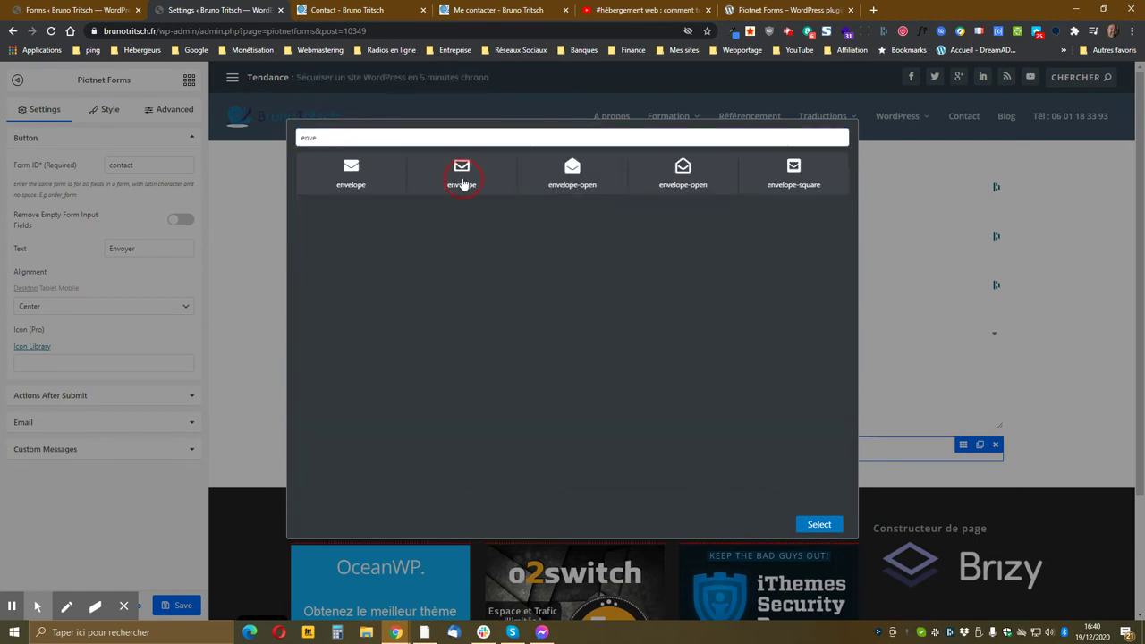
pyautogui.click(462, 179)
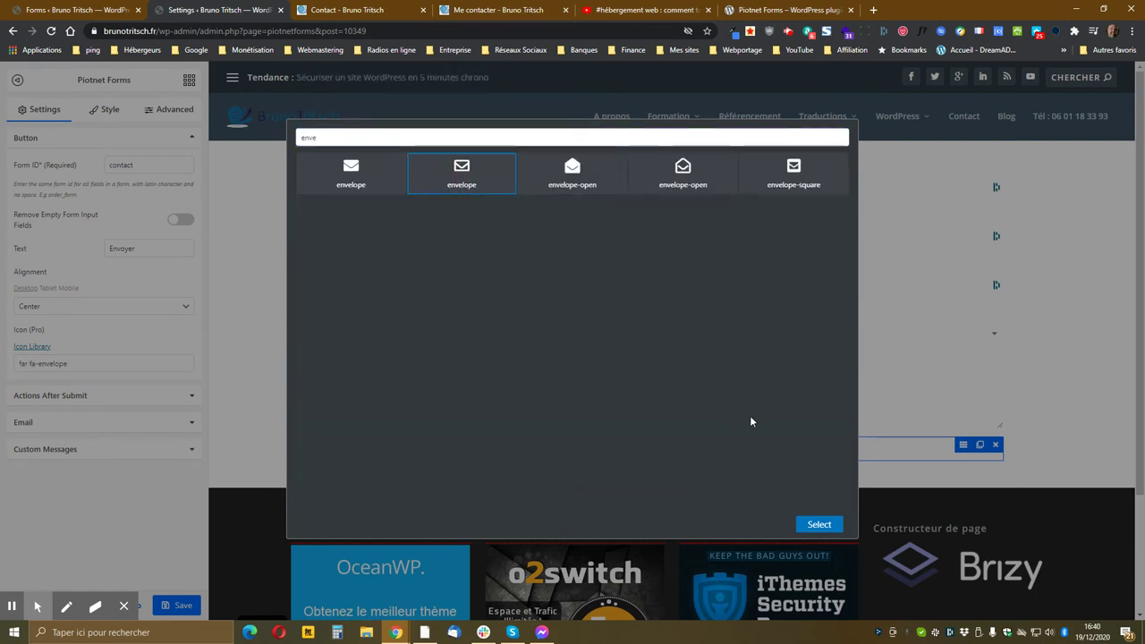
pyautogui.click(818, 532)
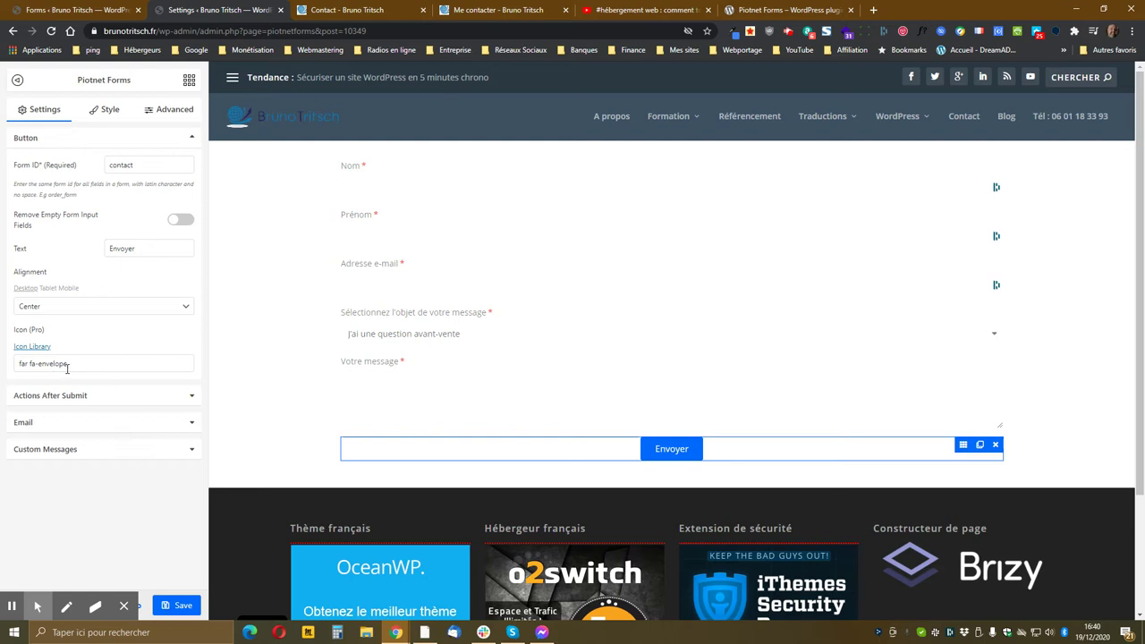
# Step: Save the form and reload the published contact page to check the submit button
pyautogui.click(183, 607)
pyautogui.click(347, 11)
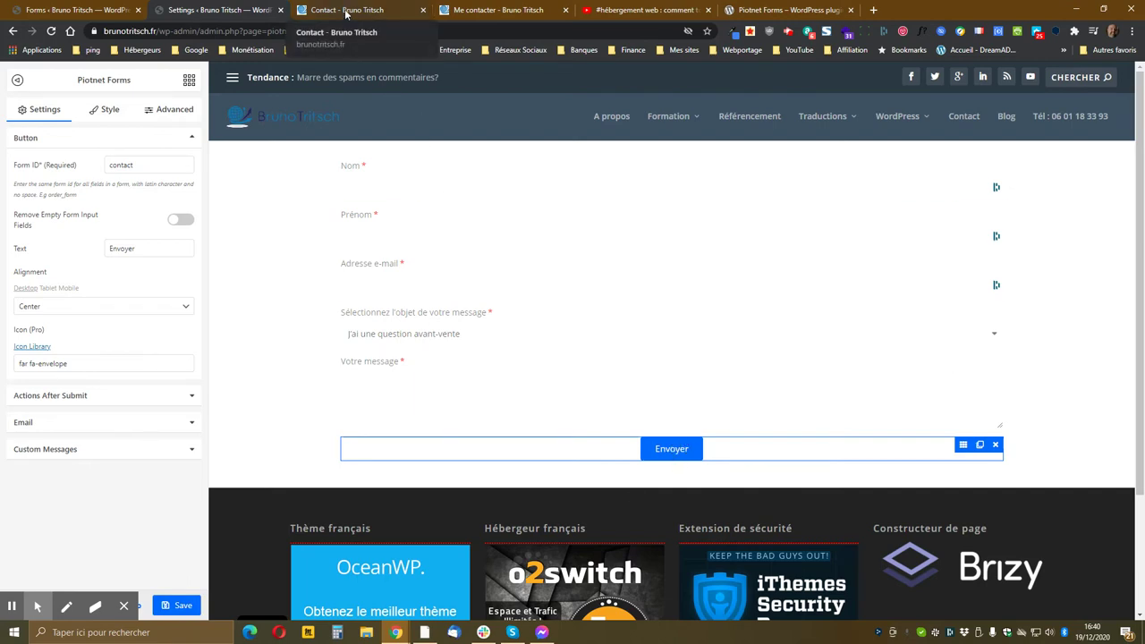
pyautogui.click(49, 13)
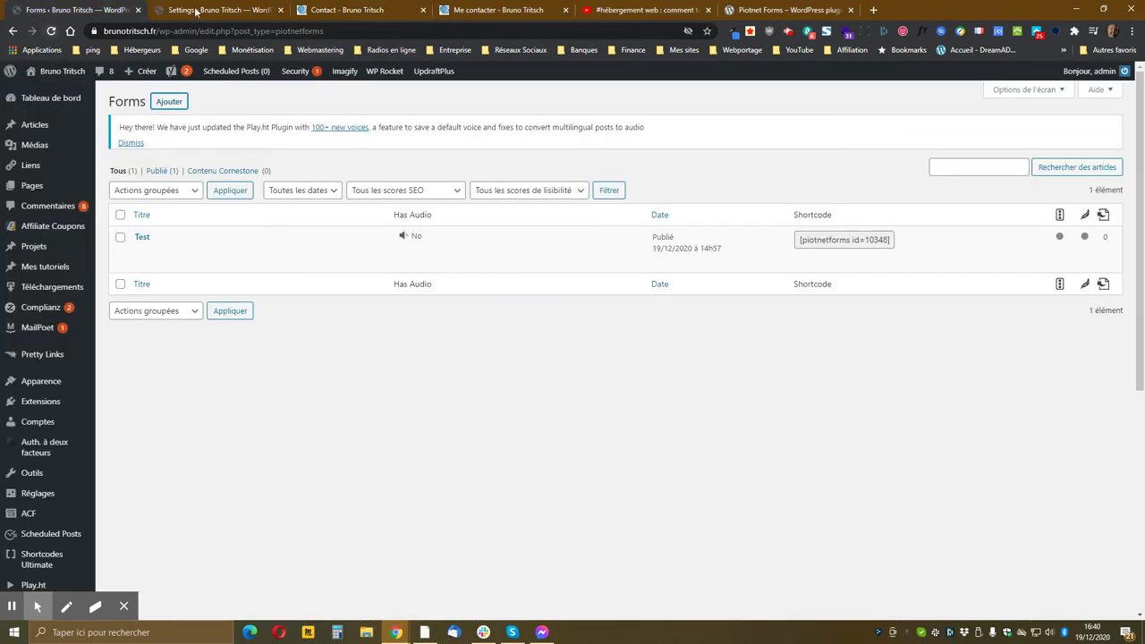
pyautogui.click(346, 8)
pyautogui.click(52, 32)
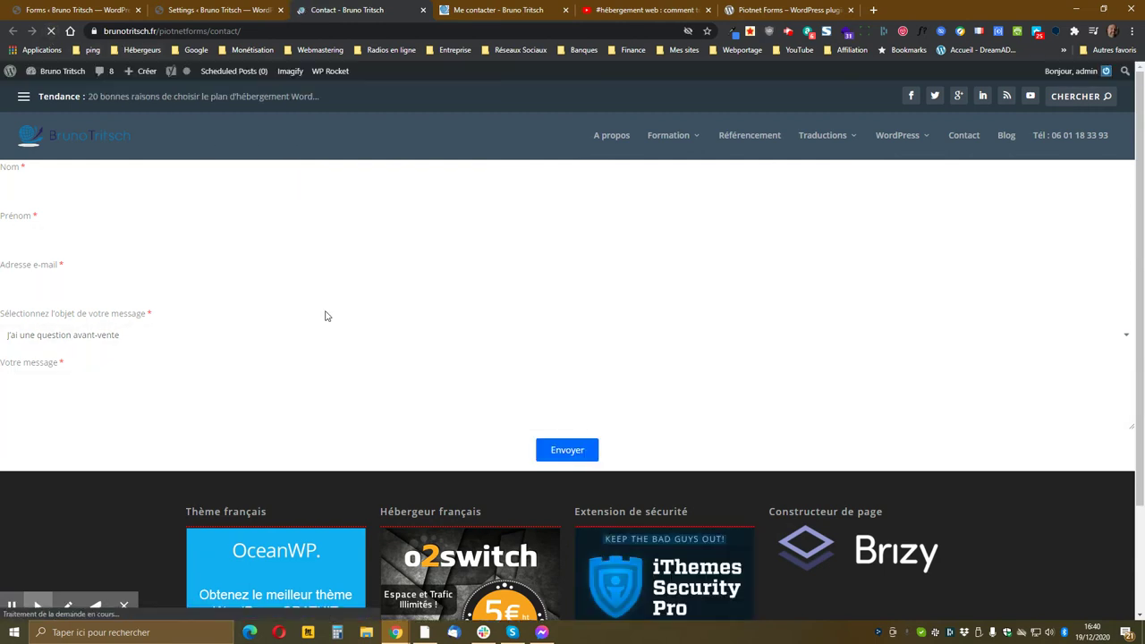
# Step: Return to the form editor and reselect the outlined envelope icon for the "Envoyer" button
pyautogui.click(211, 9)
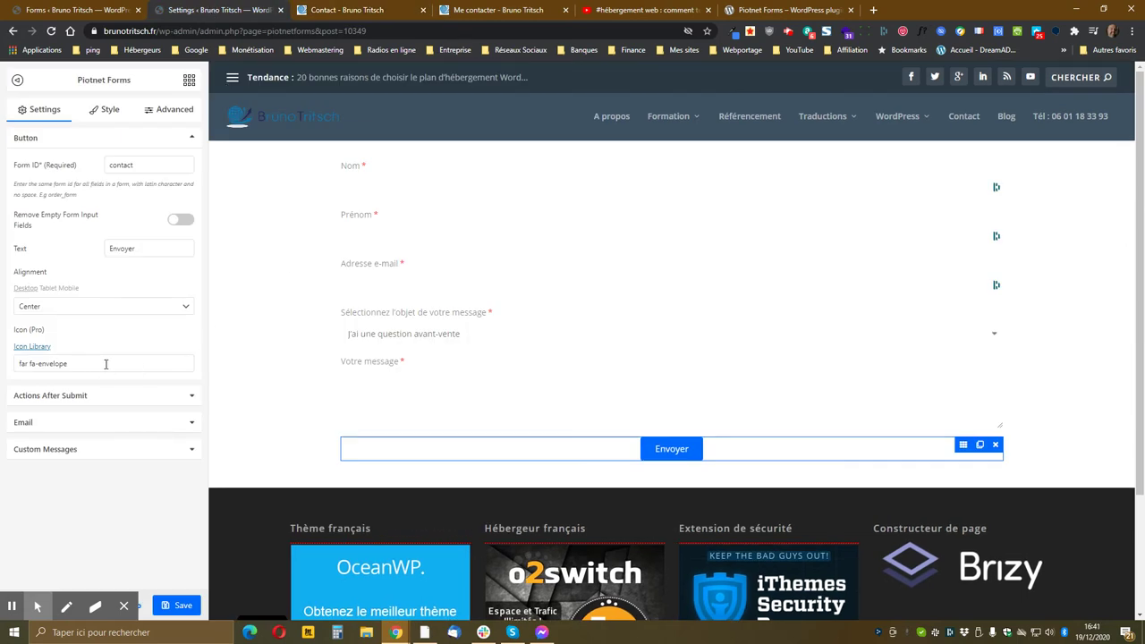
pyautogui.click(105, 364)
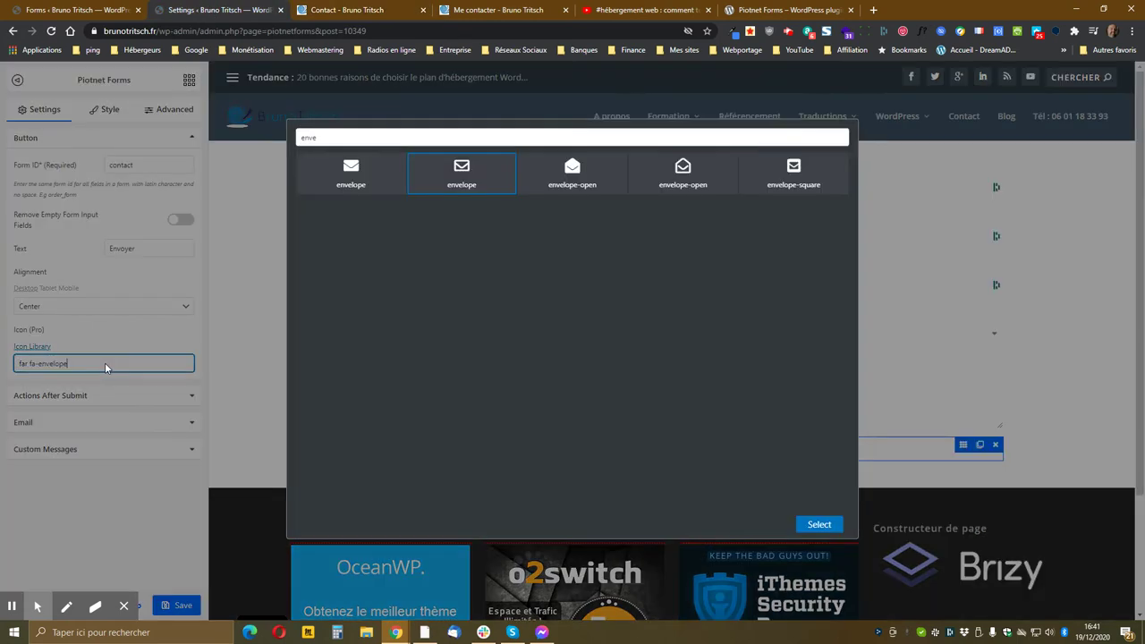
pyautogui.click(460, 186)
pyautogui.click(817, 526)
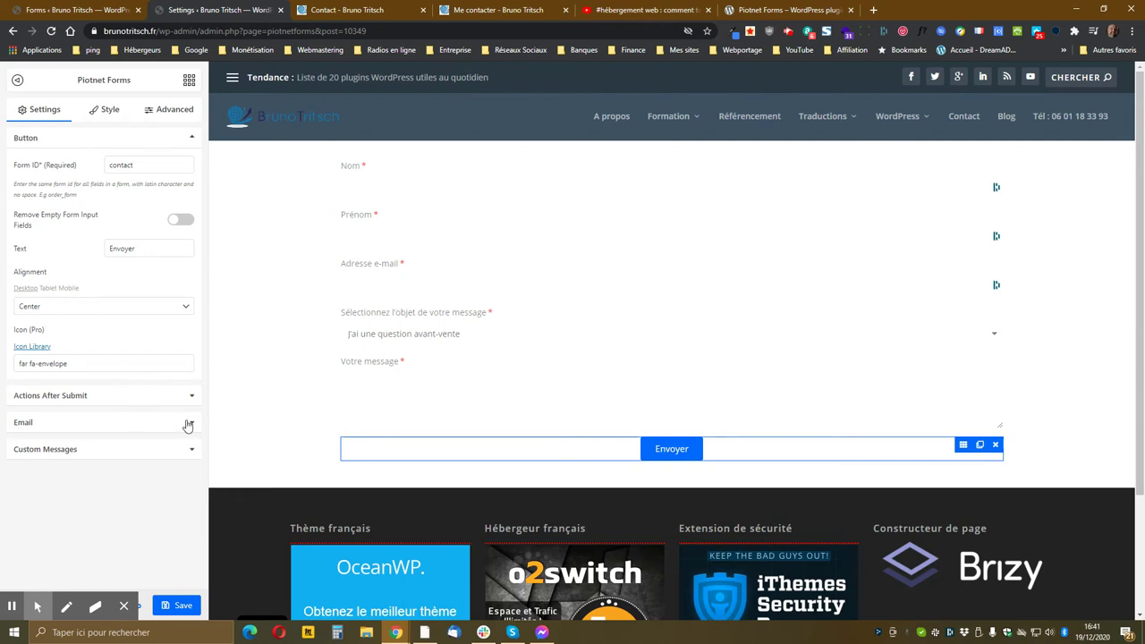
# Step: Review the list of actions that can be added after the form is submitted, from Email down to Zoho CRM
pyautogui.click(84, 403)
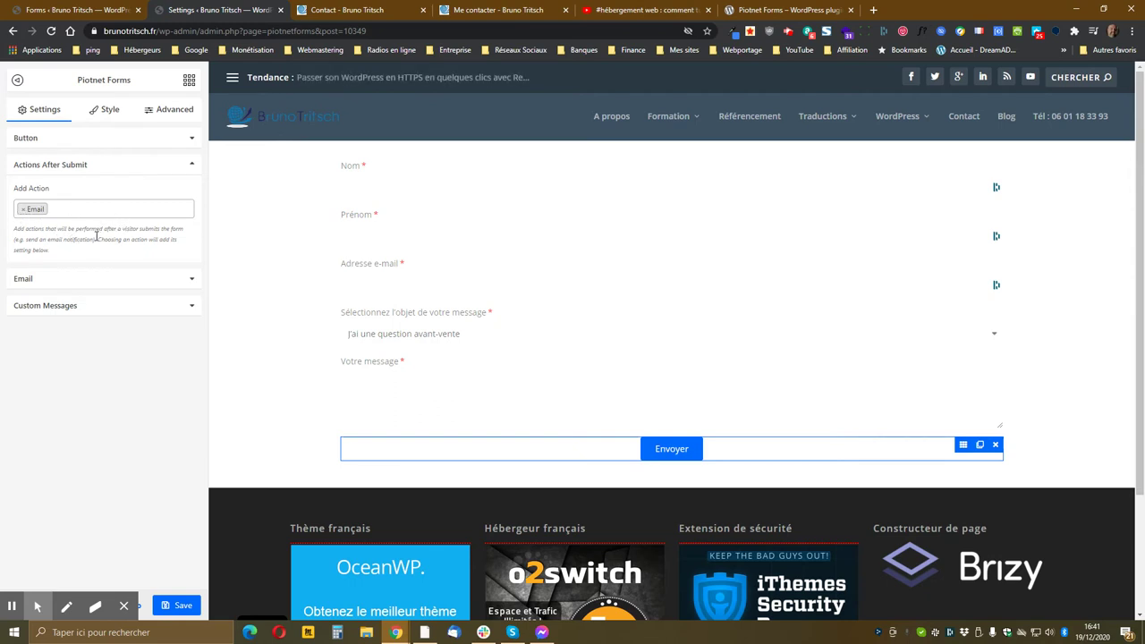
pyautogui.click(150, 205)
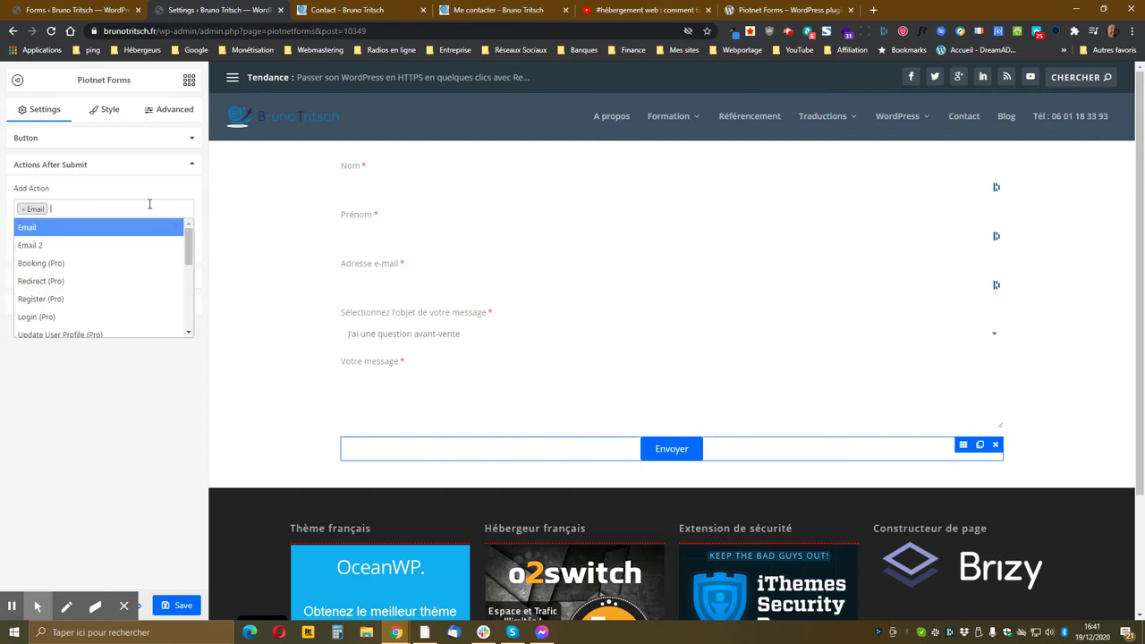
pyautogui.scroll(-3, 144, 250)
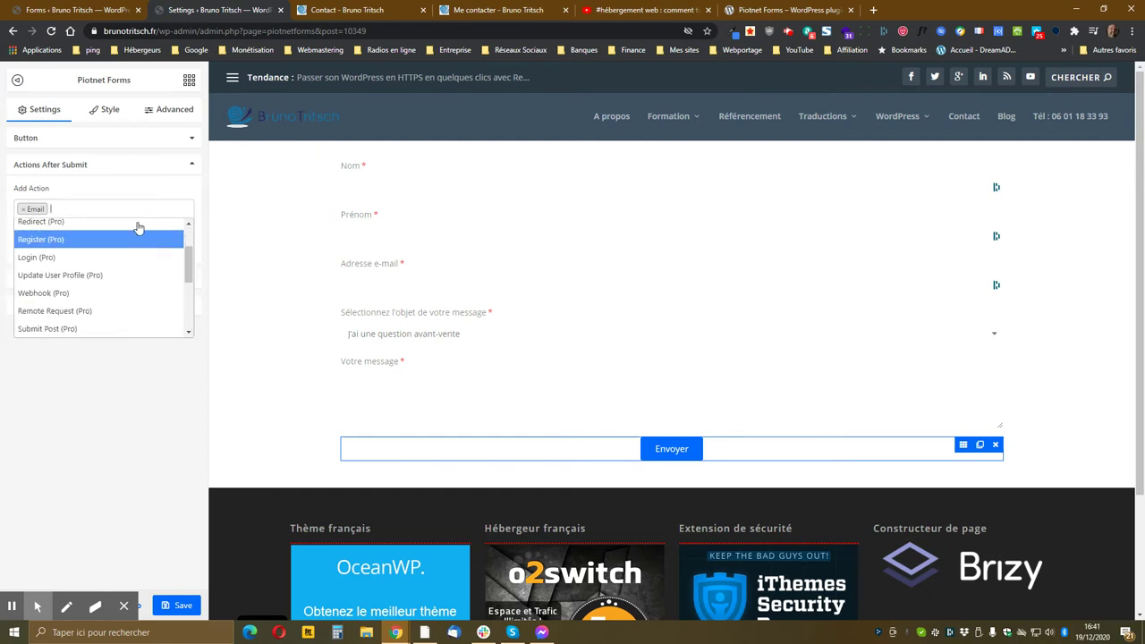
pyautogui.click(133, 205)
pyautogui.click(130, 207)
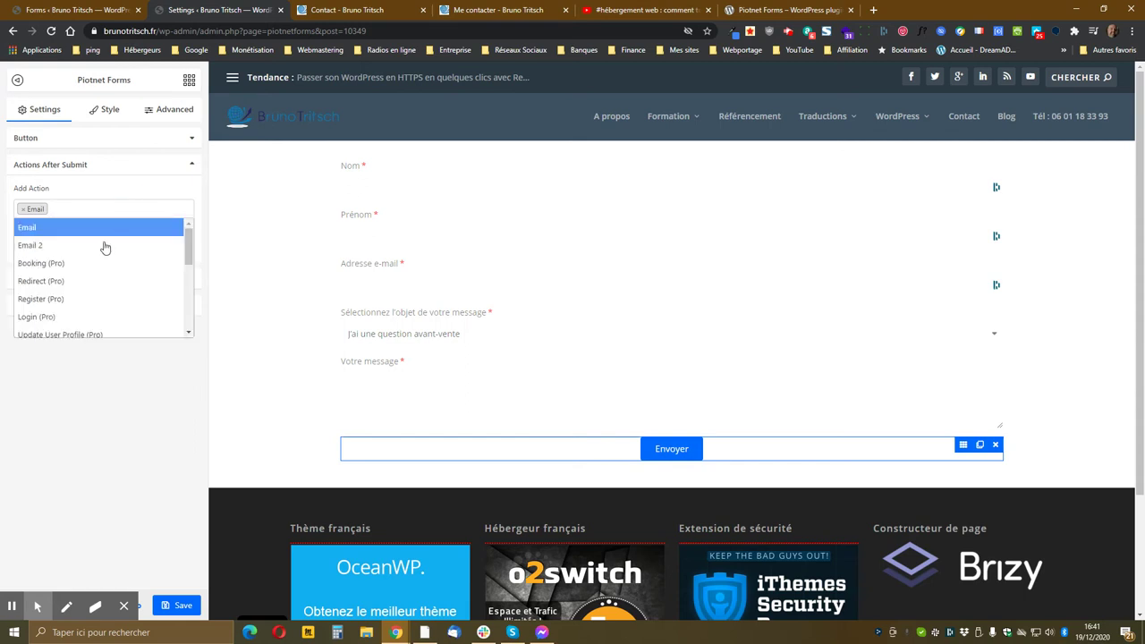
pyautogui.scroll(-5, 97, 255)
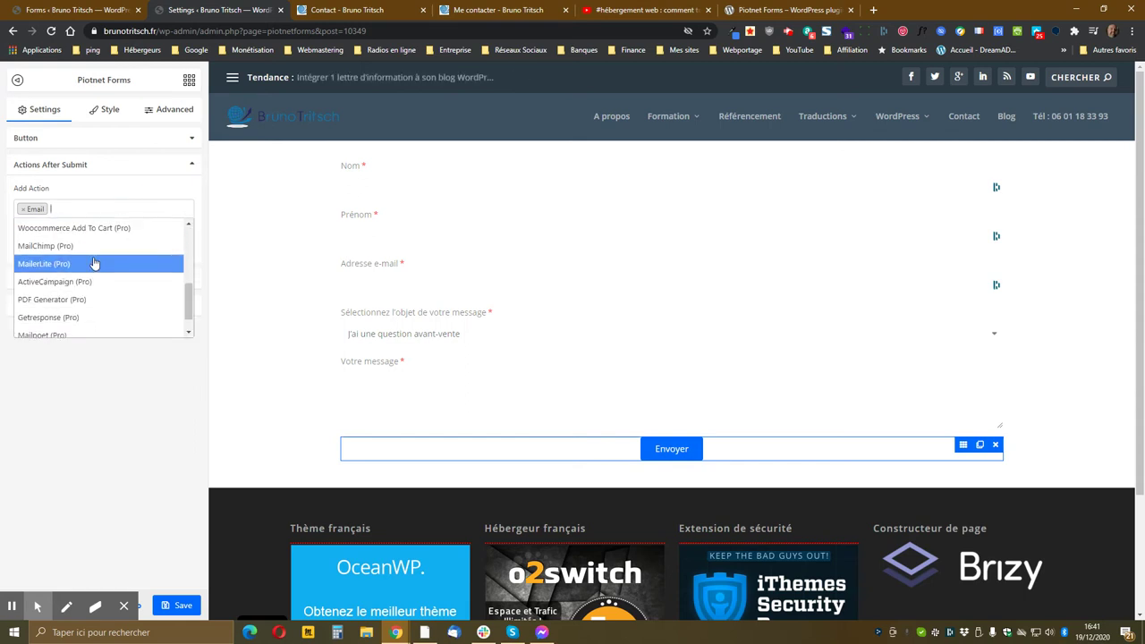
pyautogui.scroll(-1, 95, 258)
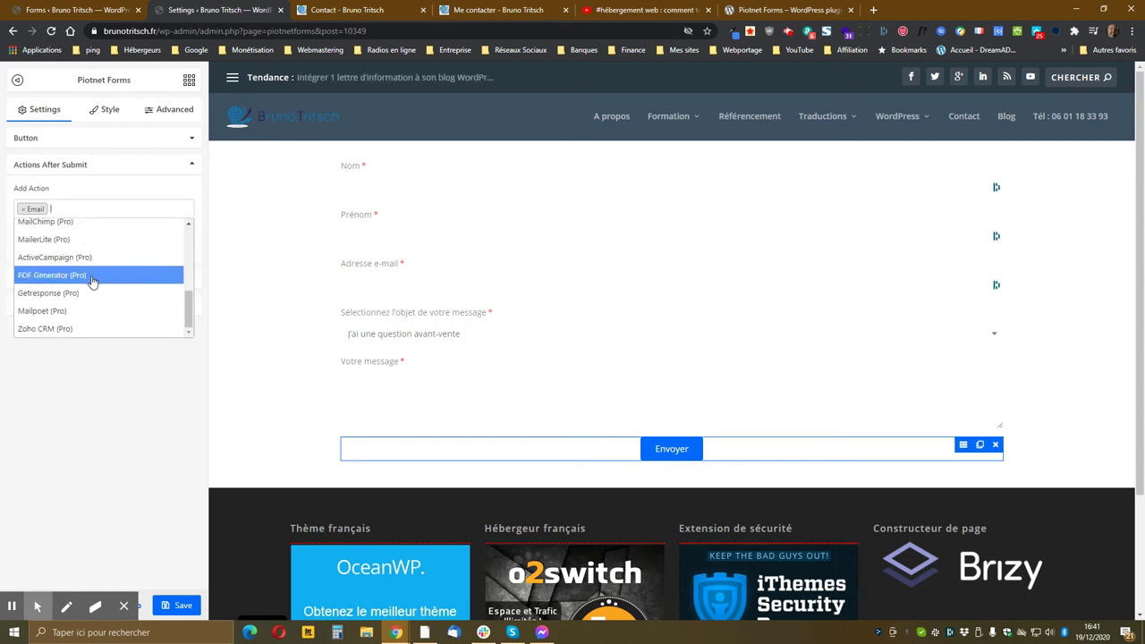
pyautogui.scroll(10, 91, 279)
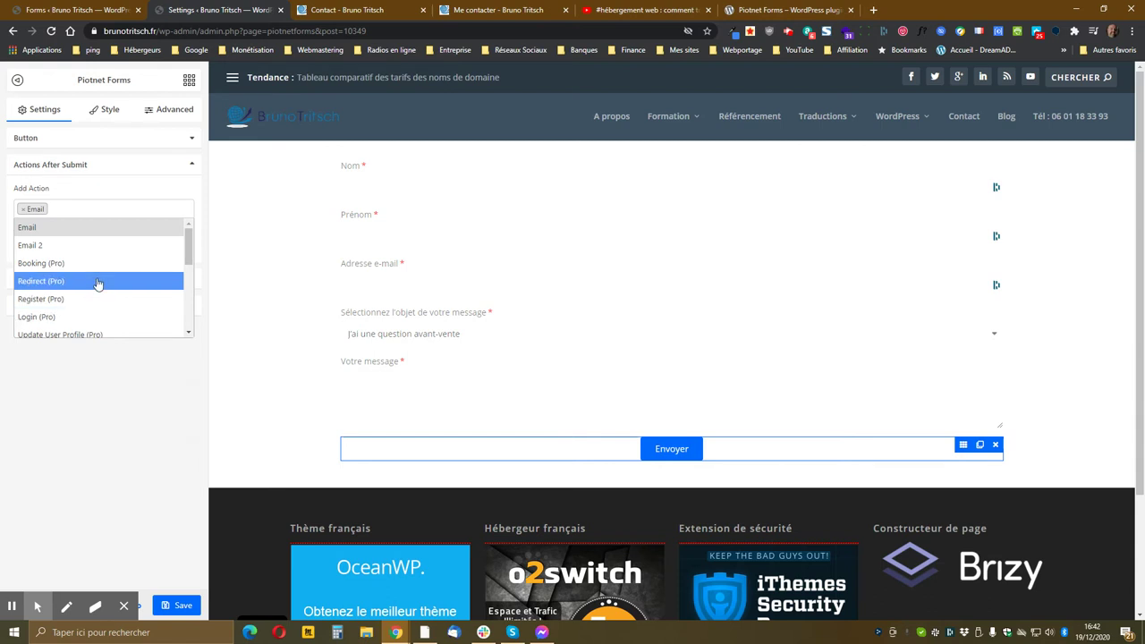
pyautogui.scroll(-1, 98, 283)
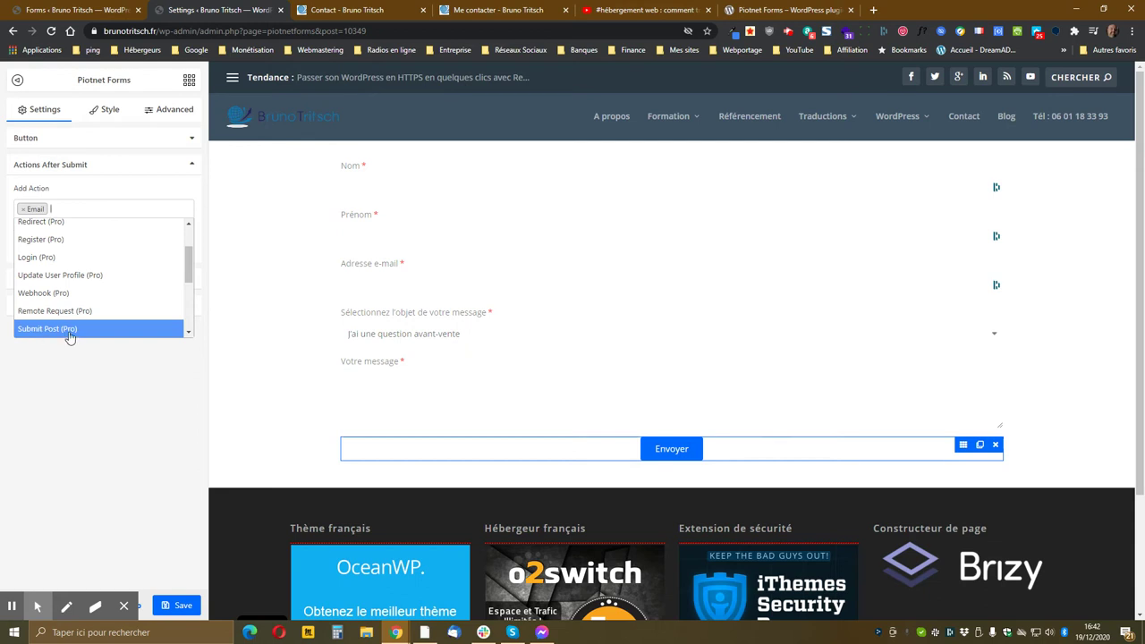
pyautogui.scroll(-1, 62, 333)
pyautogui.scroll(-1, 40, 289)
pyautogui.scroll(2, 38, 284)
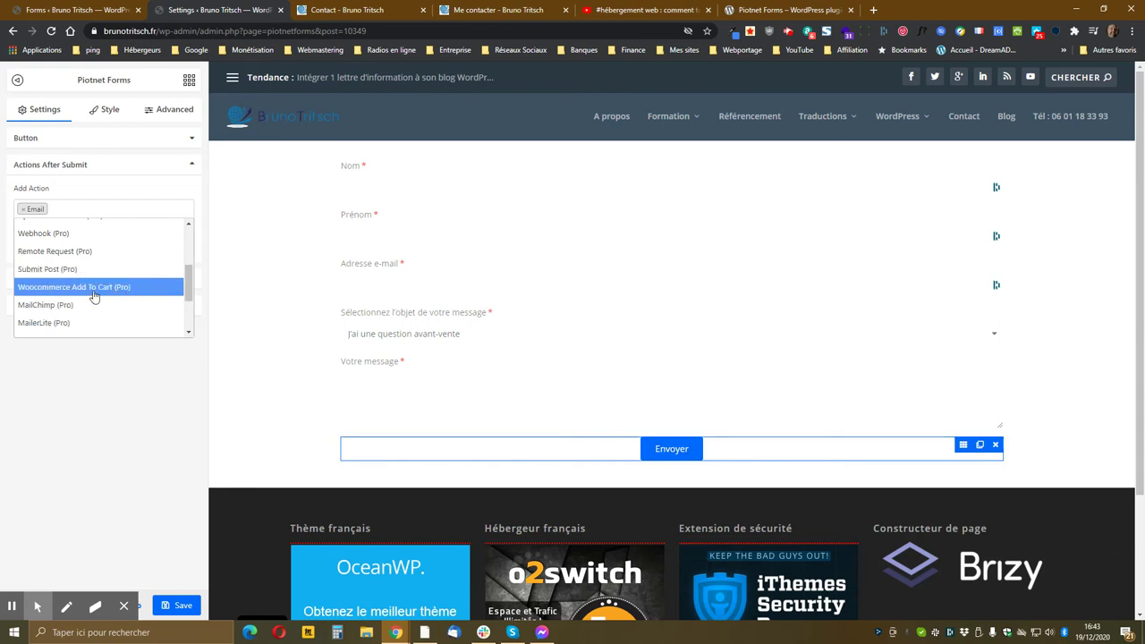
pyautogui.scroll(-2, 111, 297)
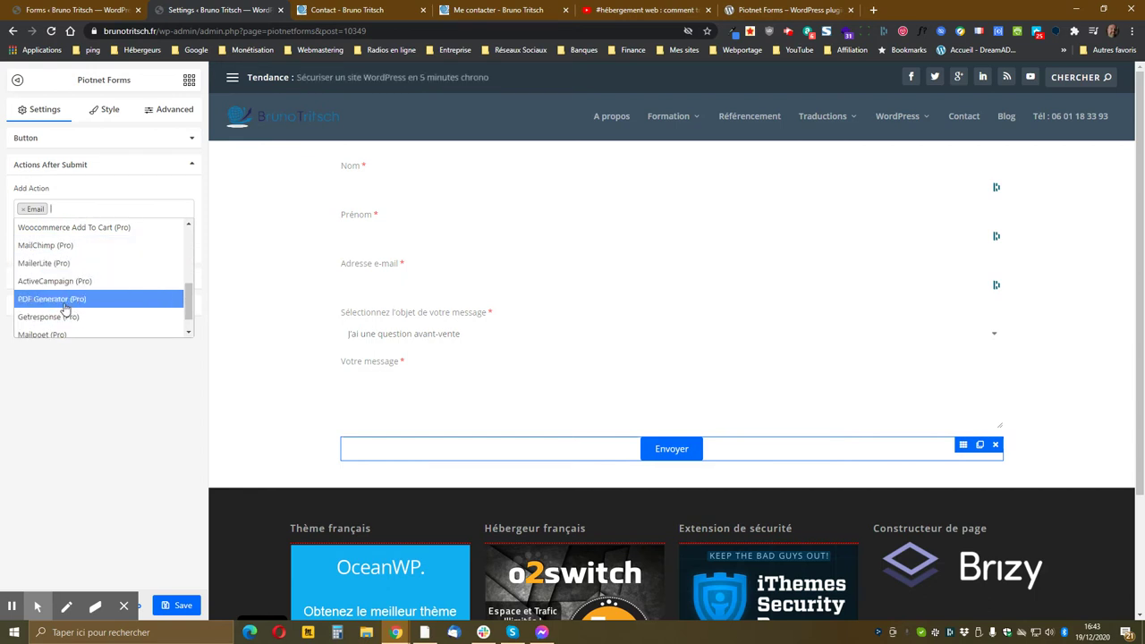
pyautogui.scroll(-1, 62, 304)
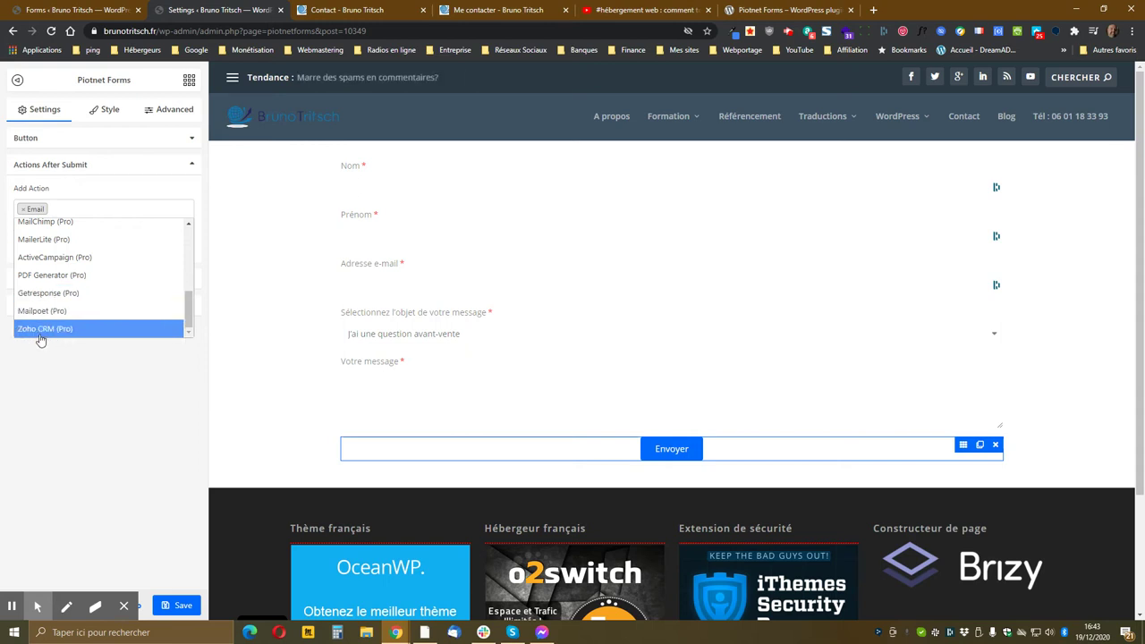
# Step: Finish reviewing the list of after-submit actions and open the settings of the Email action
pyautogui.scroll(2, 128, 312)
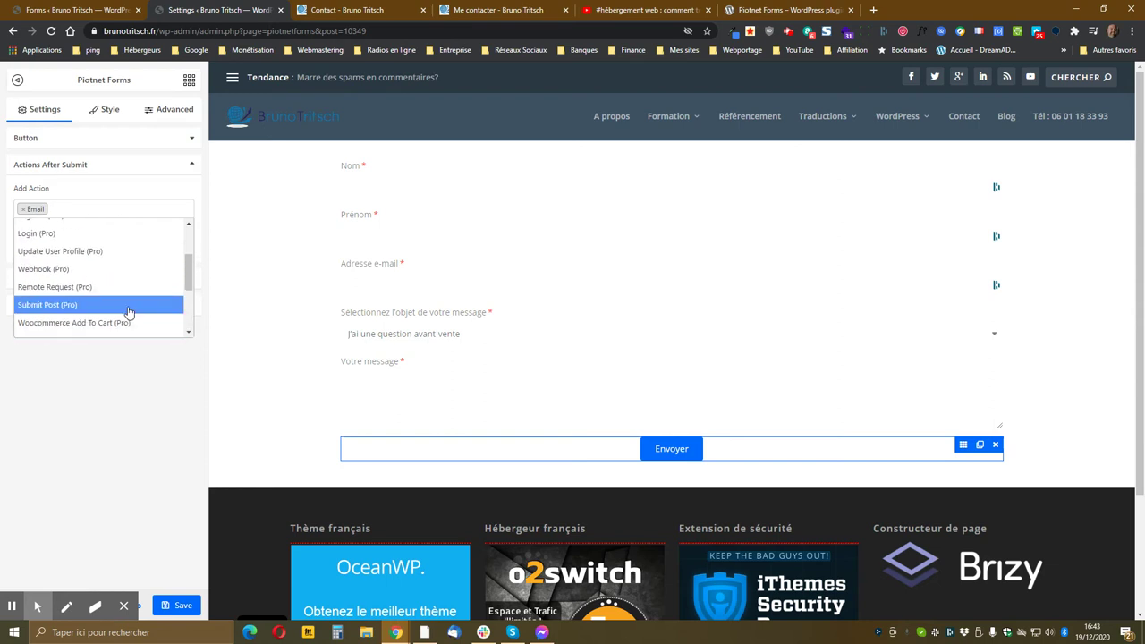
pyautogui.scroll(1, 129, 313)
pyautogui.click(107, 209)
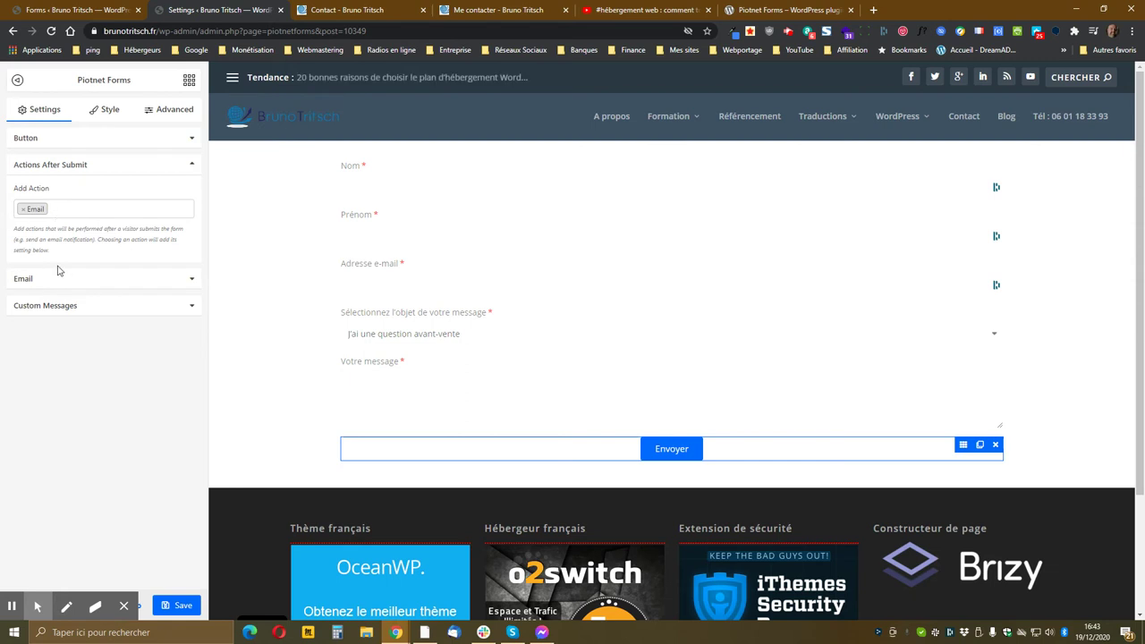
pyautogui.click(187, 280)
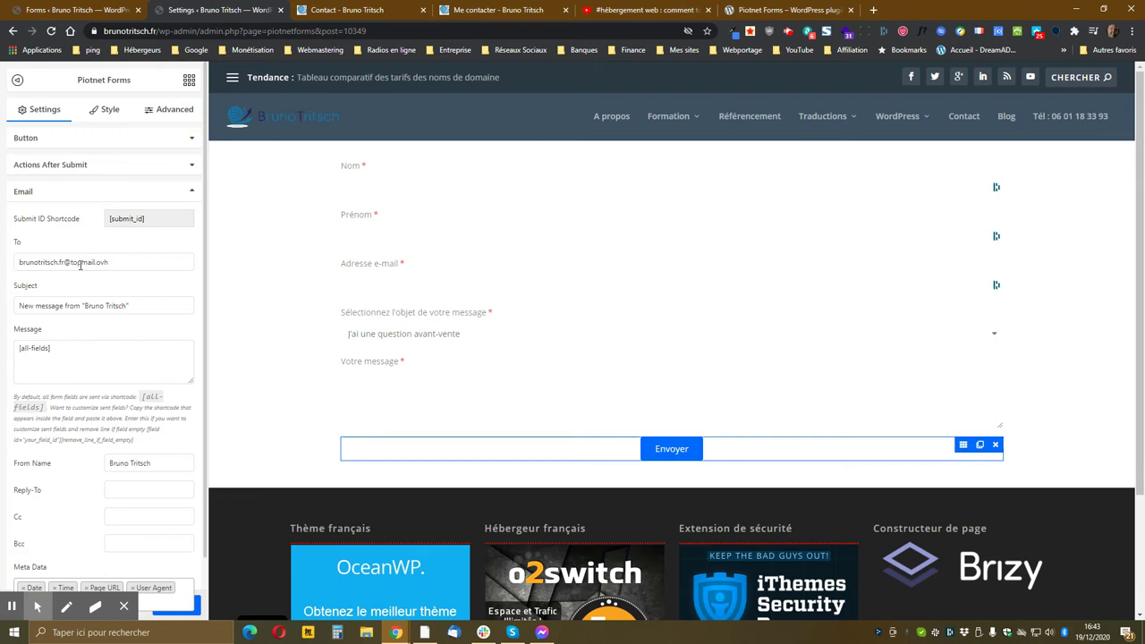
# Step: Replace the recipient in the Email action's To field with a sample e-mail address
pyautogui.moveTo(124, 262); pyautogui.dragTo(13, 265)
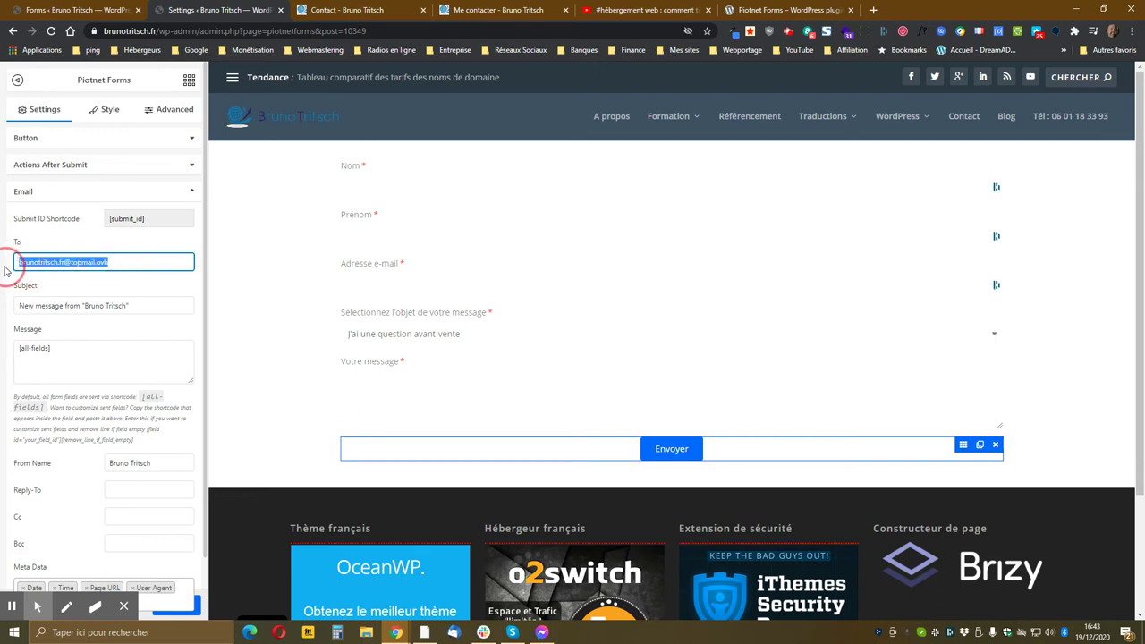
pyautogui.press('BackSpace')
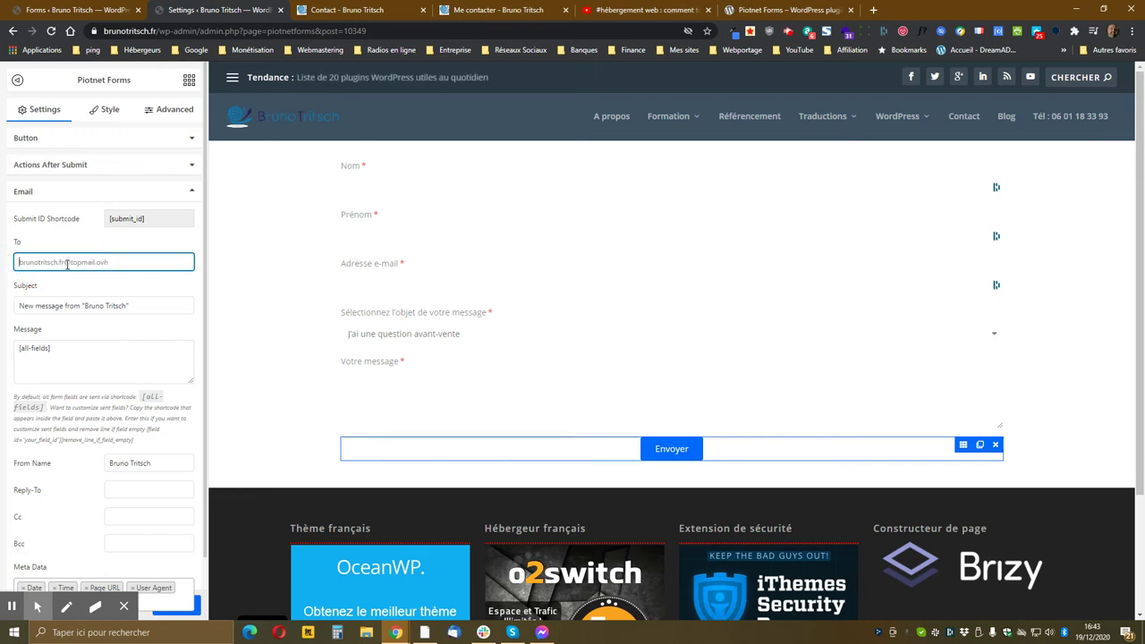
pyautogui.hotkey('ctrl', 'z')
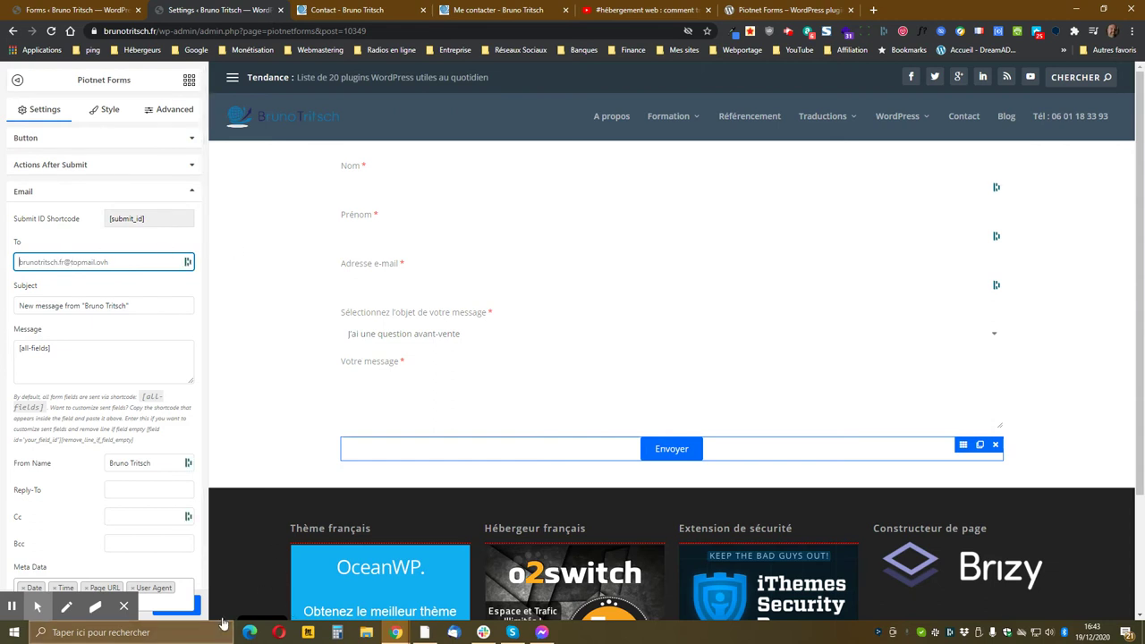
pyautogui.scroll(-2, 179, 555)
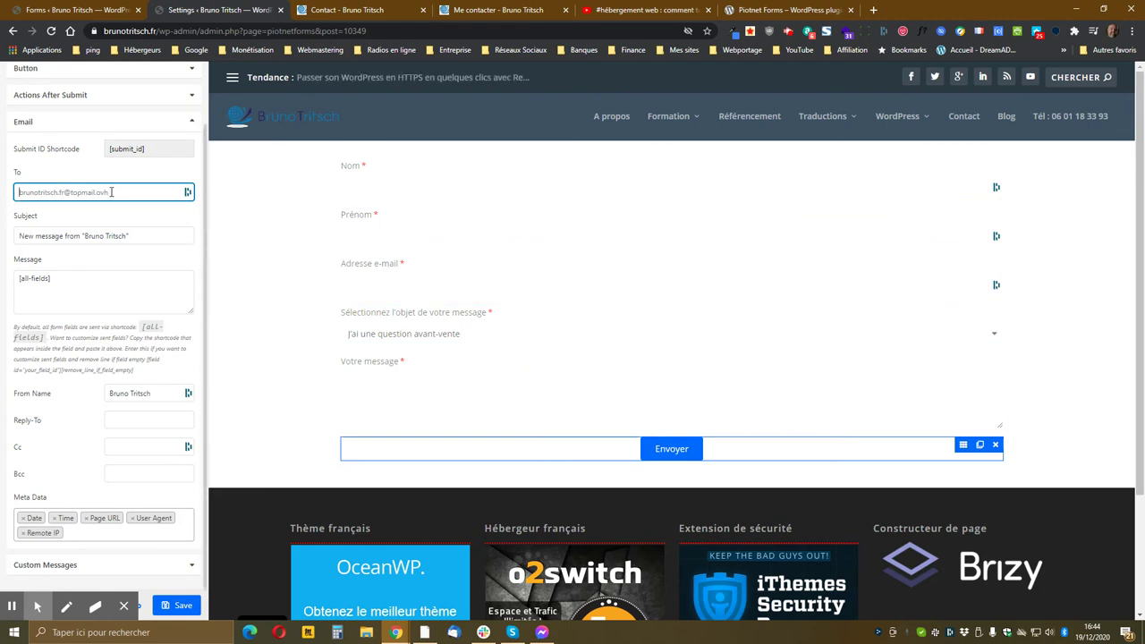
pyautogui.write('mon-adresse-email@example.com')
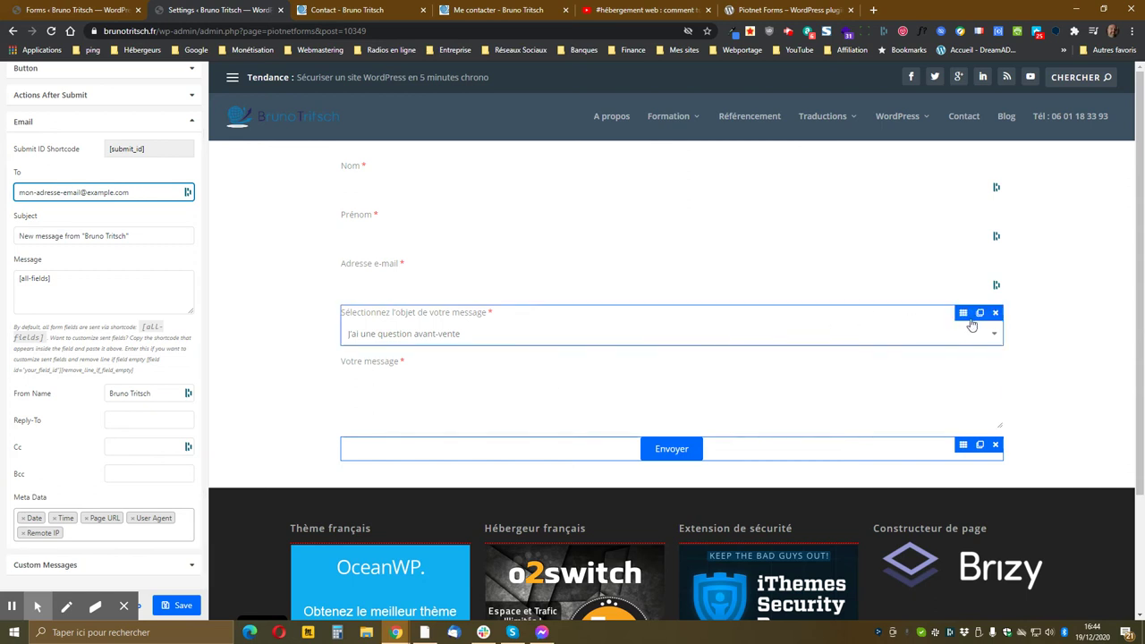
# Step: Copy the shortcode of the "Sélectionnez l'objet de votre message" select field
pyautogui.click(962, 315)
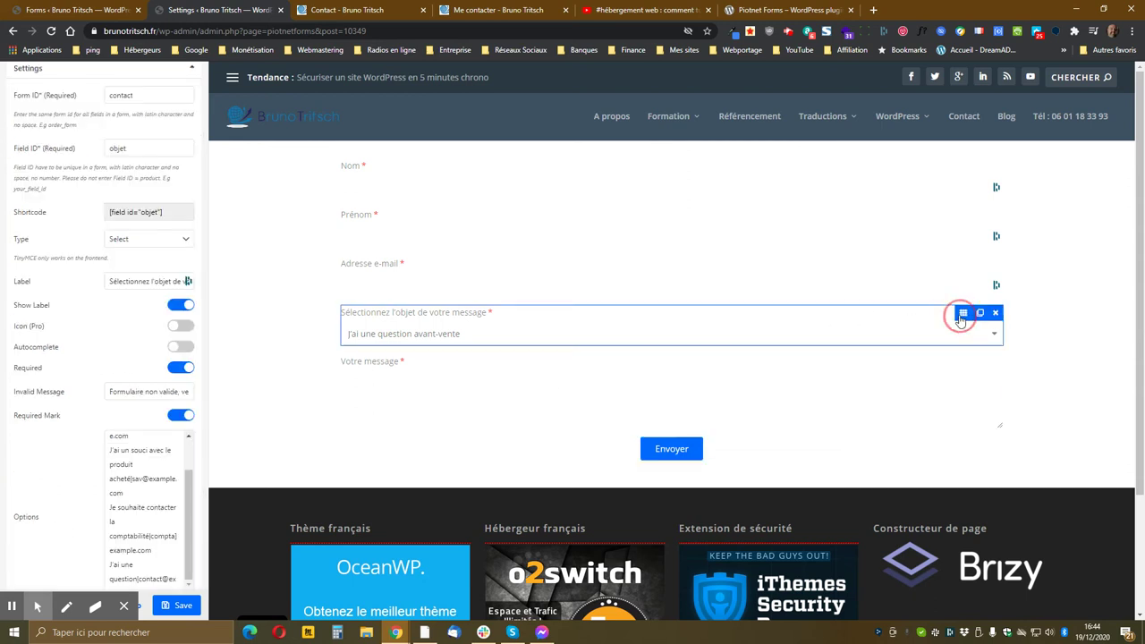
pyautogui.click(138, 212)
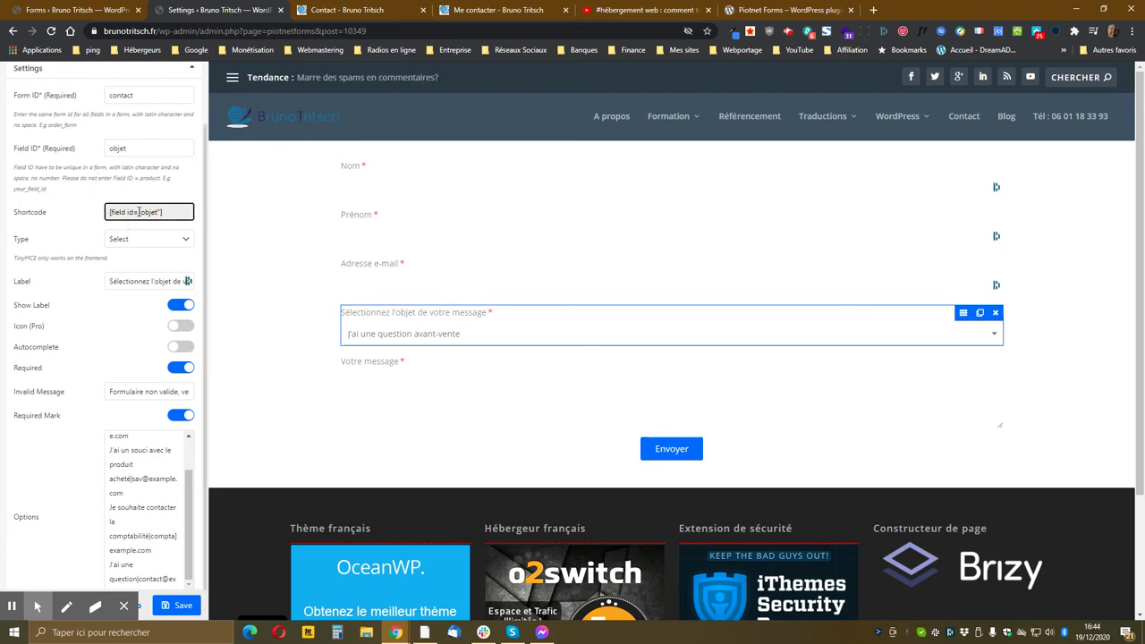
pyautogui.tripleClick(139, 212)
pyautogui.rightClick(139, 213)
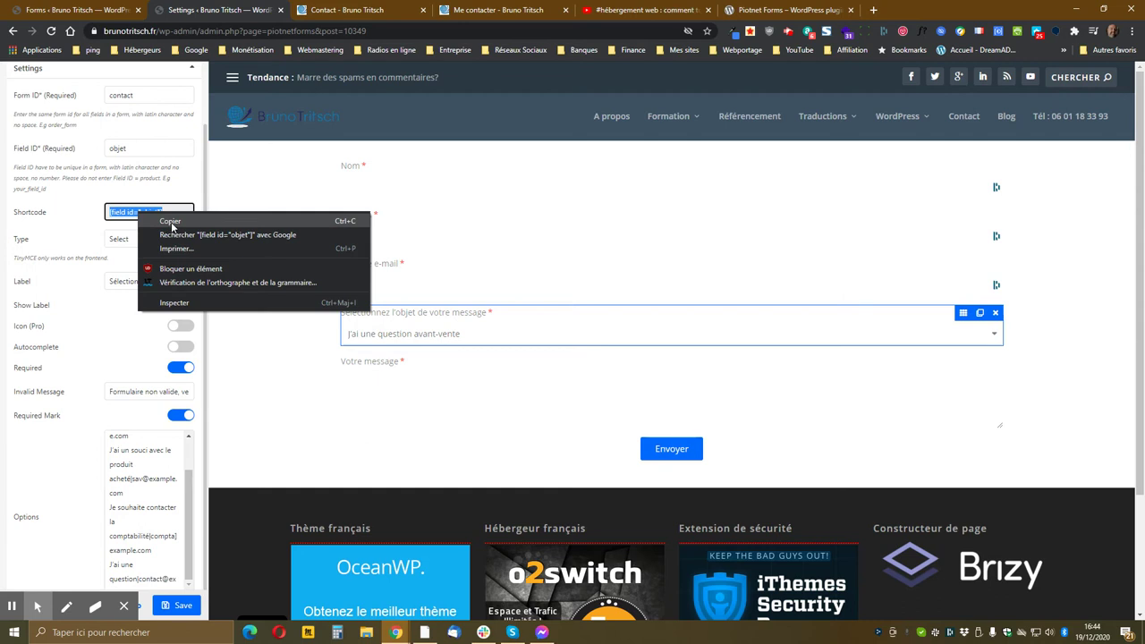
pyautogui.click(173, 224)
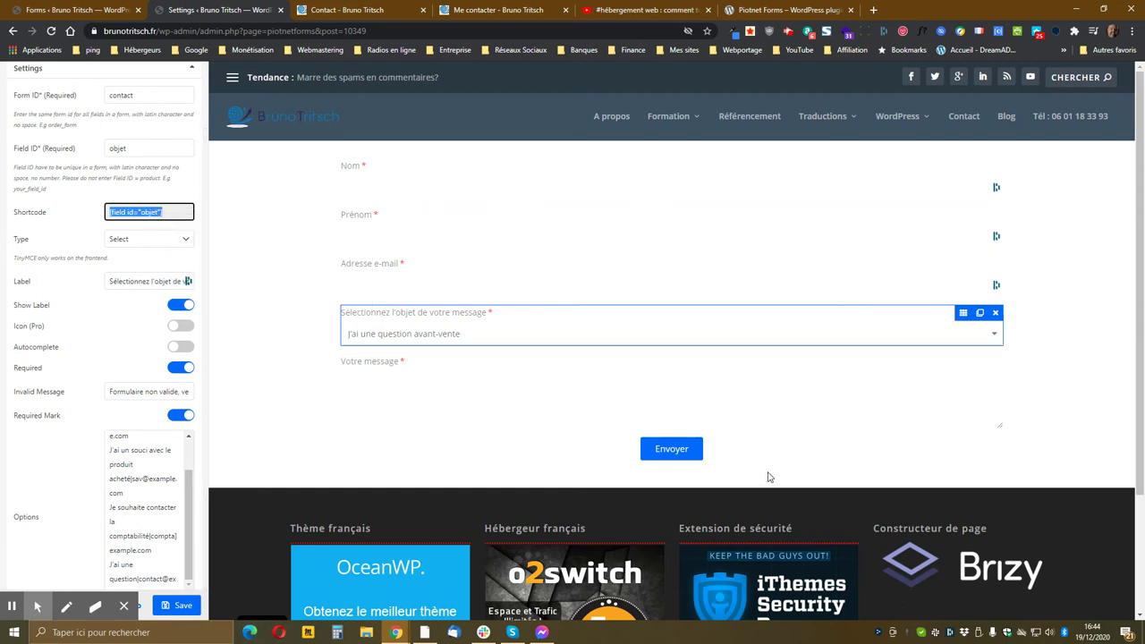
# Step: Set the To recipient in the "Envoyer" button's Email action to the copied shortcode [field id="objet"]
pyautogui.click(963, 446)
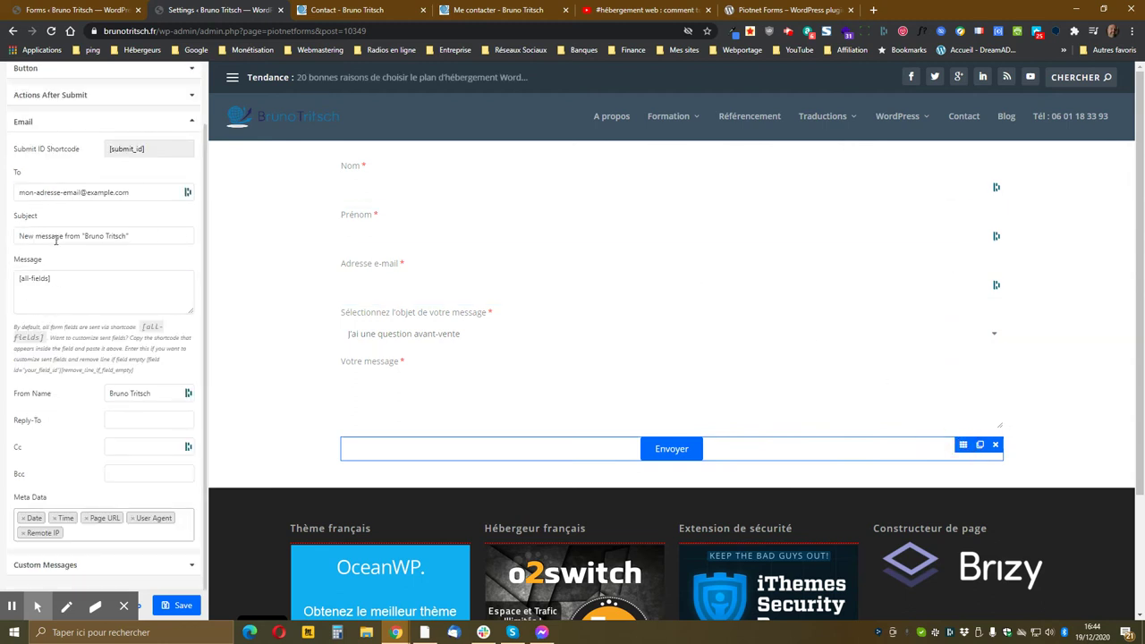
pyautogui.moveTo(138, 192); pyautogui.dragTo(5, 192)
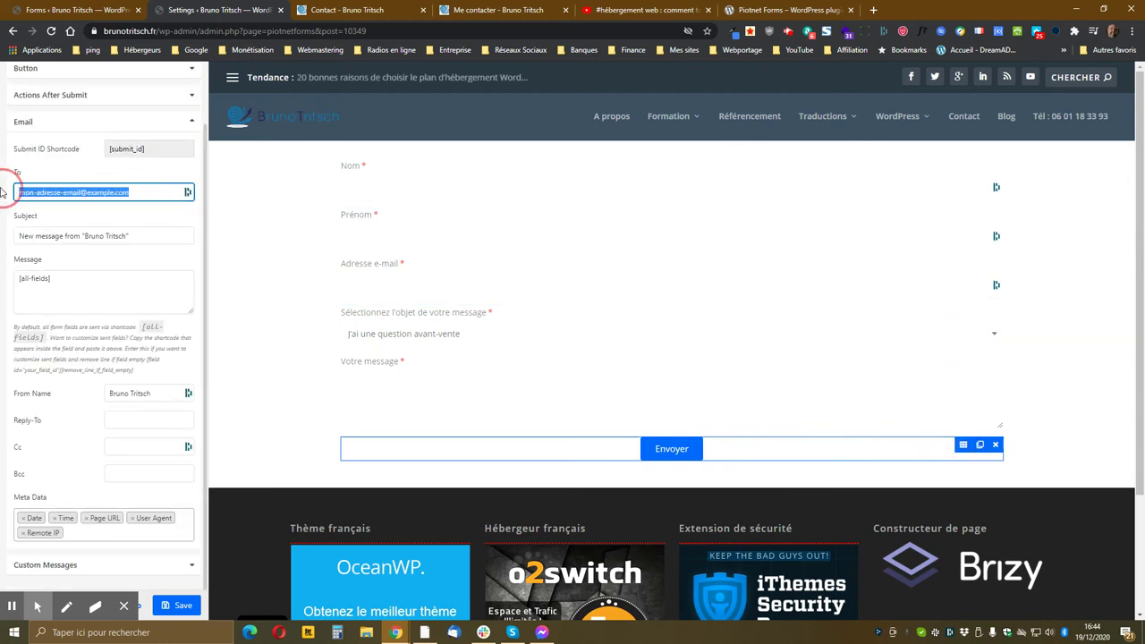
pyautogui.click(188, 193)
pyautogui.hotkey('ctrl', 'v')
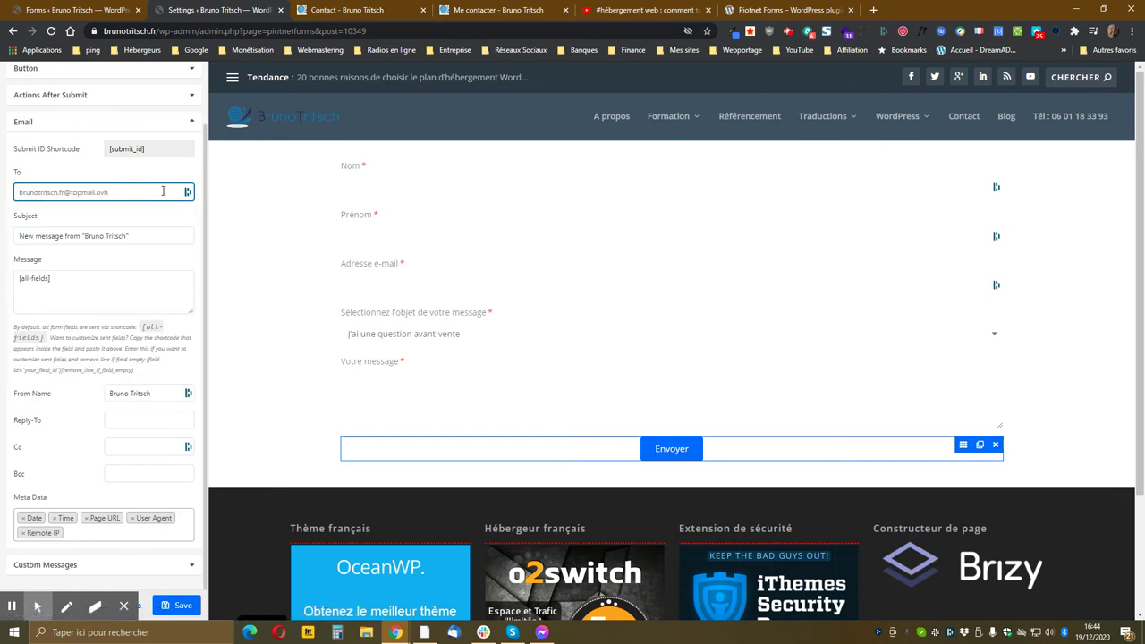
pyautogui.hotkey('ctrl', 'v')
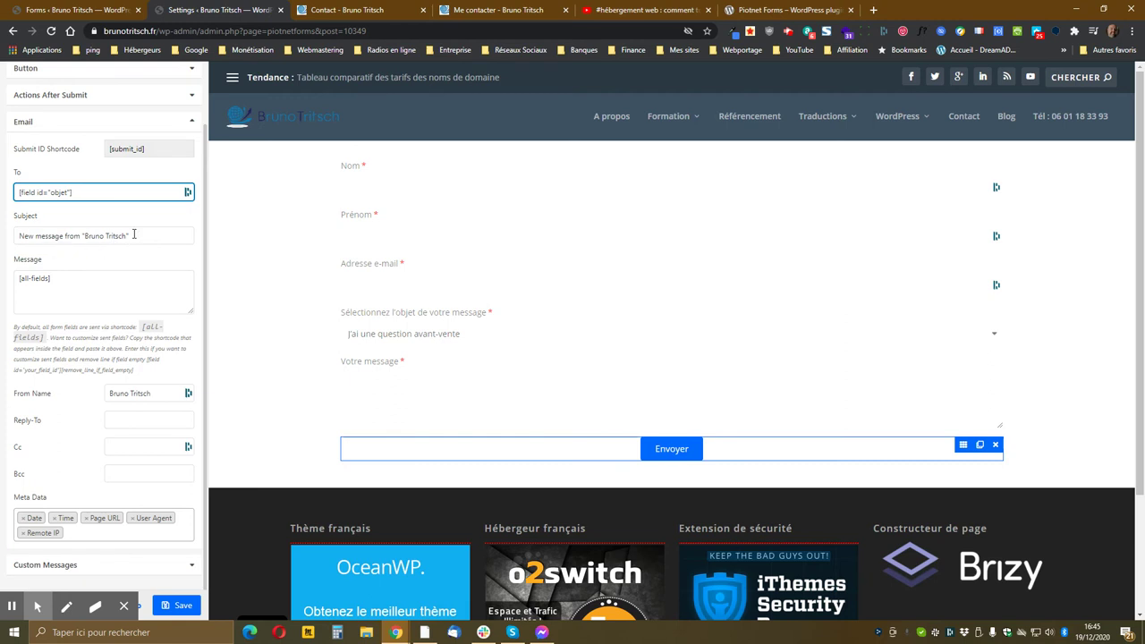
# Step: Replace the e-mail subject with "Un nouveau message de la part de"
pyautogui.moveTo(155, 235); pyautogui.dragTo(13, 234)
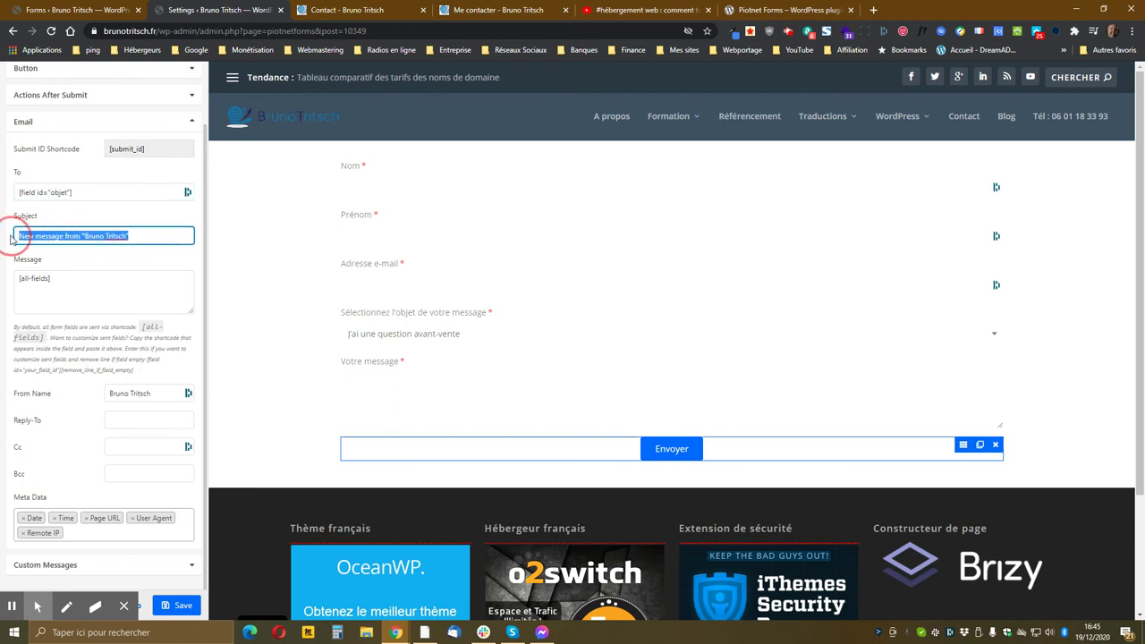
pyautogui.write('Un n')
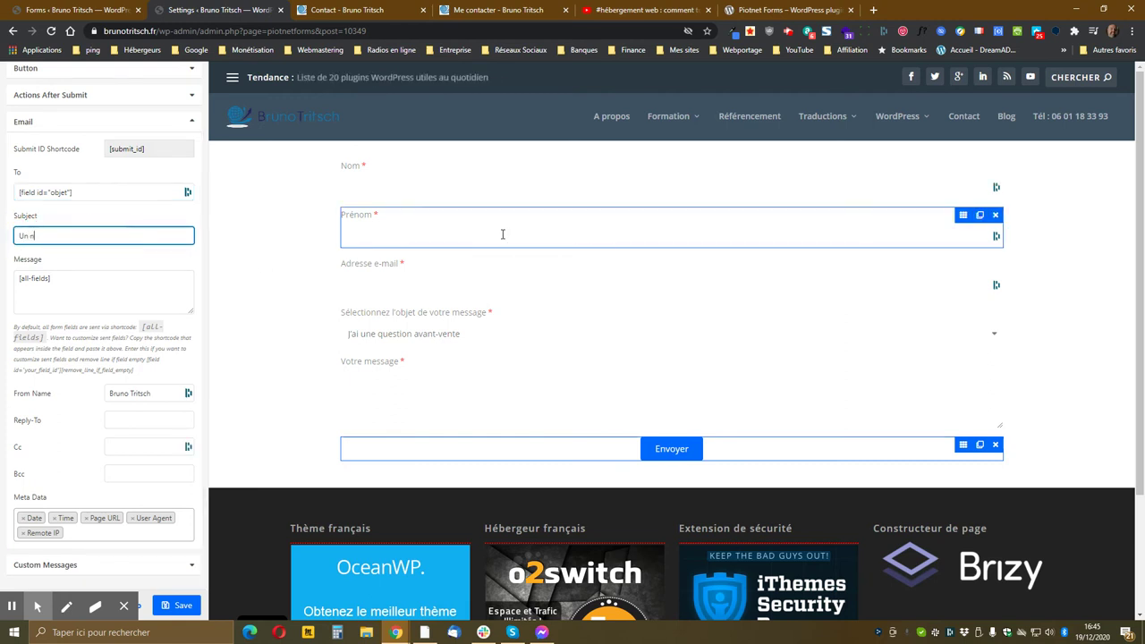
pyautogui.write('ouveau mlessage de la part de')
pyautogui.click(70, 238)
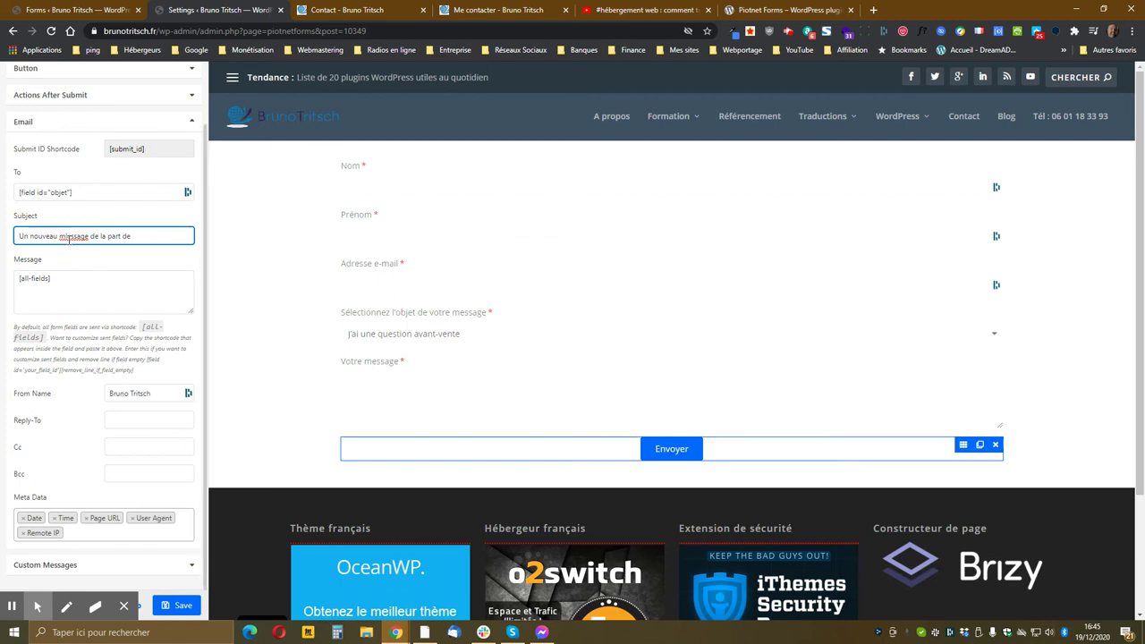
pyautogui.press('BackSpace')
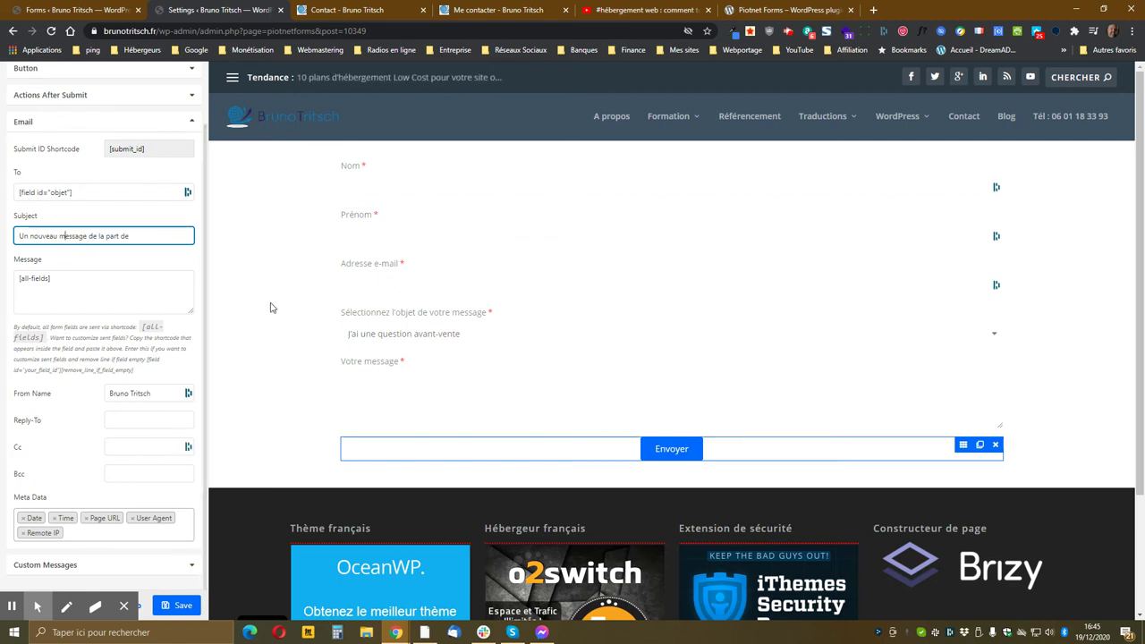
# Step: Append the shortcodes [field id="prenom"] [field id="nom"] to the end of the e-mail subject
pyautogui.click(158, 236)
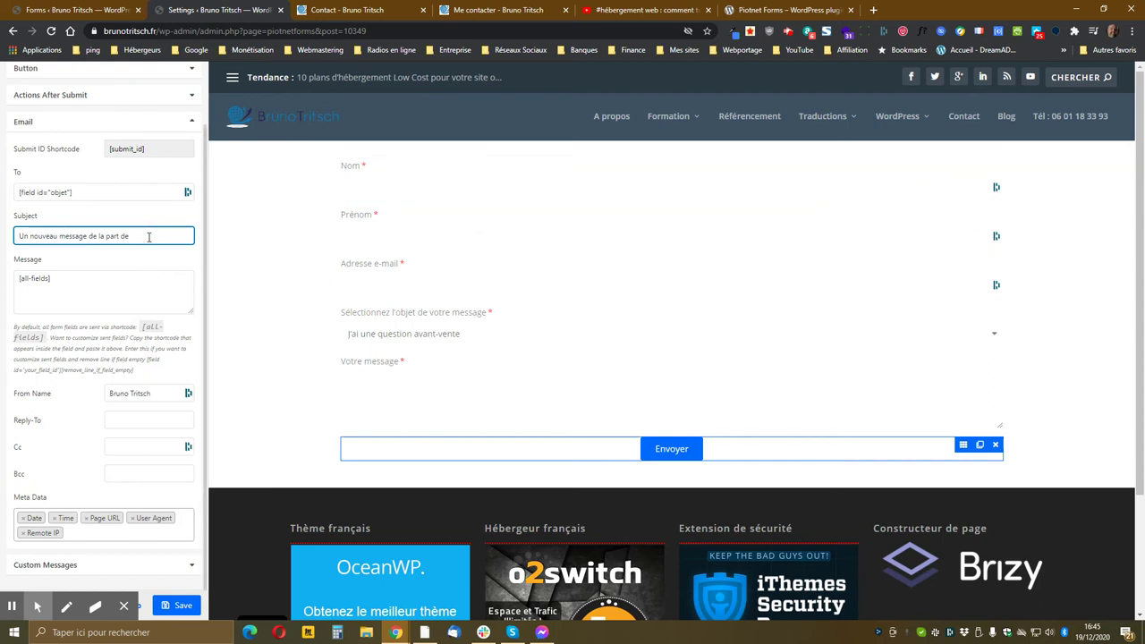
pyautogui.hotkey('ctrl', 'v')
pyautogui.doubleClick(170, 237)
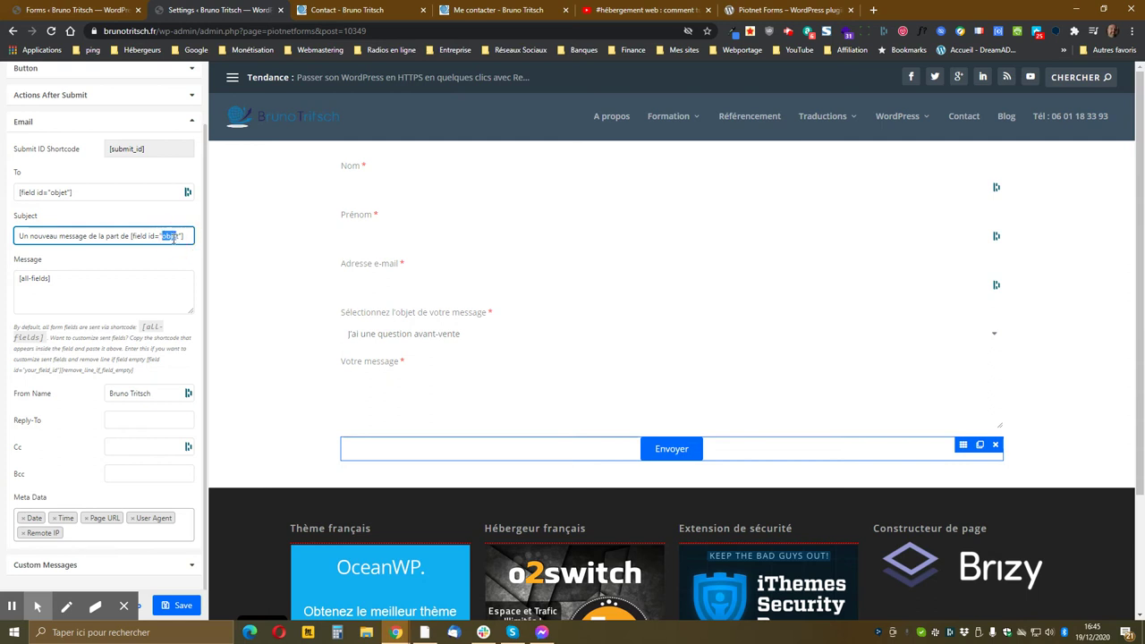
pyautogui.press('BackSpace')
pyautogui.press('End')
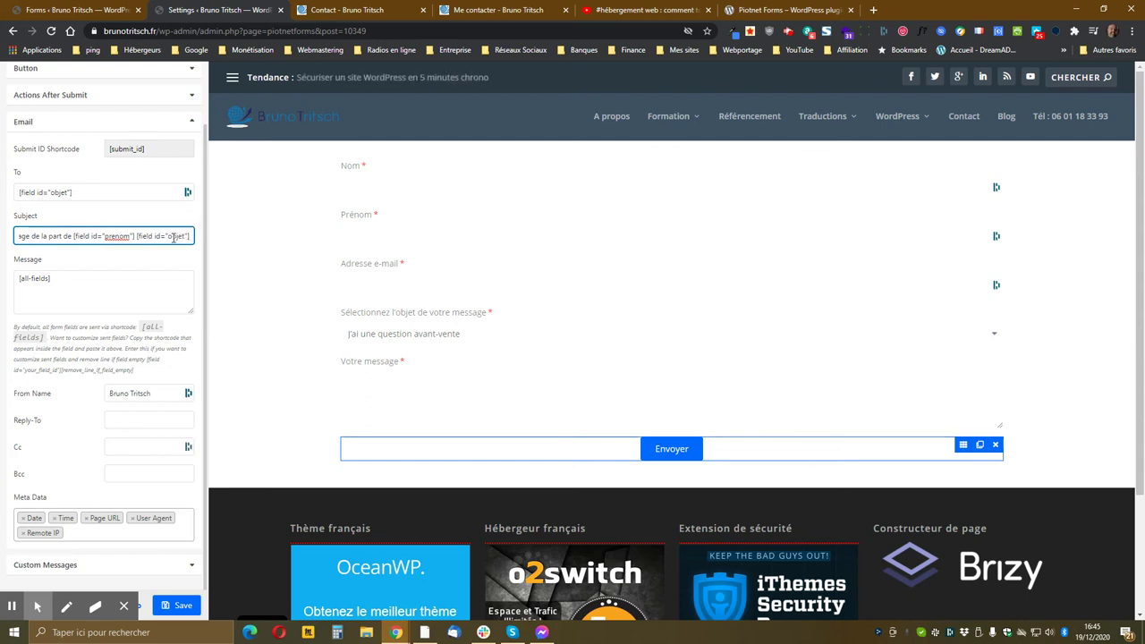
pyautogui.doubleClick(174, 236)
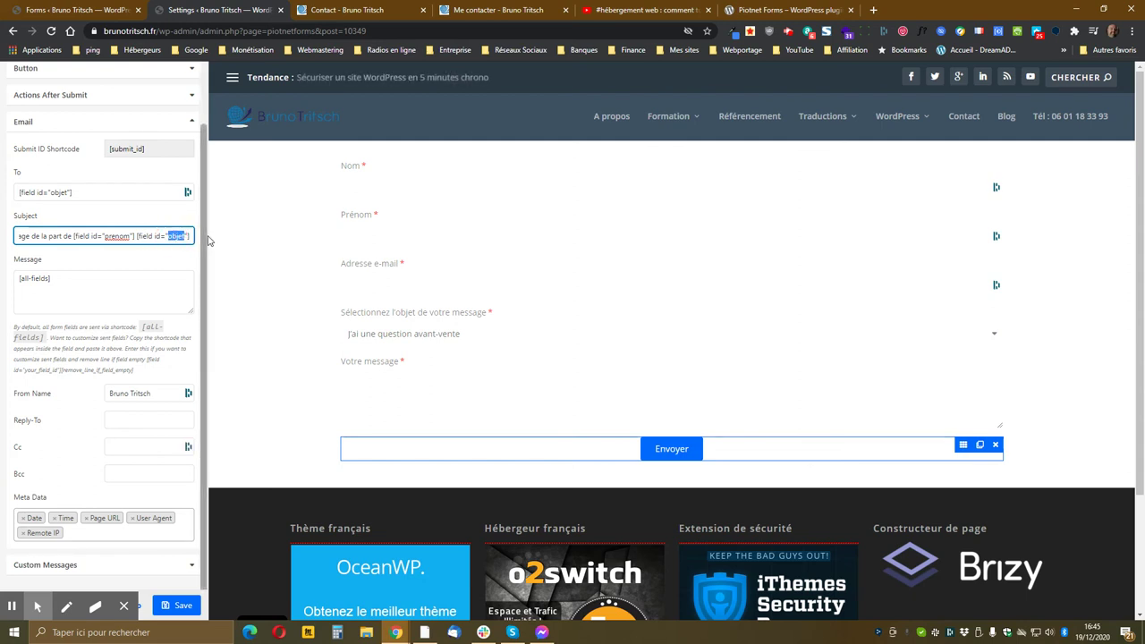
pyautogui.write('nom')
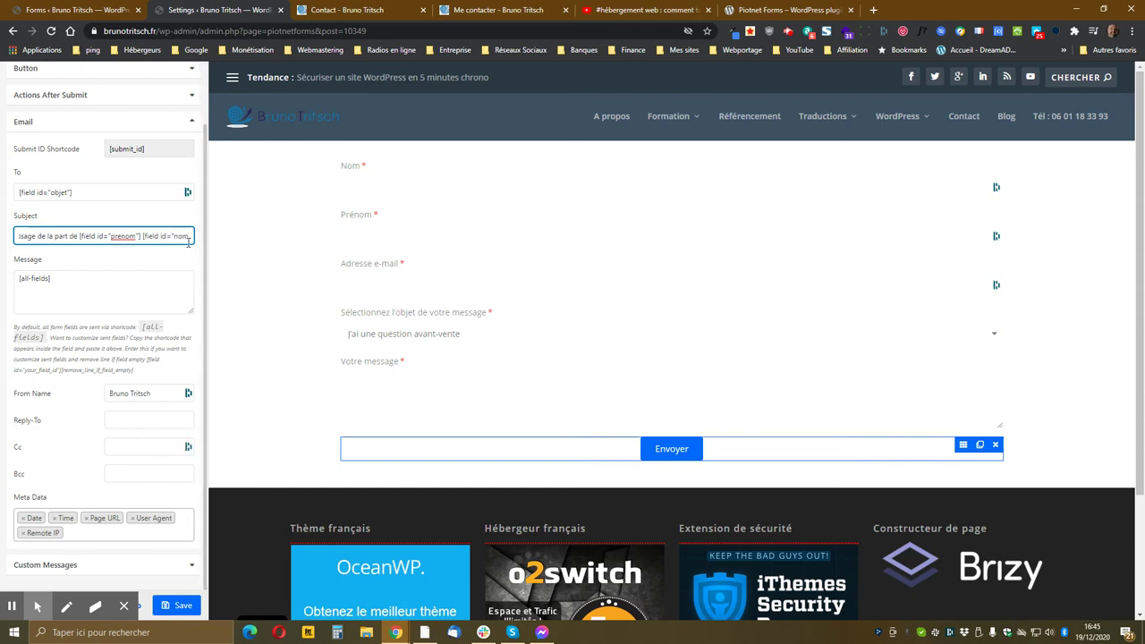
pyautogui.press('Tab')
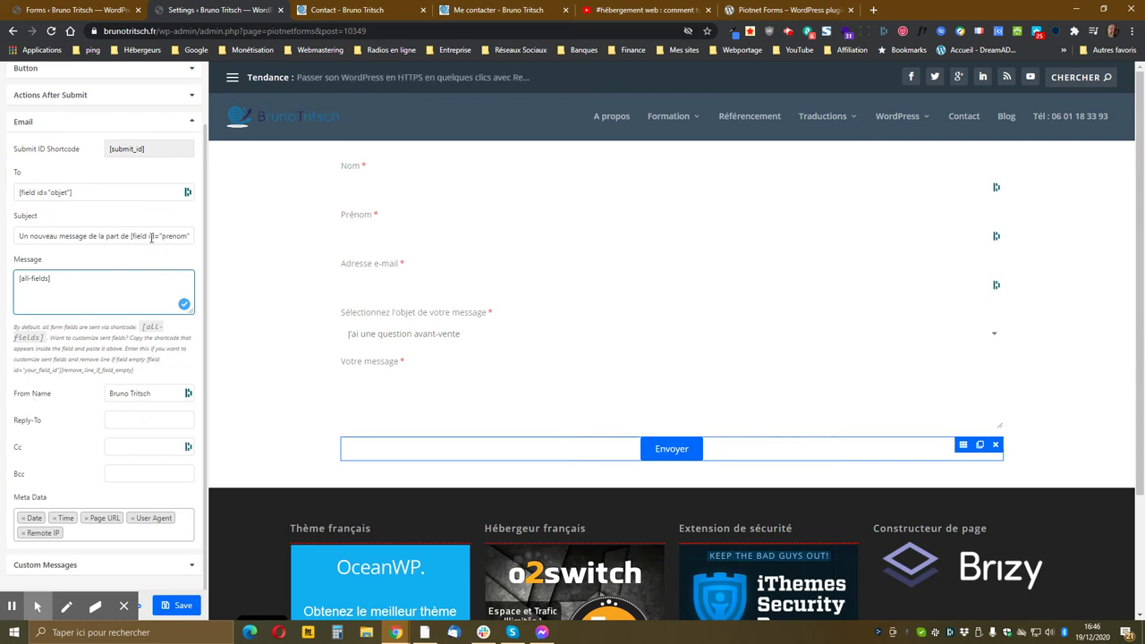
# Step: Copy the prenom and nom shortcodes from the subject and use them as the From Name
pyautogui.moveTo(132, 237); pyautogui.dragTo(215, 245)
pyautogui.hotkey('ctrl', 'c')
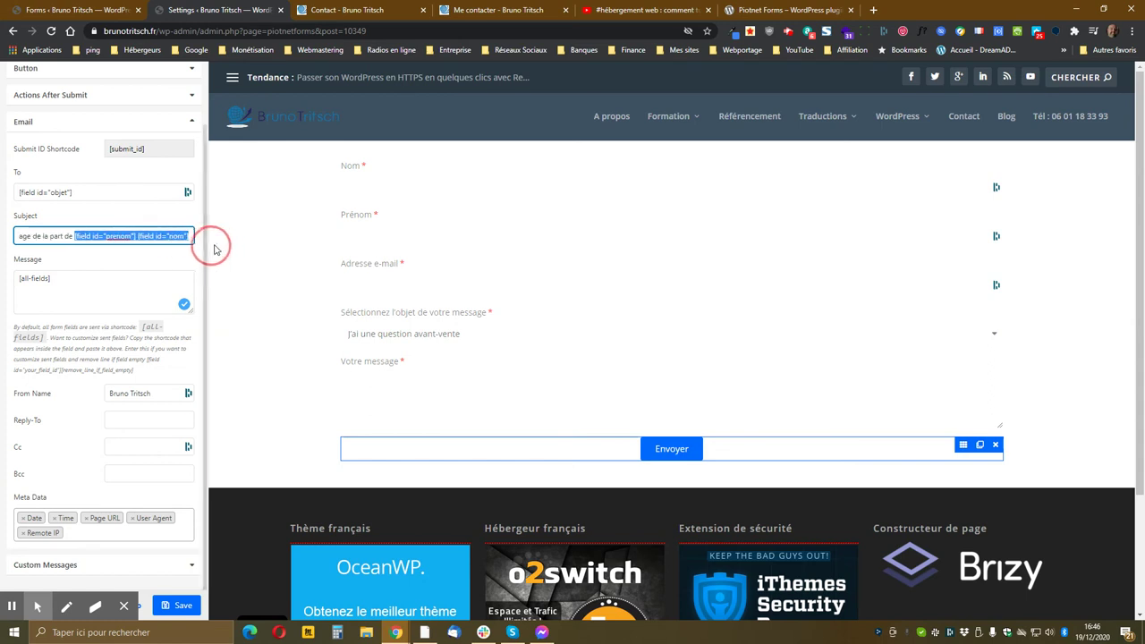
pyautogui.rightClick(152, 236)
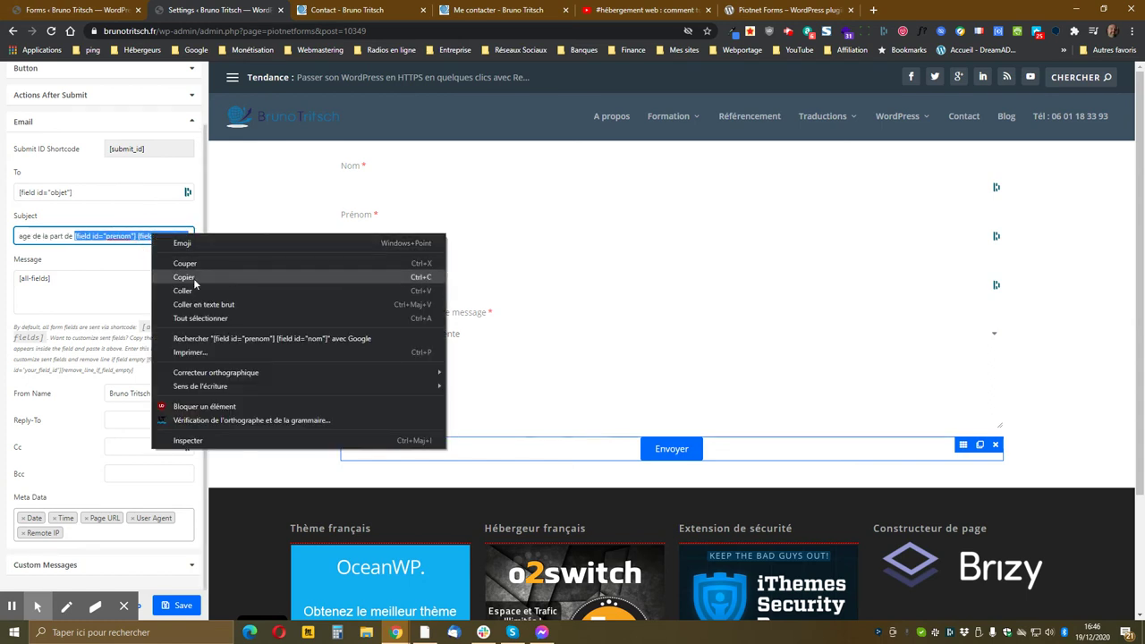
pyautogui.click(191, 278)
pyautogui.moveTo(158, 396); pyautogui.dragTo(95, 393)
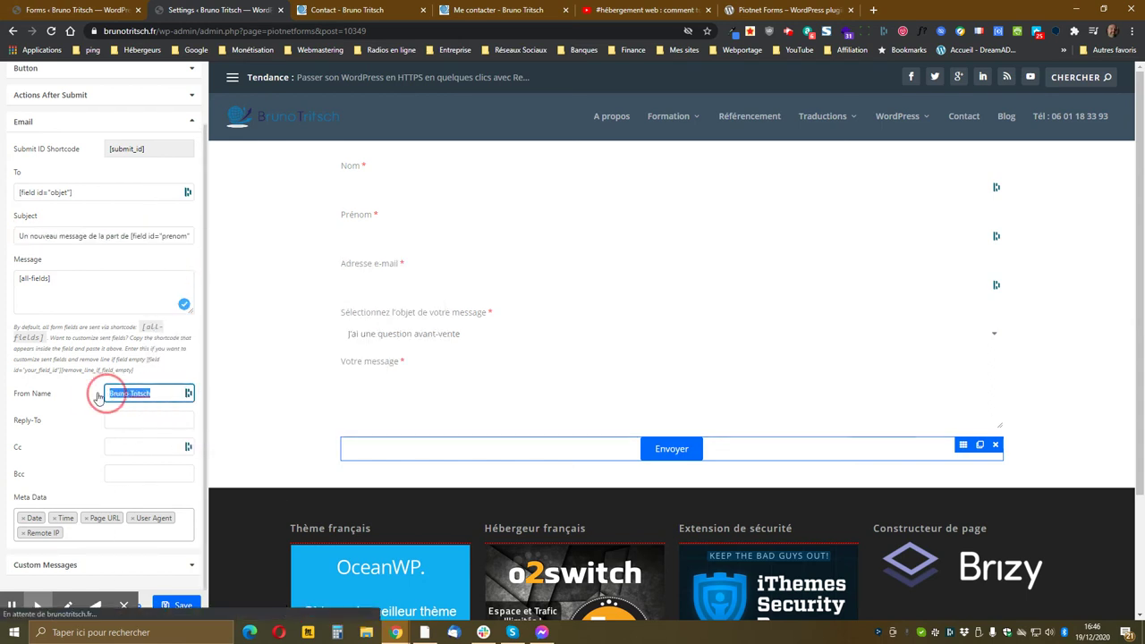
pyautogui.hotkey('ctrl', 'v')
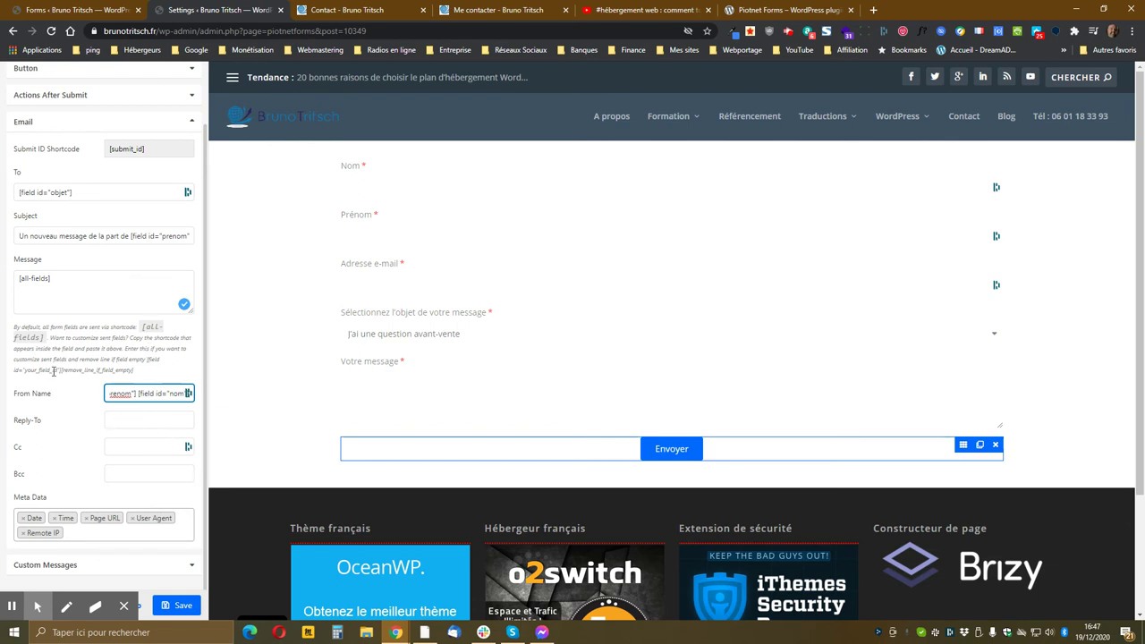
# Step: Copy the [field id="objet"] shortcode from the To field into the Reply-To field
pyautogui.click(91, 192)
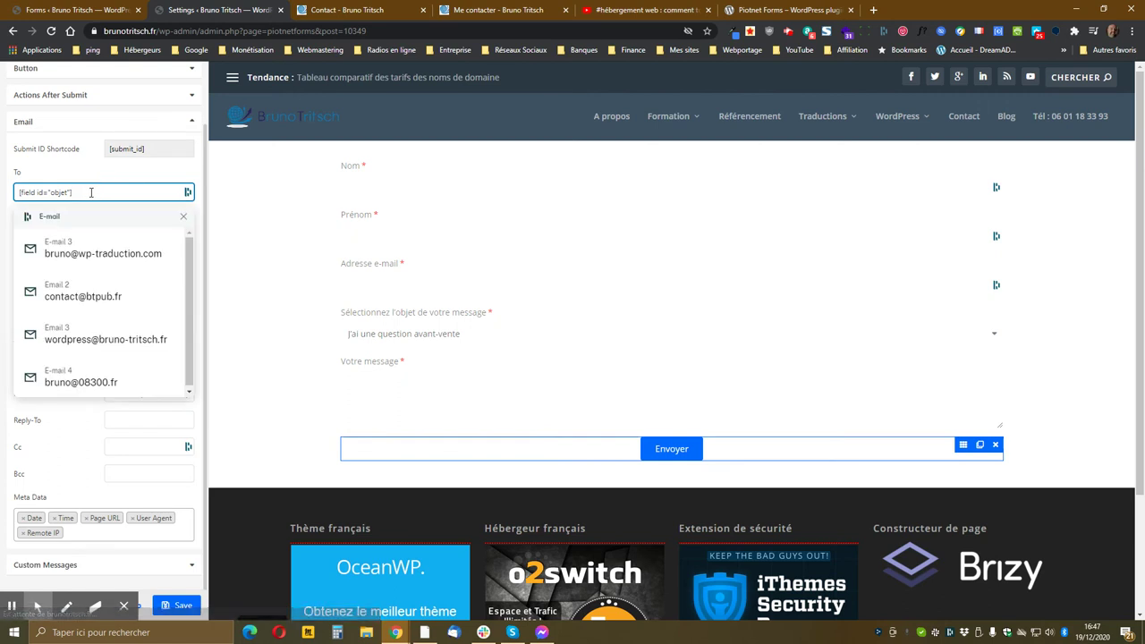
pyautogui.moveTo(77, 190); pyautogui.dragTo(10, 194)
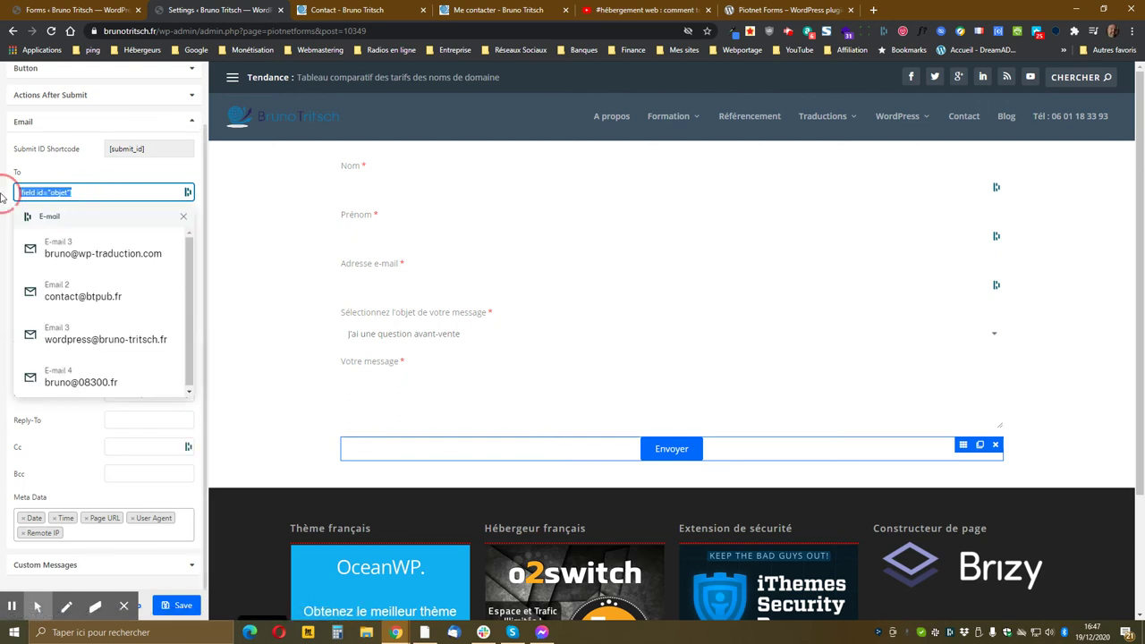
pyautogui.rightClick(54, 192)
pyautogui.click(81, 232)
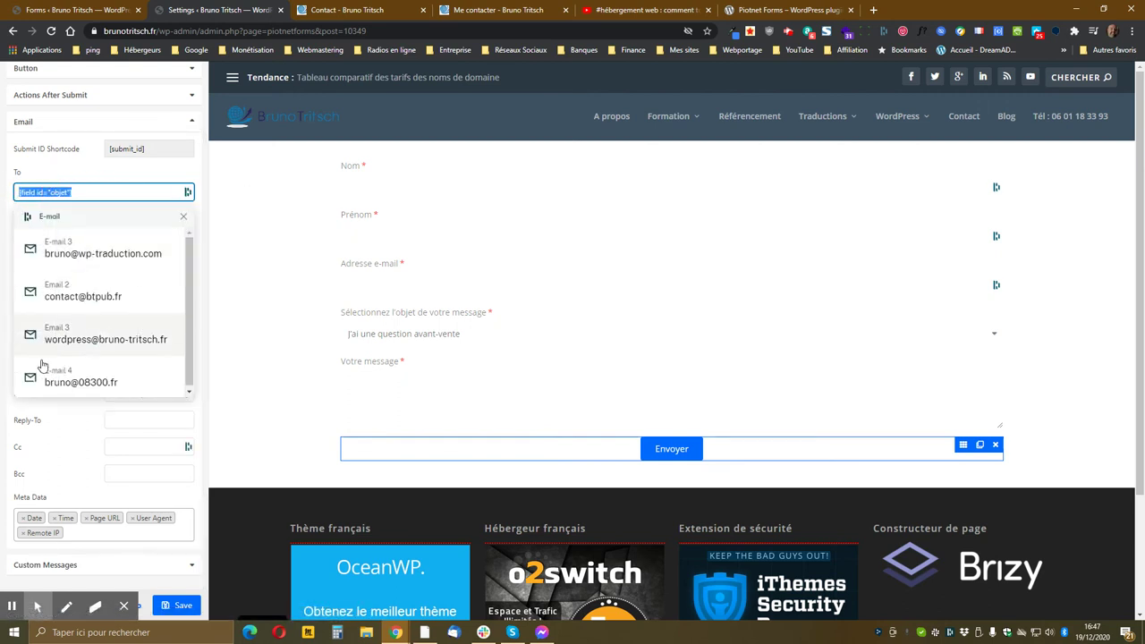
pyautogui.click(116, 423)
pyautogui.rightClick(122, 427)
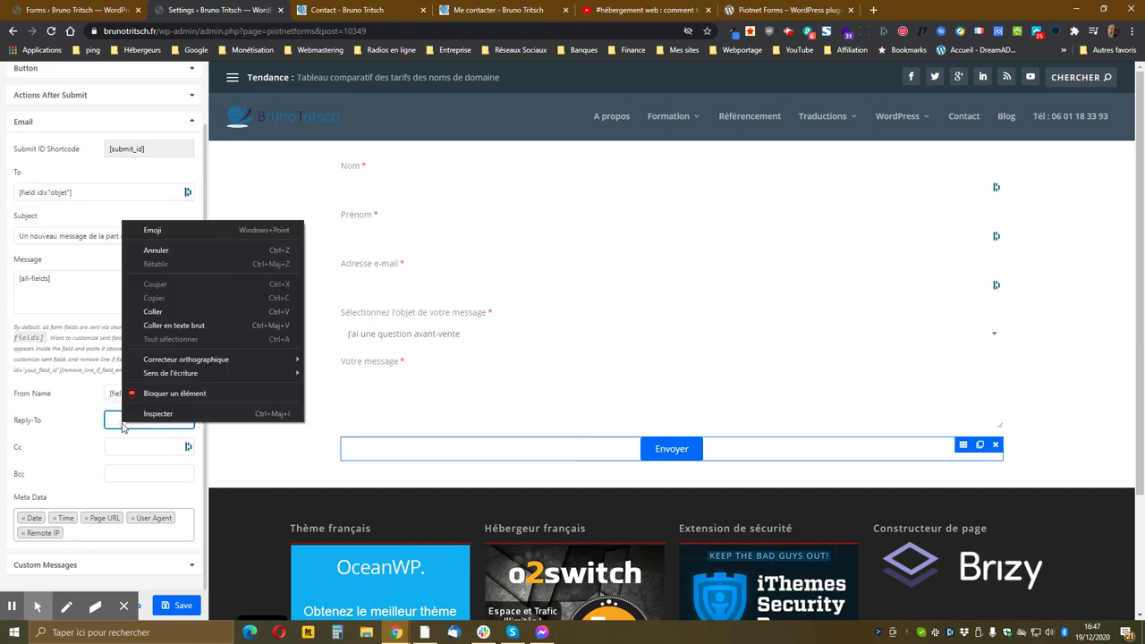
pyautogui.click(157, 311)
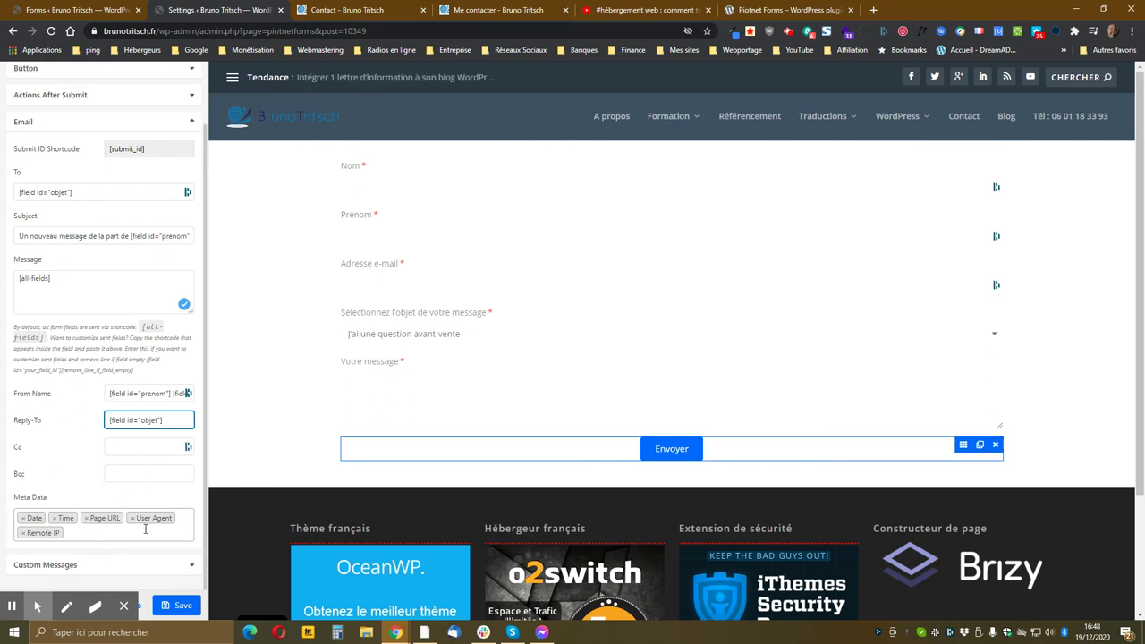
pyautogui.click(84, 537)
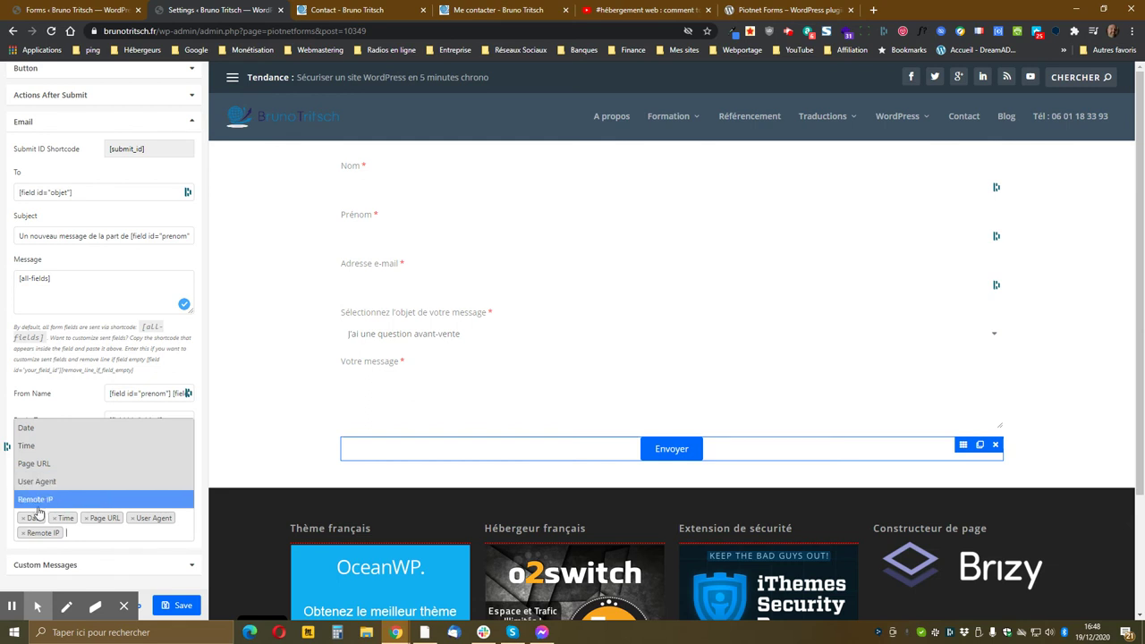
pyautogui.click(85, 534)
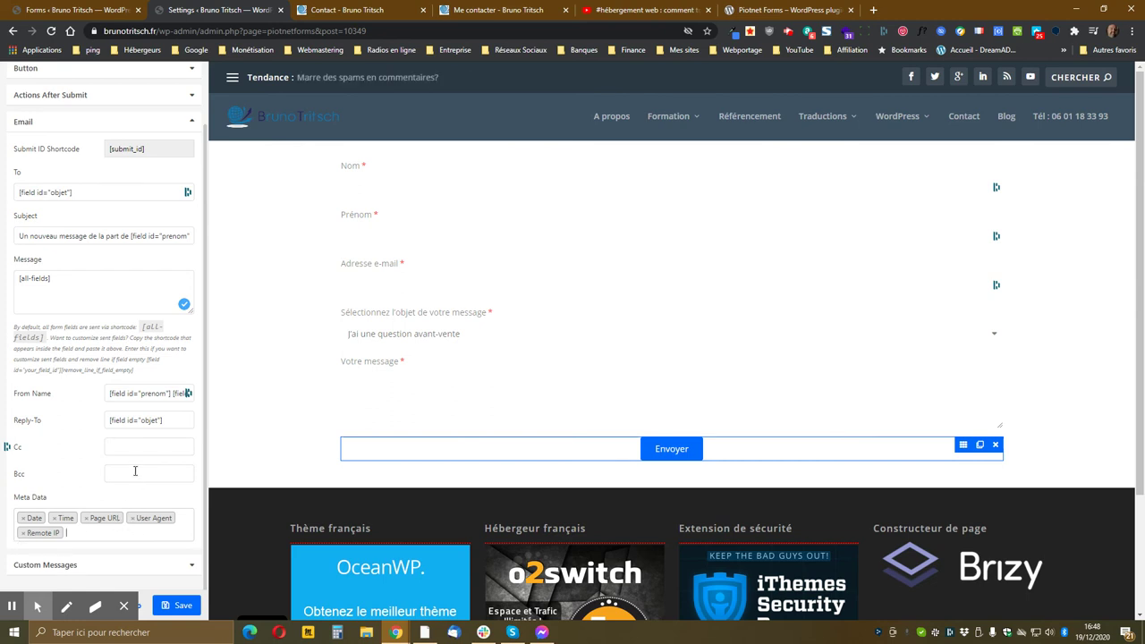
# Step: Replace the submit button's custom success message with "Le formulaire a bien été envoyé."
pyautogui.click(155, 567)
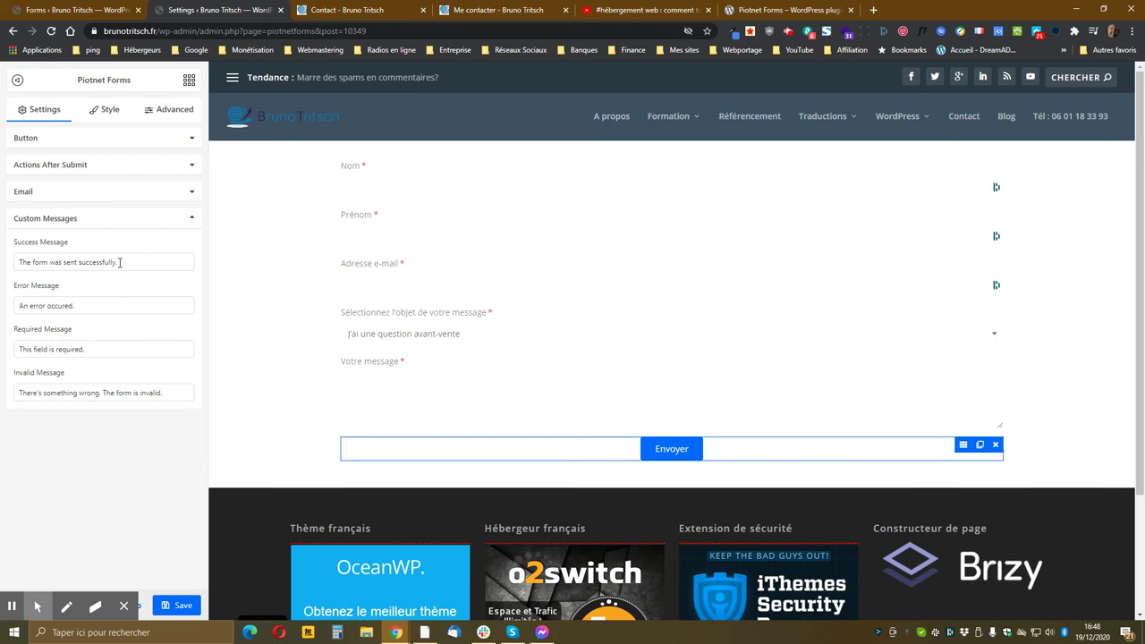
pyautogui.moveTo(117, 263); pyautogui.dragTo(10, 261)
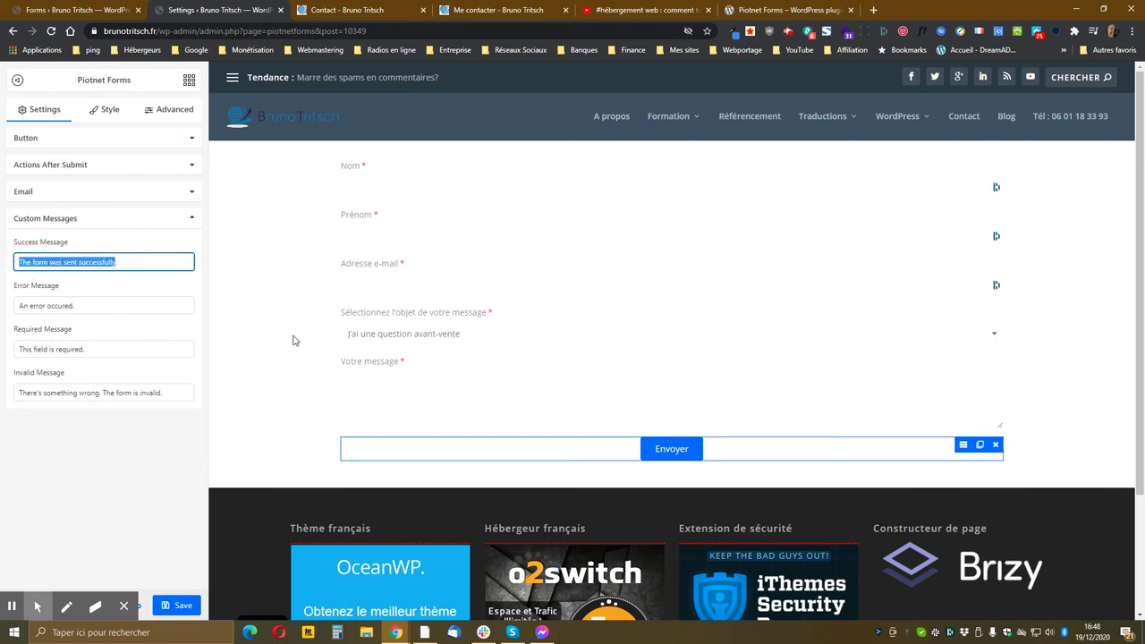
pyautogui.write('Le formulaire a')
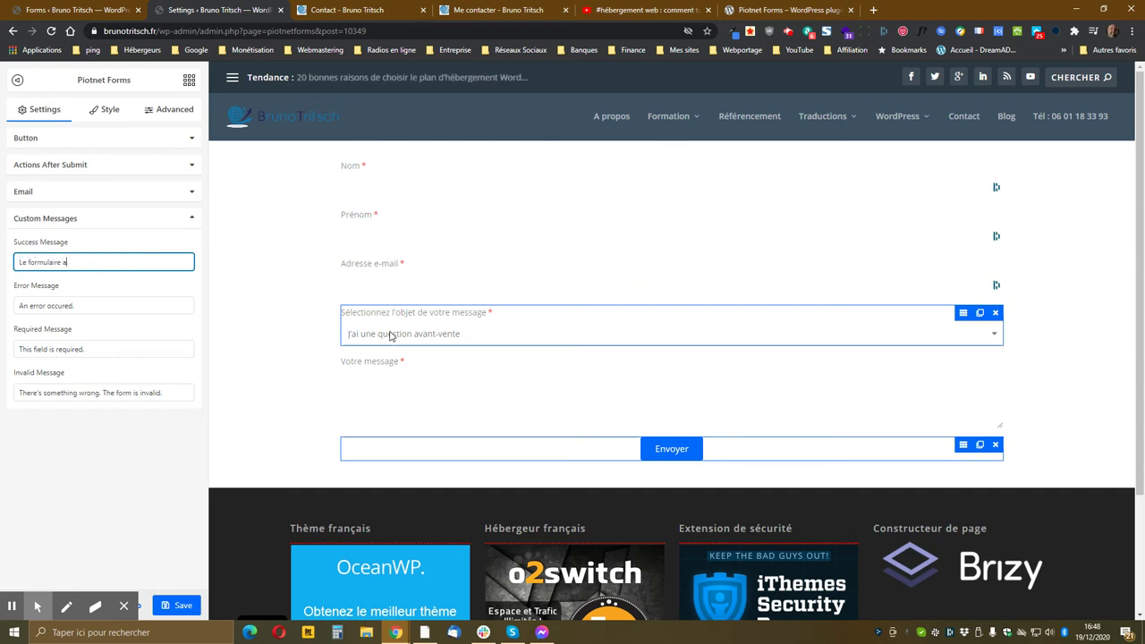
pyautogui.write(' bien été envoyé.')
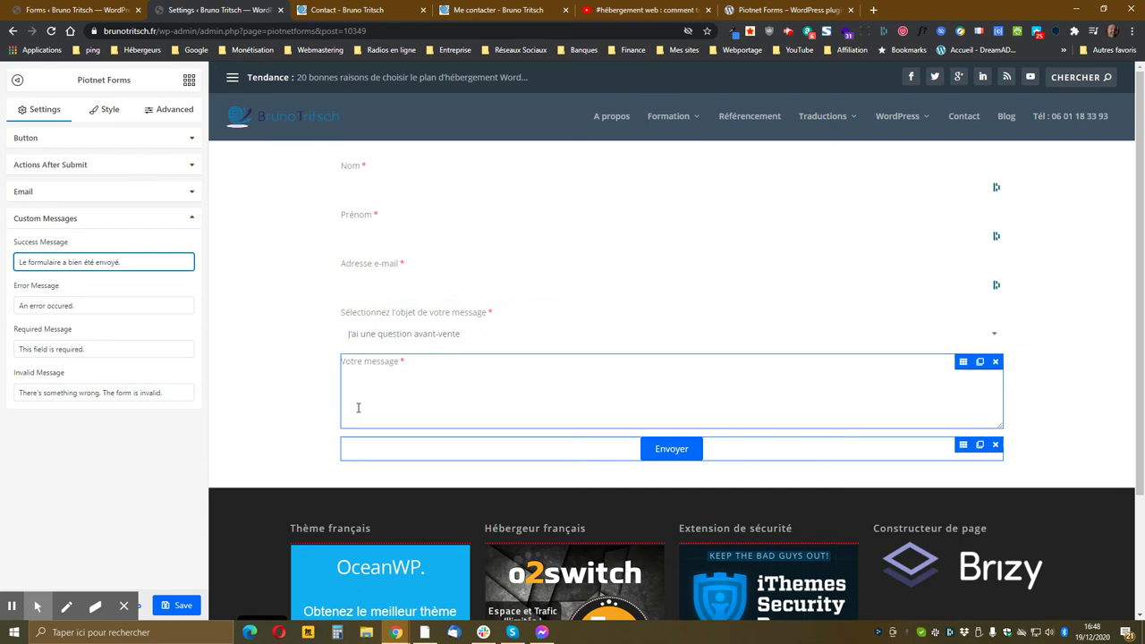
# Step: Set the error message to "Il y a eu une erreur." and the required message to "Ce champ est obligatoire."
pyautogui.moveTo(72, 306); pyautogui.dragTo(9, 304)
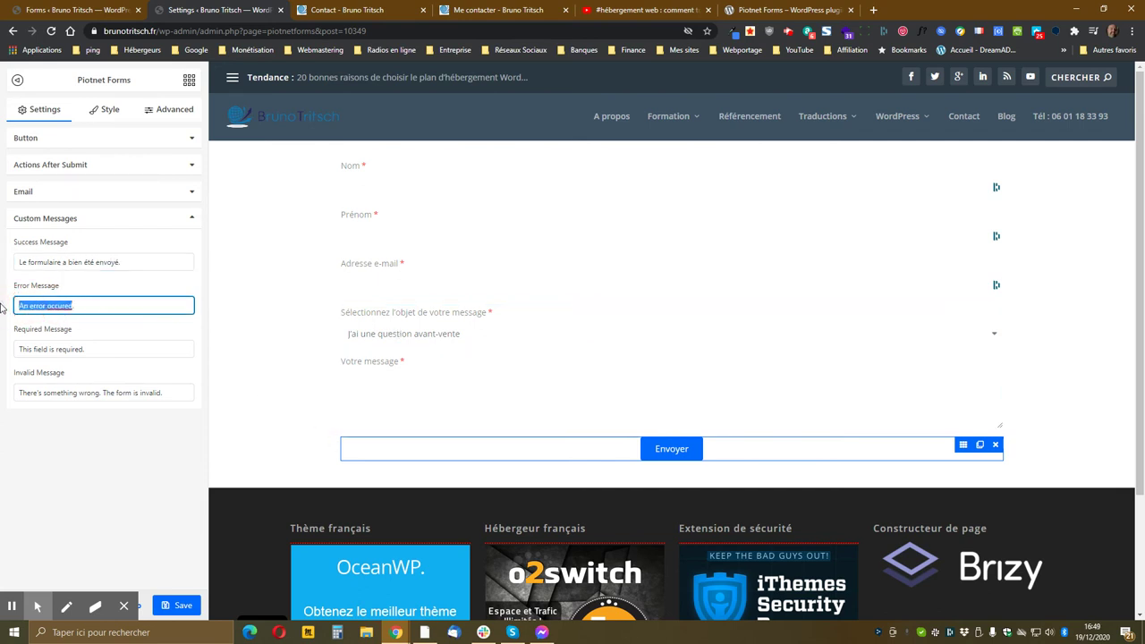
pyautogui.write('Il y a ')
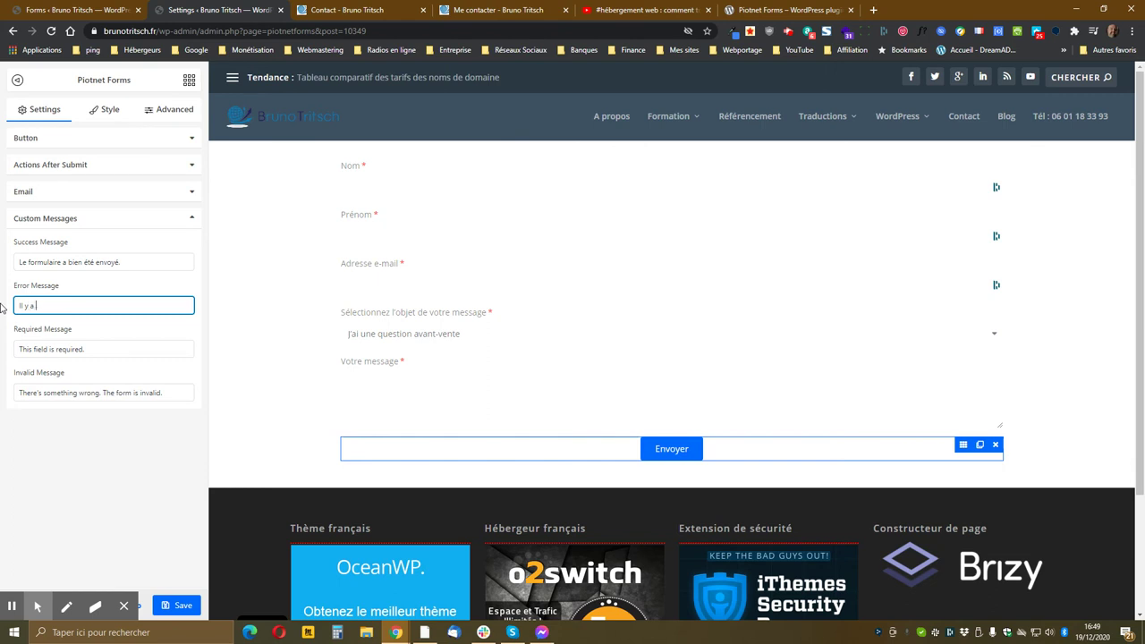
pyautogui.write('eu une erreur.')
pyautogui.moveTo(81, 349); pyautogui.dragTo(2, 350)
pyautogui.write('Ce champ est o')
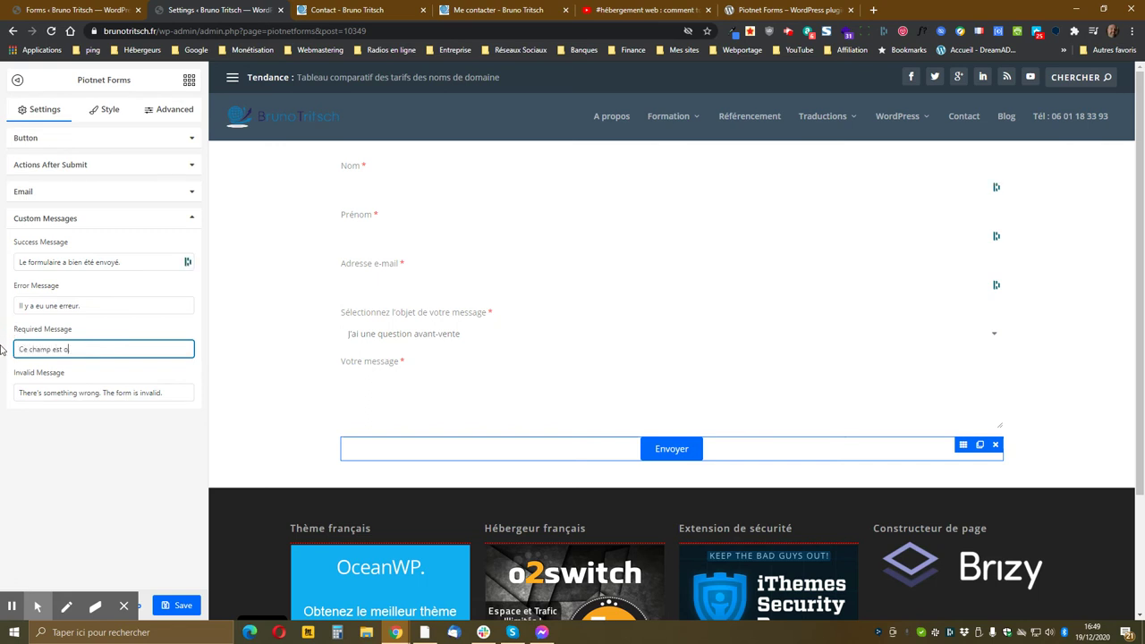
pyautogui.write('gatoire.')
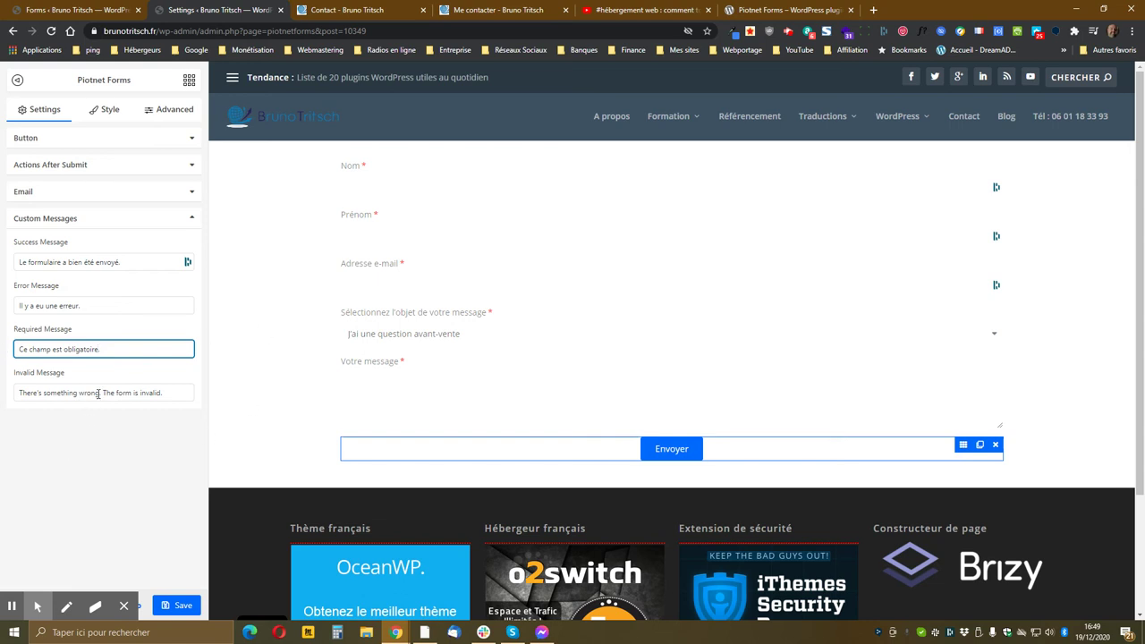
# Step: Set the invalid message to "Quelque chose s'est mal passé. Le formulaire n'est pas valide" and save the form
pyautogui.moveTo(99, 393); pyautogui.dragTo(3, 385)
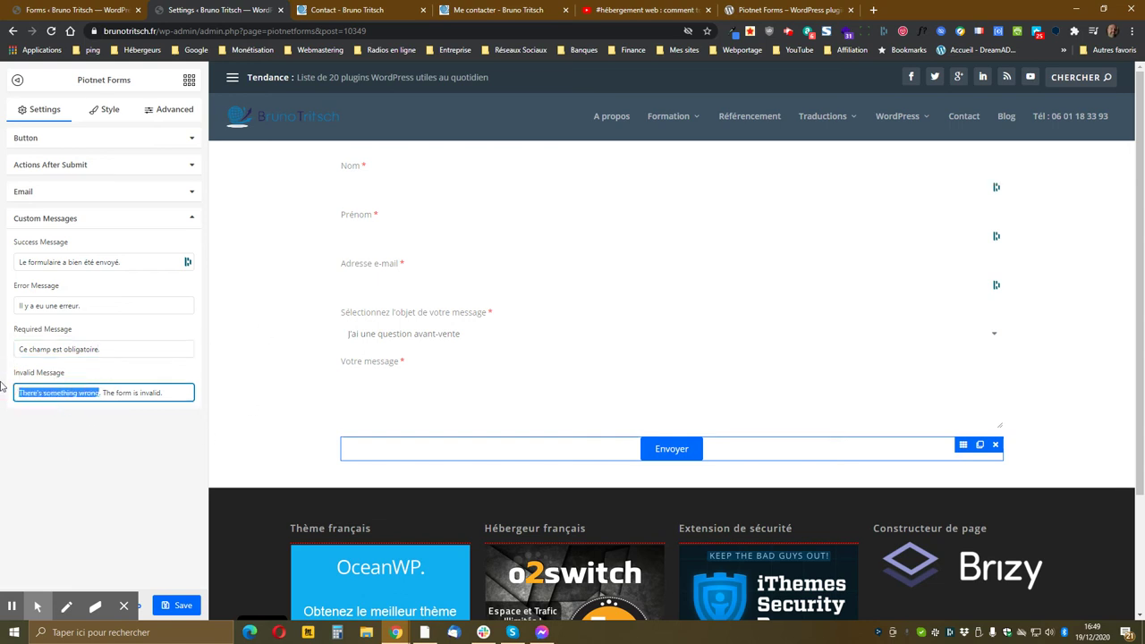
pyautogui.write('Quelque ch')
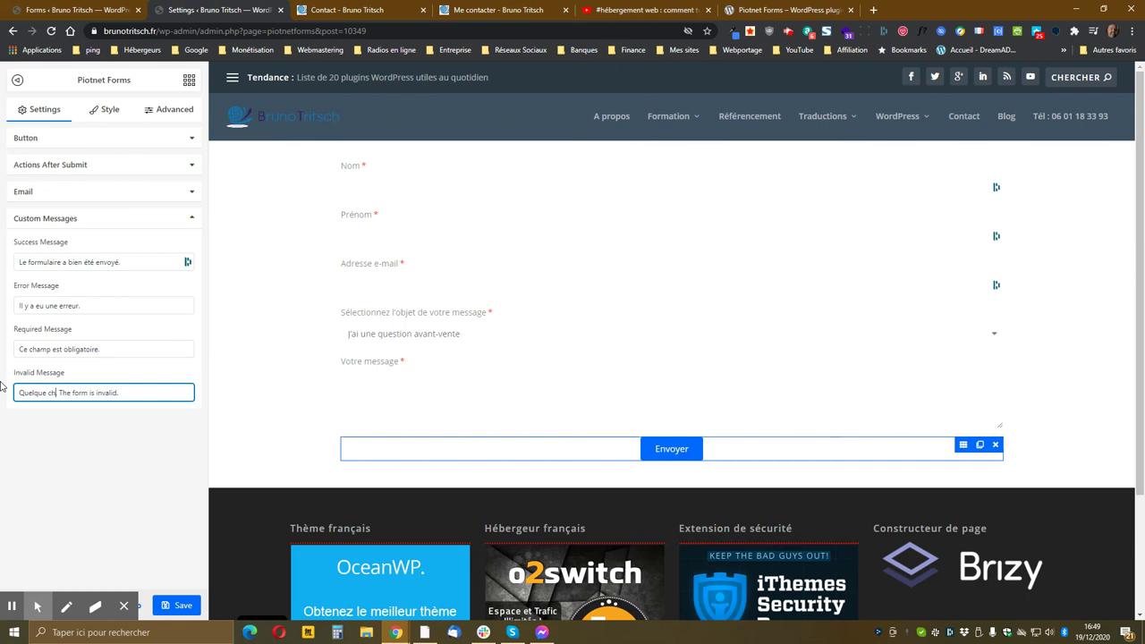
pyautogui.write("ose s'est mal ")
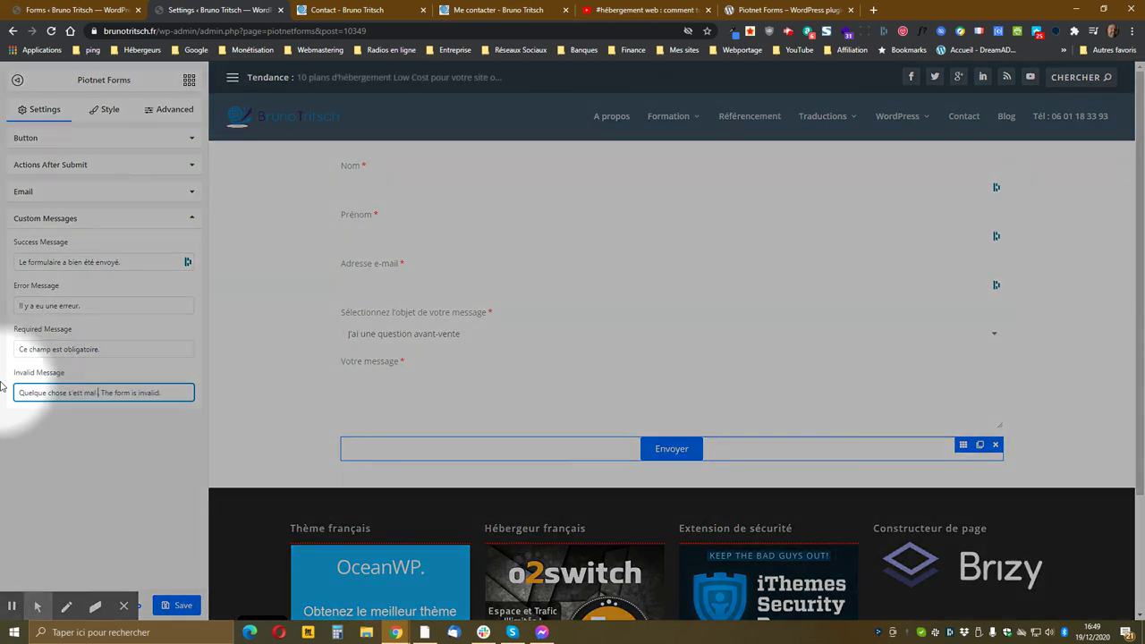
pyautogui.write('passé.')
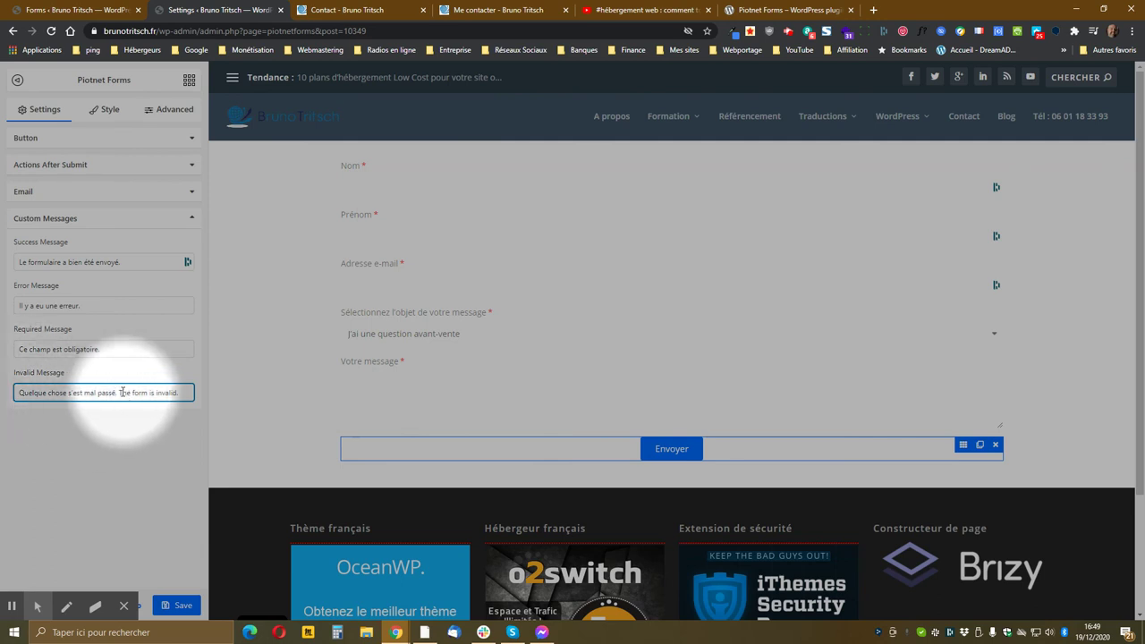
pyautogui.moveTo(121, 392); pyautogui.dragTo(219, 400)
pyautogui.press('BackSpace')
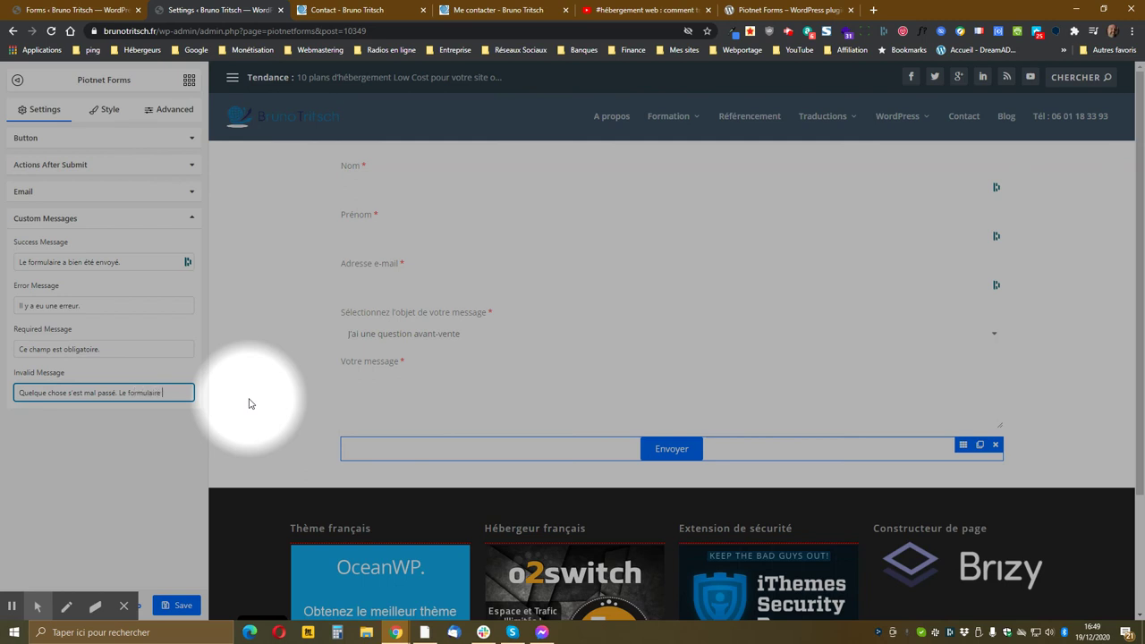
pyautogui.write("Le formulaire n'est p")
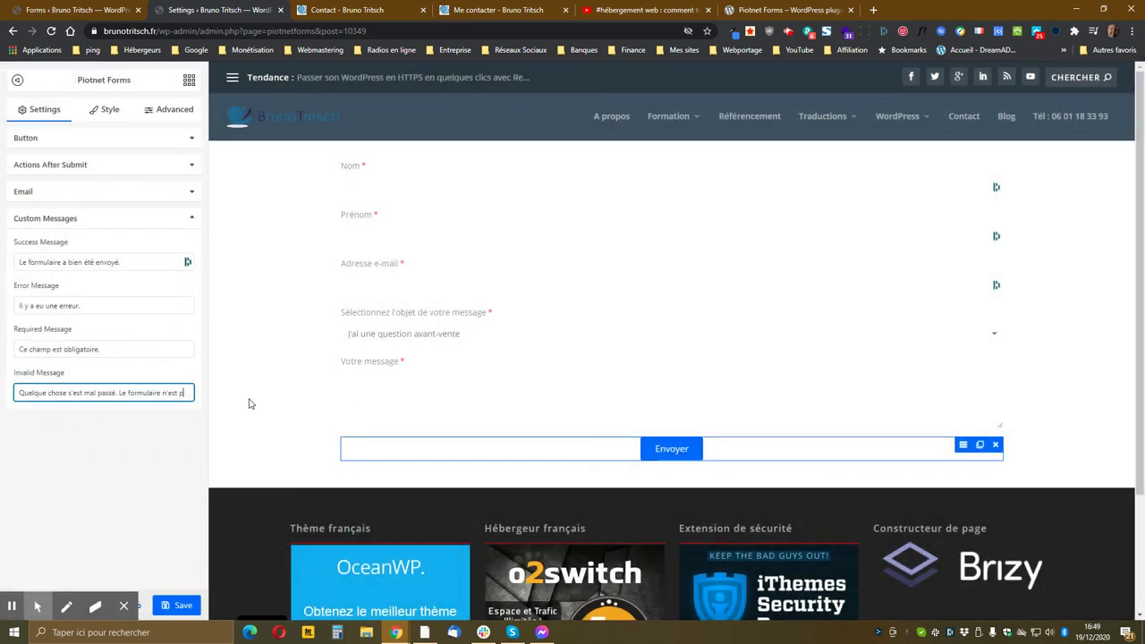
pyautogui.write('as valide')
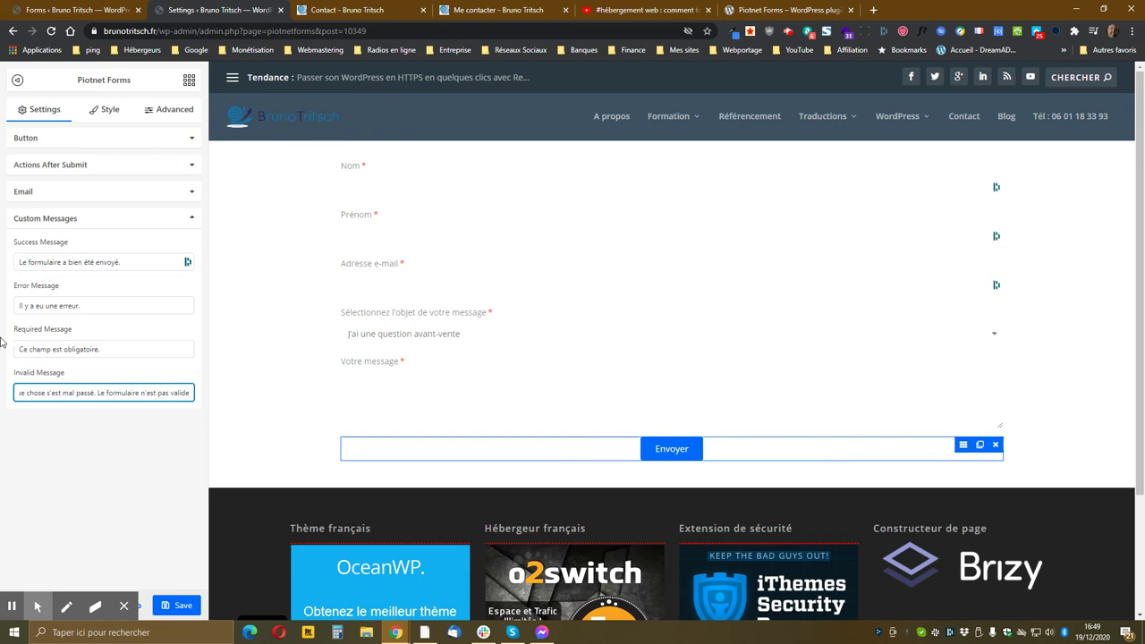
pyautogui.click(183, 606)
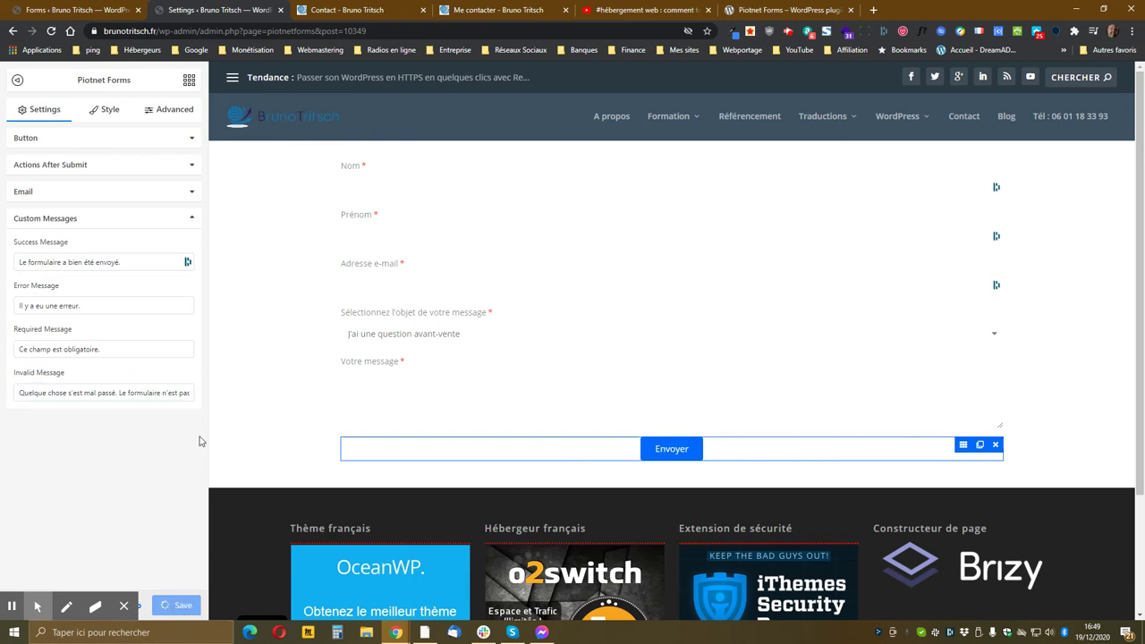
# Step: Reload the published Contact page and submit the form with every field empty to test its validation
pyautogui.click(383, 7)
pyautogui.press('F5')
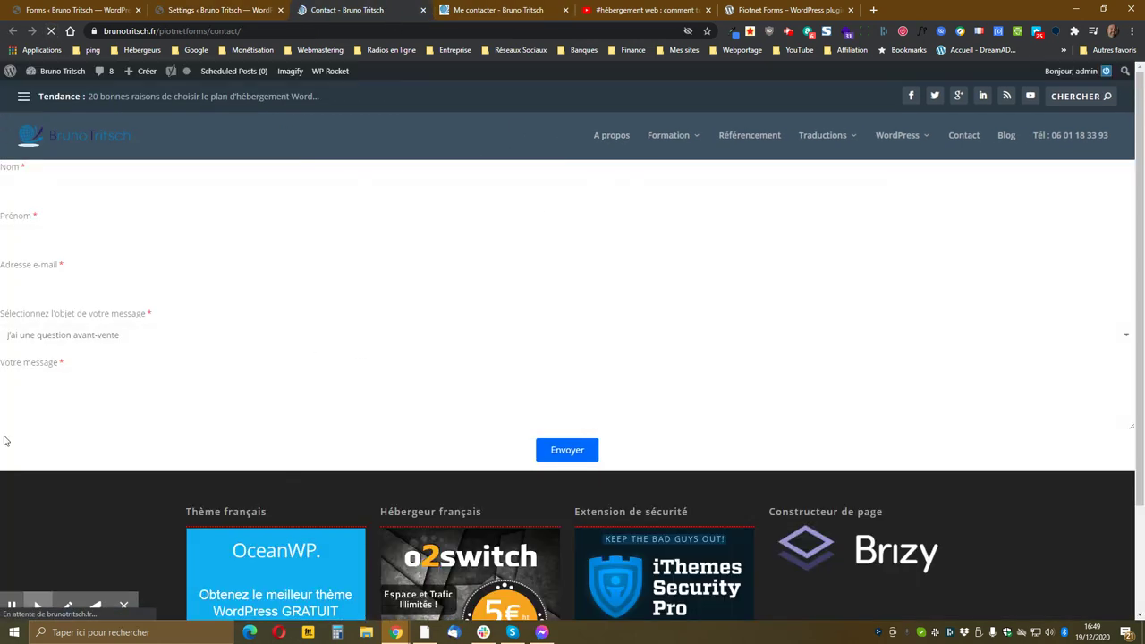
pyautogui.click(567, 455)
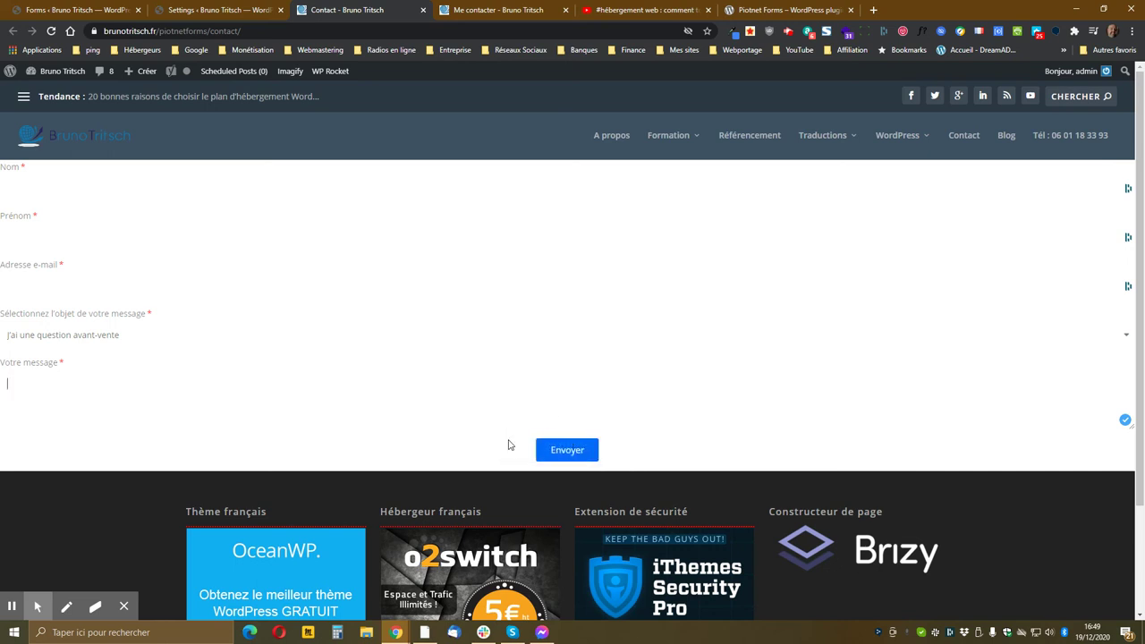
# Step: Return to the form editor and check the Invalid Message in the Nom field's settings
pyautogui.click(193, 10)
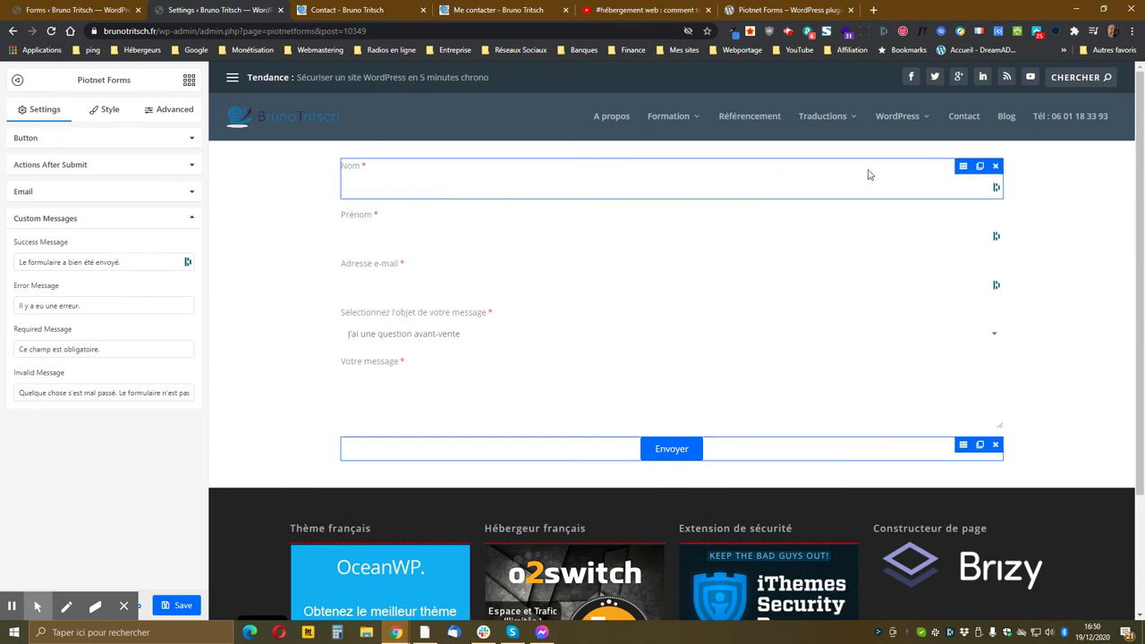
pyautogui.click(955, 172)
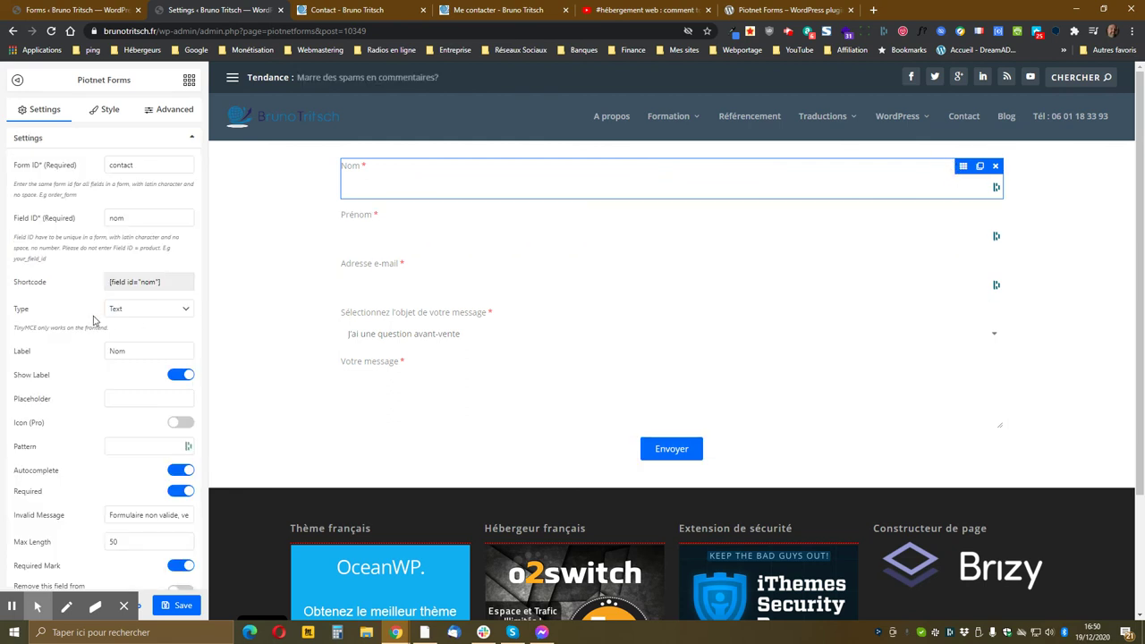
pyautogui.scroll(-2, 20, 344)
pyautogui.scroll(-1, 21, 345)
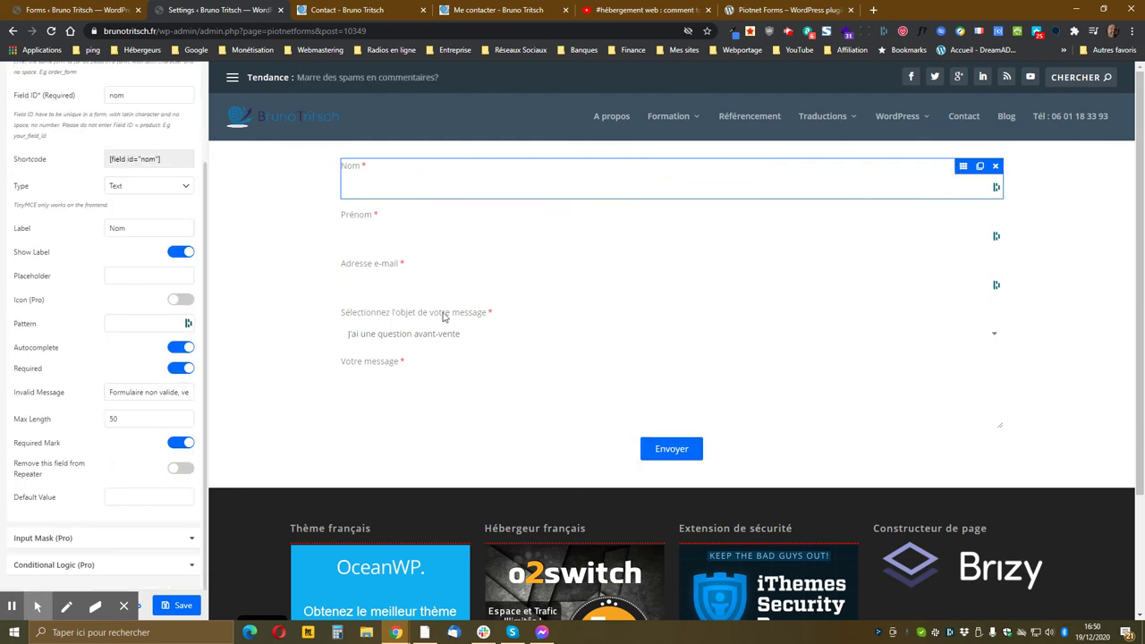
pyautogui.click(167, 393)
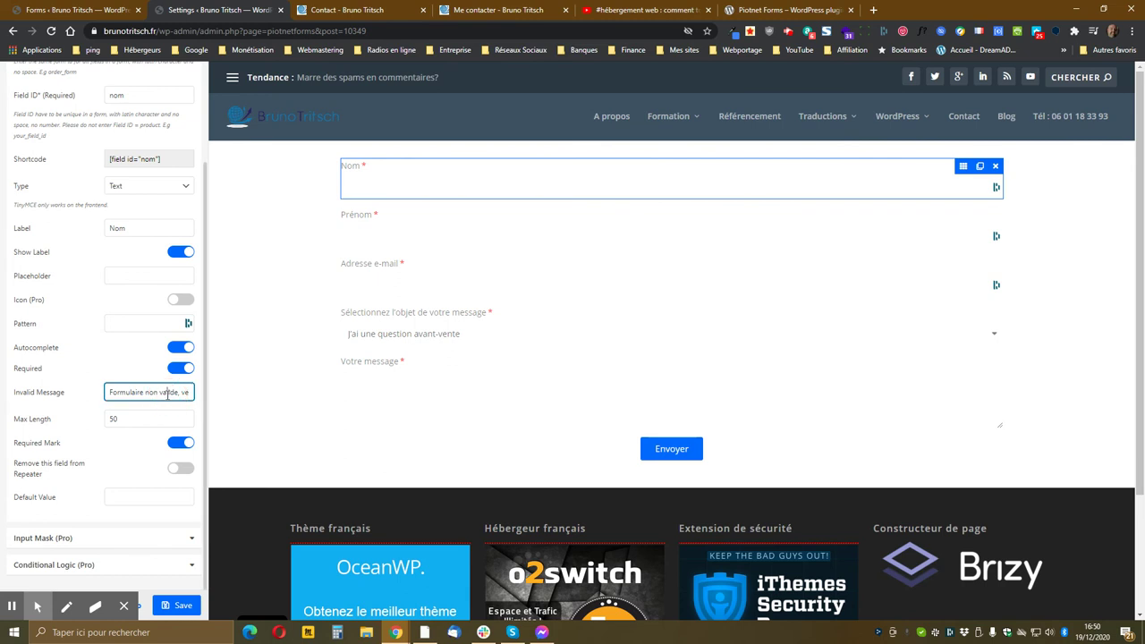
pyautogui.write('Formulaire non valide, veuillez remplir tous les champs obligatoires')
# Step: Test the published contact form again, submitting it empty and with only "jjjj" as the message
pyautogui.click(337, 9)
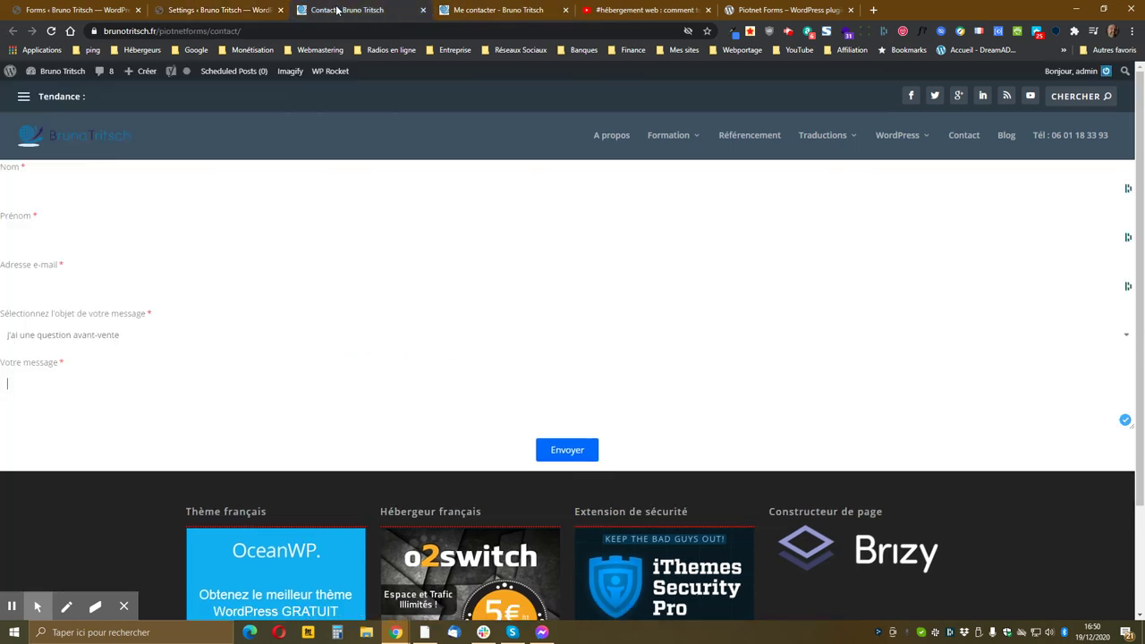
pyautogui.click(571, 454)
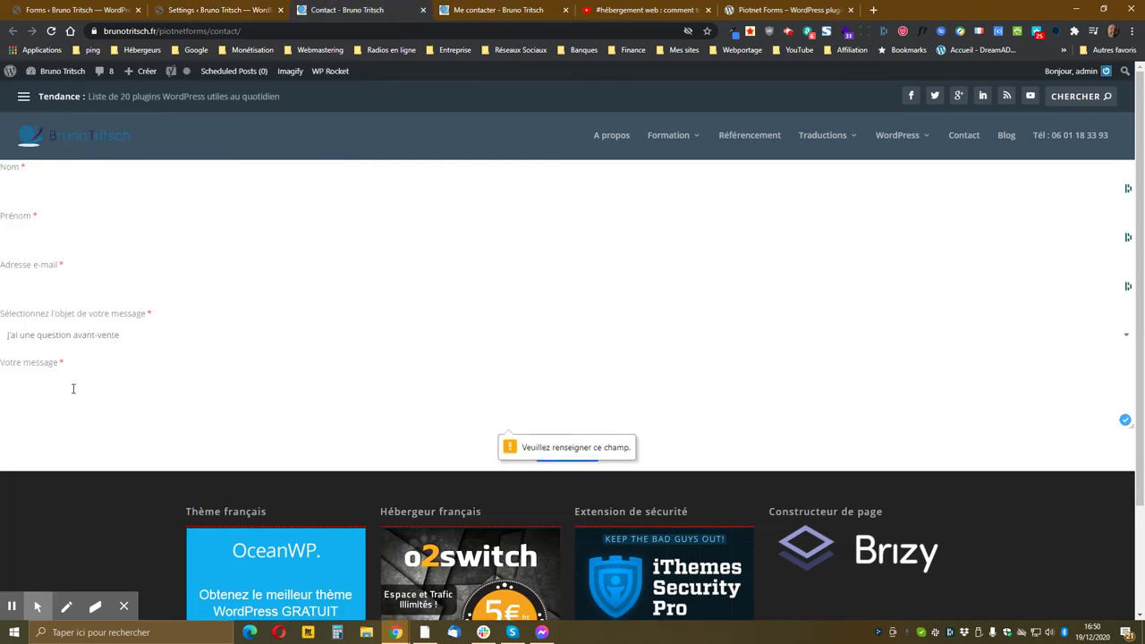
pyautogui.write('jjjj')
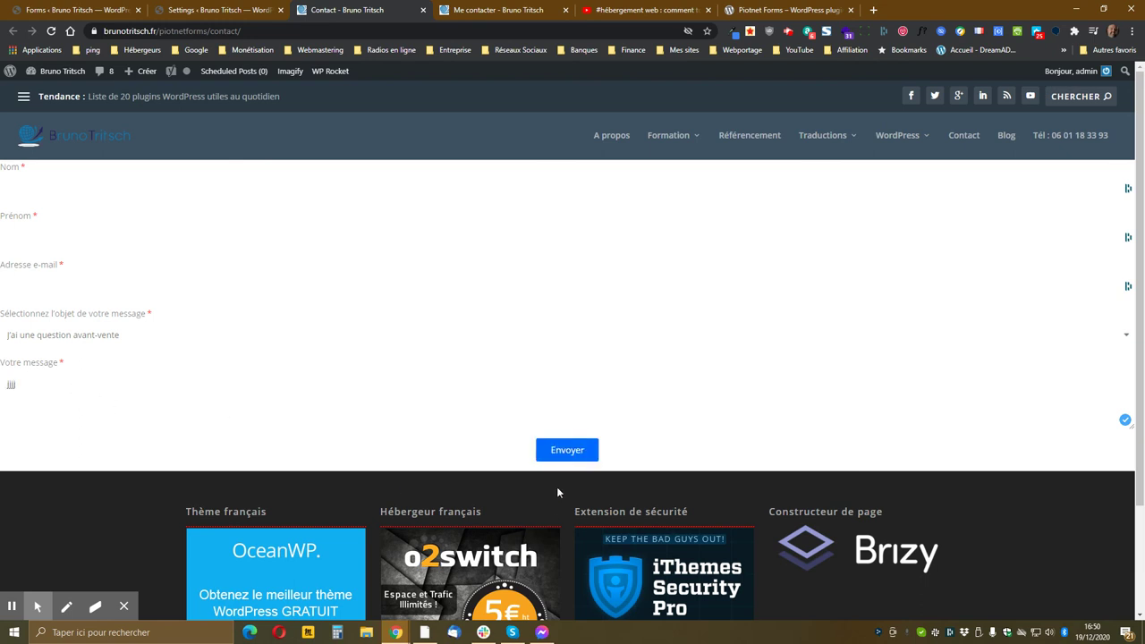
pyautogui.click(560, 449)
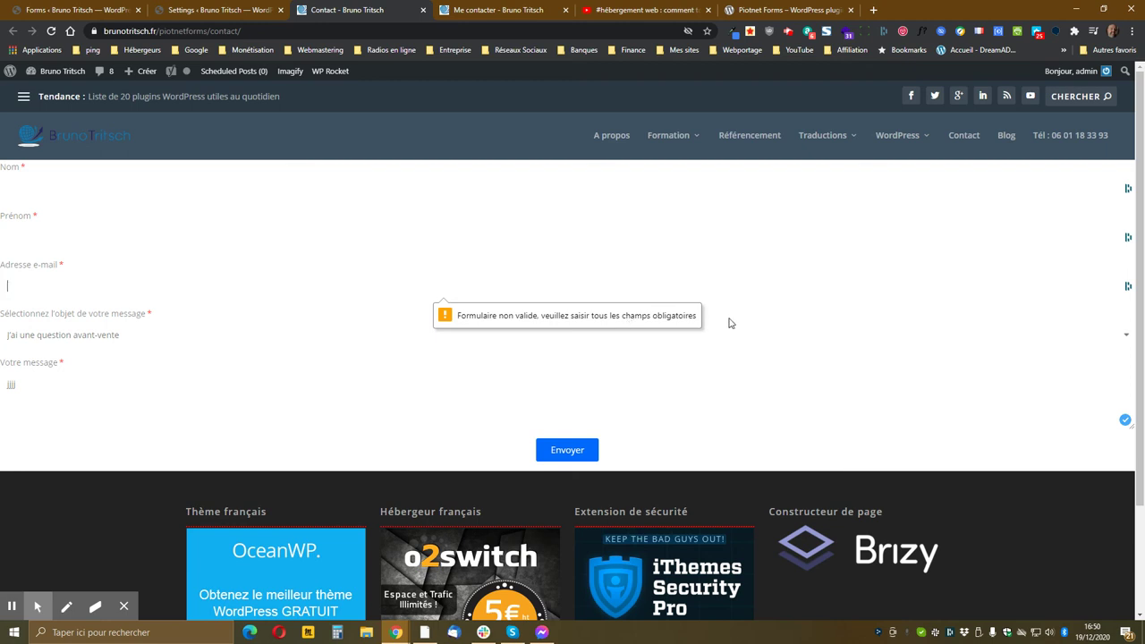
pyautogui.click(189, 281)
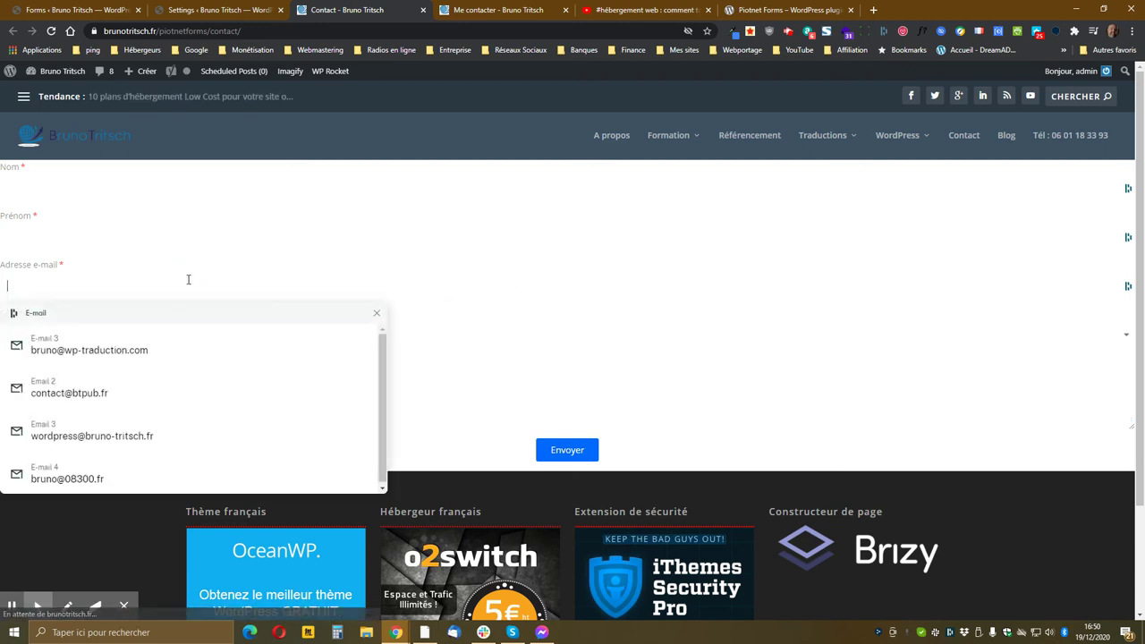
pyautogui.click(527, 314)
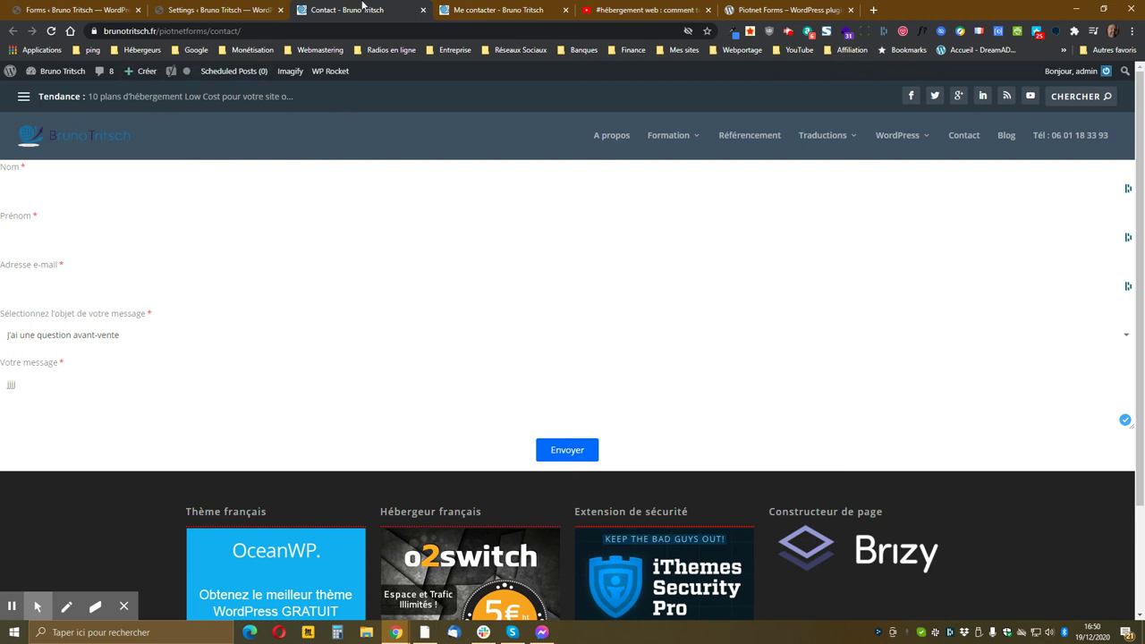
# Step: Refresh the forms list in the WordPress admin and copy the Contact form's shortcode [piotnetforms id=10349]
pyautogui.click(198, 9)
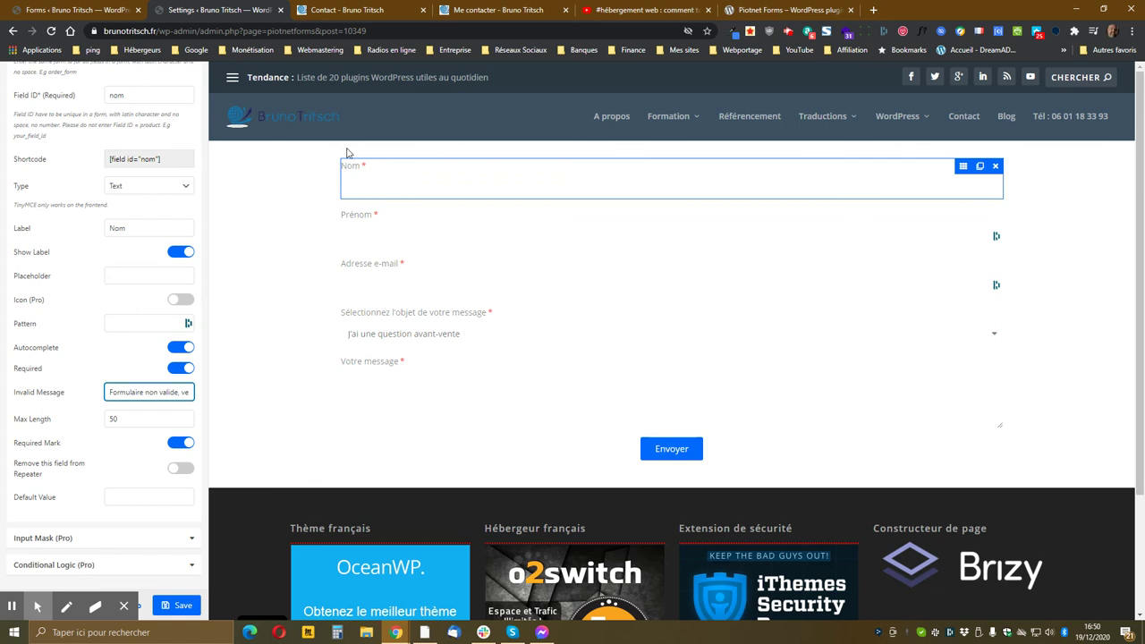
pyautogui.click(82, 9)
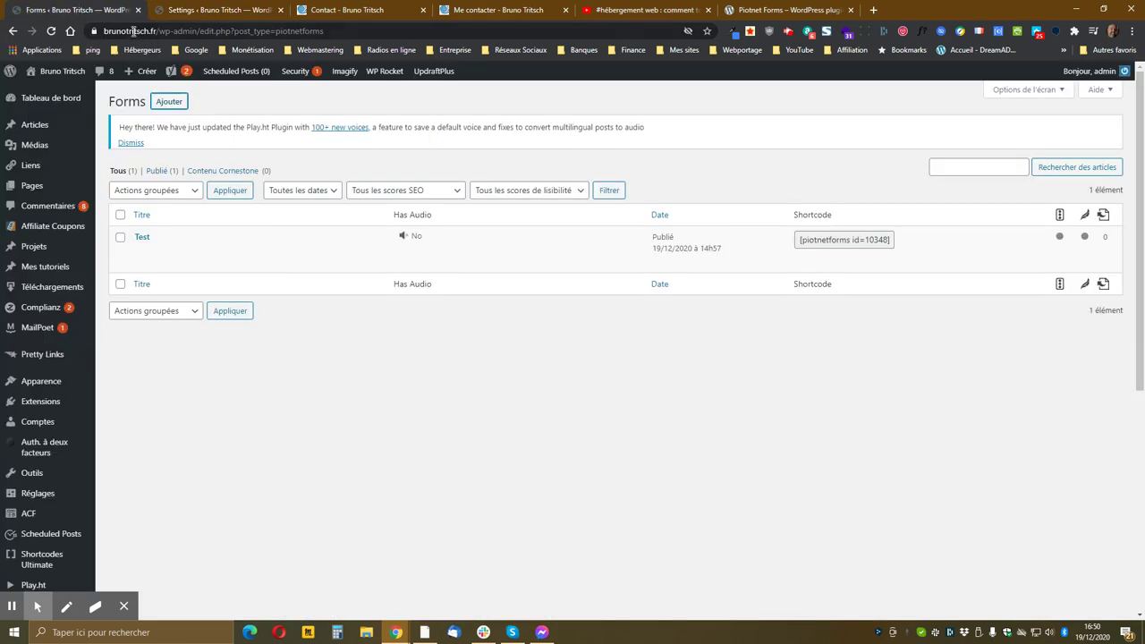
pyautogui.click(51, 31)
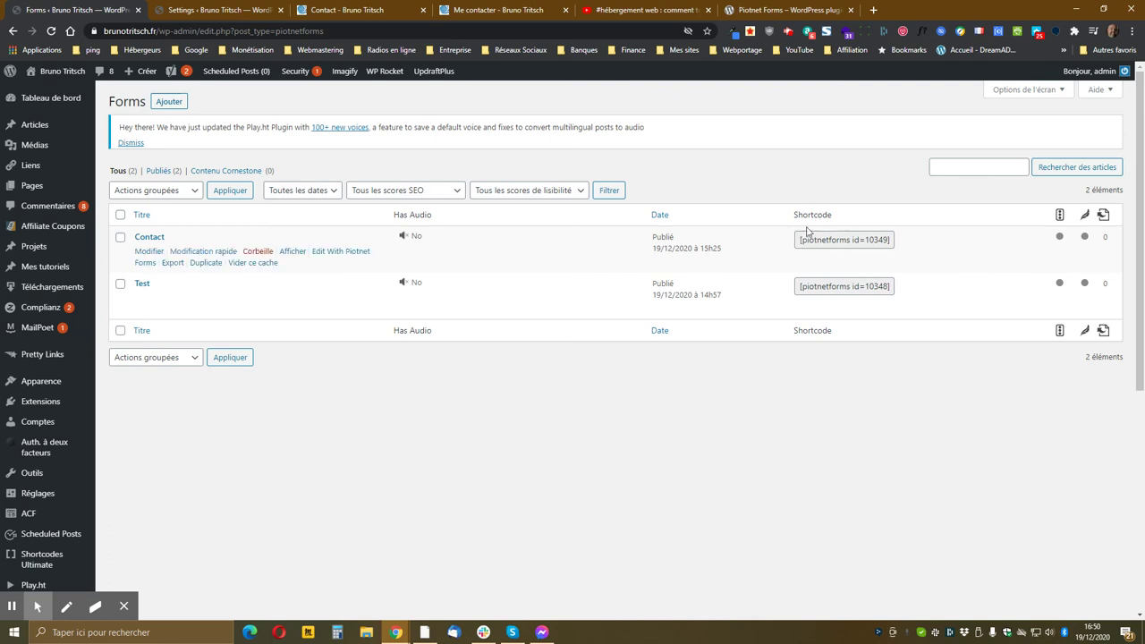
pyautogui.click(837, 242)
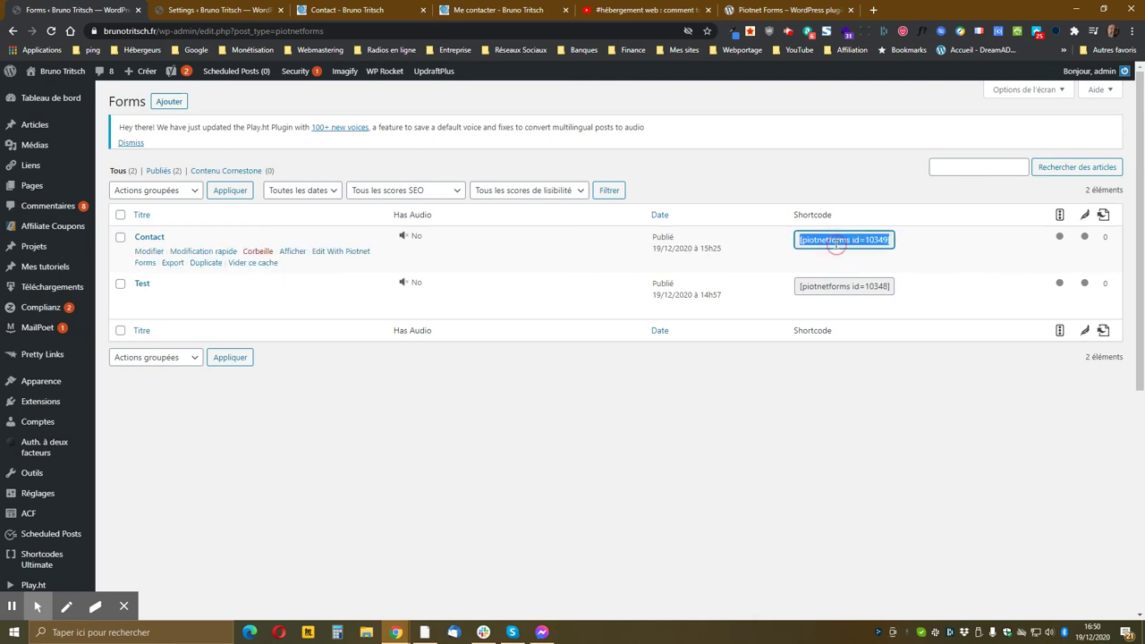
pyautogui.rightClick(835, 246)
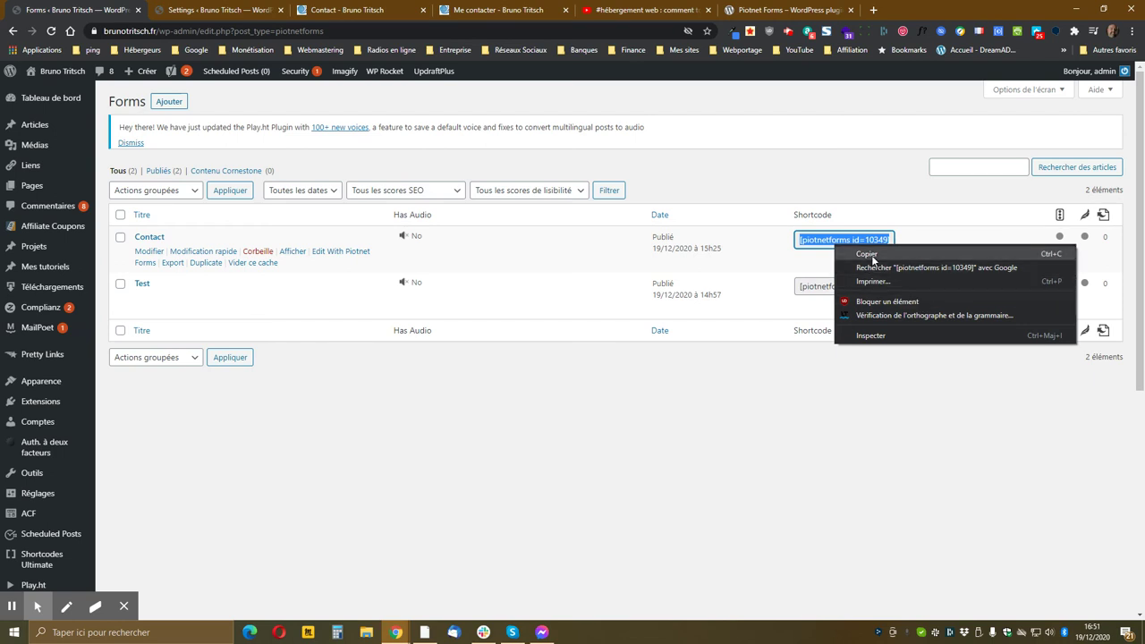
pyautogui.click(868, 255)
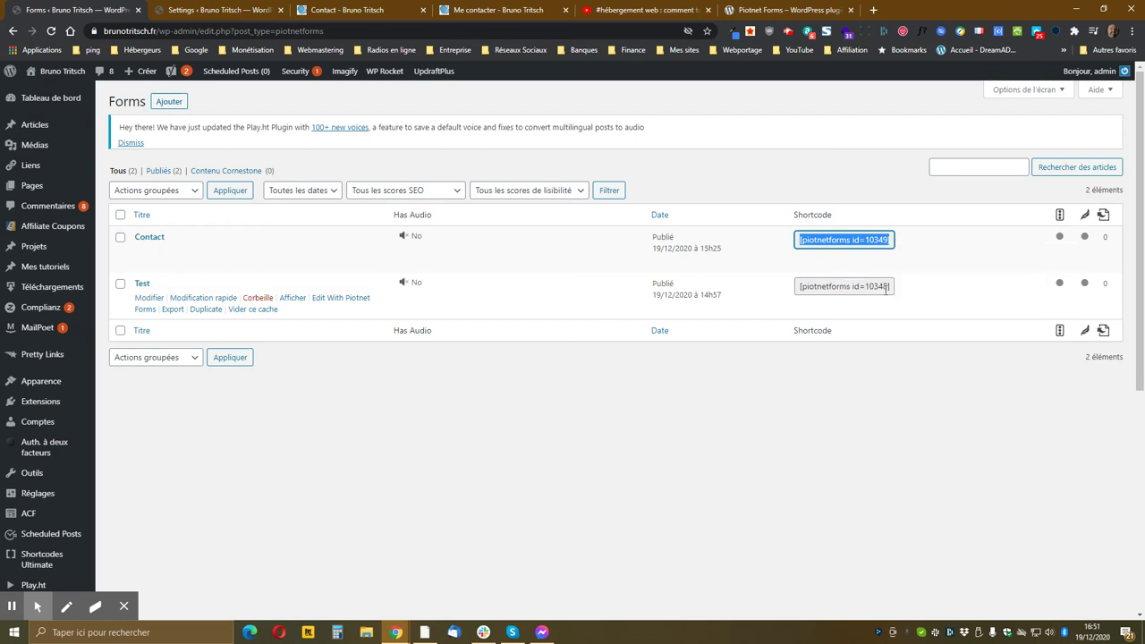
# Step: Open the site's existing contact page in the Visual Builder and insert a Texte module below its current contact form
pyautogui.click(386, 10)
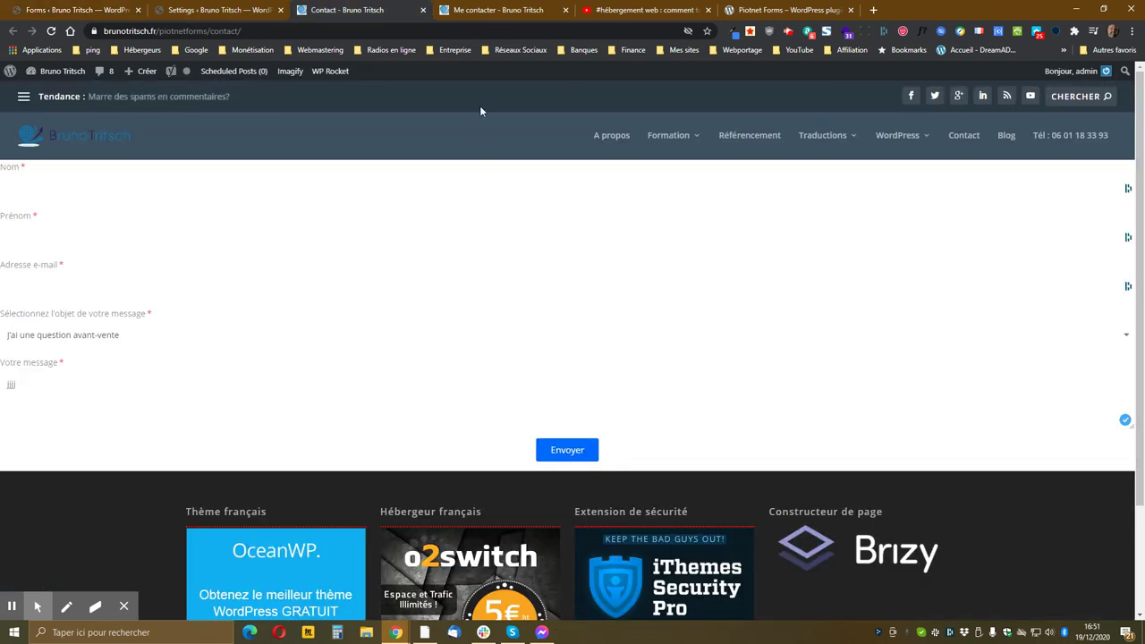
pyautogui.click(424, 10)
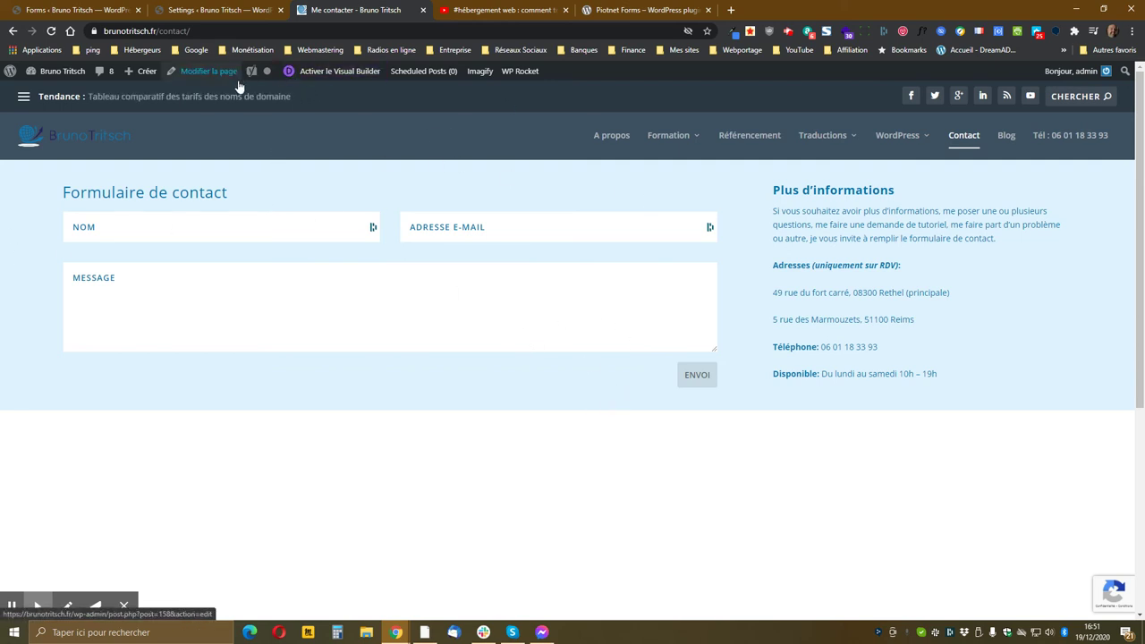
pyautogui.click(348, 75)
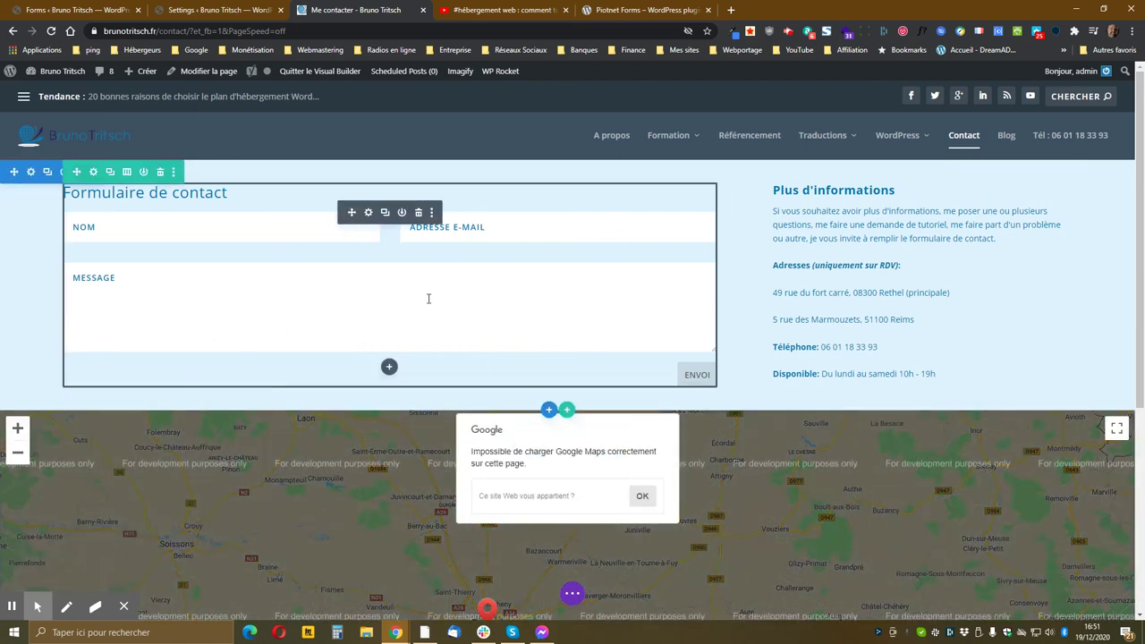
pyautogui.click(388, 366)
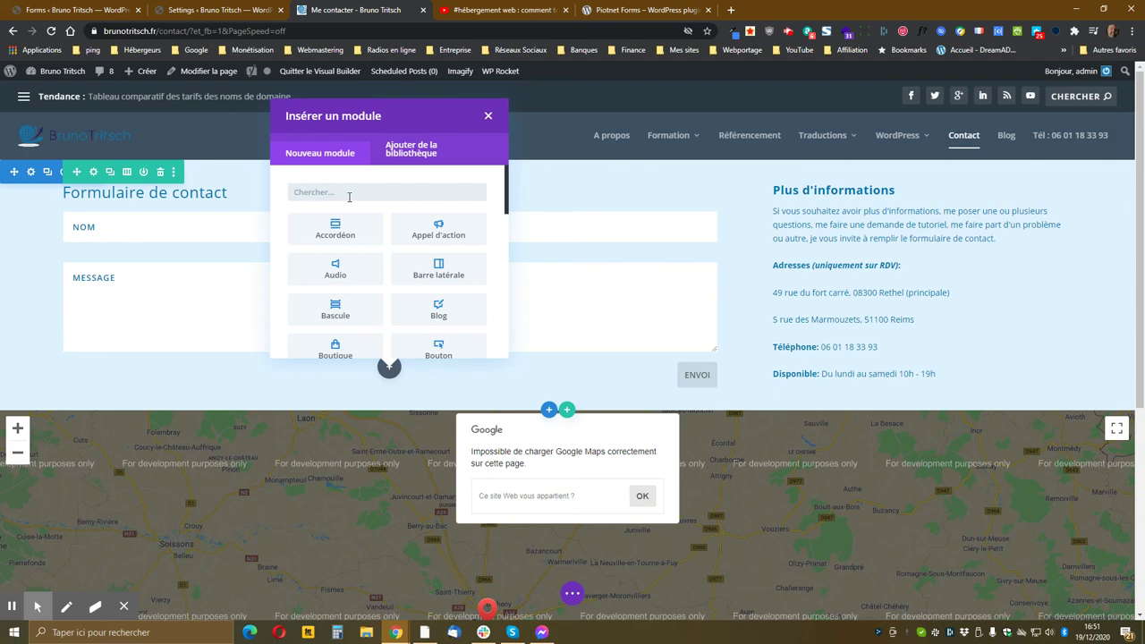
pyautogui.write('text')
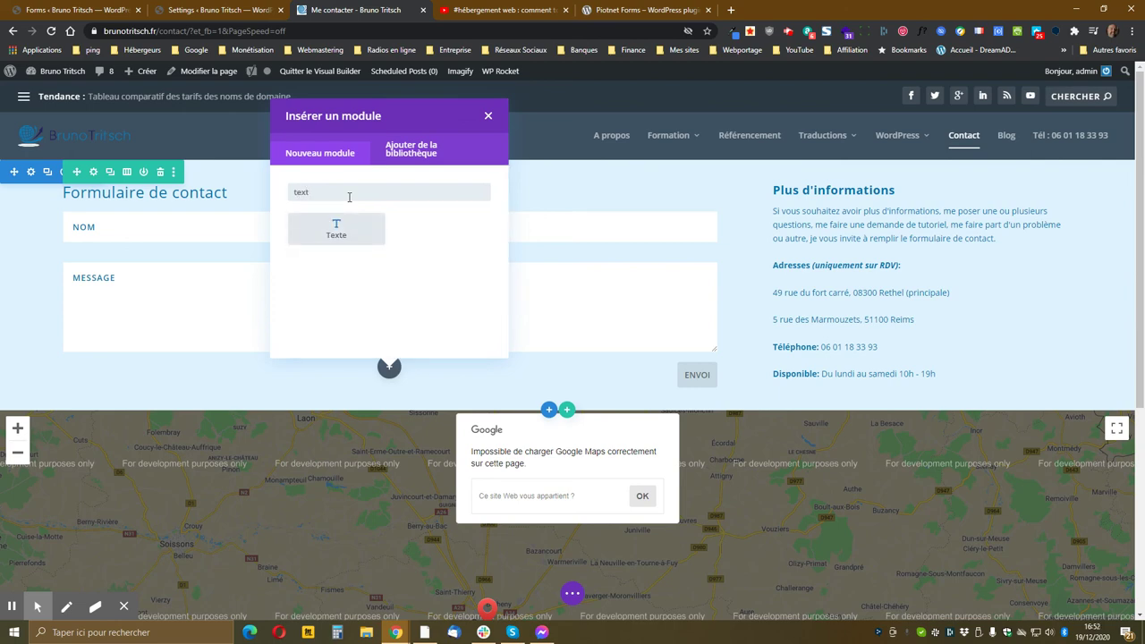
pyautogui.click(358, 225)
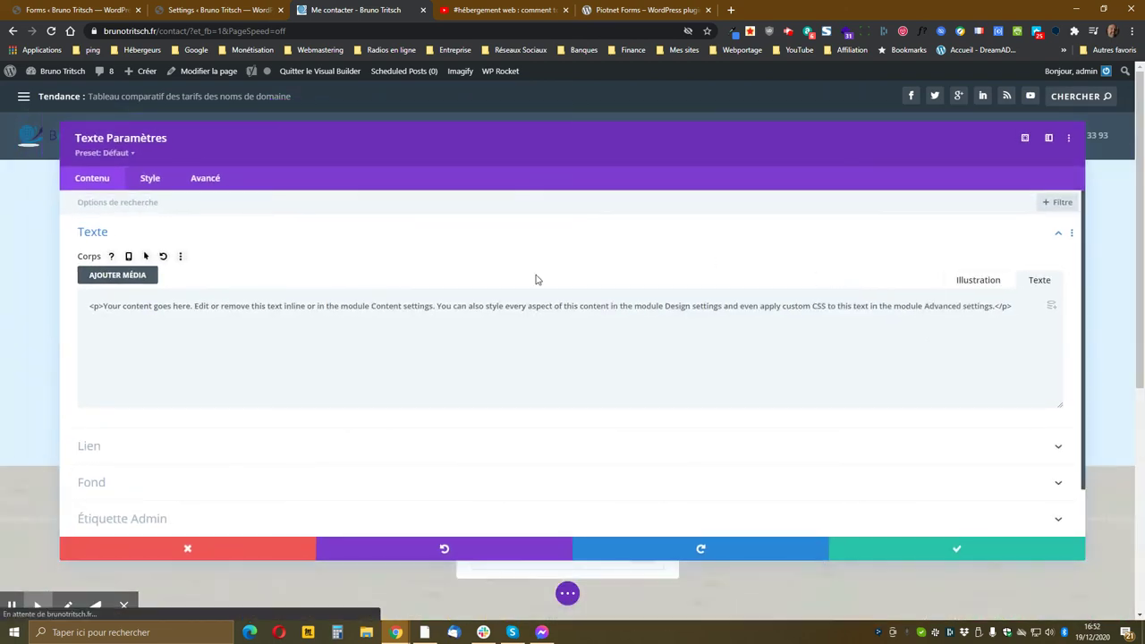
# Step: Replace the Texte module's placeholder body with the shortcode [piotnetforms id=10349] and apply the module settings
pyautogui.click(1011, 306)
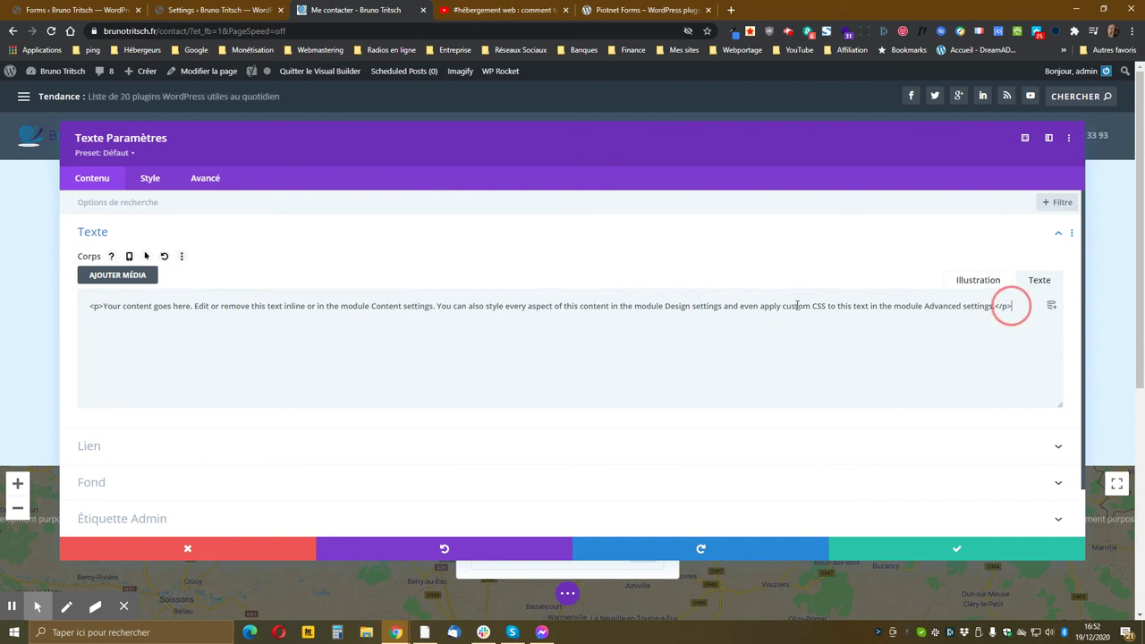
pyautogui.moveTo(1011, 306); pyautogui.dragTo(3, 311)
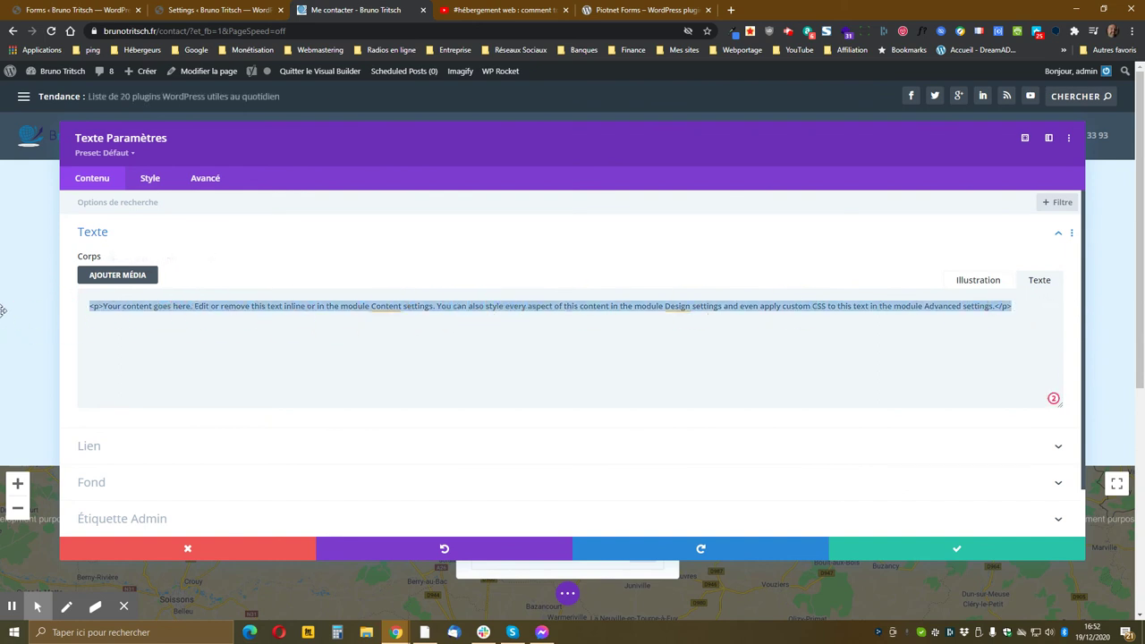
pyautogui.press('Delete')
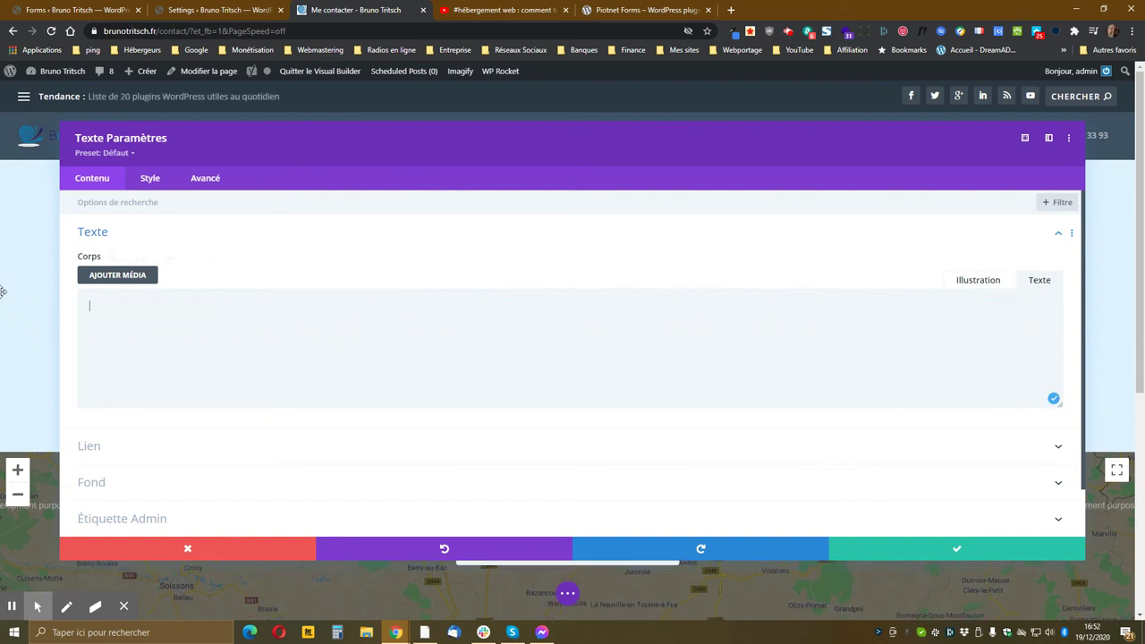
pyautogui.click(1039, 281)
pyautogui.write('[piotnetforms id=10349]')
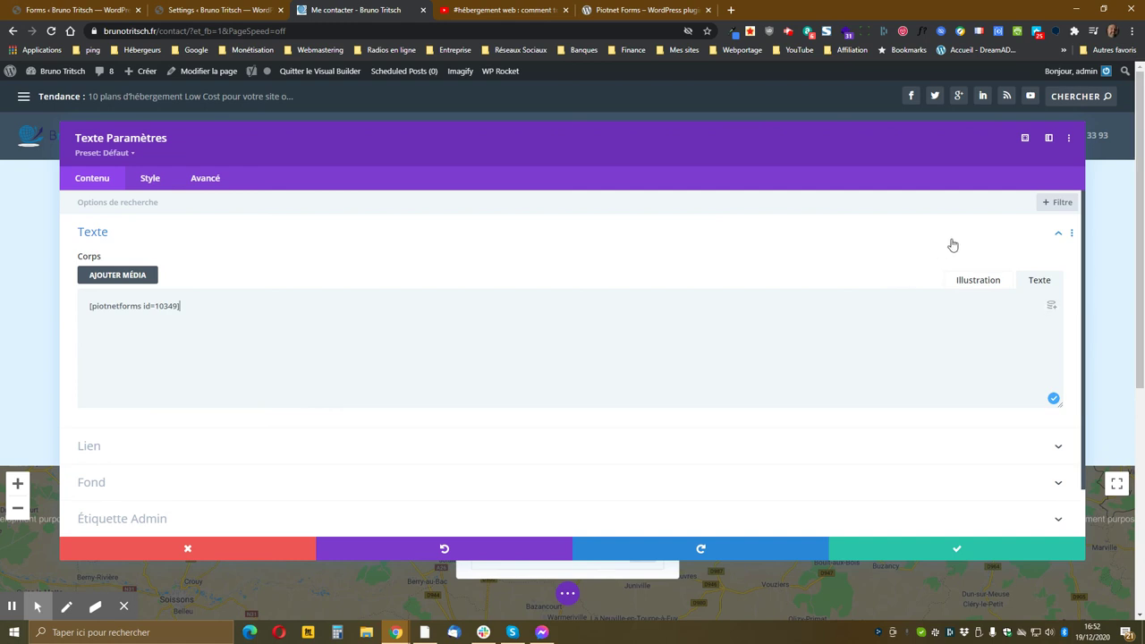
pyautogui.click(979, 280)
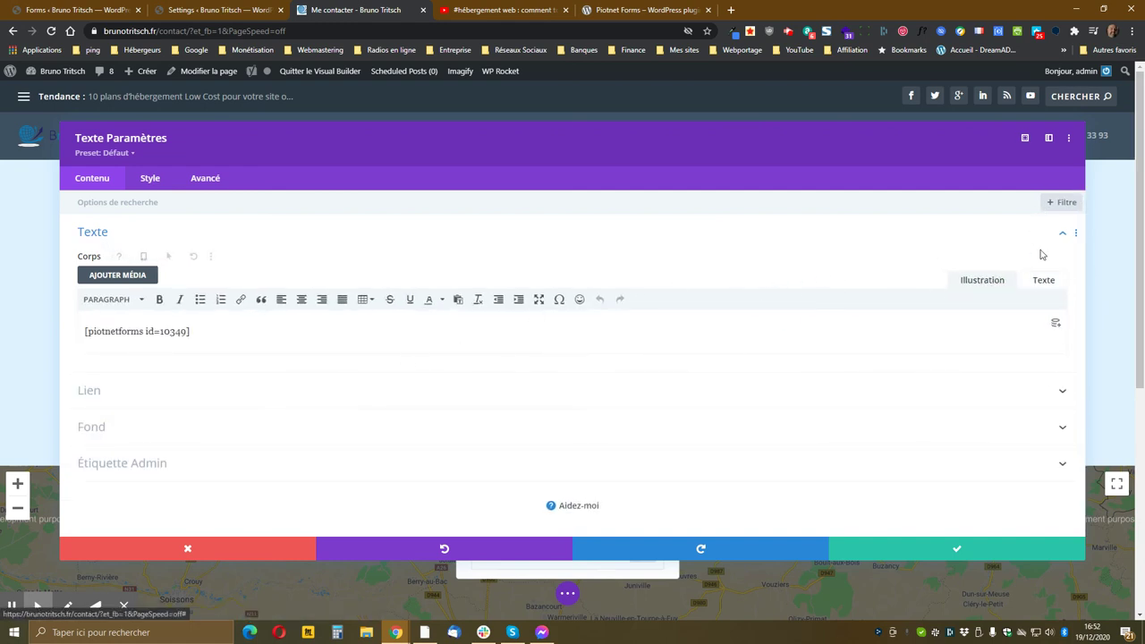
pyautogui.click(971, 540)
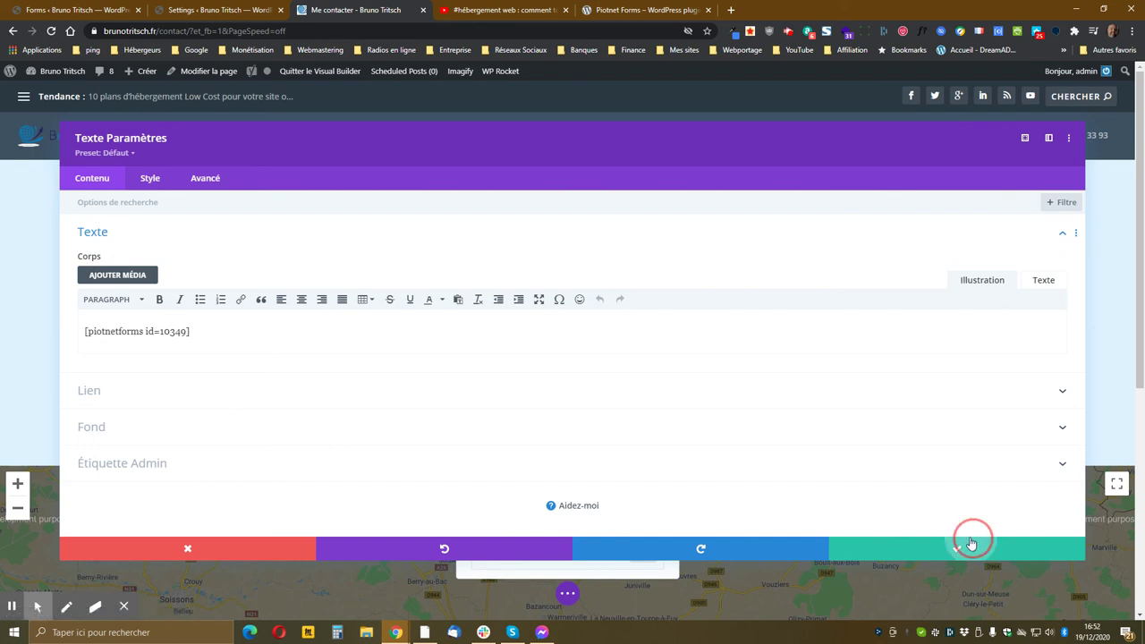
# Step: Examine how the embedded Piotnet form renders beneath the original form on the contact page
pyautogui.scroll(-1, 356, 358)
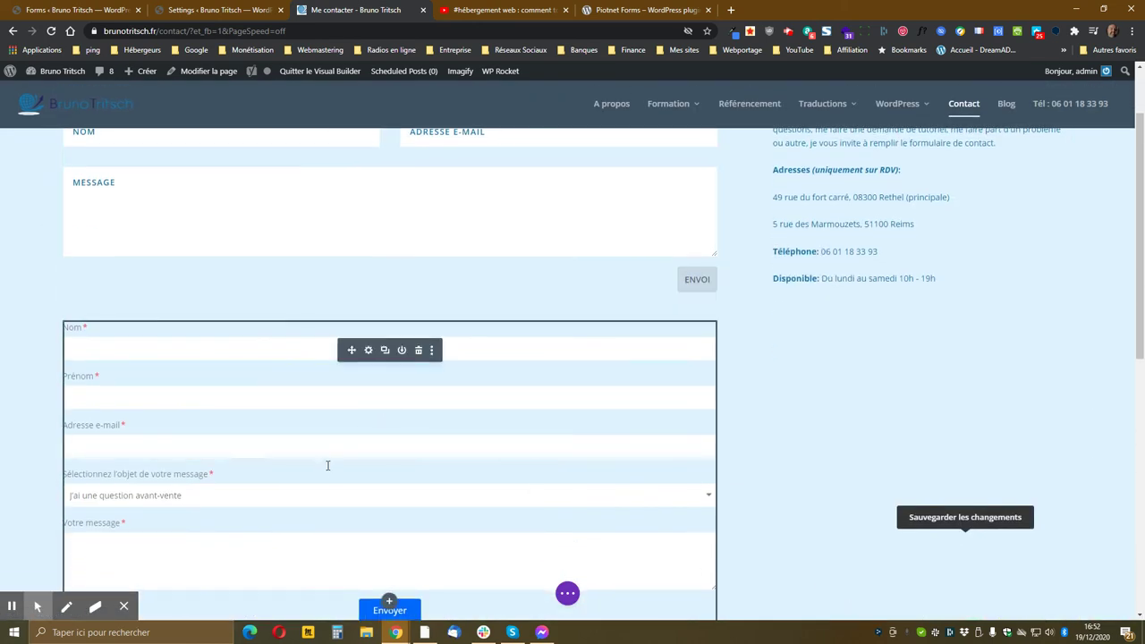
pyautogui.scroll(-1, 328, 465)
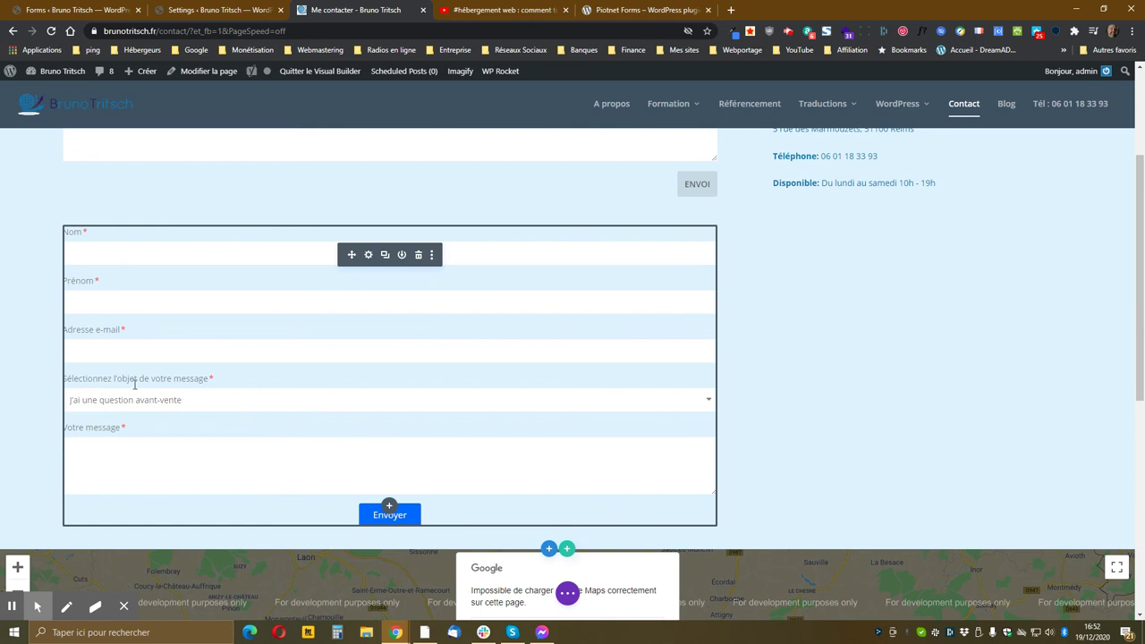
pyautogui.scroll(1, 265, 408)
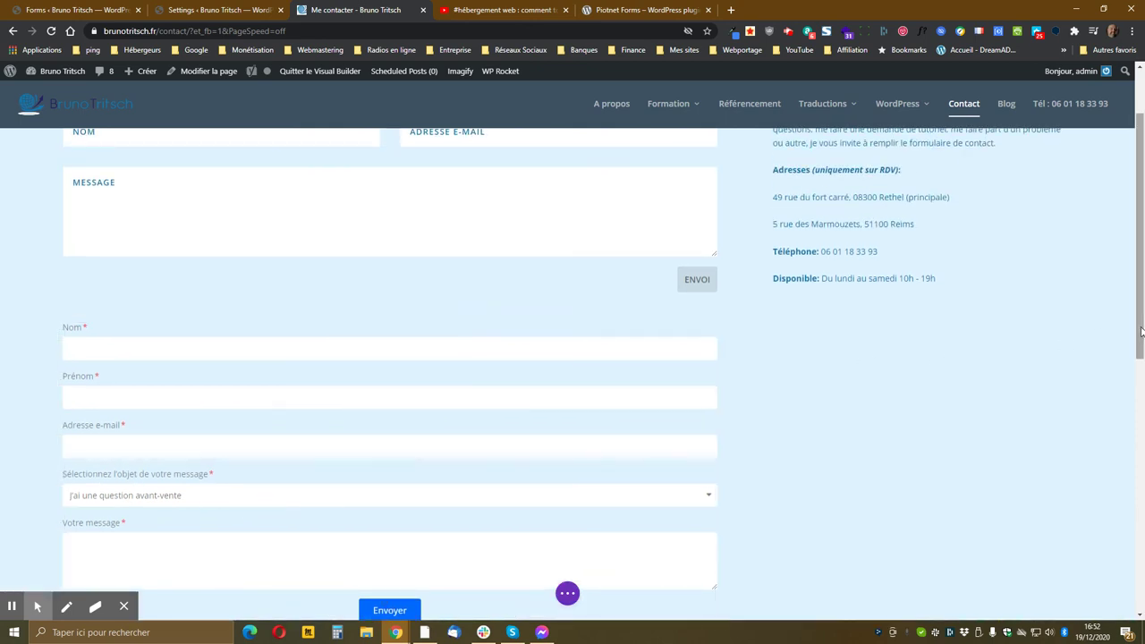
pyautogui.scroll(-1, 1141, 333)
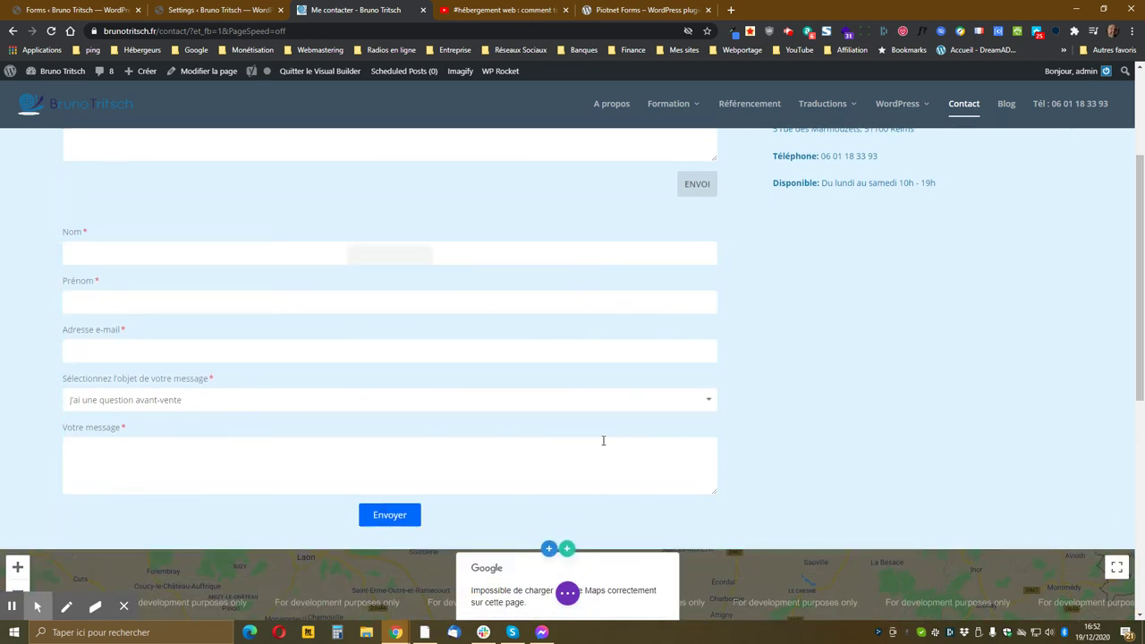
pyautogui.scroll(2, 1141, 274)
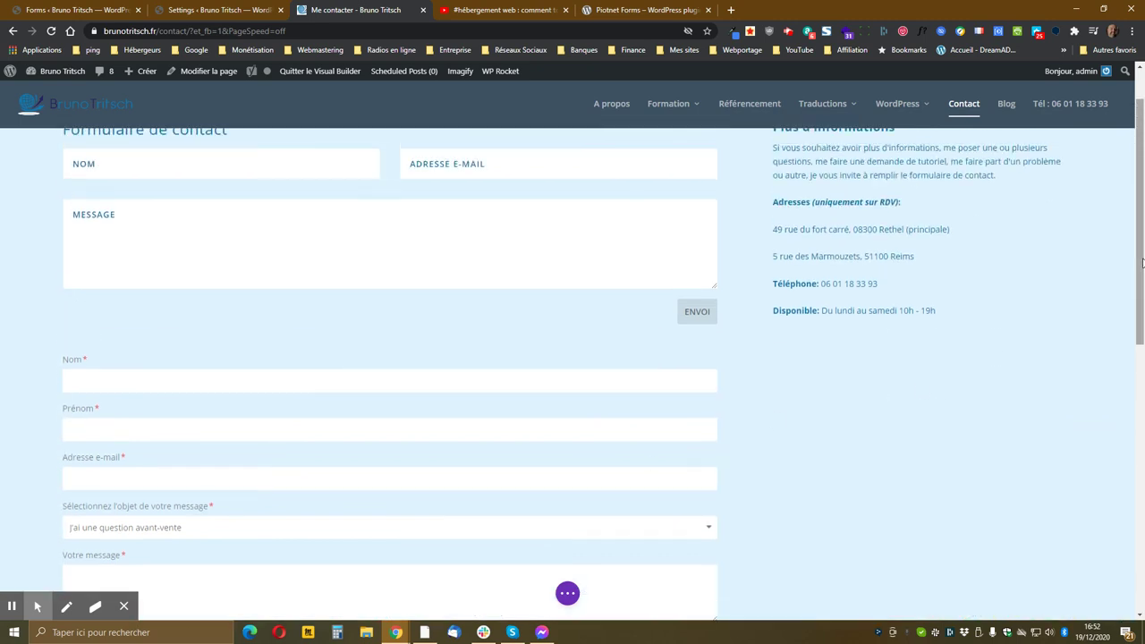
pyautogui.scroll(-1, 1140, 273)
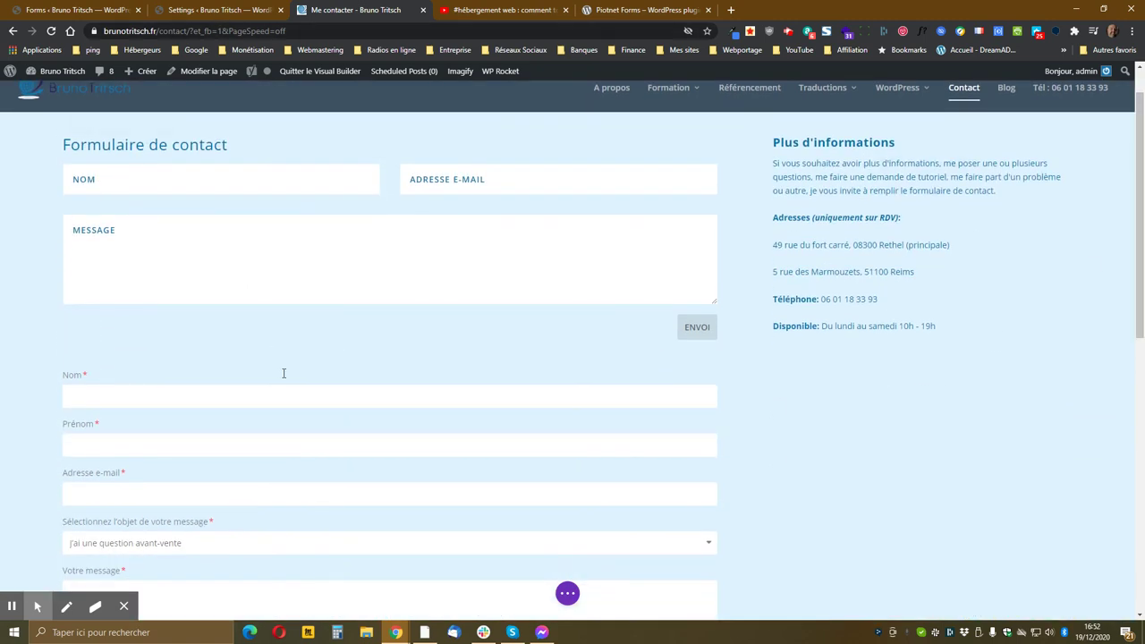
pyautogui.scroll(-1, 281, 373)
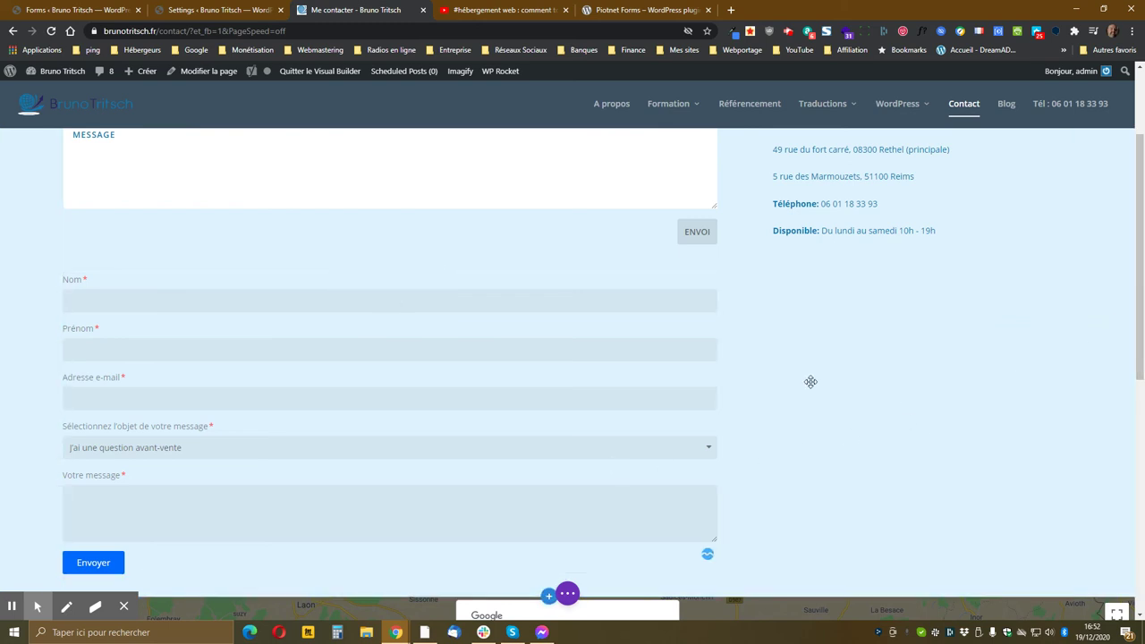
# Step: Return to the Piotnet form editor, review the Nom field's settings and display the available widgets
pyautogui.click(200, 10)
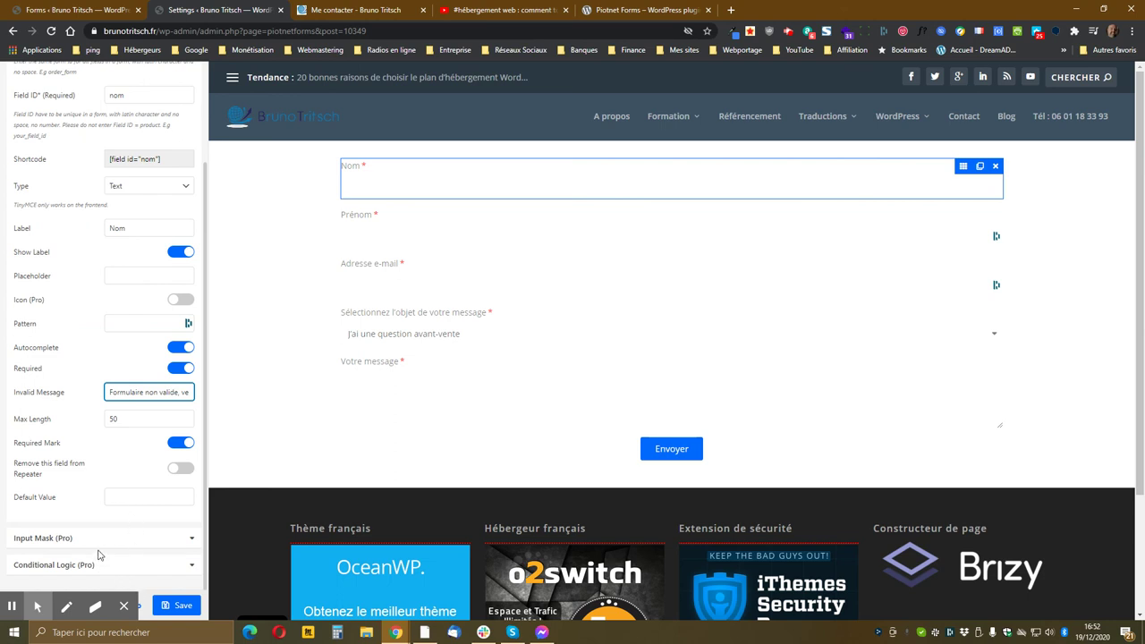
pyautogui.scroll(2, 98, 547)
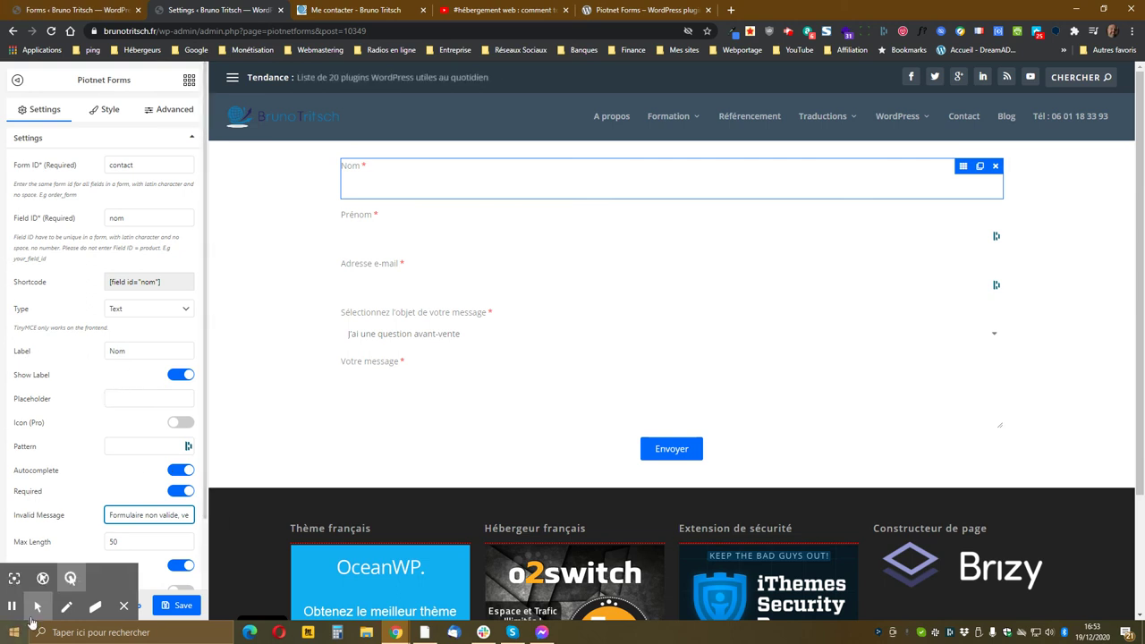
pyautogui.click(94, 324)
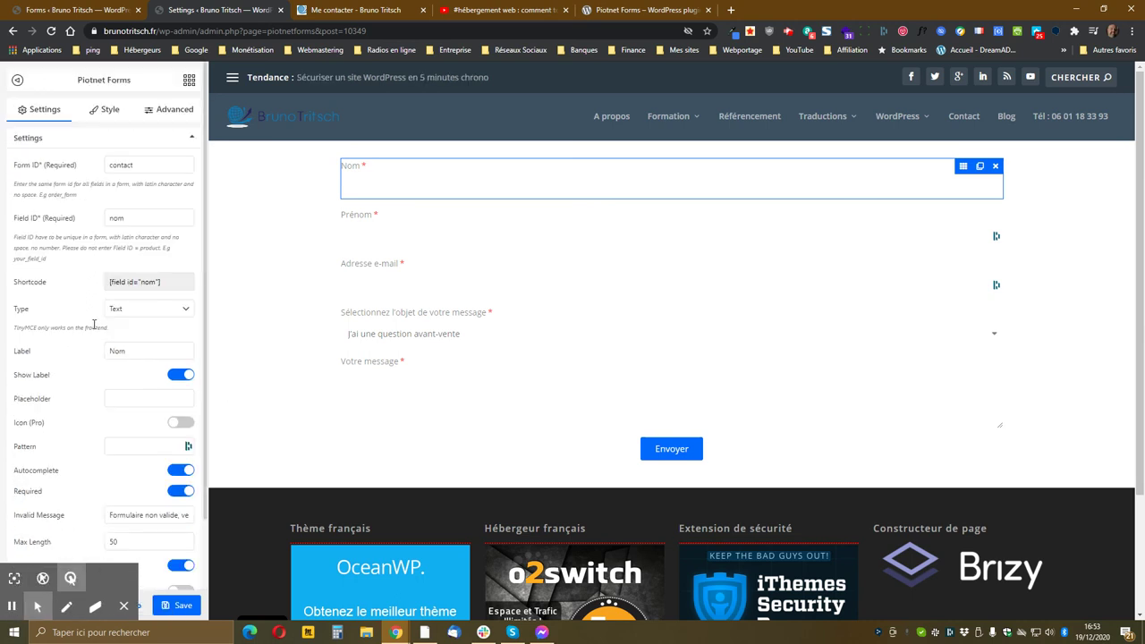
pyautogui.scroll(-3, 98, 320)
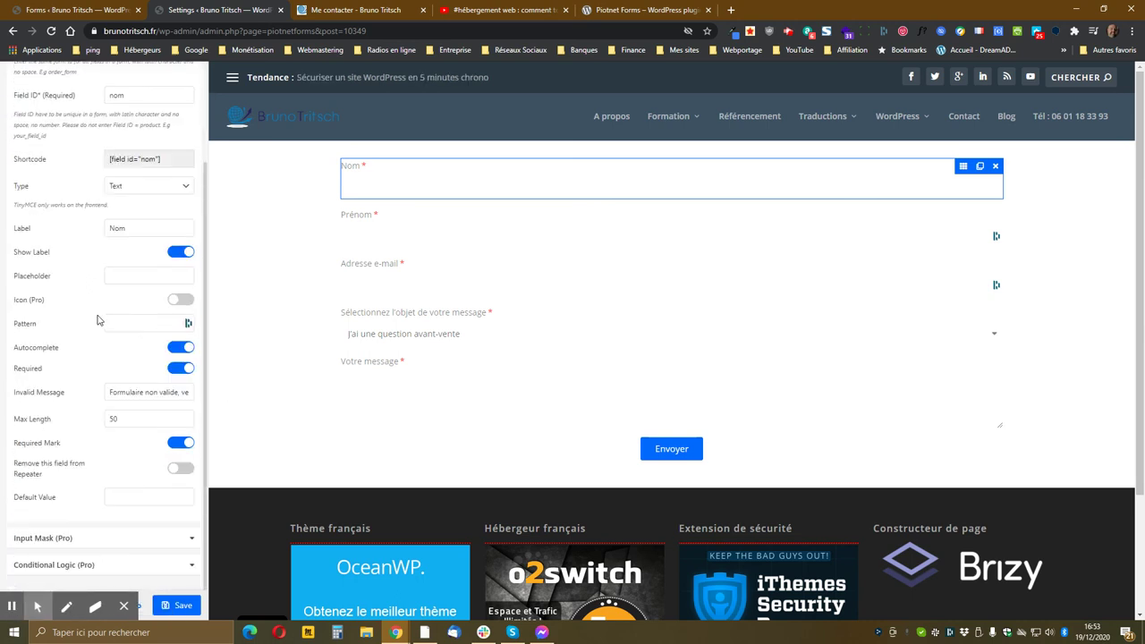
pyautogui.scroll(3, 98, 320)
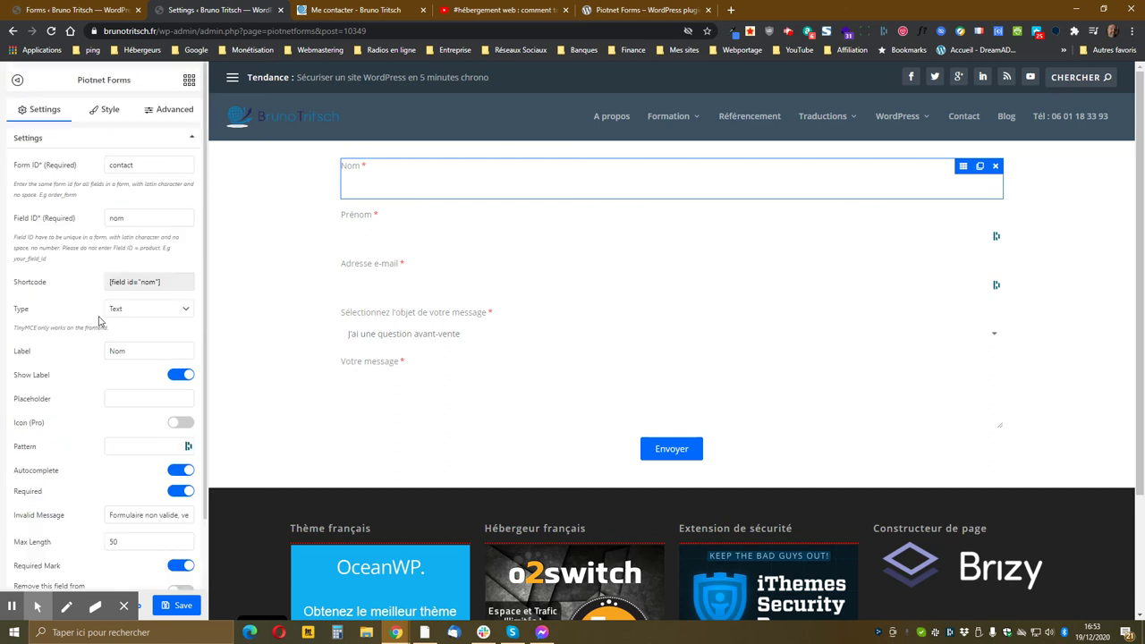
pyautogui.click(189, 80)
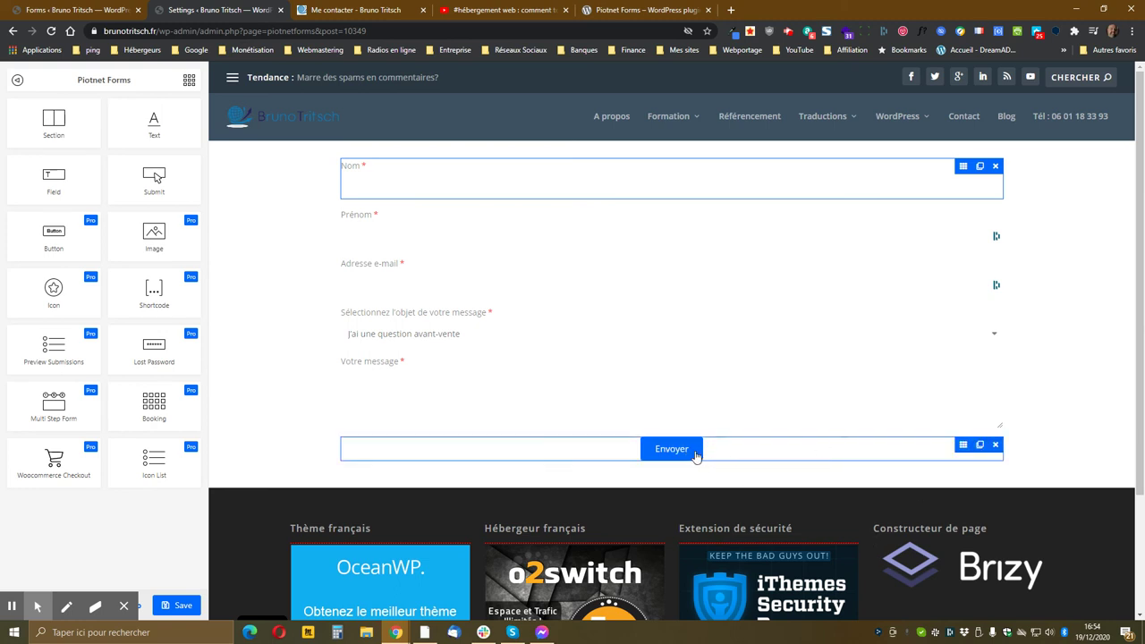
# Step: In the Envoyer button's Email settings, replace the [all-fields] message with a "Bonjour" greeting addressed to the site owner's first name
pyautogui.click(963, 446)
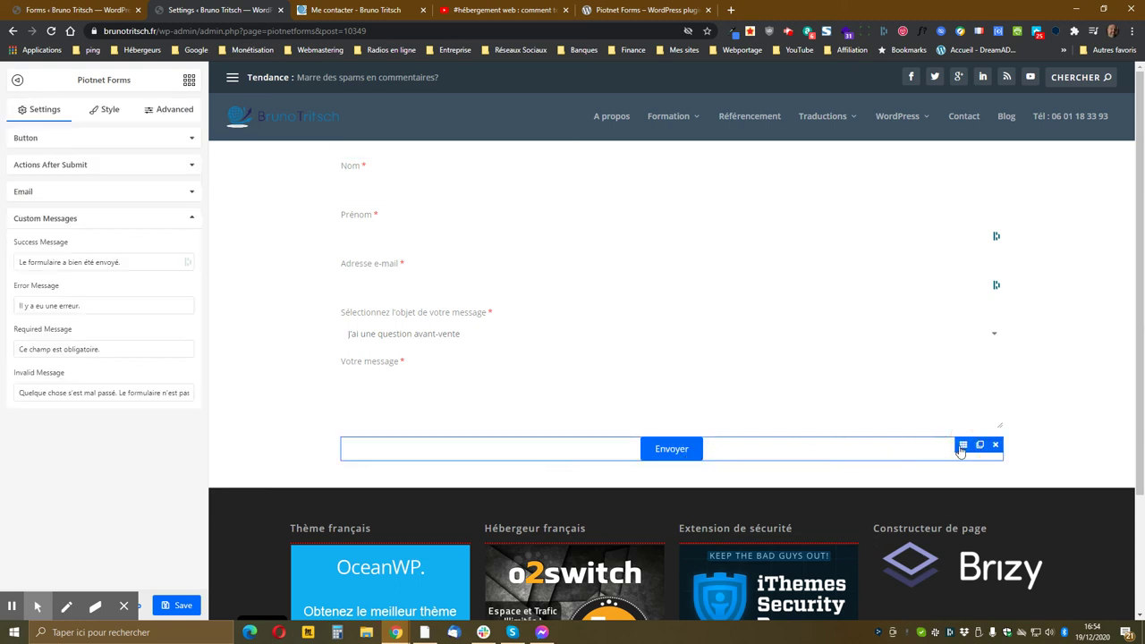
pyautogui.click(34, 193)
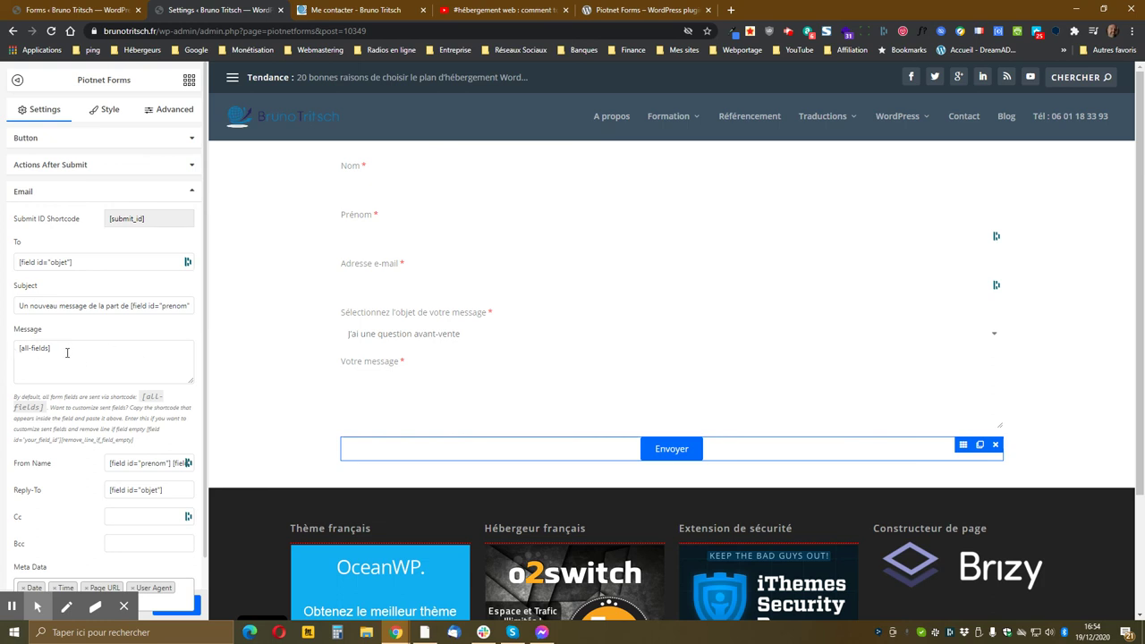
pyautogui.moveTo(61, 348); pyautogui.dragTo(5, 357)
pyautogui.press('BackSpace')
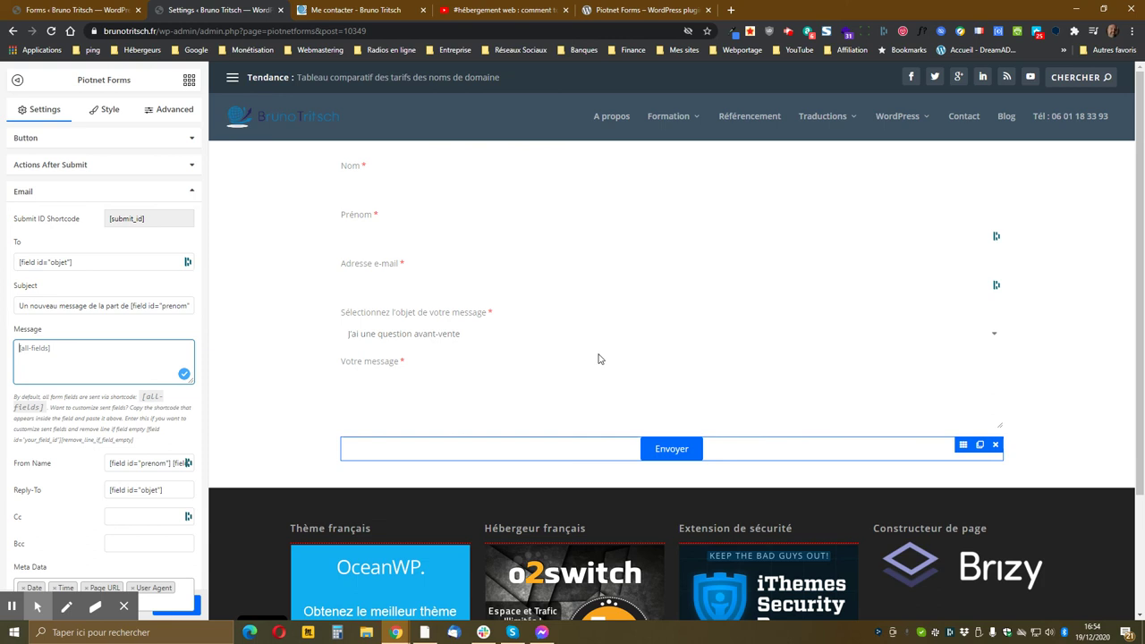
pyautogui.write('Bonjour')
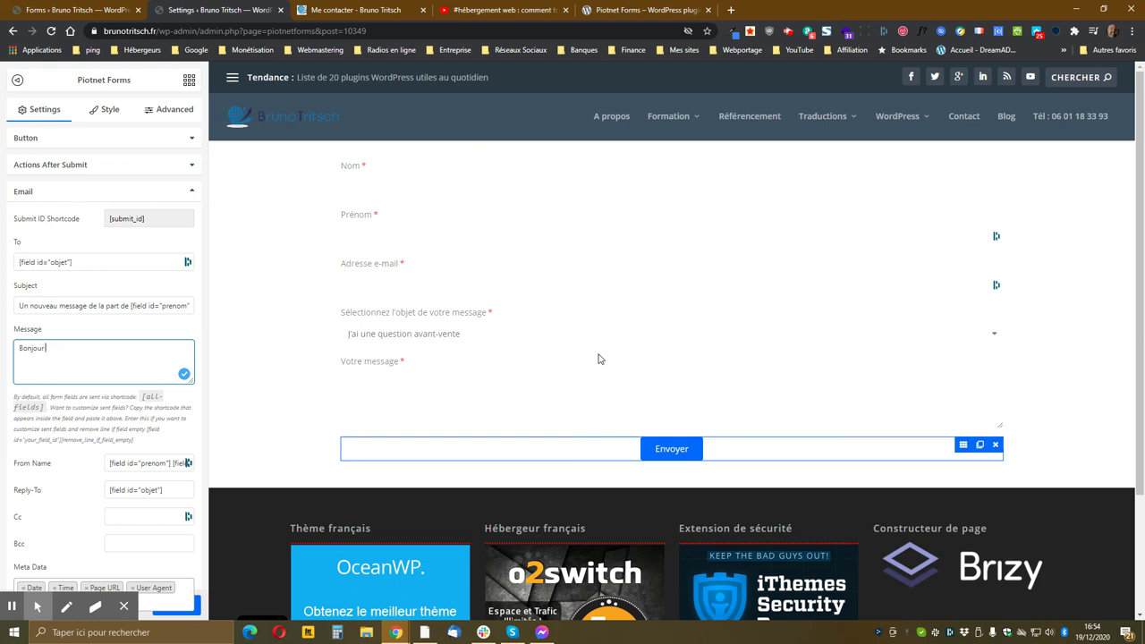
pyautogui.press('capslock')
pyautogui.press('capslock')
pyautogui.write('runo')
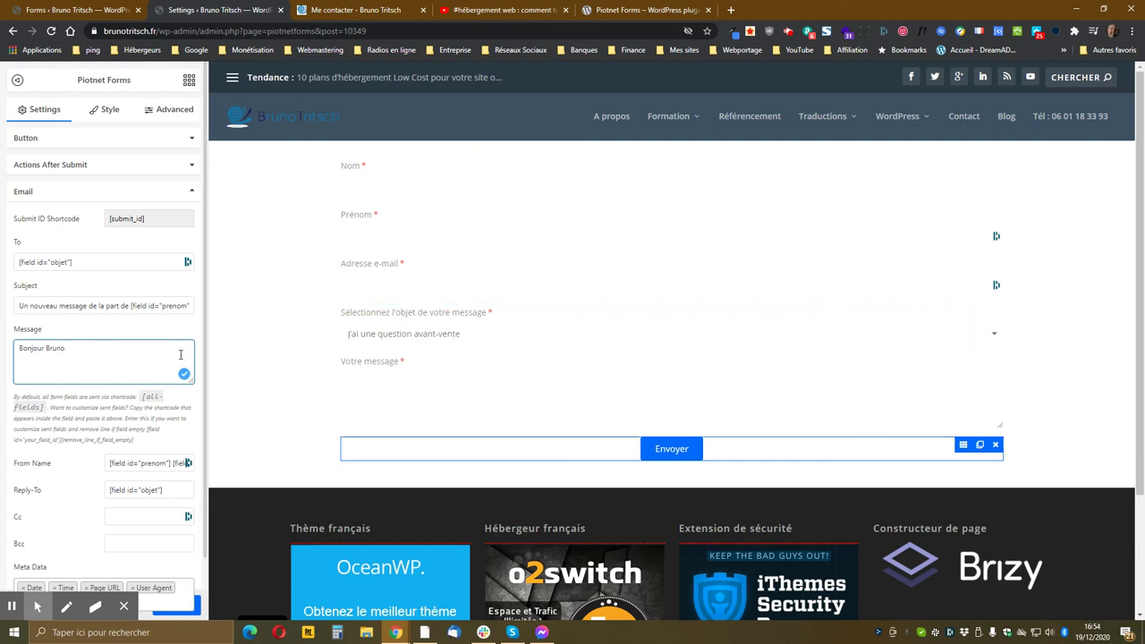
pyautogui.click(82, 352)
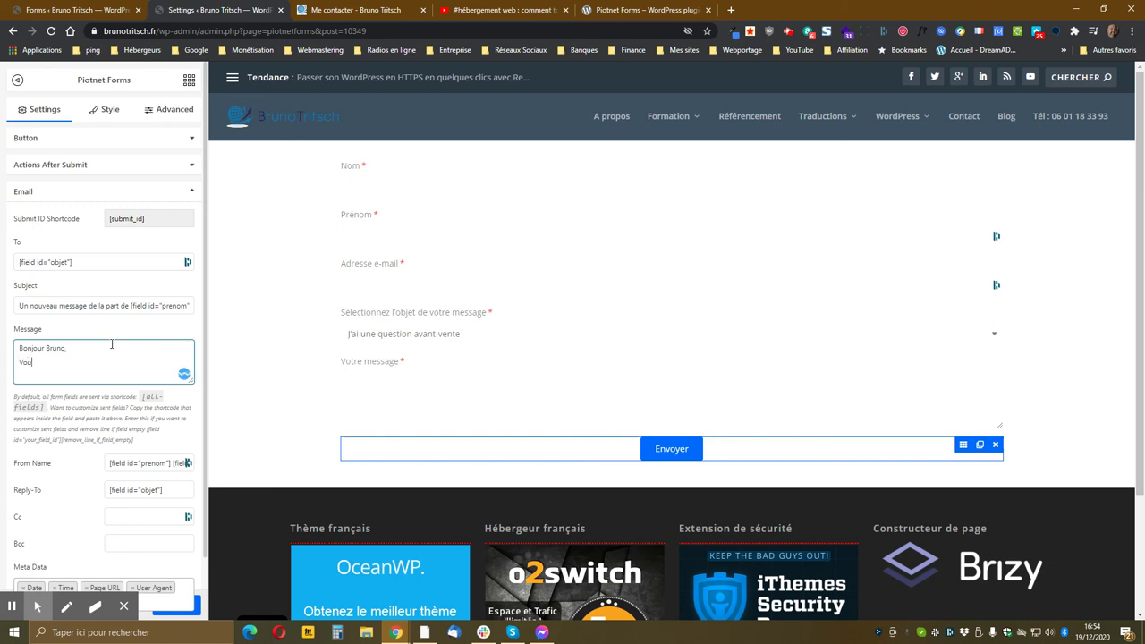
# Step: Add "Vous avez un message de la part de" to the e-mail message, followed by the subject's [field id="prenom"] [field id="nom"] shortcodes
pyautogui.write('message de la part de')
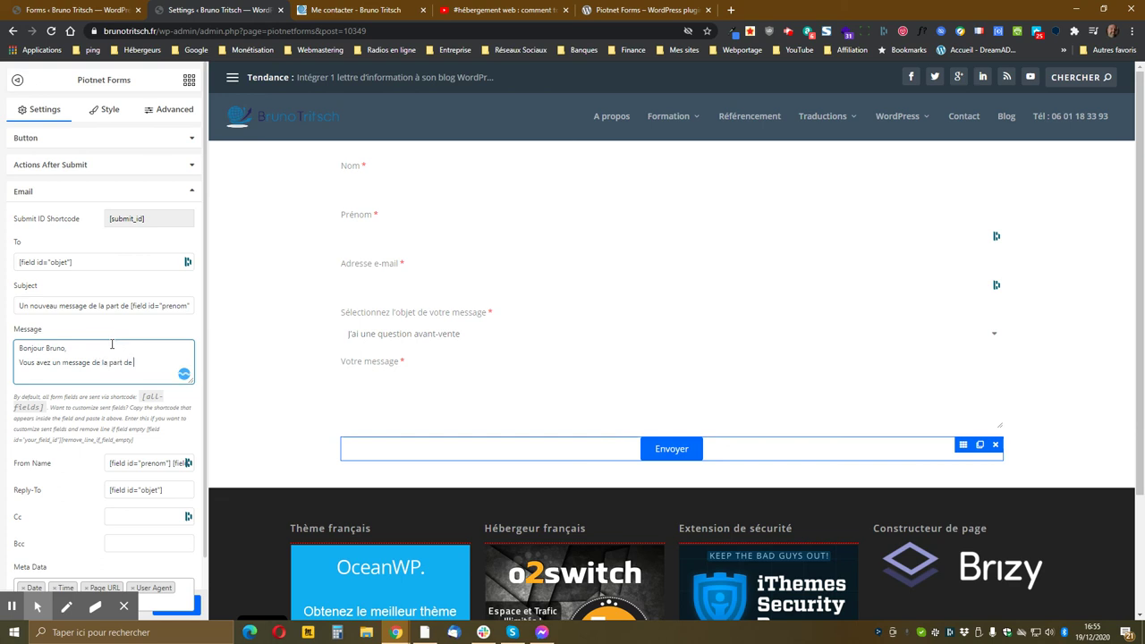
pyautogui.moveTo(132, 306); pyautogui.dragTo(205, 312)
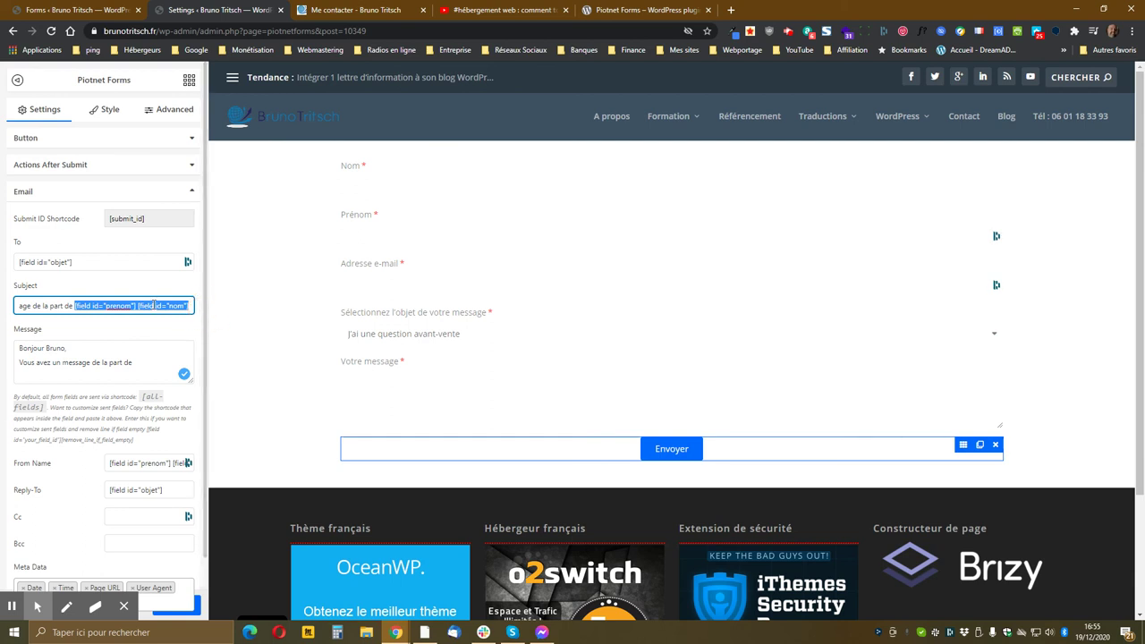
pyautogui.rightClick(153, 305)
pyautogui.click(197, 355)
pyautogui.click(157, 364)
pyautogui.hotkey('ctrl', 'v')
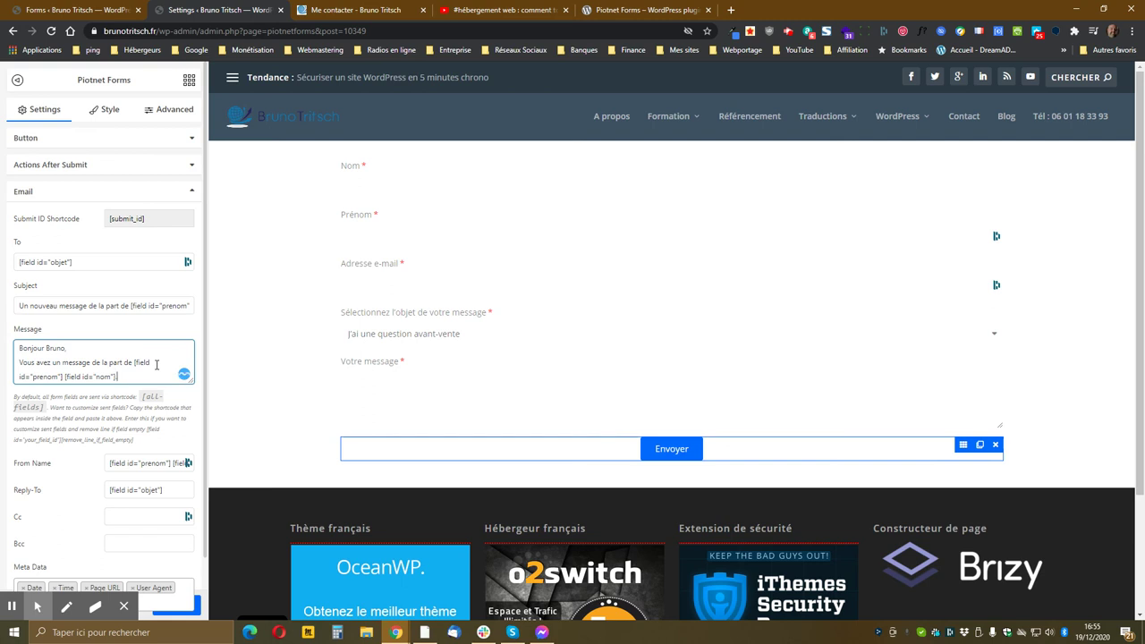
# Step: End the sentence with a period and add "Voici ses réponses au formulaire :" on a new line, followed by [all-fields] below
pyautogui.write('.')
pyautogui.press('Return')
pyautogui.write('V')
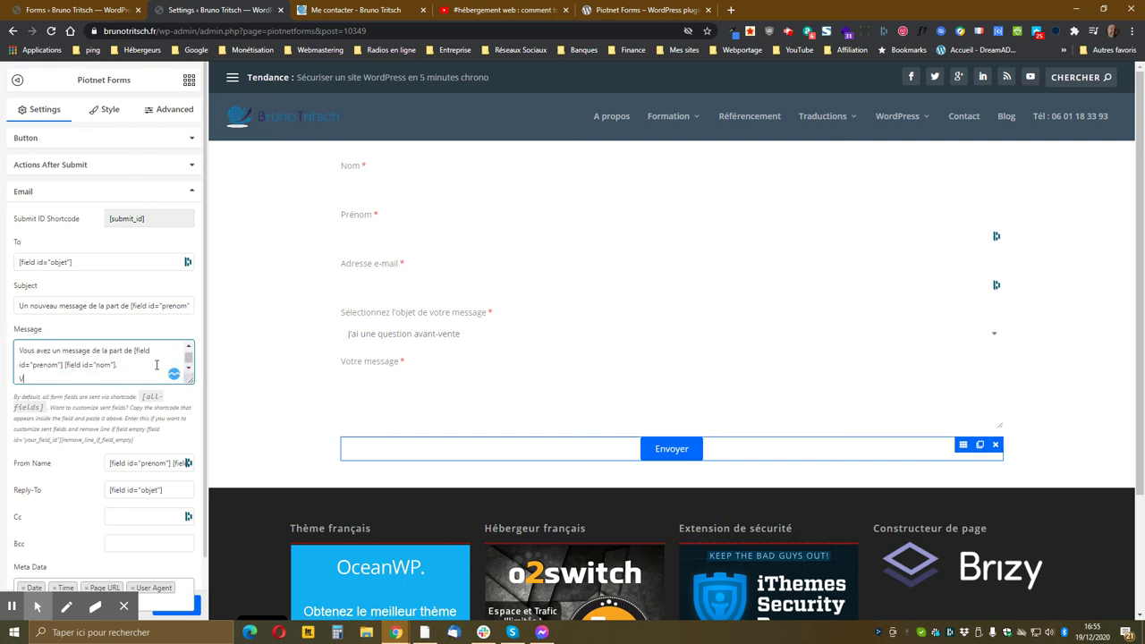
pyautogui.write('oici ses réponses au for')
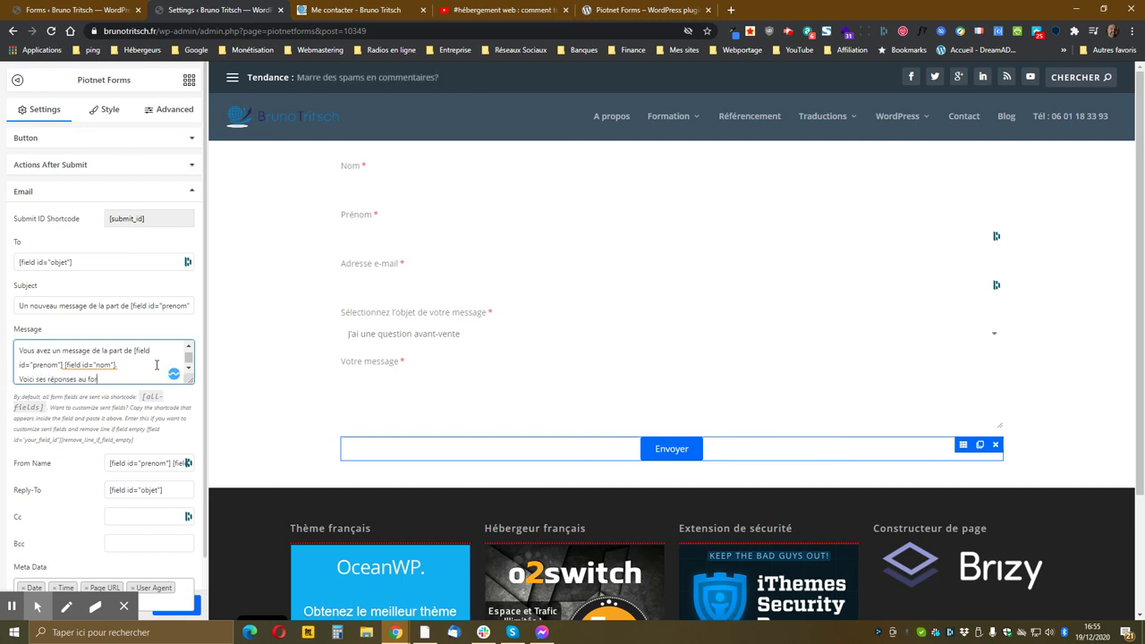
pyautogui.write('mulaire')
pyautogui.hotkey('ctrl', 'shift', 'h')
pyautogui.write(':')
pyautogui.press('Return')
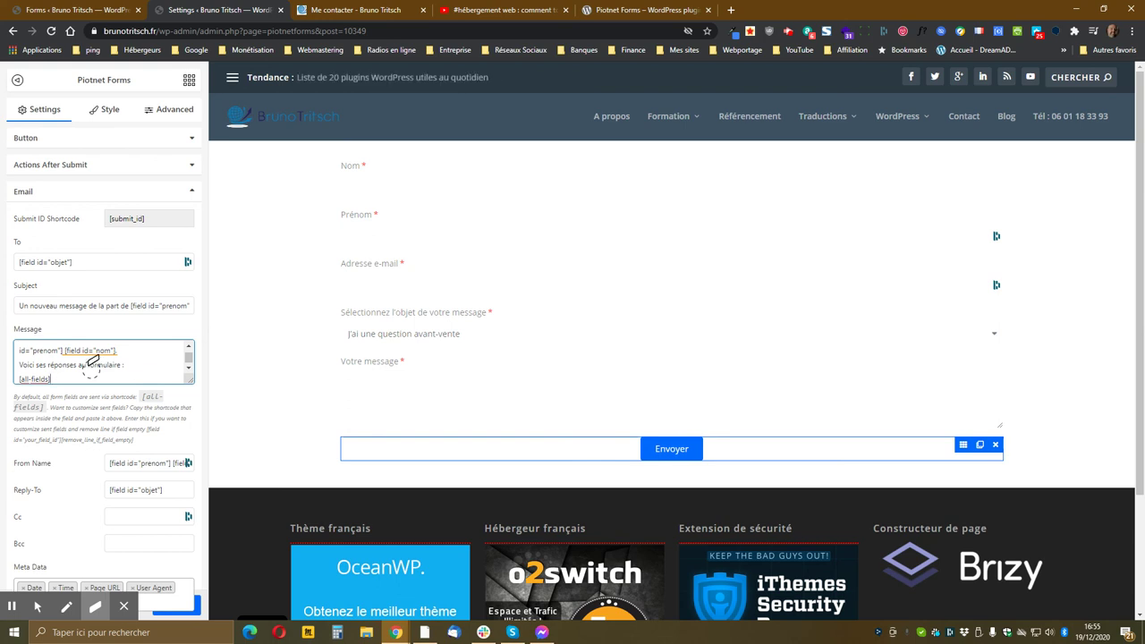
pyautogui.click(190, 383)
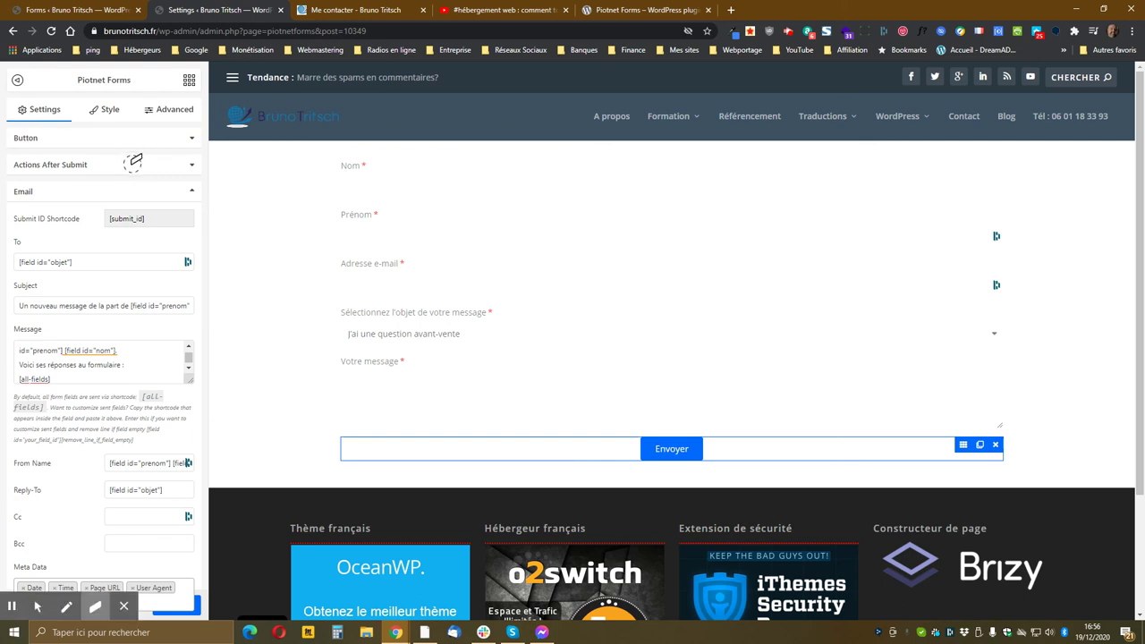
pyautogui.click(95, 608)
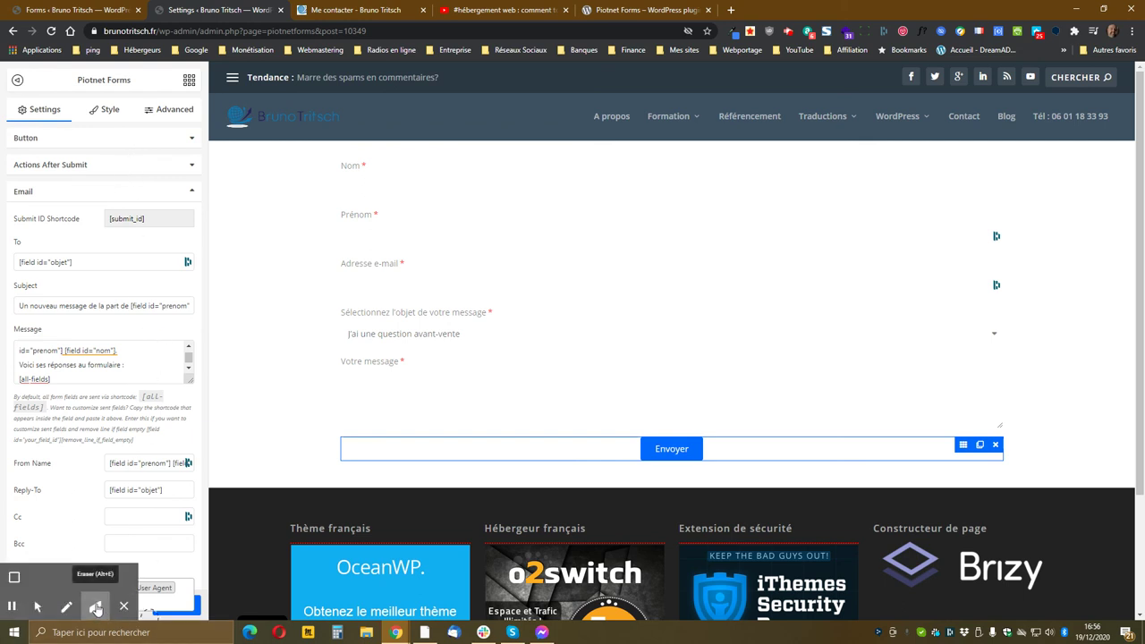
pyautogui.click(11, 607)
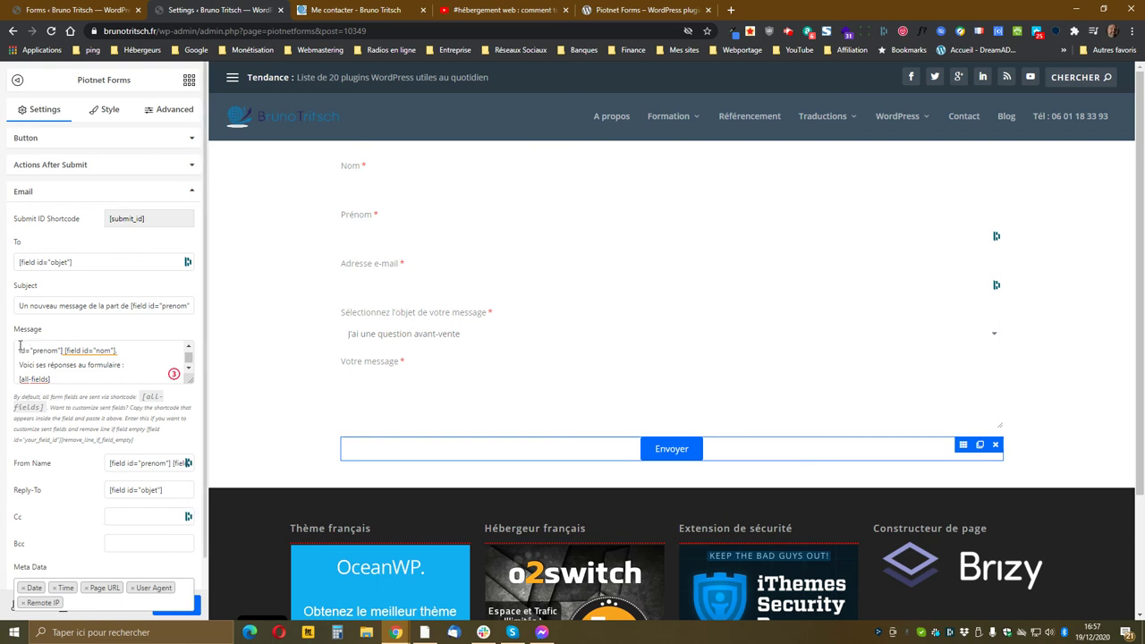
# Step: Add Email 2 to the Envoyer button's actions after submit and open the Email2 settings
pyautogui.click(24, 170)
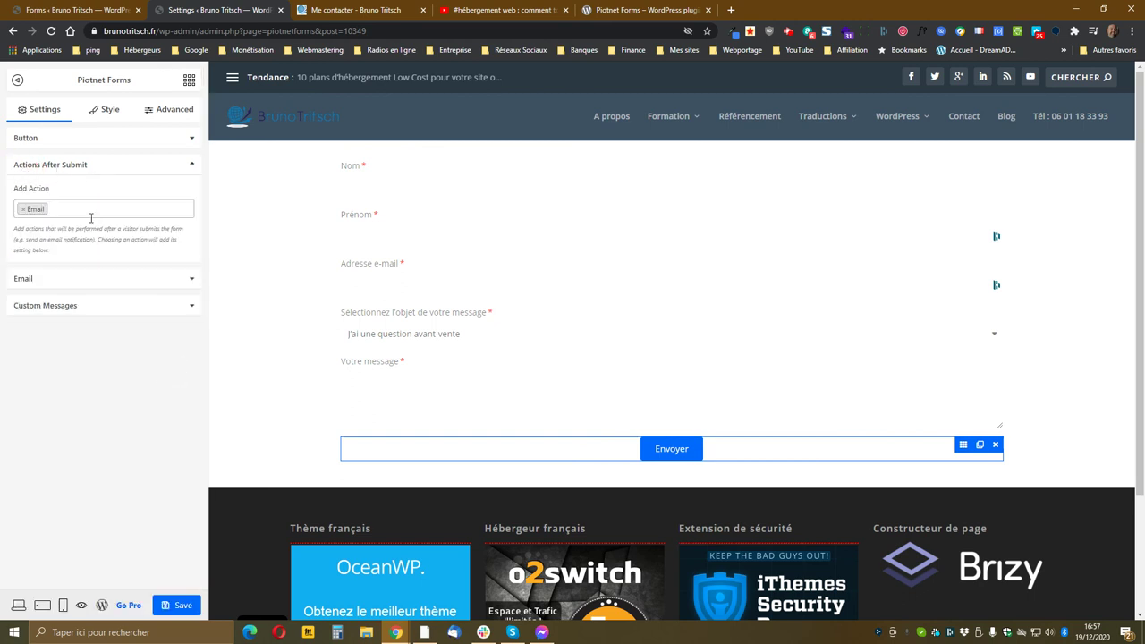
pyautogui.click(87, 209)
pyautogui.click(55, 243)
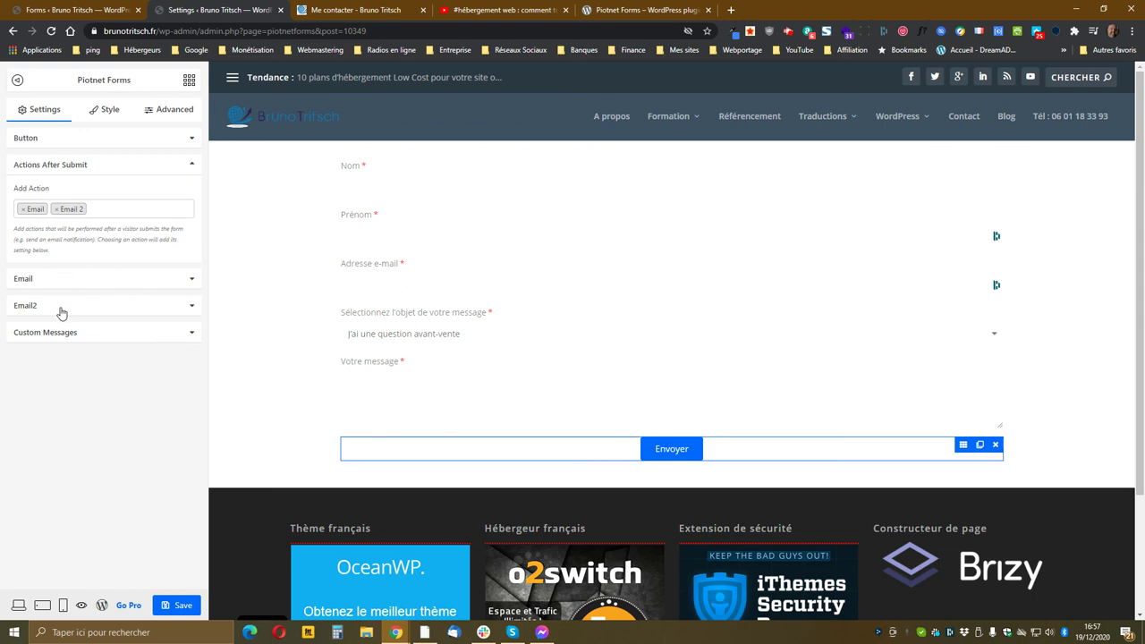
pyautogui.click(61, 307)
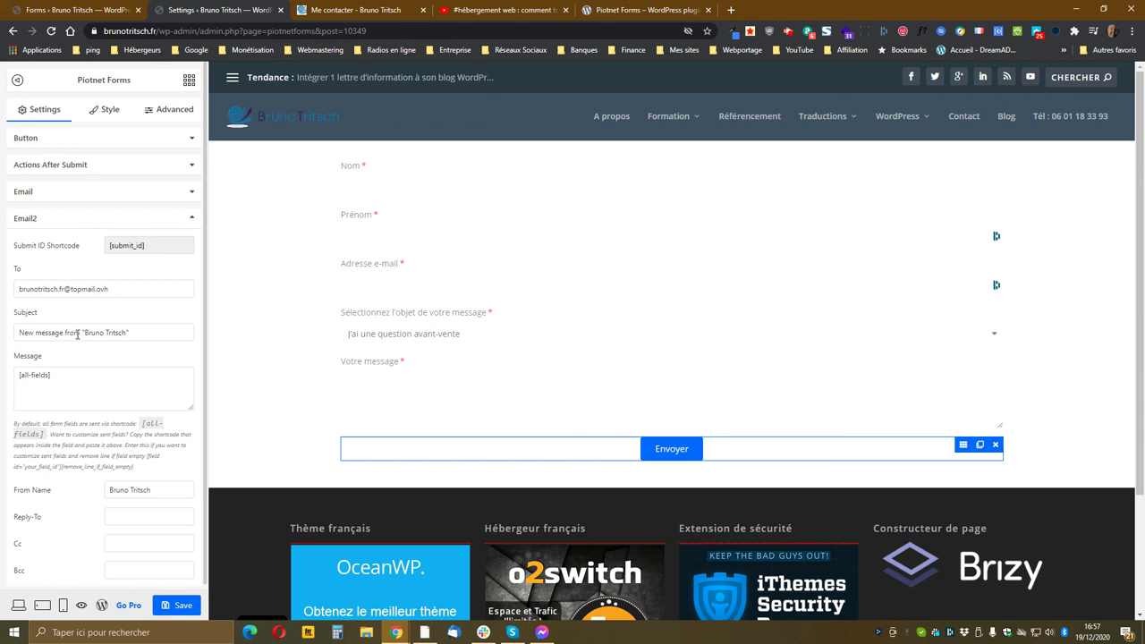
# Step: Replace "New message from" in the Email2 subject with "Nouveau message depuis le site", keeping the quoted site name
pyautogui.moveTo(82, 334); pyautogui.dragTo(7, 328)
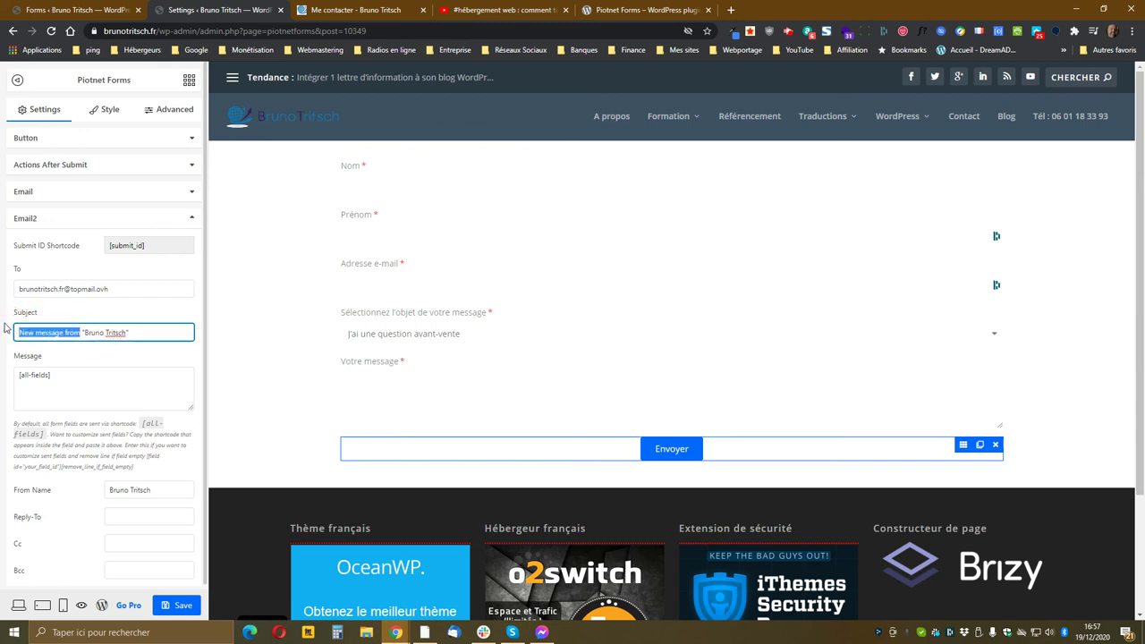
pyautogui.write('Nouveau d')
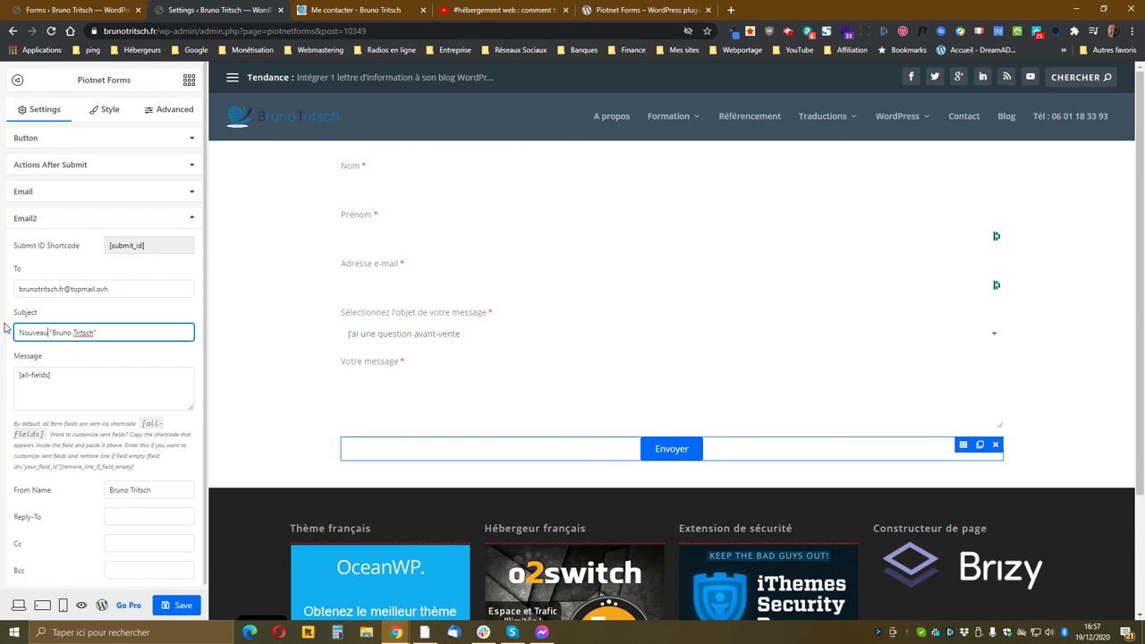
pyautogui.write('e')
pyautogui.press('BackSpace')
pyautogui.press('BackSpace')
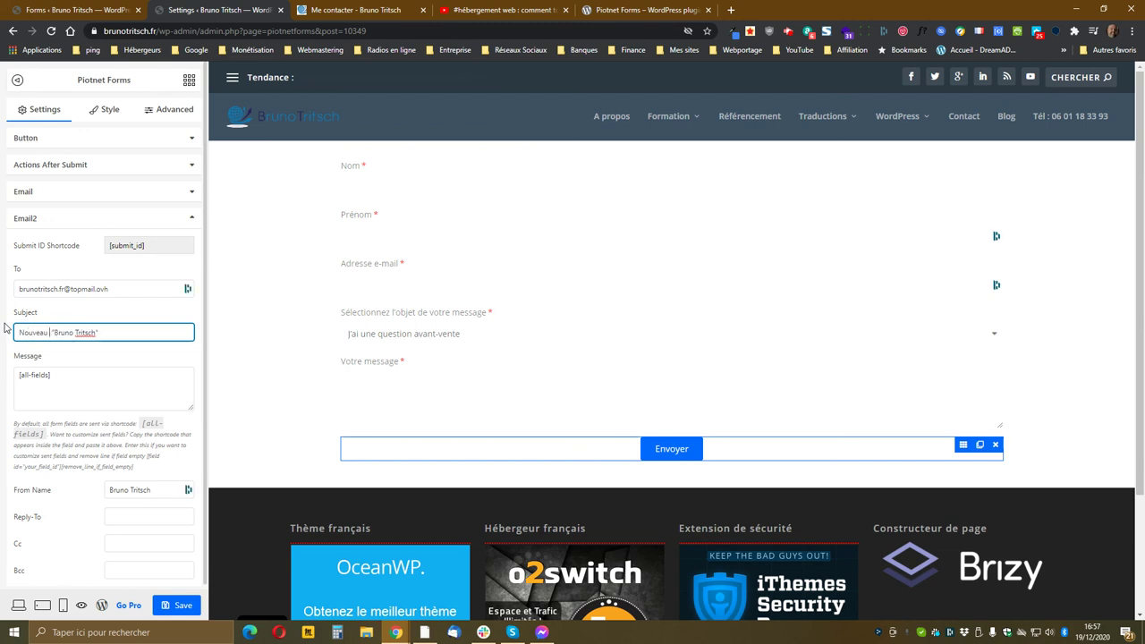
pyautogui.write('message depui')
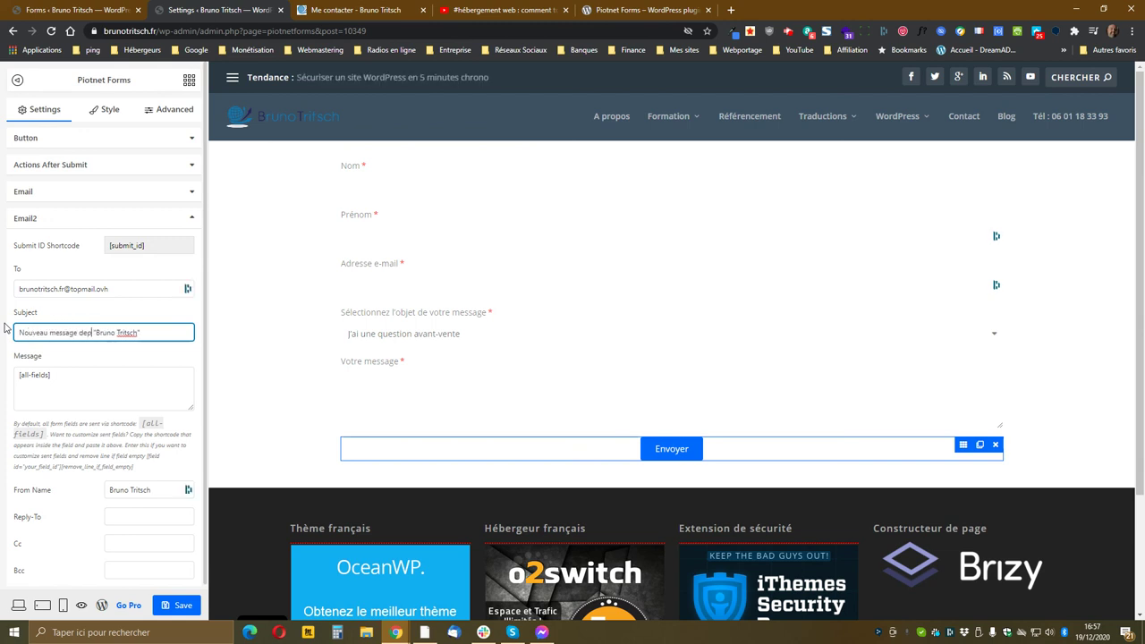
pyautogui.write('s le site')
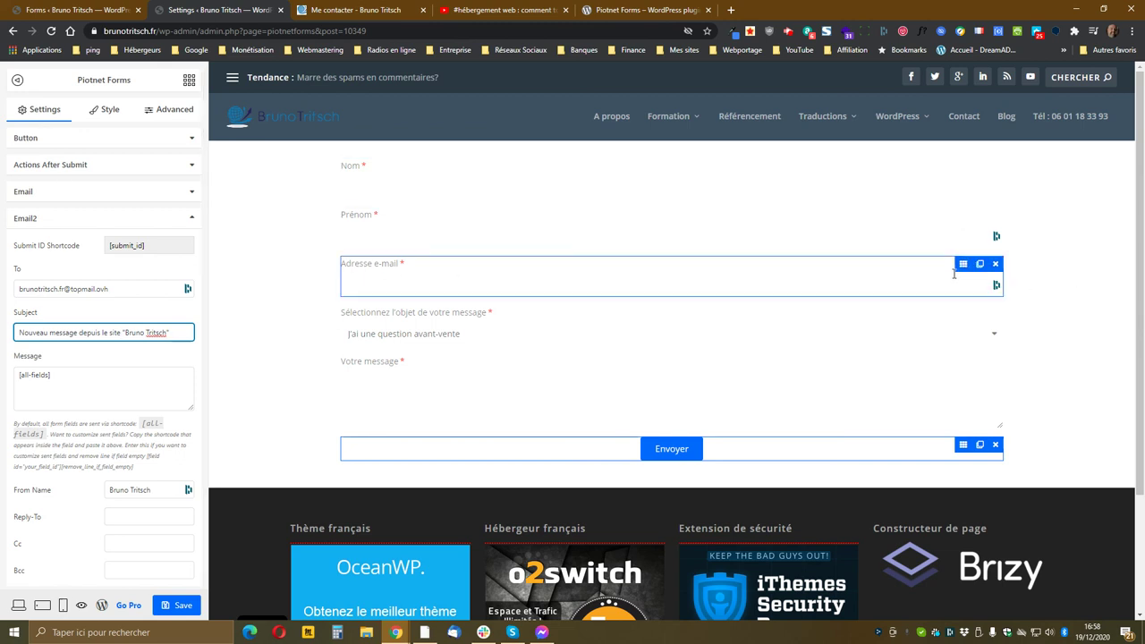
# Step: Set the Adresse e-mail field's ID to e-mail and copy its shortcode [field id="e-mail"]
pyautogui.click(963, 265)
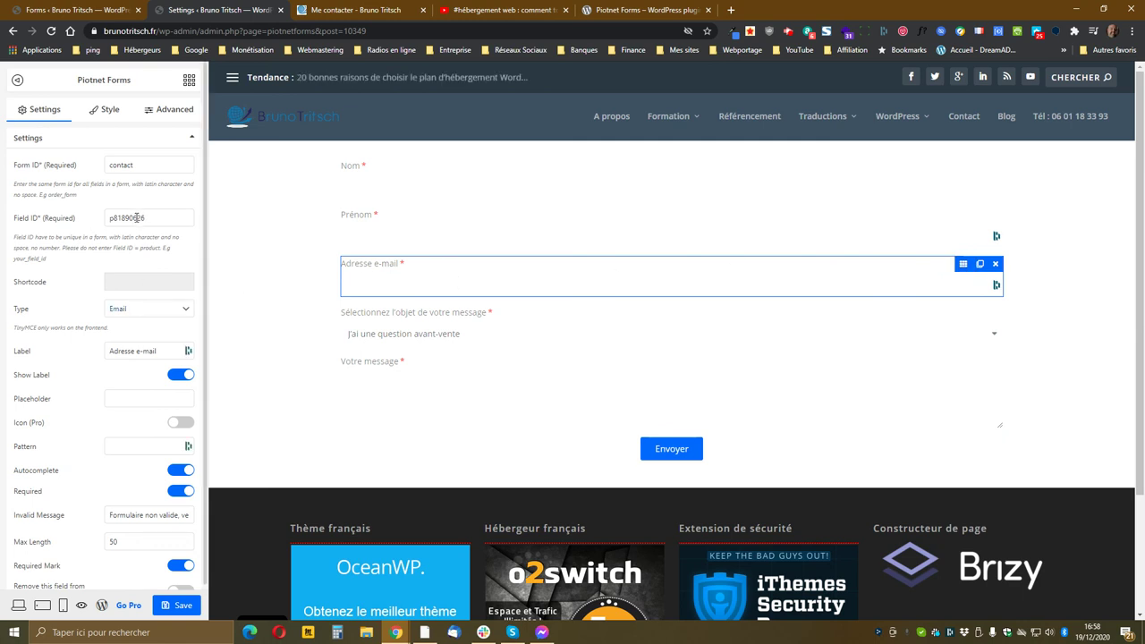
pyautogui.click(106, 218)
pyautogui.moveTo(158, 221); pyautogui.dragTo(77, 220)
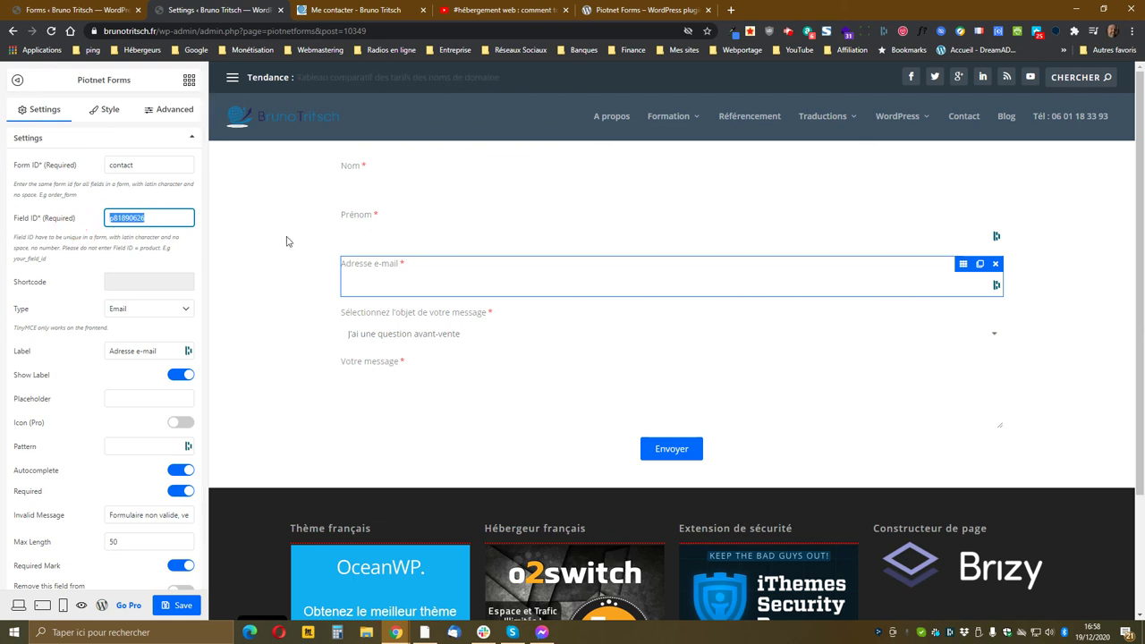
pyautogui.write('e-mail')
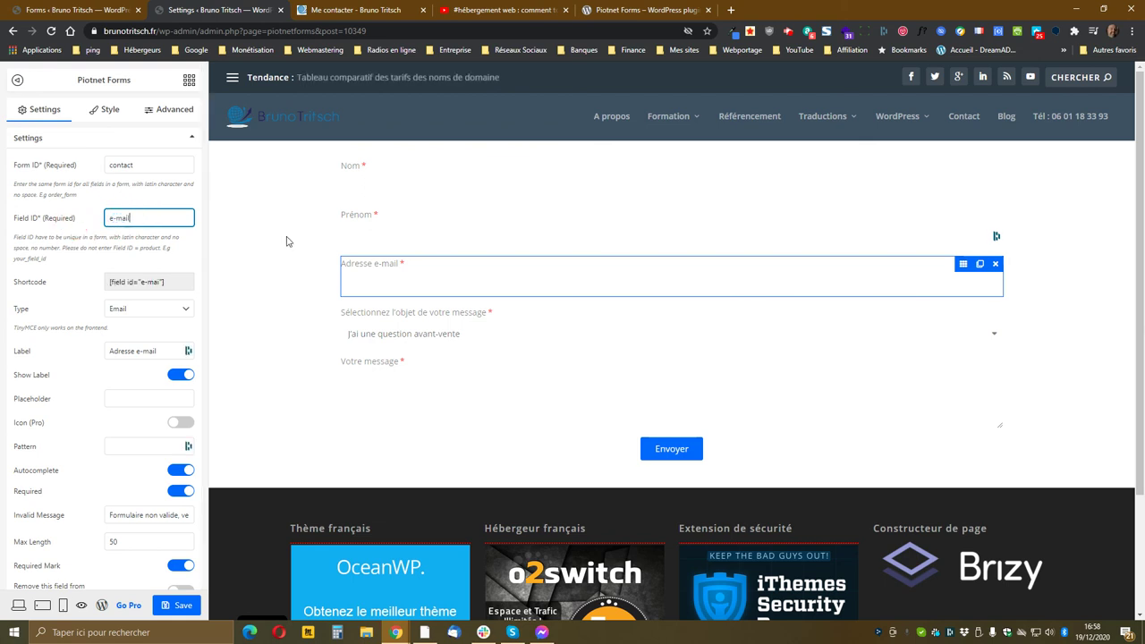
pyautogui.press('Tab')
pyautogui.hotkey('ctrl', 'c')
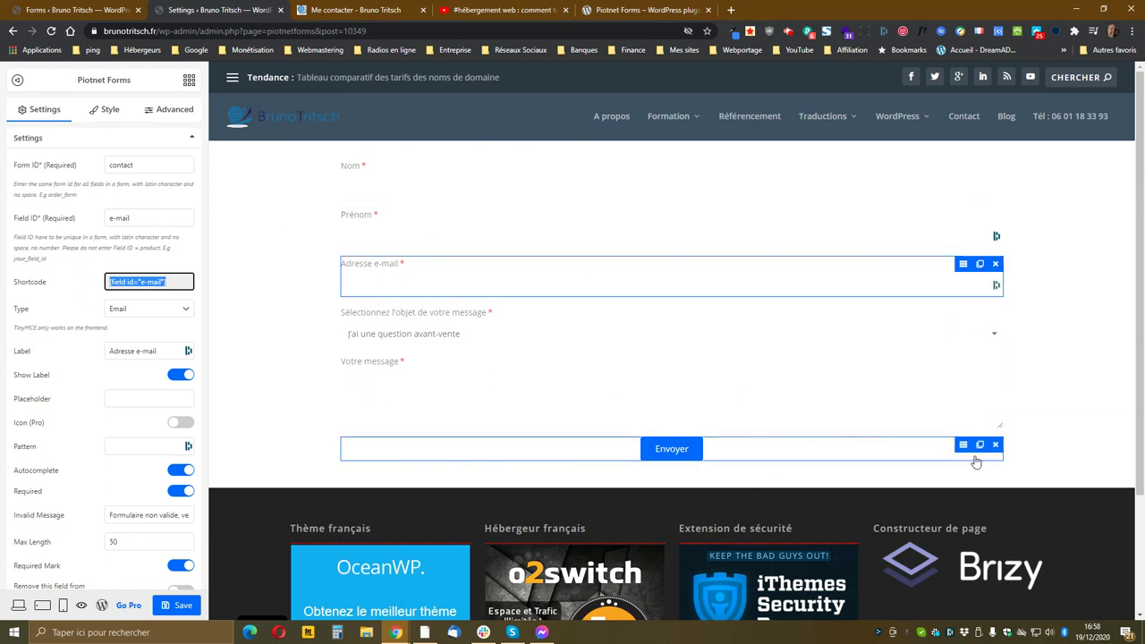
# Step: Replace the Email2 recipient address of the Envoyer button with the shortcode [field id="e-mail"]
pyautogui.click(962, 446)
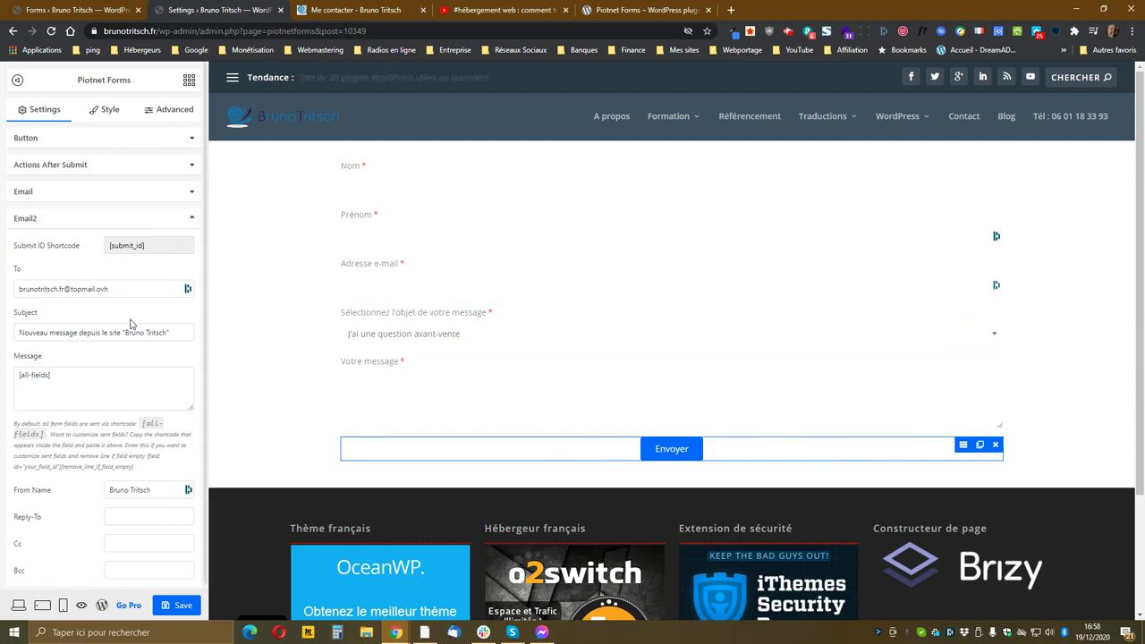
pyautogui.moveTo(108, 289); pyautogui.dragTo(3, 295)
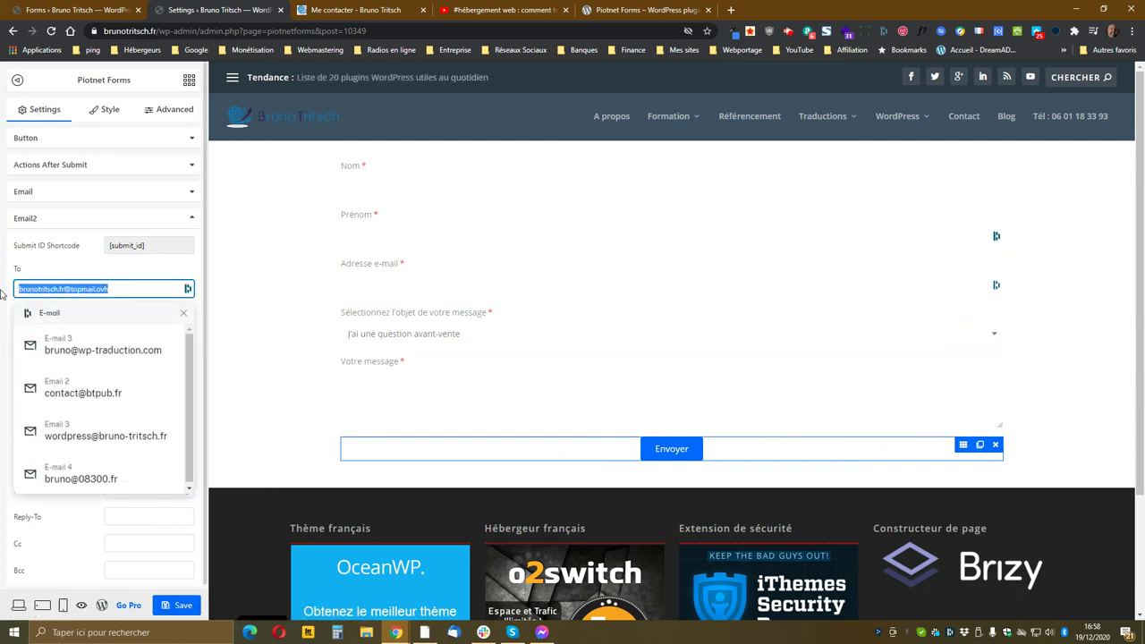
pyautogui.press('Home')
pyautogui.hotkey('ctrl', 'v')
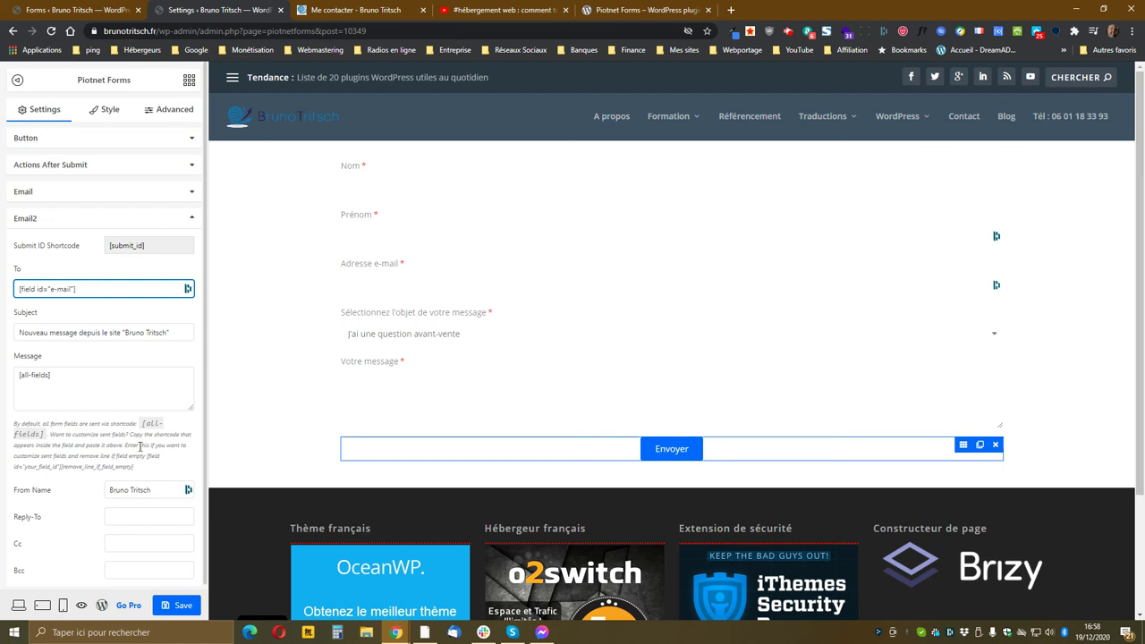
pyautogui.press('Tab')
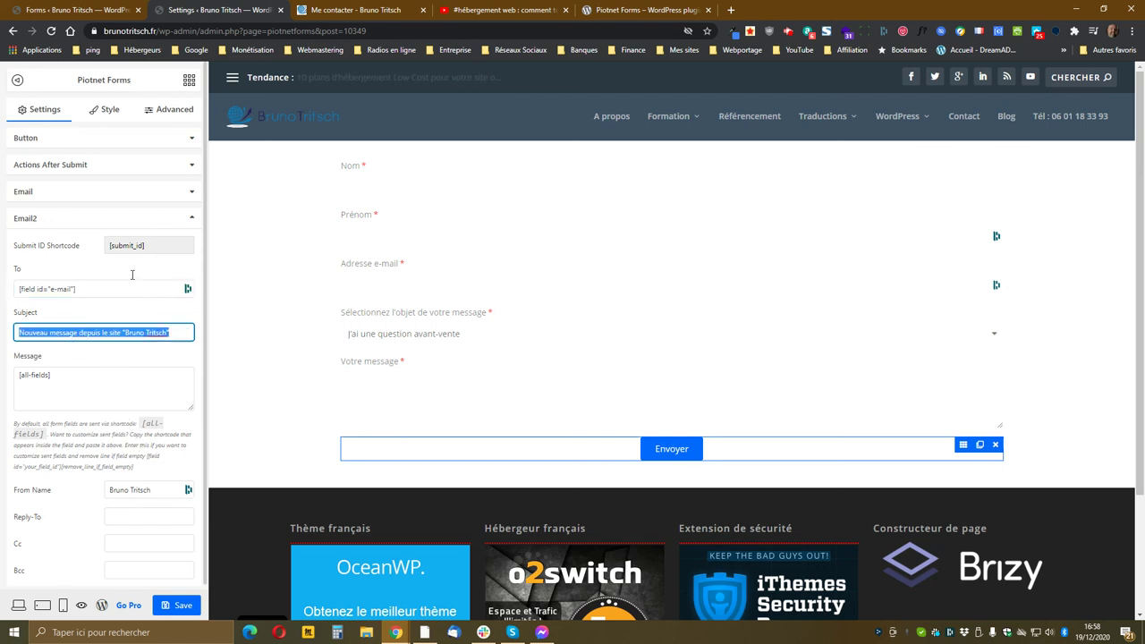
# Step: Review the recipient, message and Reply-To settings of the Envoyer button's Email2 action and save the form
pyautogui.click(152, 245)
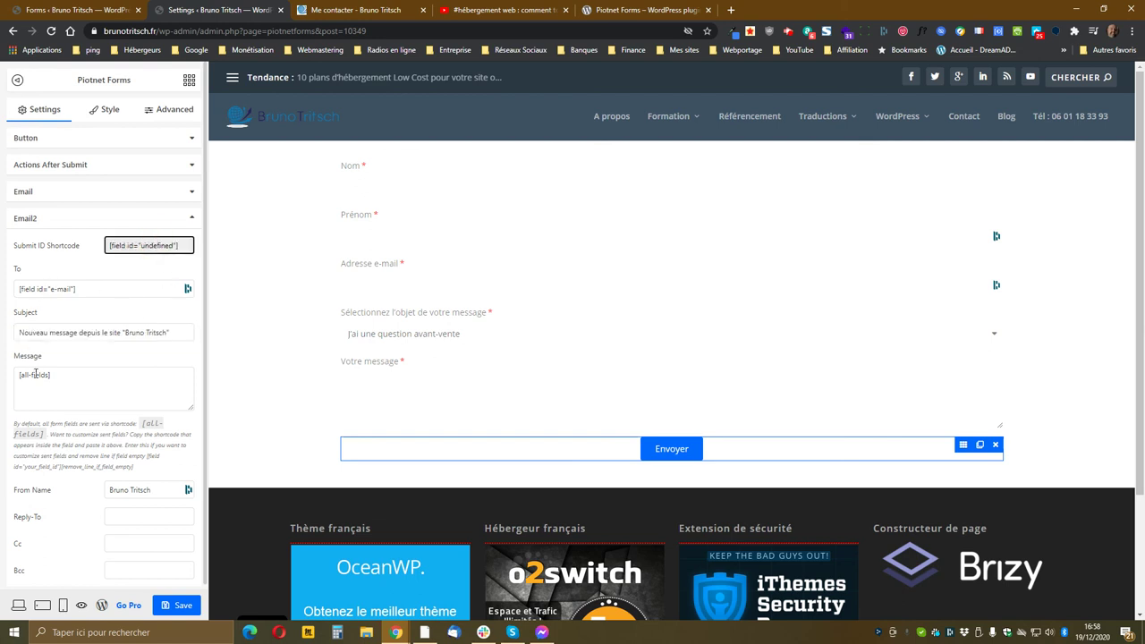
pyautogui.hotkey('ctrl', 'a')
pyautogui.press('Tab')
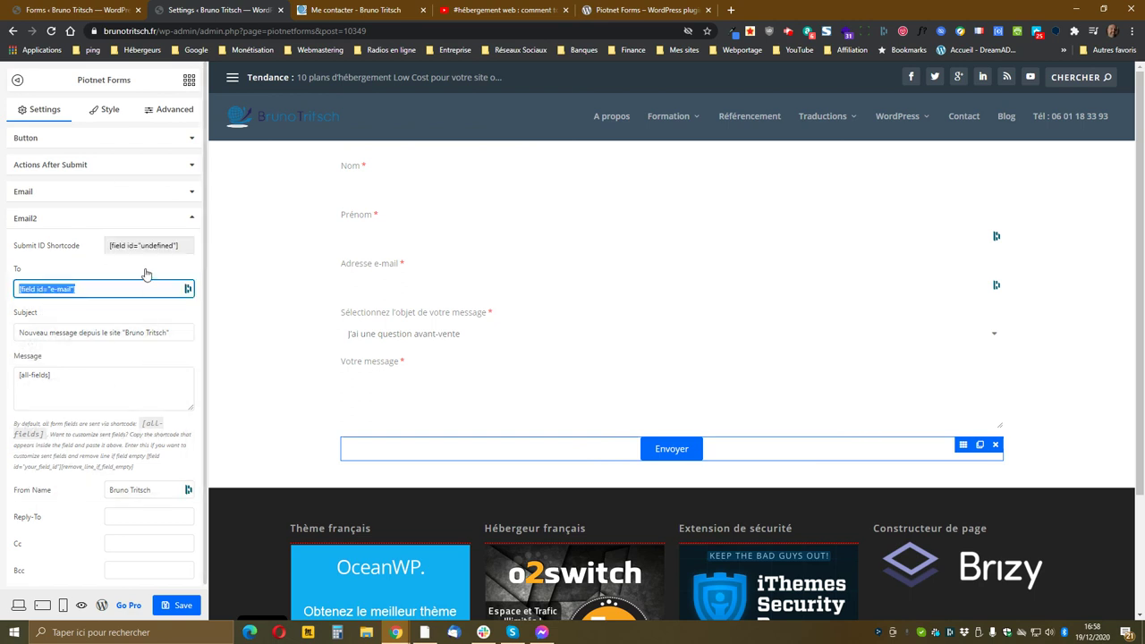
pyautogui.click(67, 376)
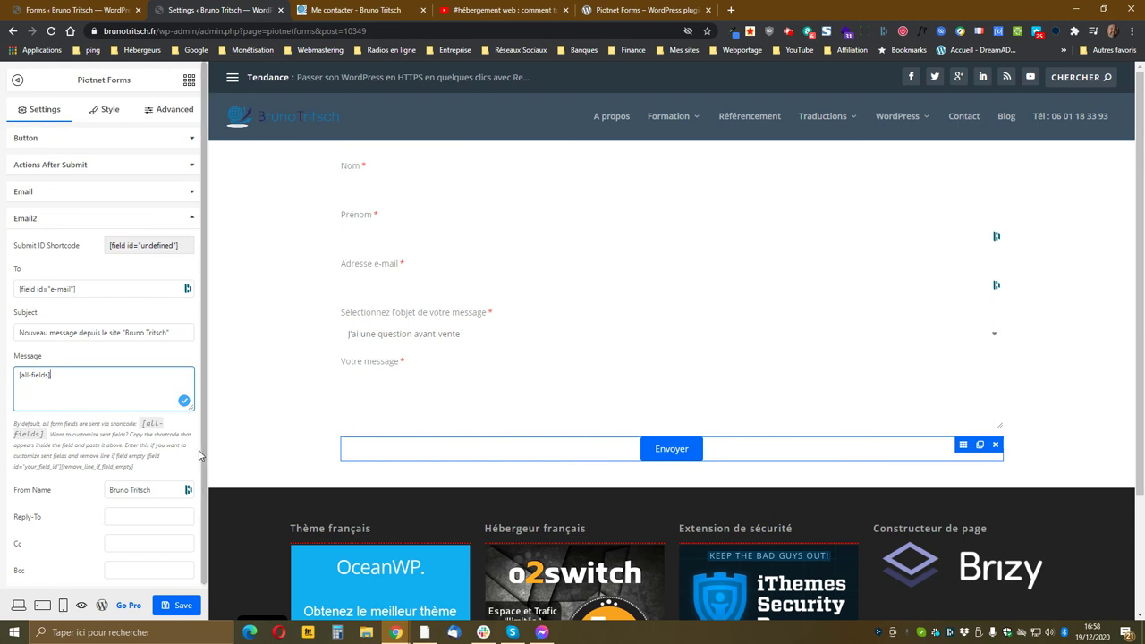
pyautogui.click(133, 519)
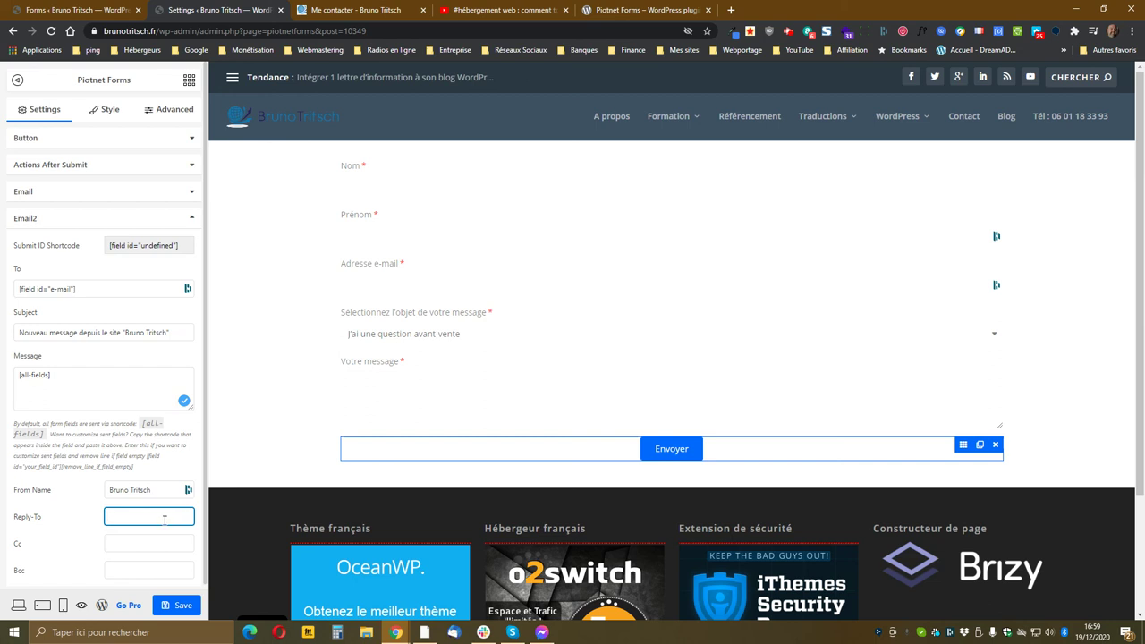
pyautogui.scroll(-1, 109, 548)
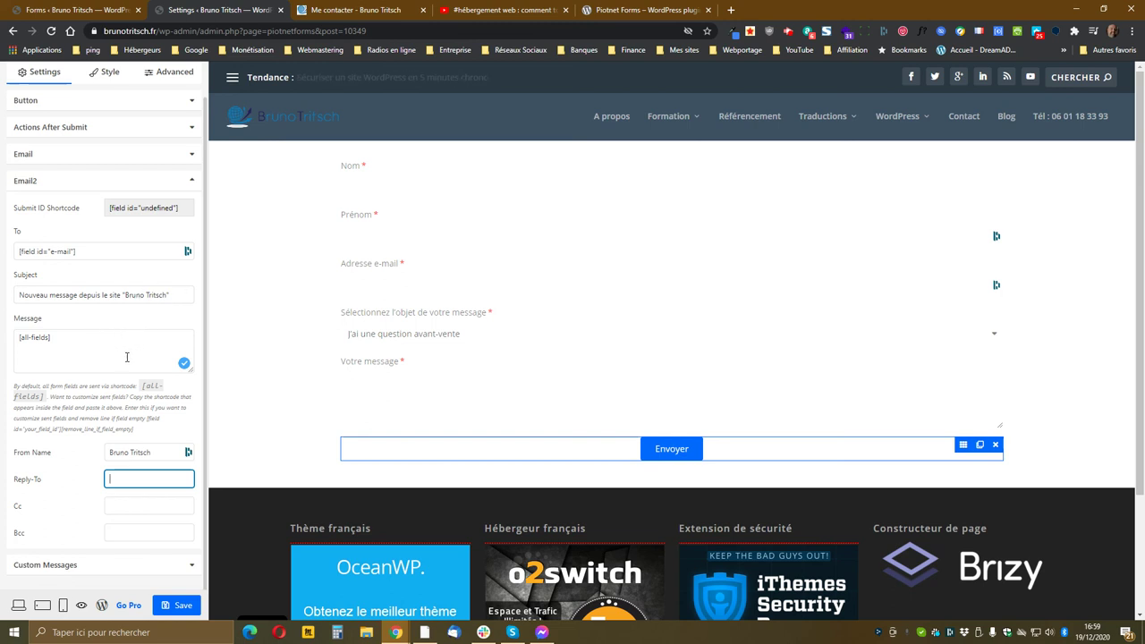
pyautogui.click(62, 340)
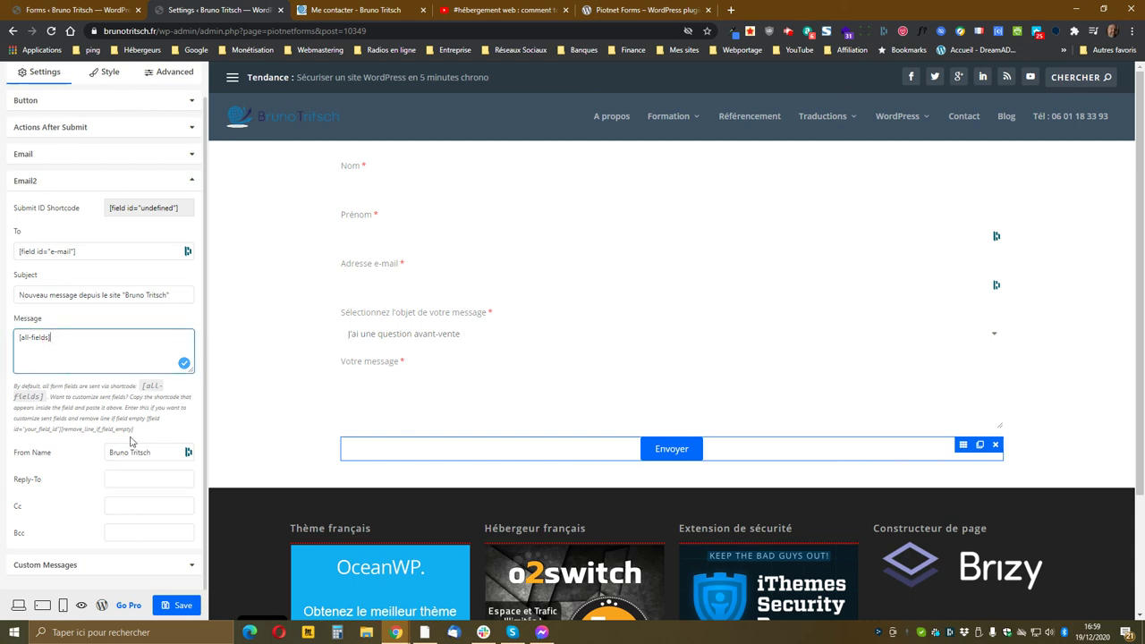
pyautogui.click(179, 606)
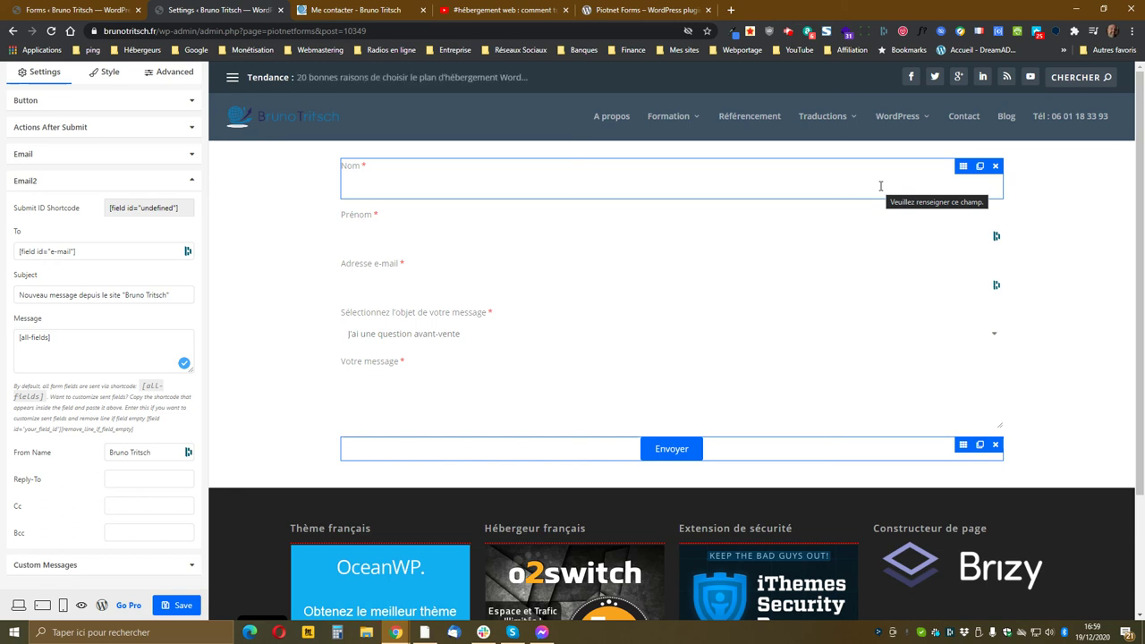
# Step: Examine the playlist, Facebook group and recommended plugin links in the O2switch hosting video's YouTube description, and return to the form editor
pyautogui.click(501, 10)
pyautogui.scroll(1, 536, 246)
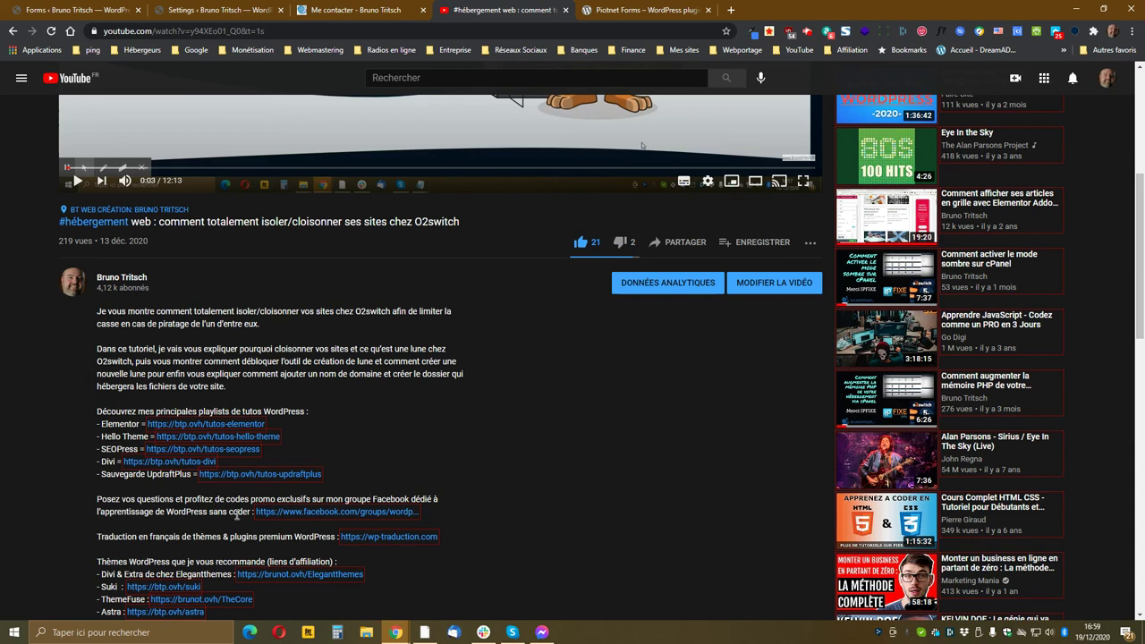
pyautogui.scroll(-2, 642, 145)
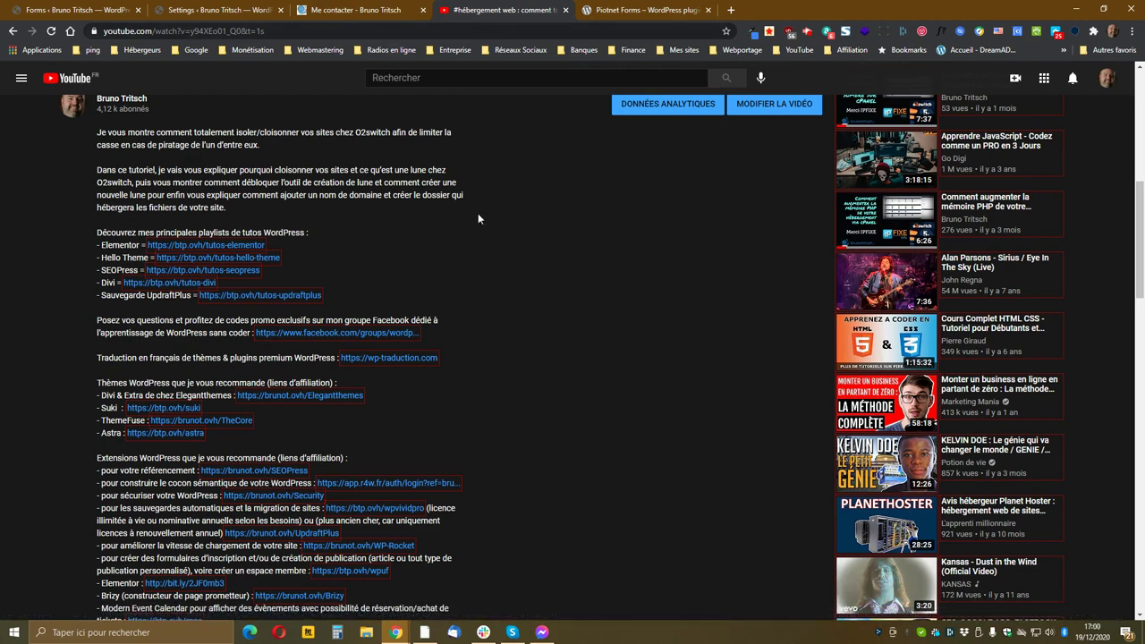
pyautogui.scroll(1, 452, 289)
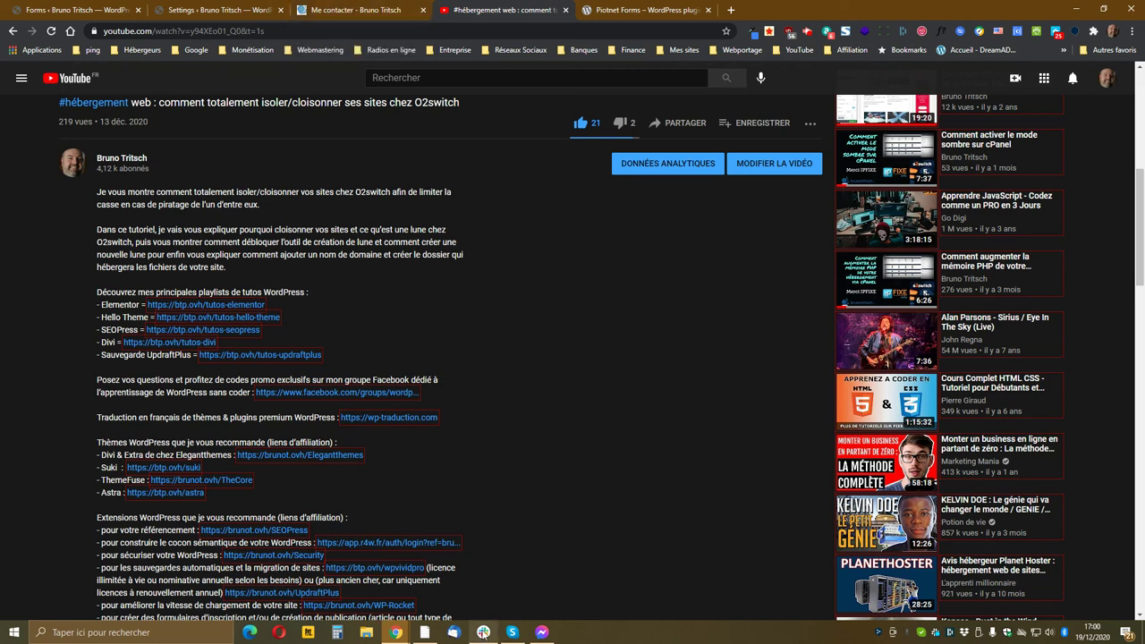
pyautogui.click(219, 9)
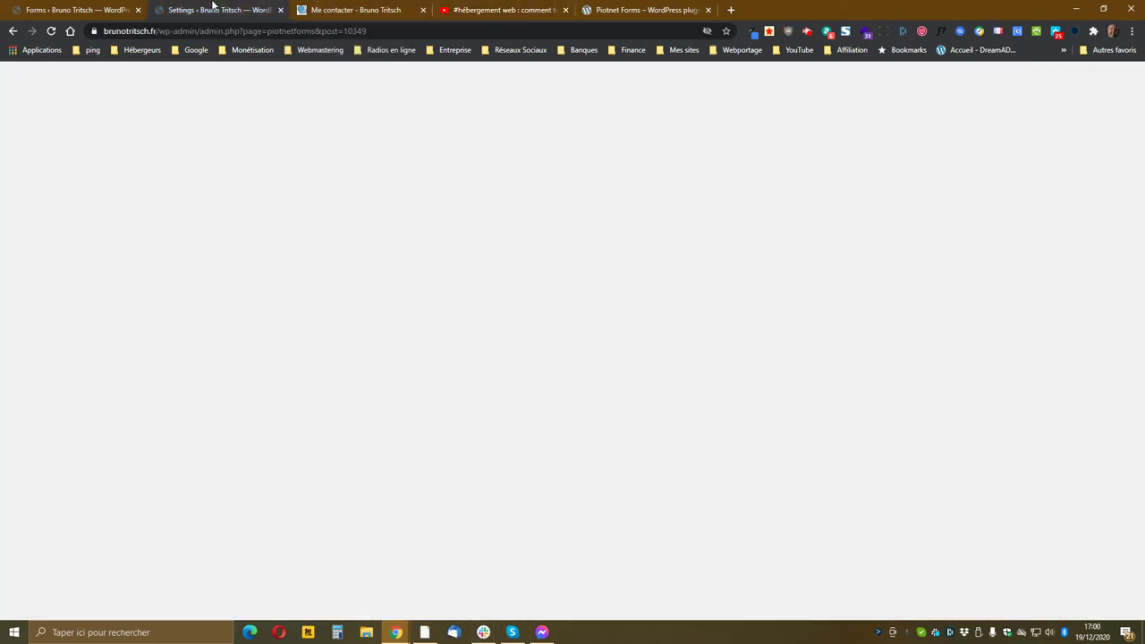